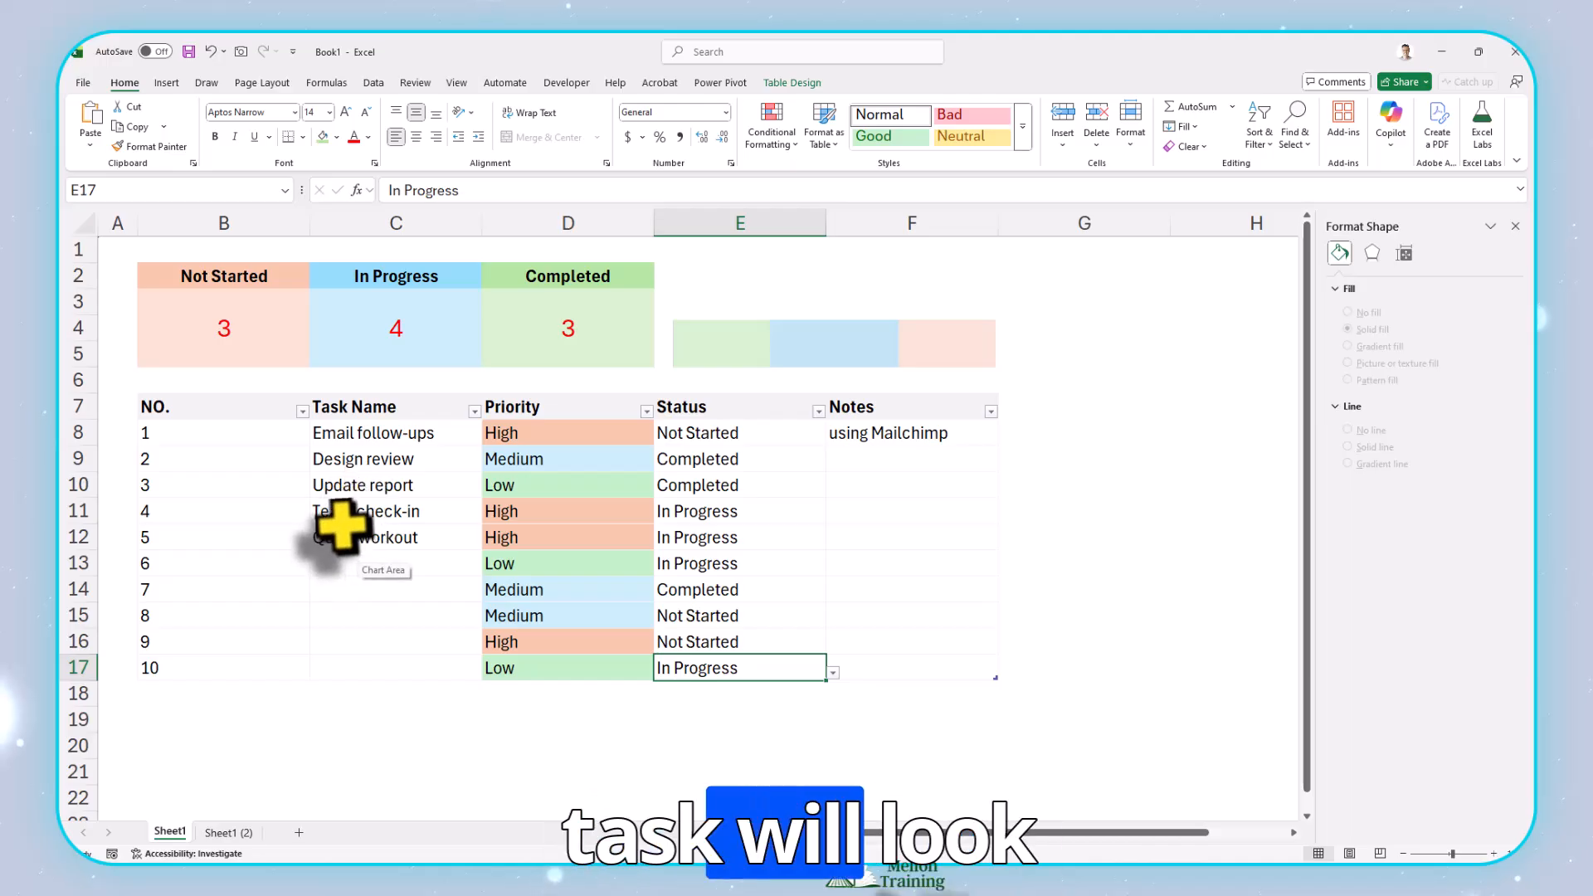
Copy the tasks Team check-in and Quick workout from C11:C12 into C13:C14 for tasks 6 and 7
drag(341, 516, 348, 540)
key(ctrl+c)
click(363, 565)
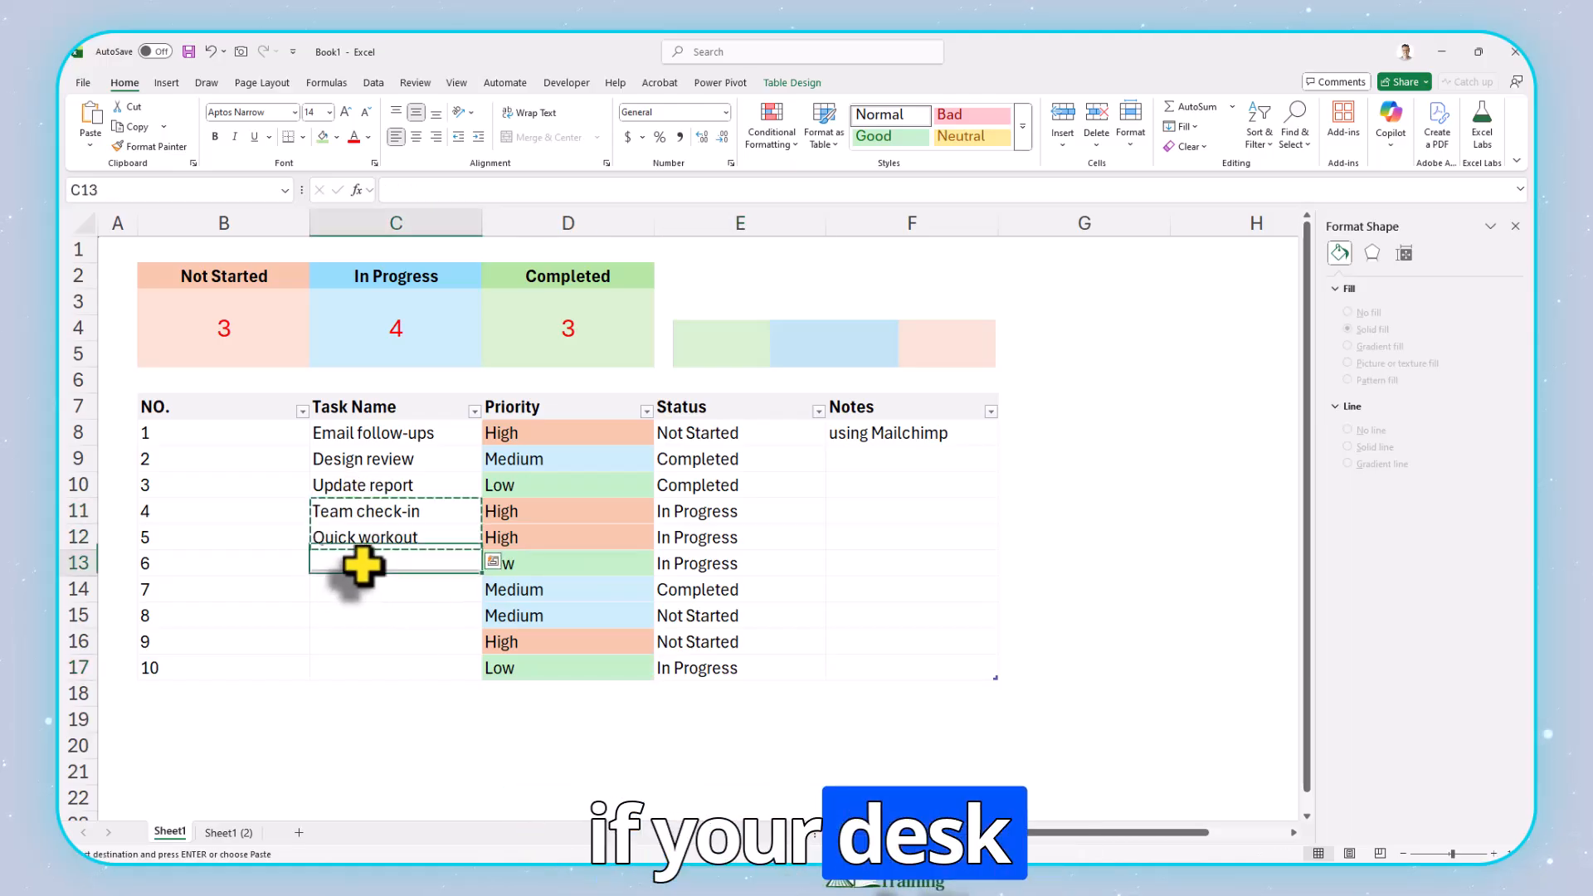
key(ctrl+v)
click(358, 616)
key(Escape)
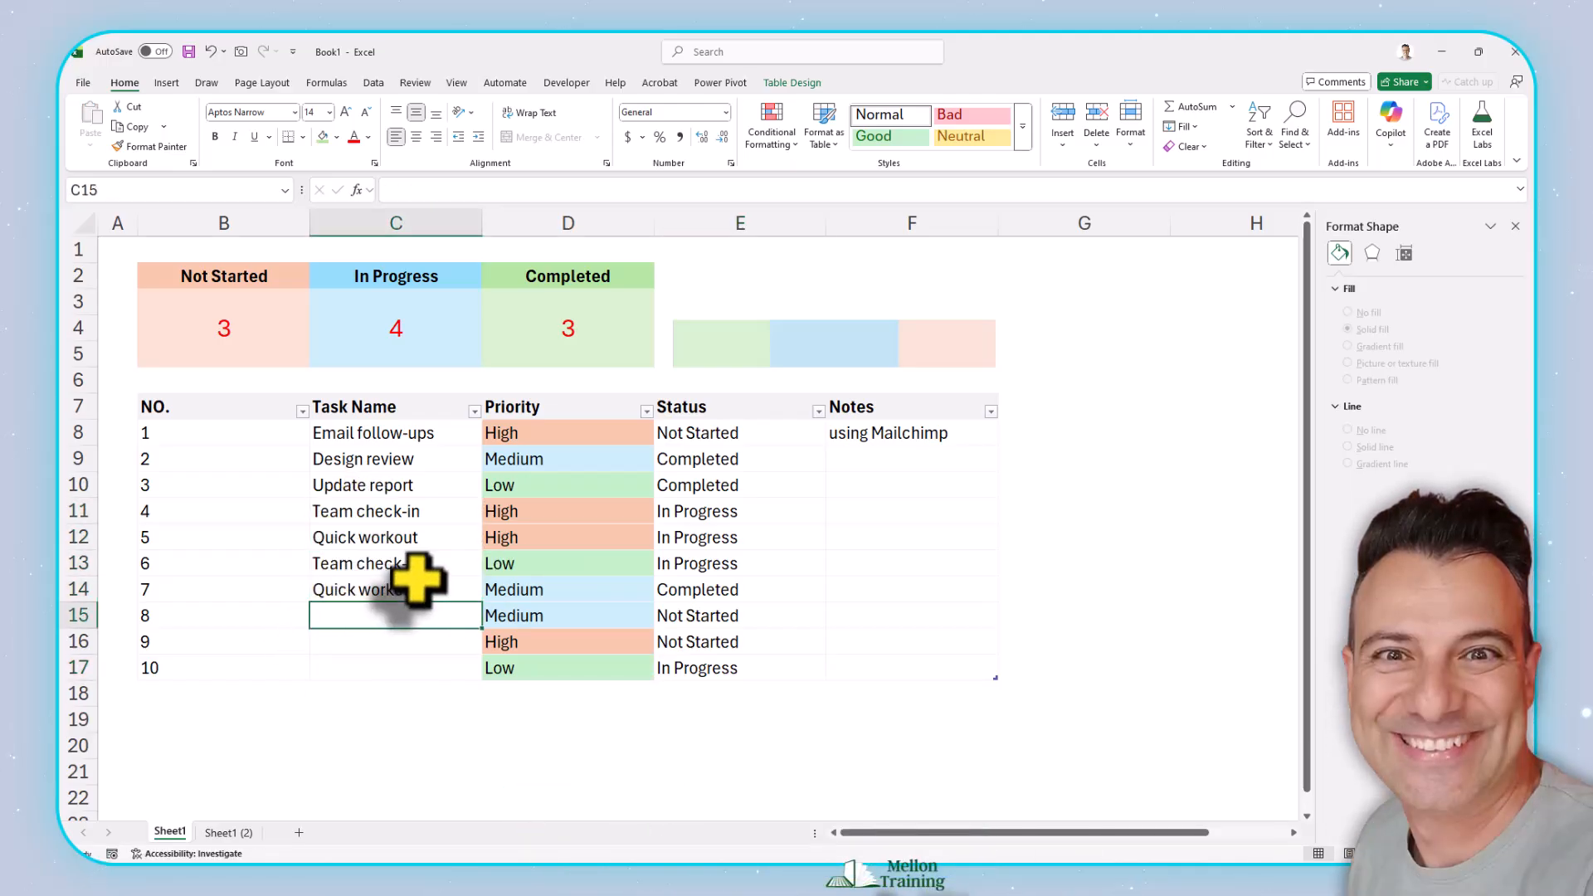
Set the Design review task's status to In Progress and open the status choices for task 9
click(799, 462)
click(833, 463)
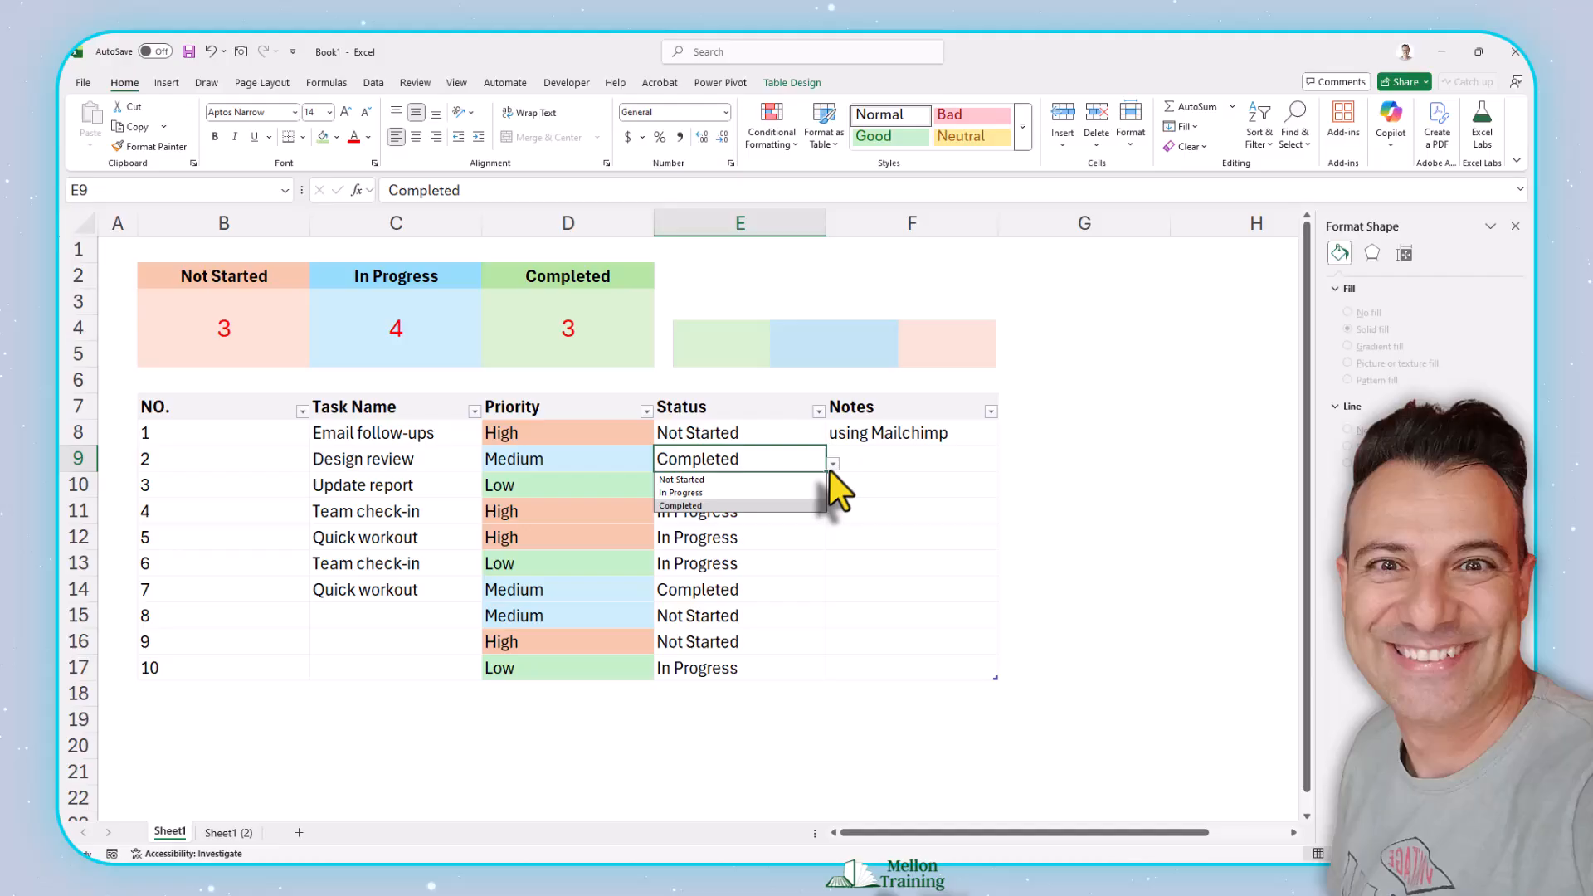
click(747, 493)
click(806, 645)
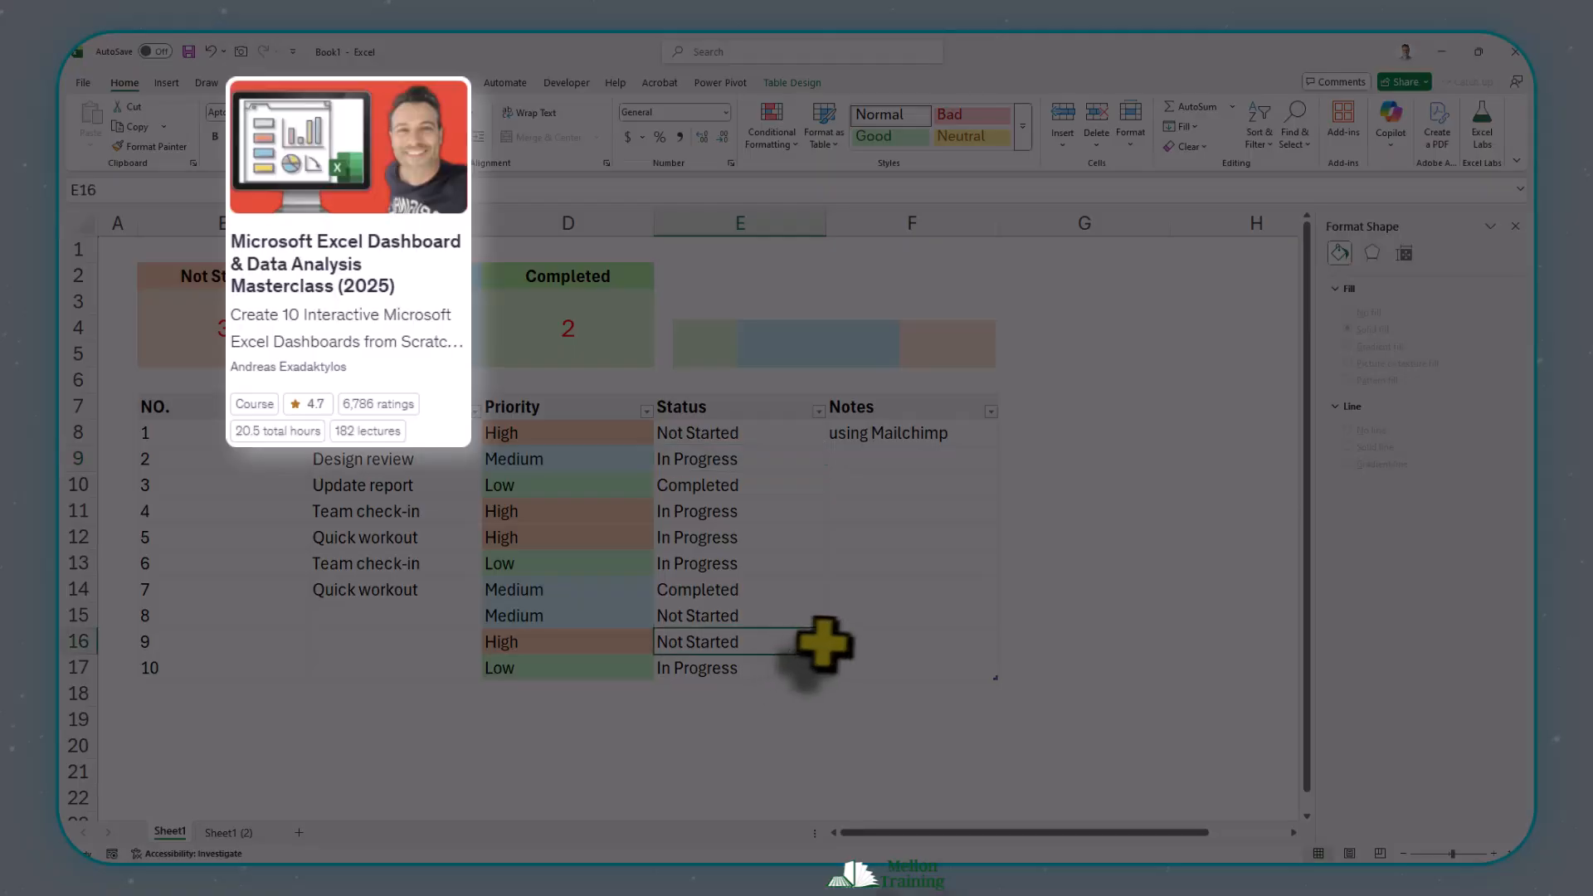
click(832, 647)
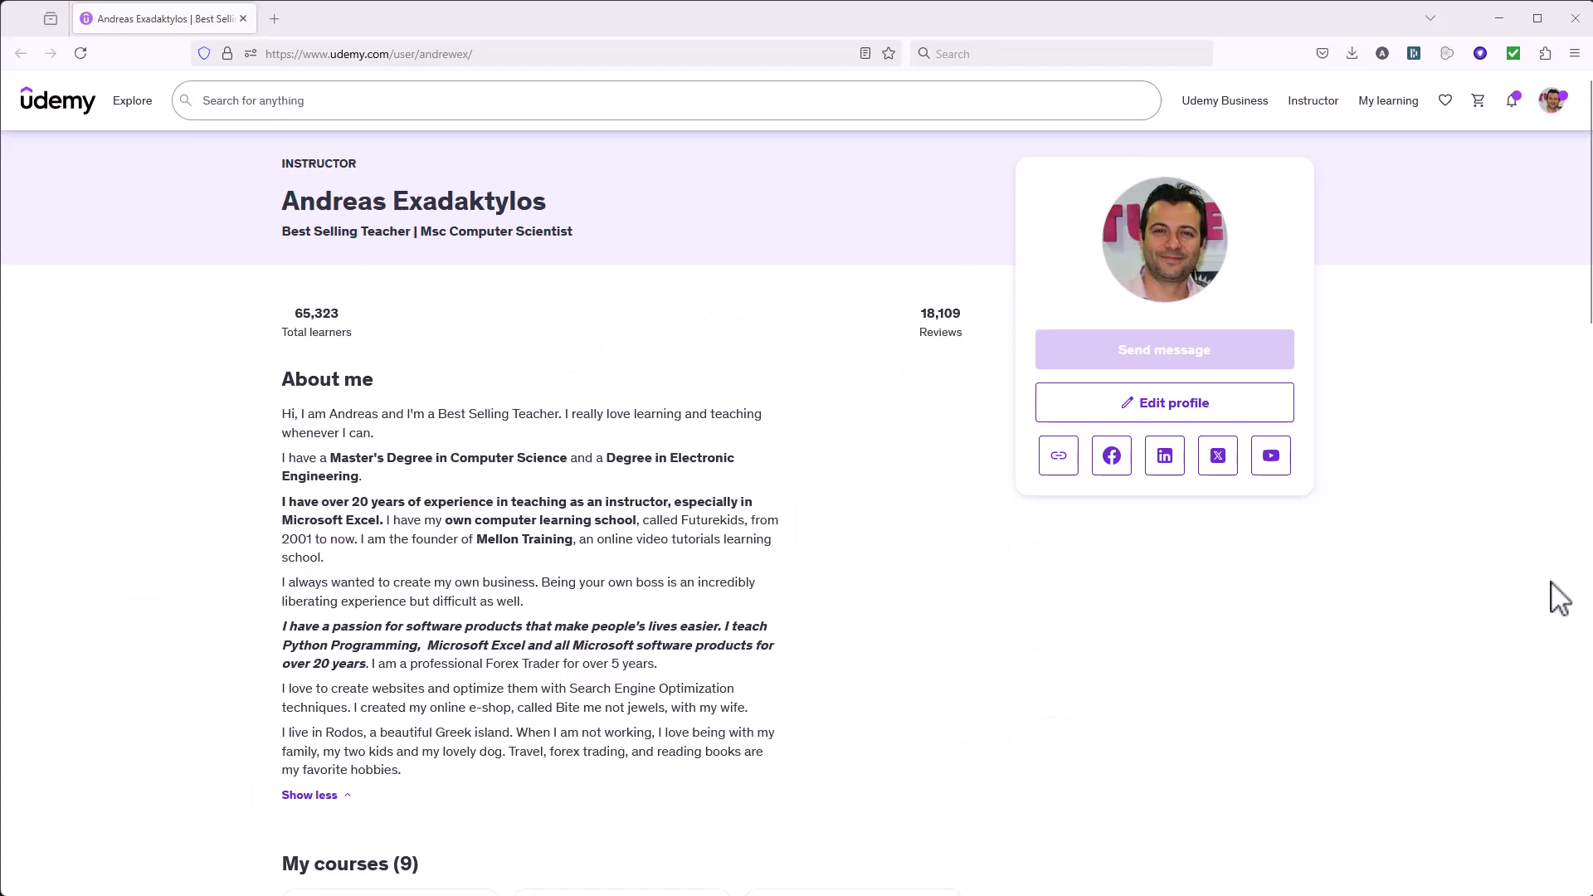
scroll(1560, 599, down, 4)
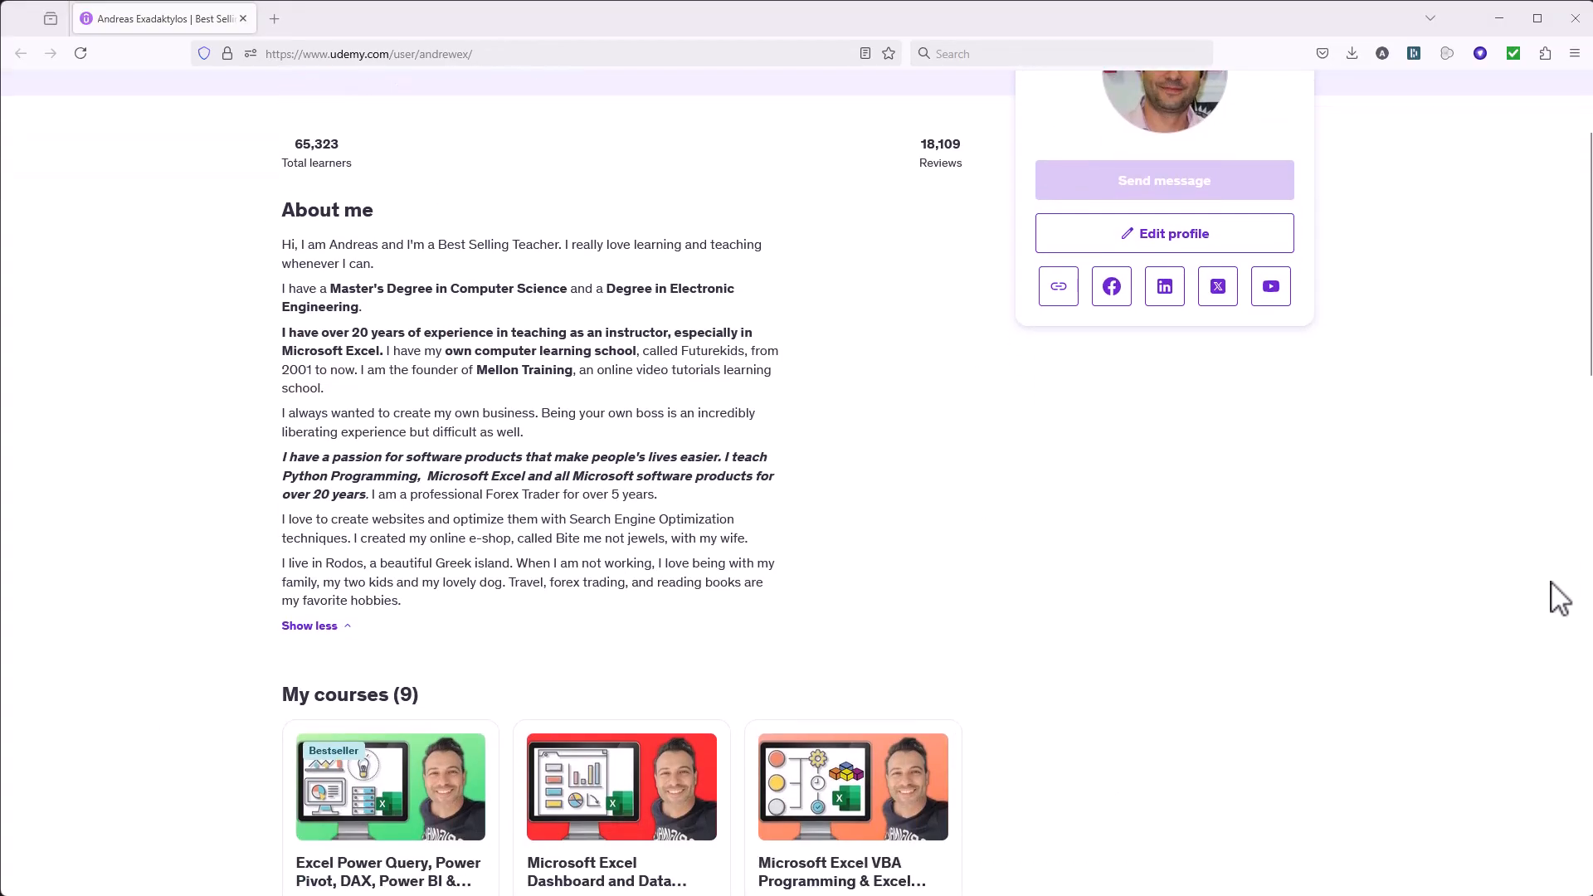
scroll(1558, 599, down, 5)
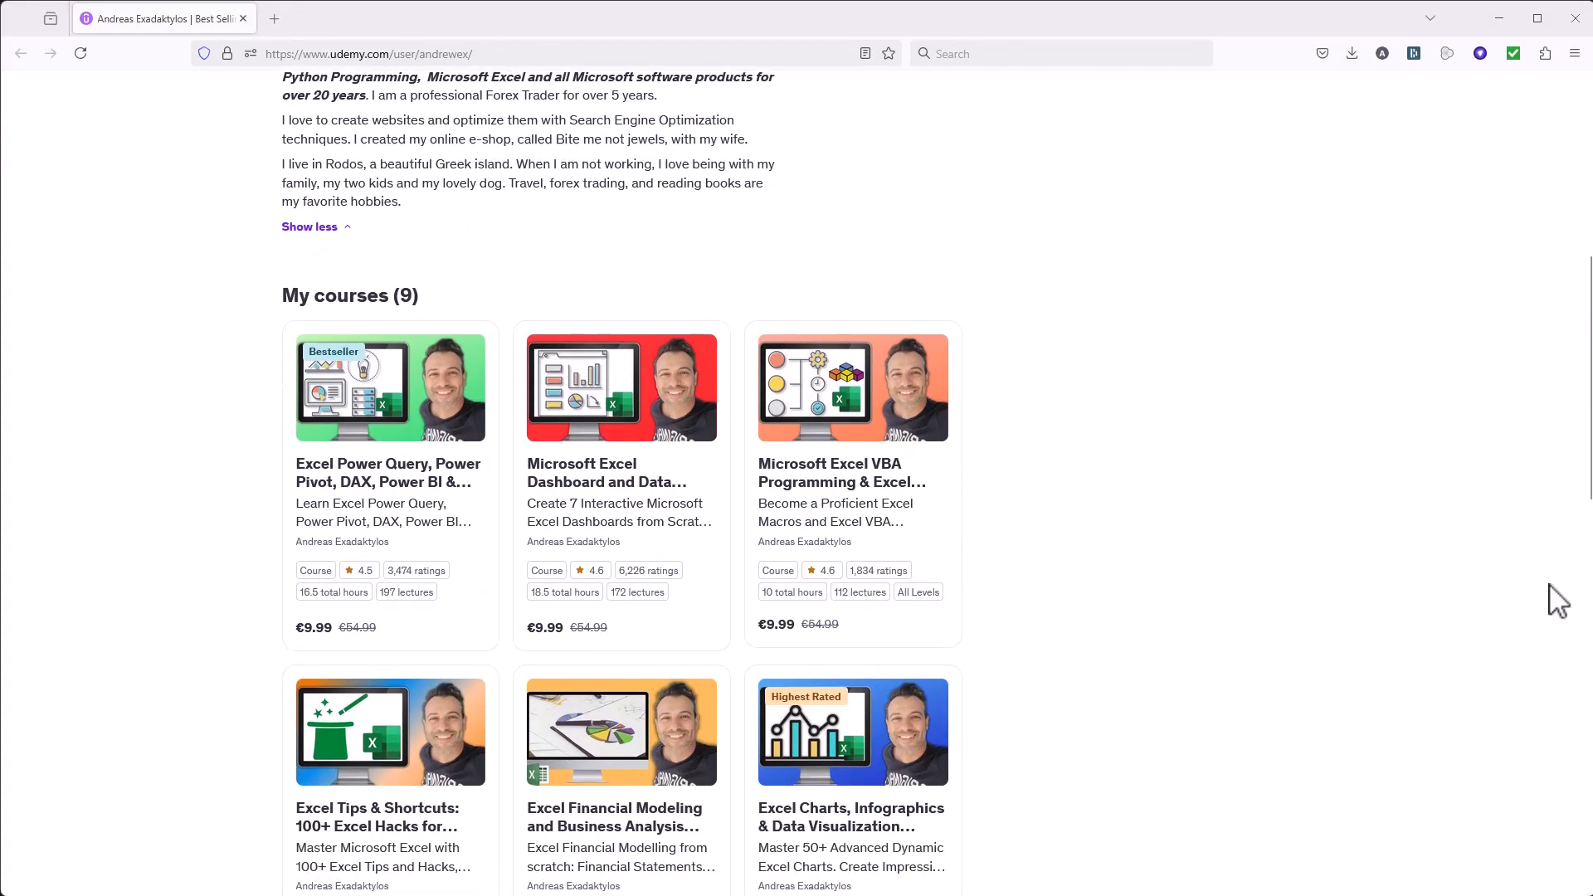
scroll(1559, 599, down, 3)
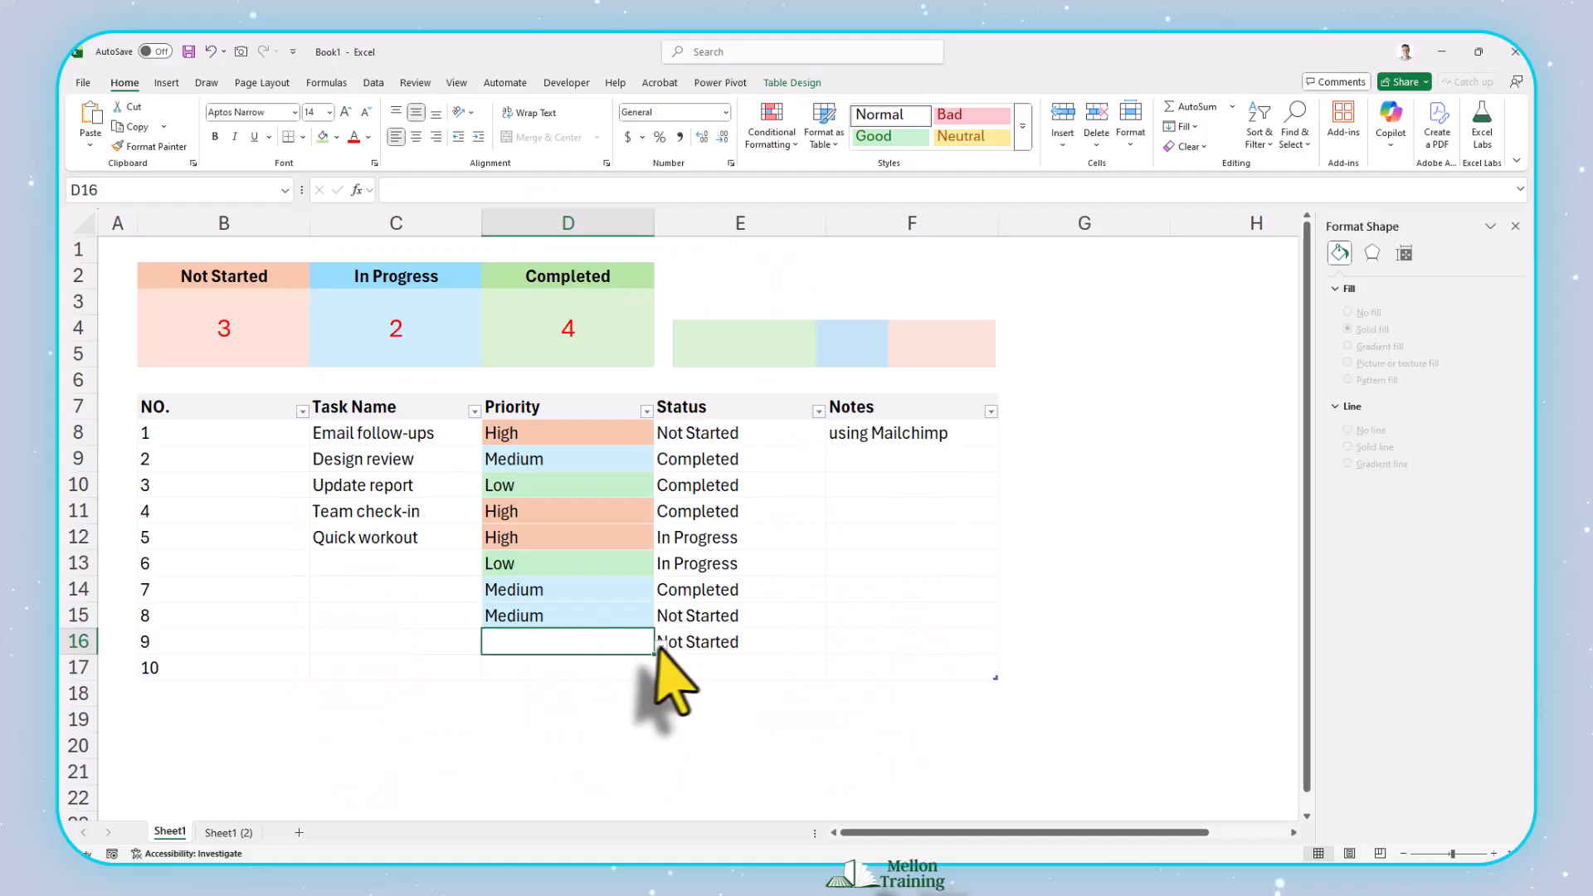
Set the priority of task 9 to High and the priority of task 10 to Low
click(660, 646)
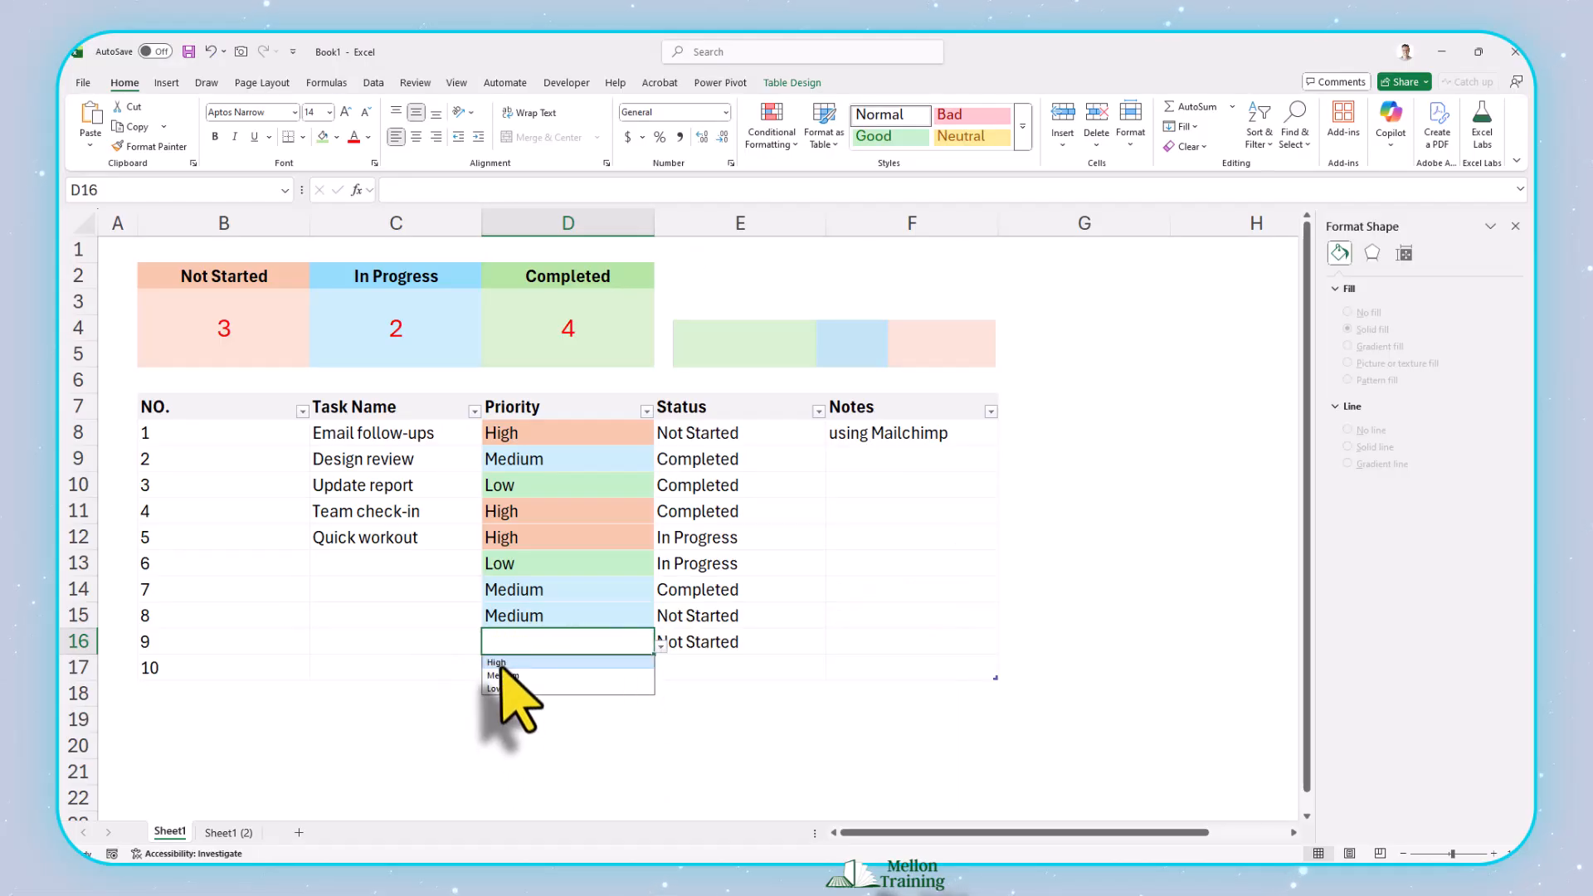
click(501, 664)
click(602, 670)
click(660, 674)
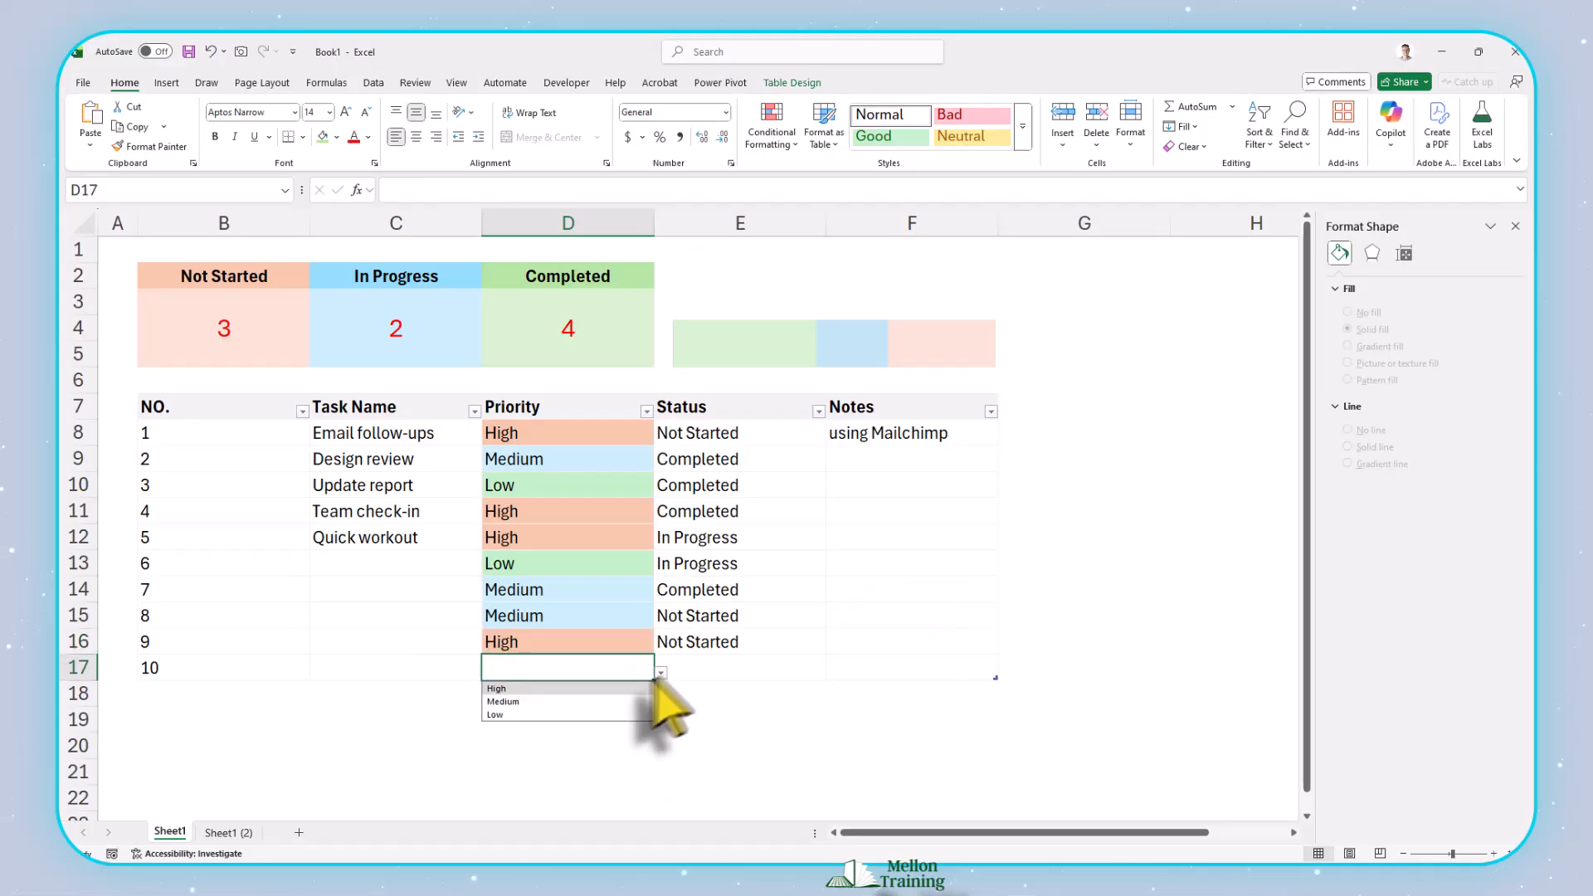
click(502, 719)
Set the status of the Team check-in task and of task 10 to In Progress
click(779, 511)
click(833, 516)
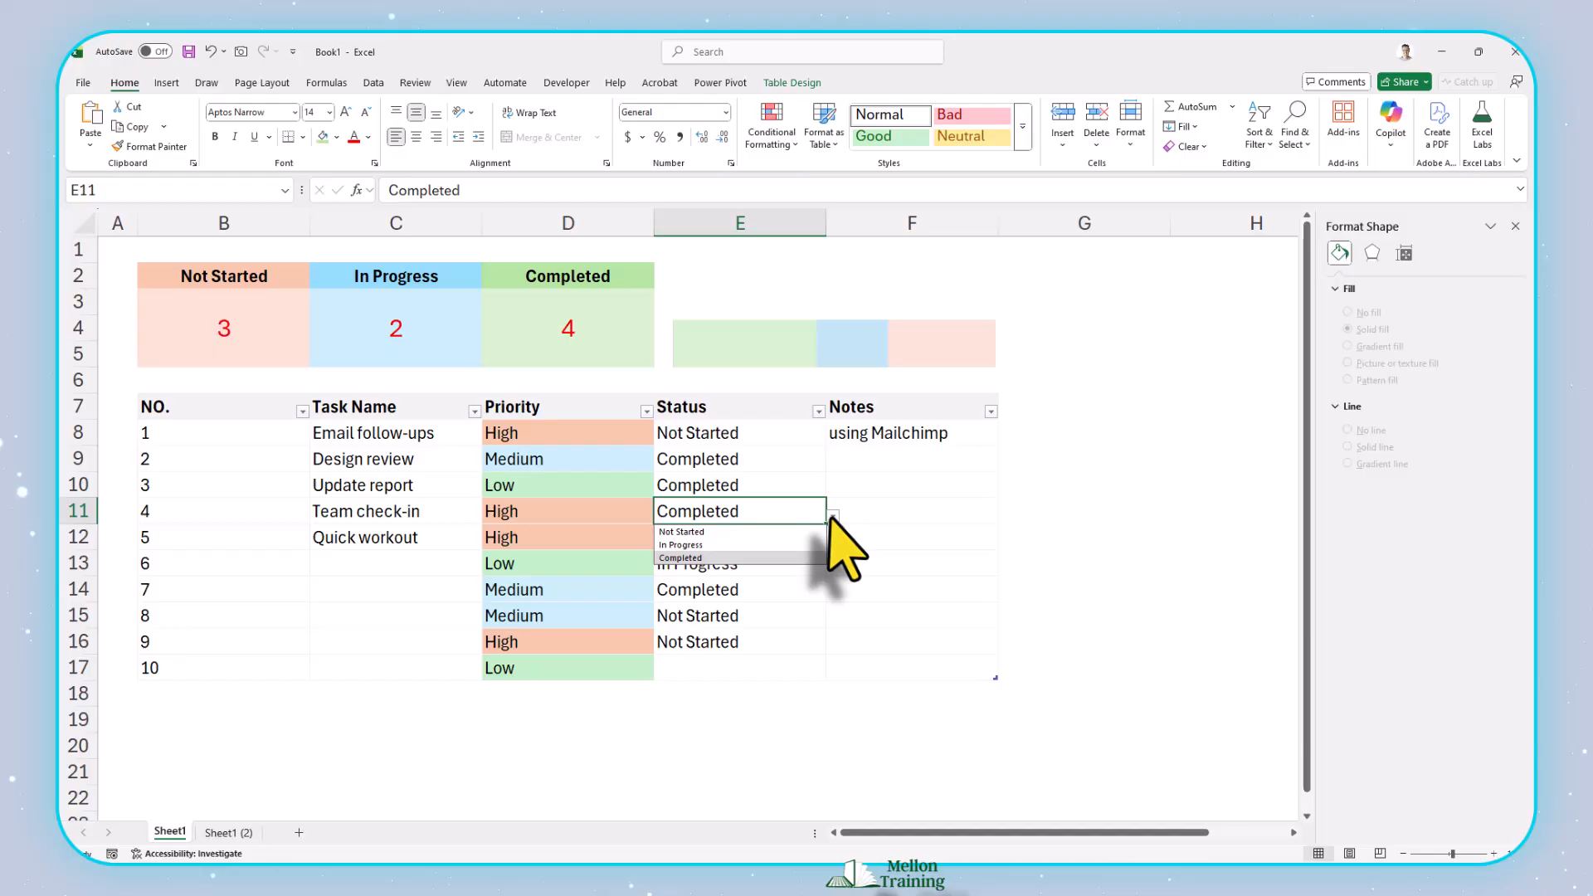
click(714, 541)
click(751, 668)
click(833, 673)
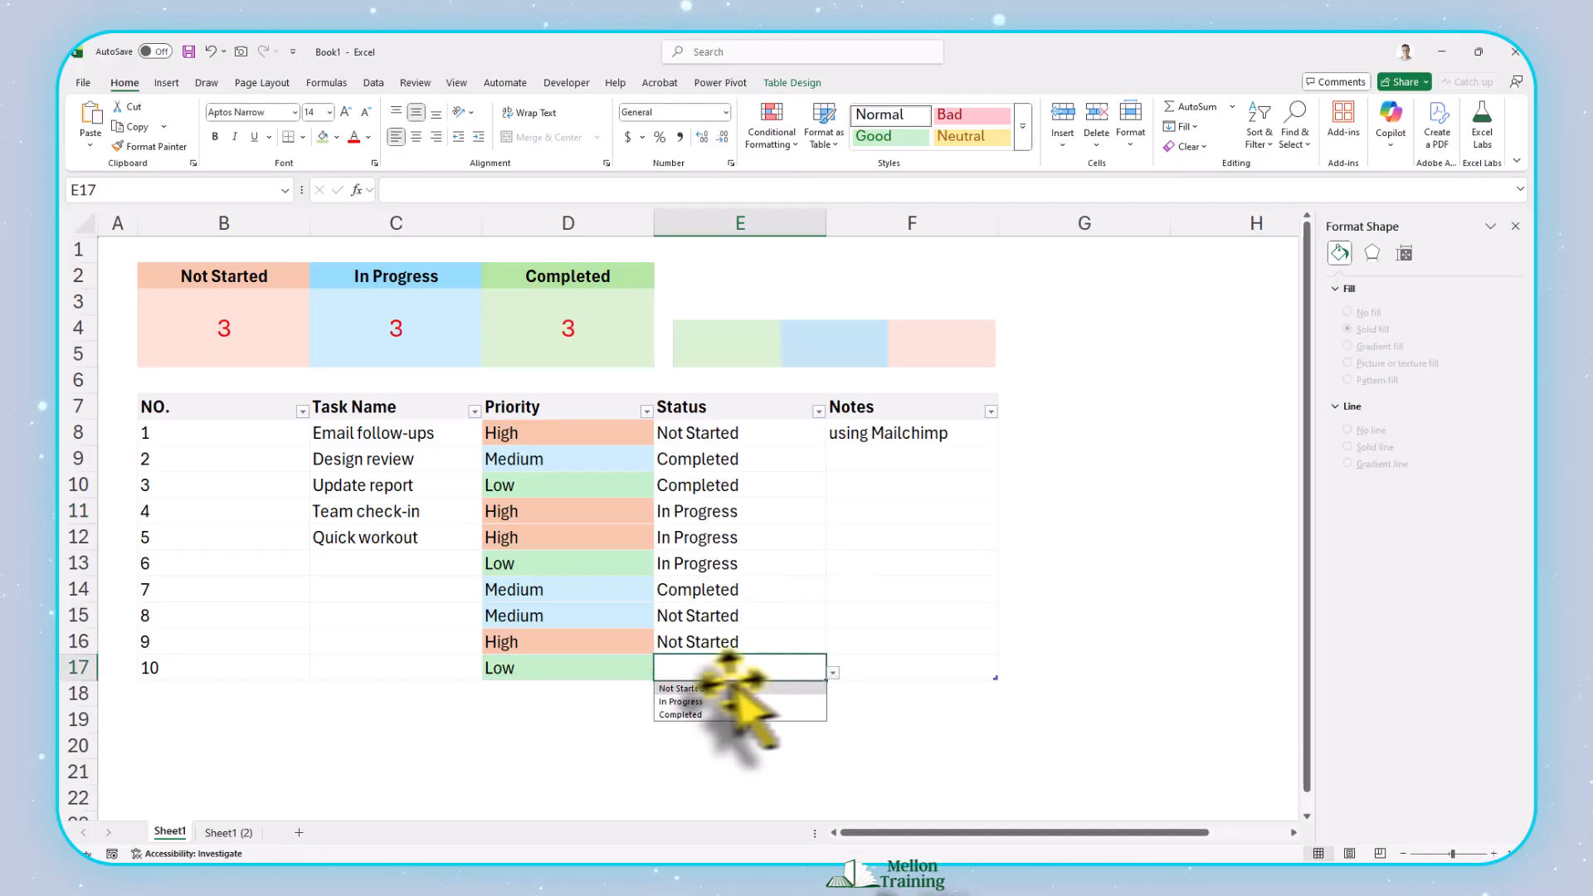
click(694, 703)
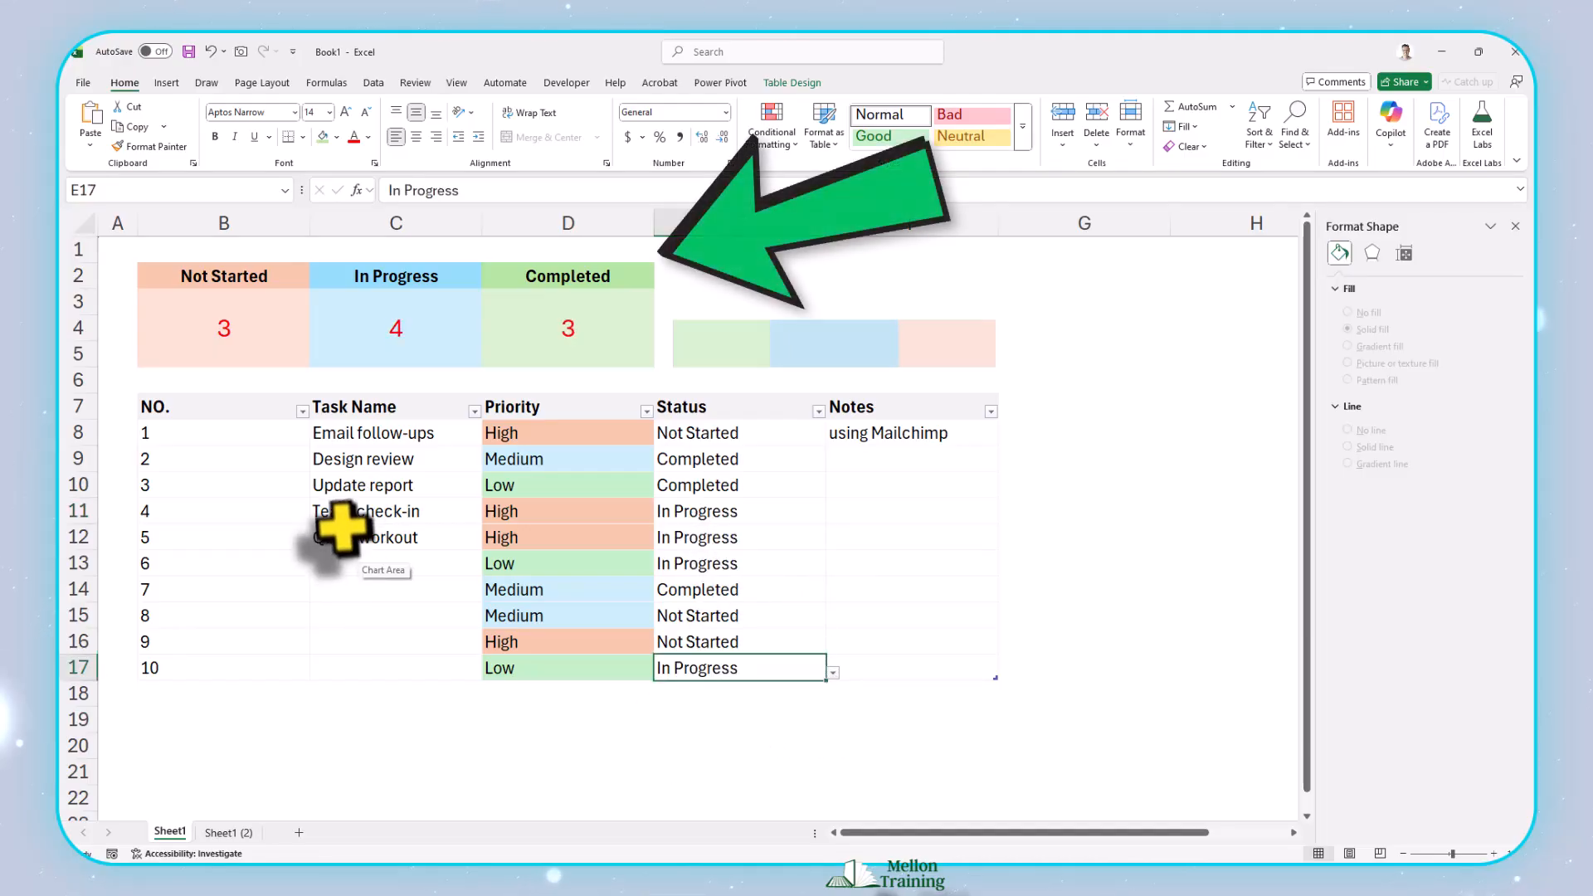
Duplicate the Team check-in and Quick workout task names into the rows of tasks 6 and 7
drag(338, 516, 345, 543)
key(ctrl+c)
click(366, 564)
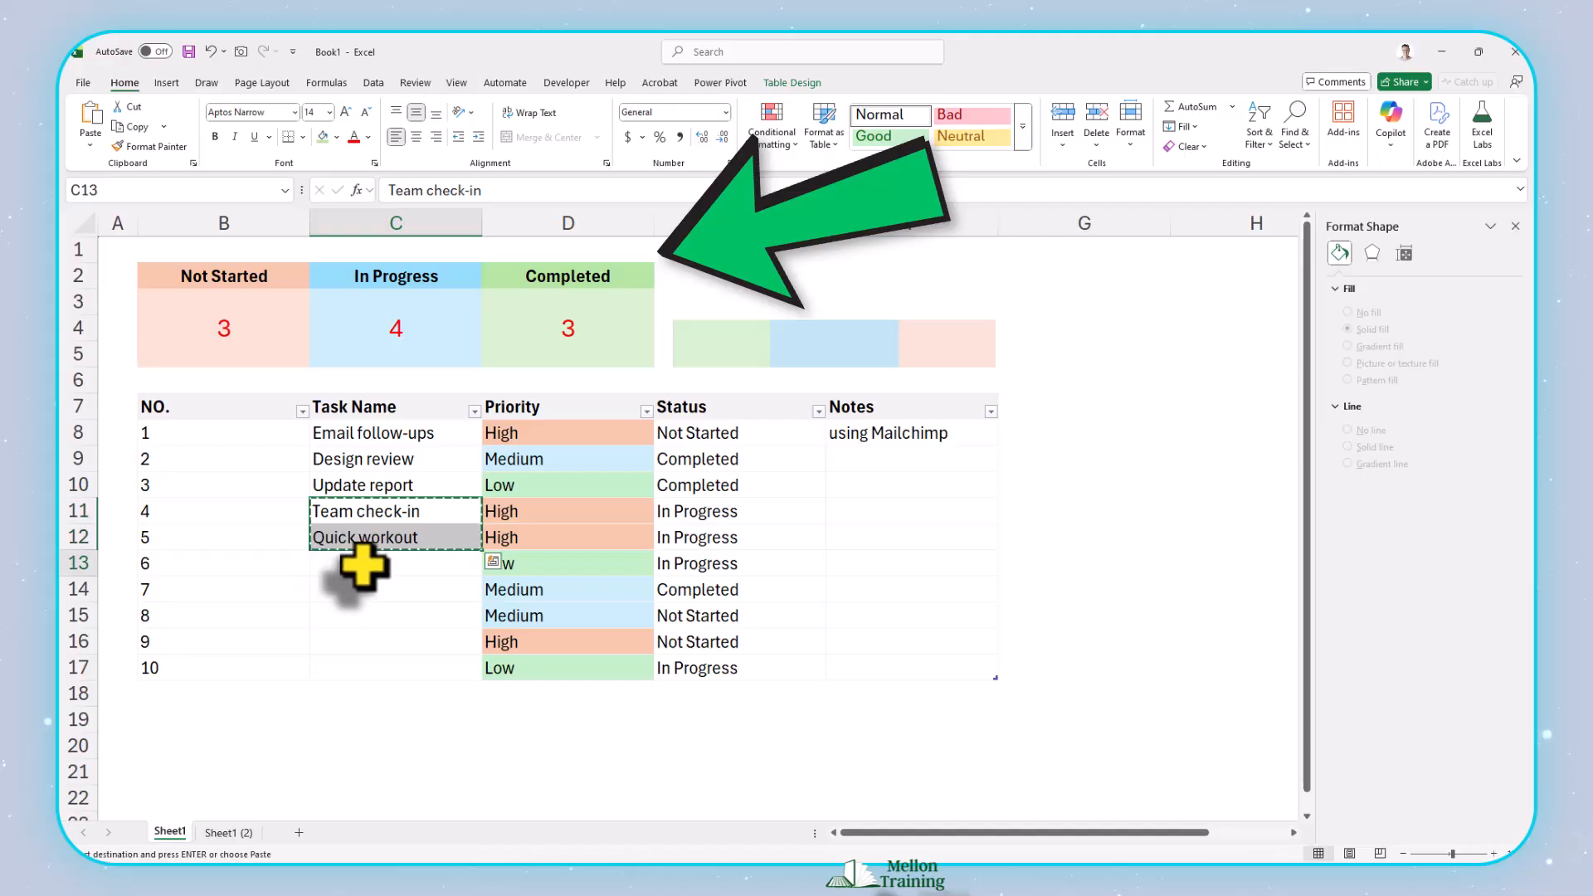
key(ctrl+v)
click(421, 612)
key(Escape)
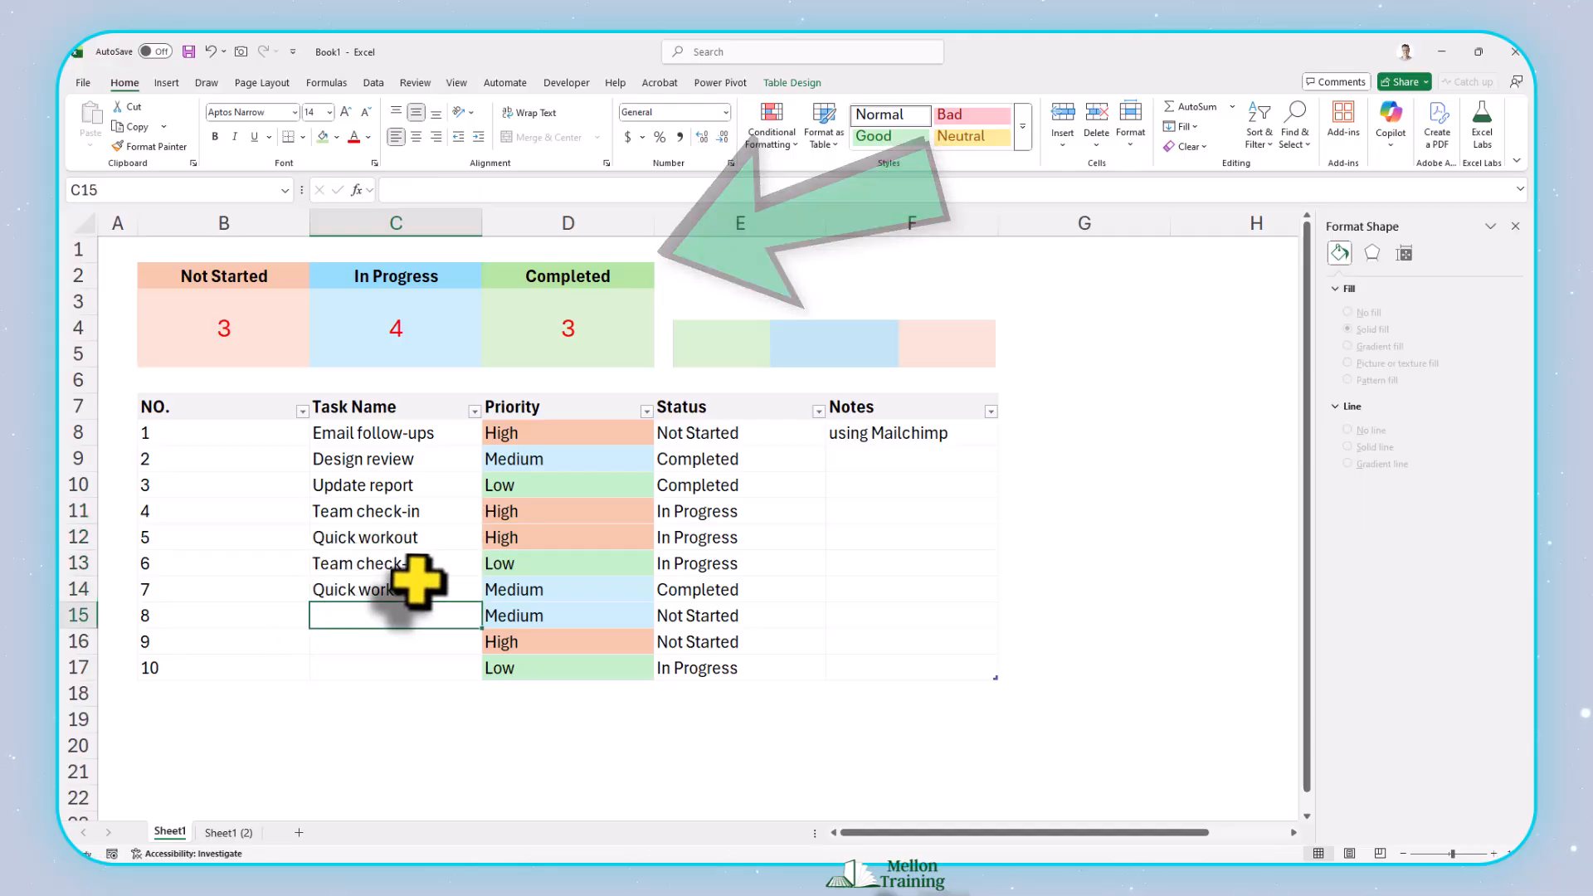
Set the Design review task's status to In Progress and the status of task 9 to Completed
click(799, 463)
click(834, 464)
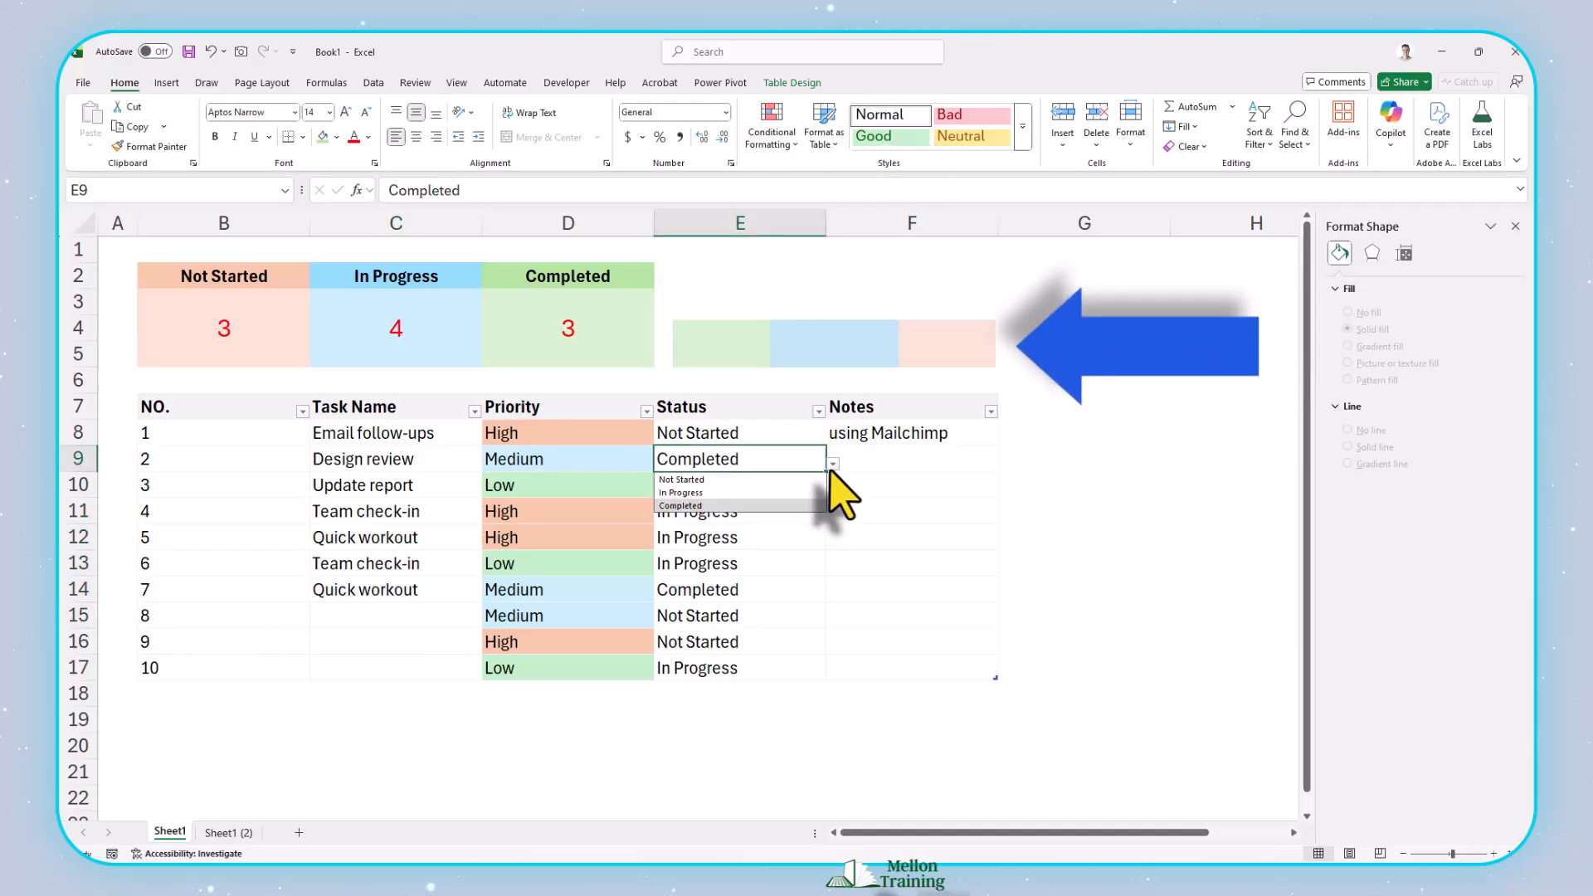
click(730, 493)
click(813, 644)
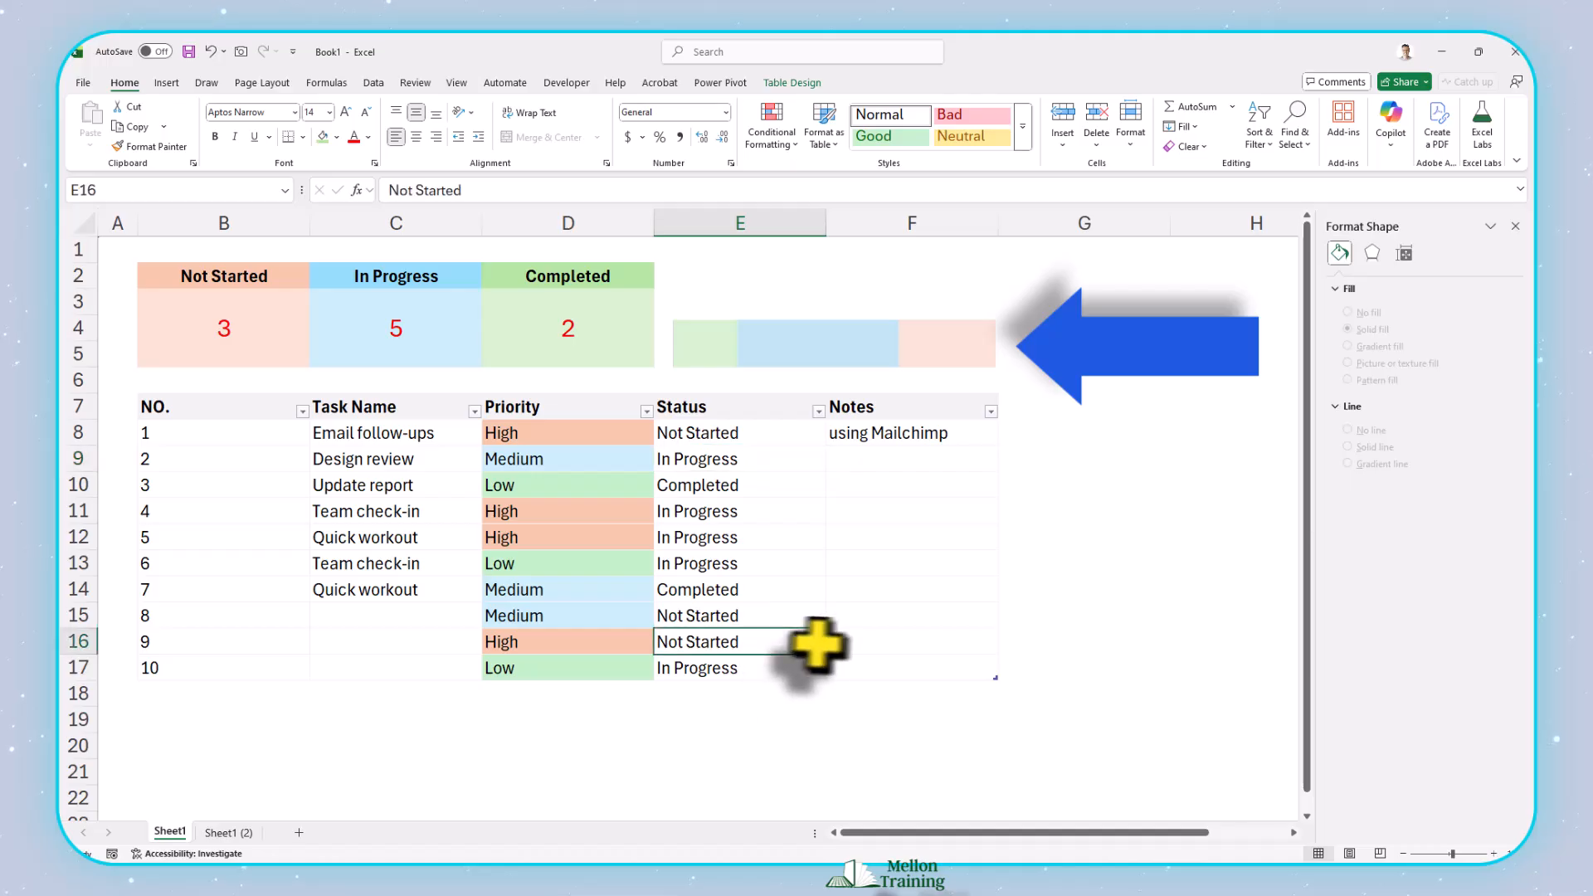
click(833, 647)
click(682, 689)
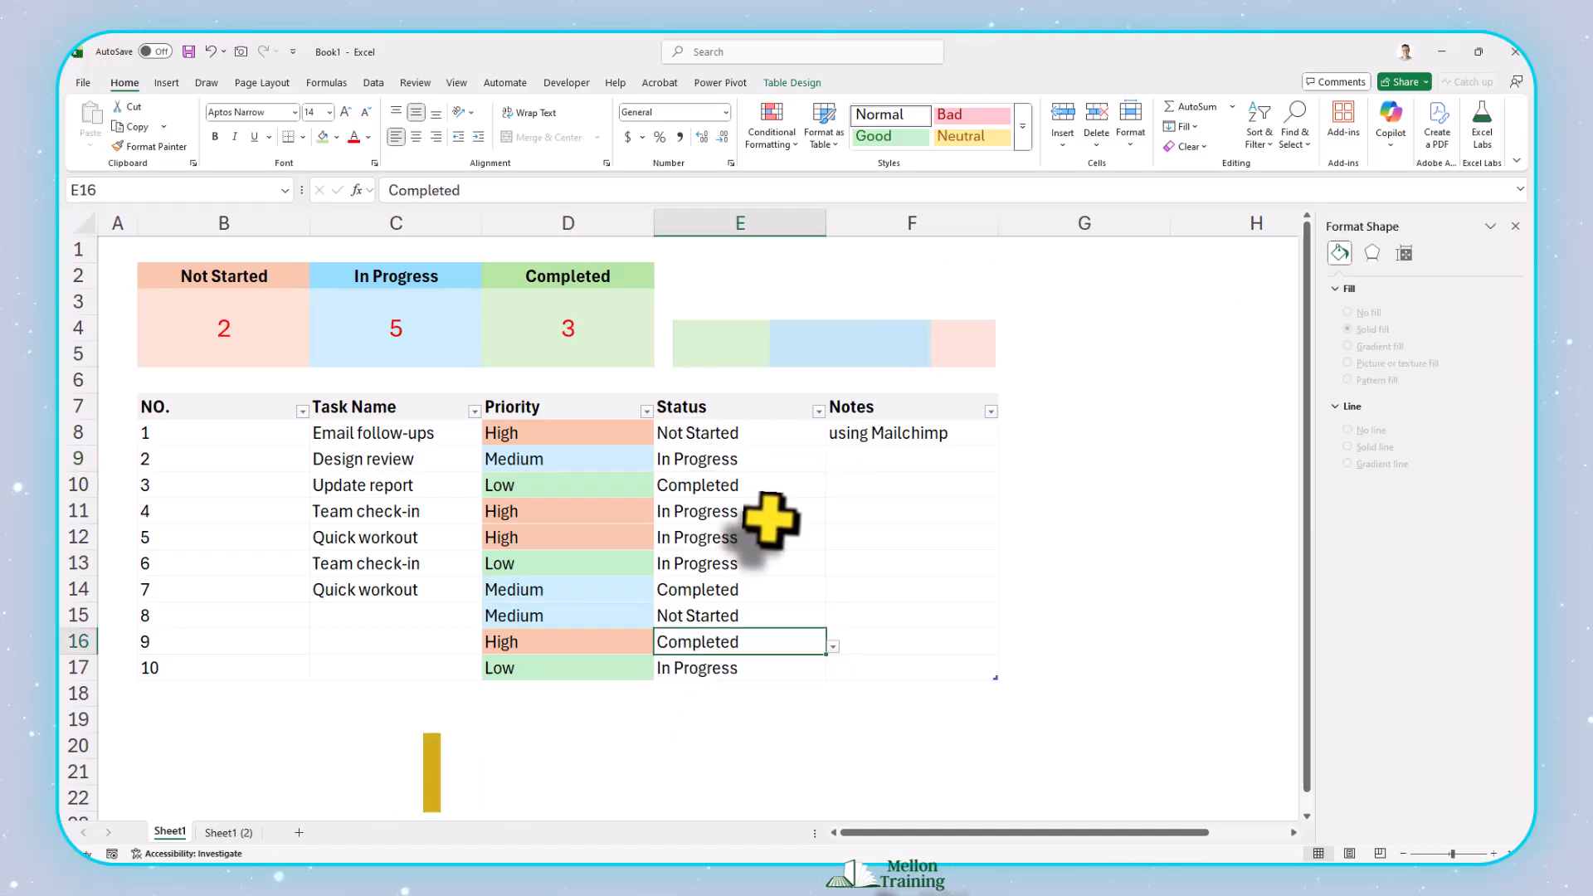
click(768, 513)
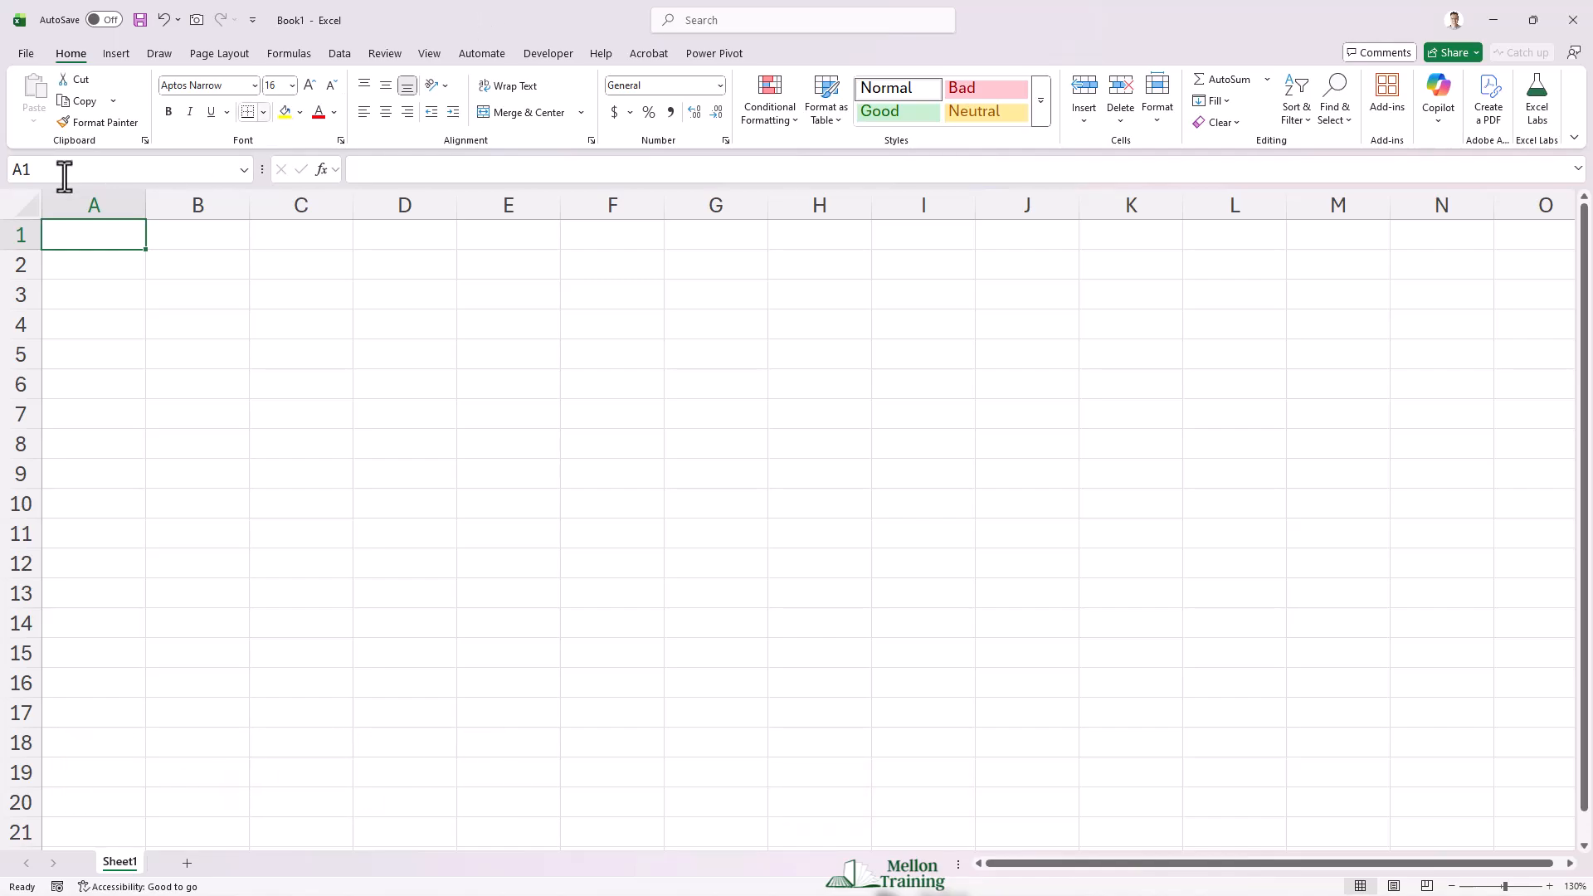
Slightly reduce the row height of all rows in the blank sheet
click(18, 203)
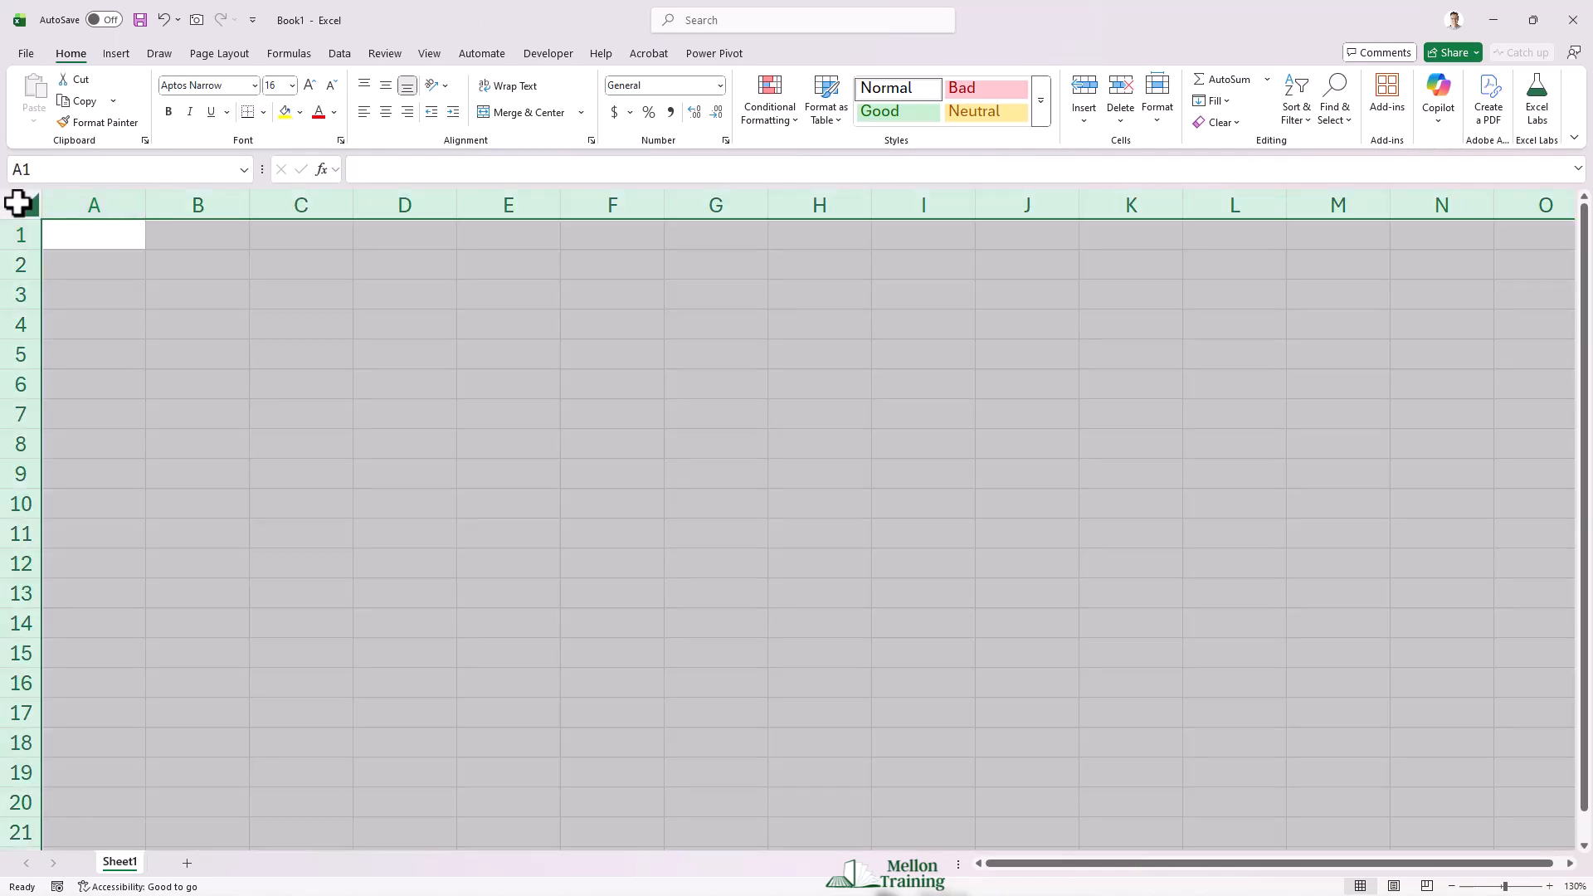
right_click(15, 270)
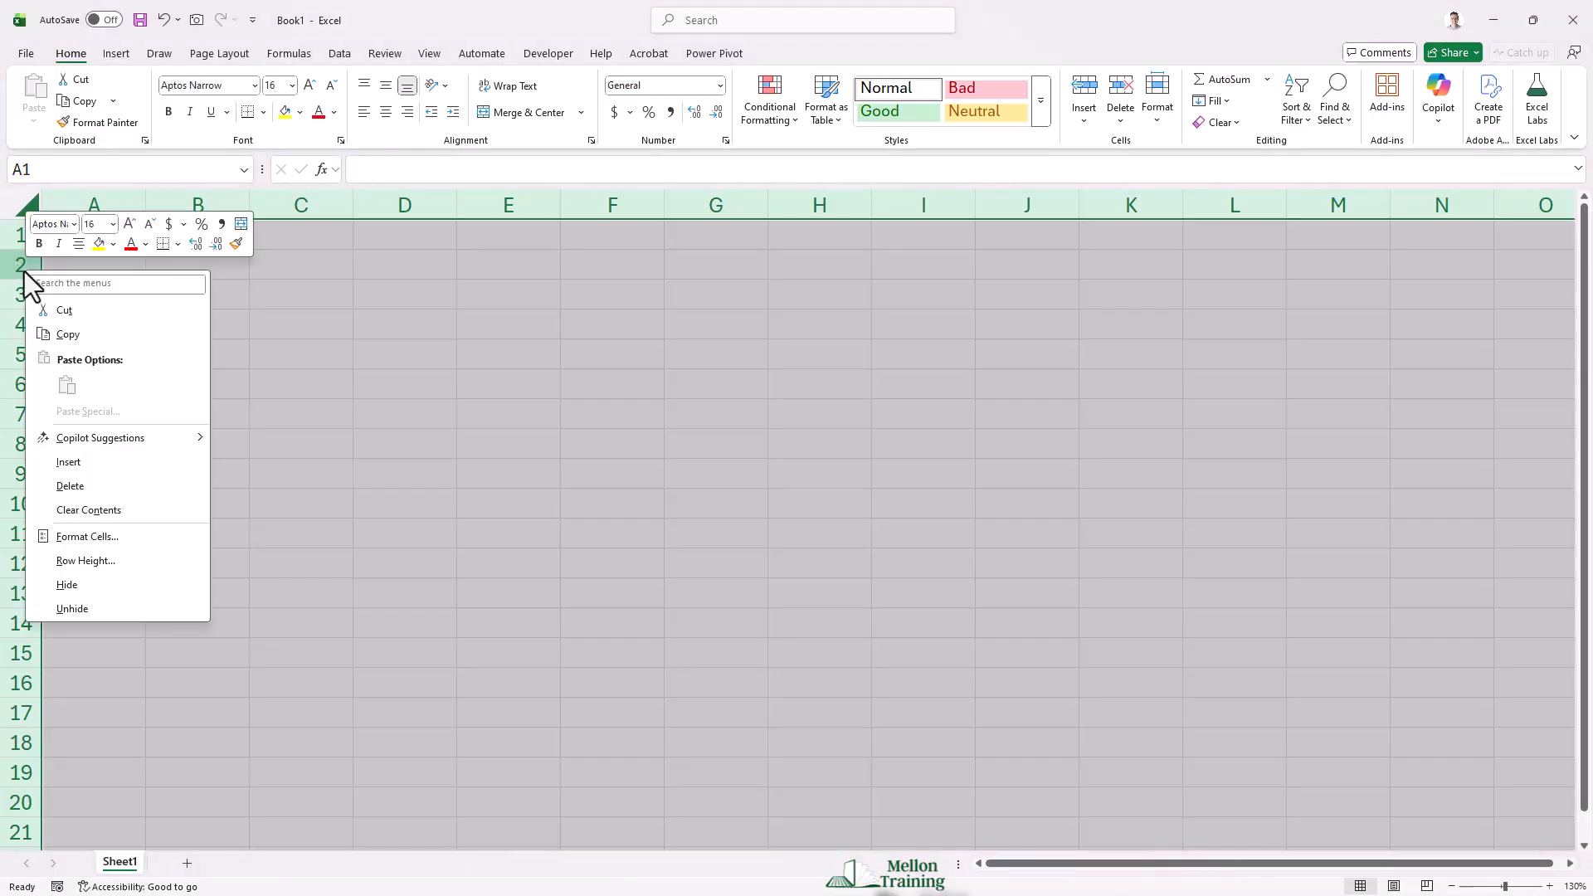
click(136, 561)
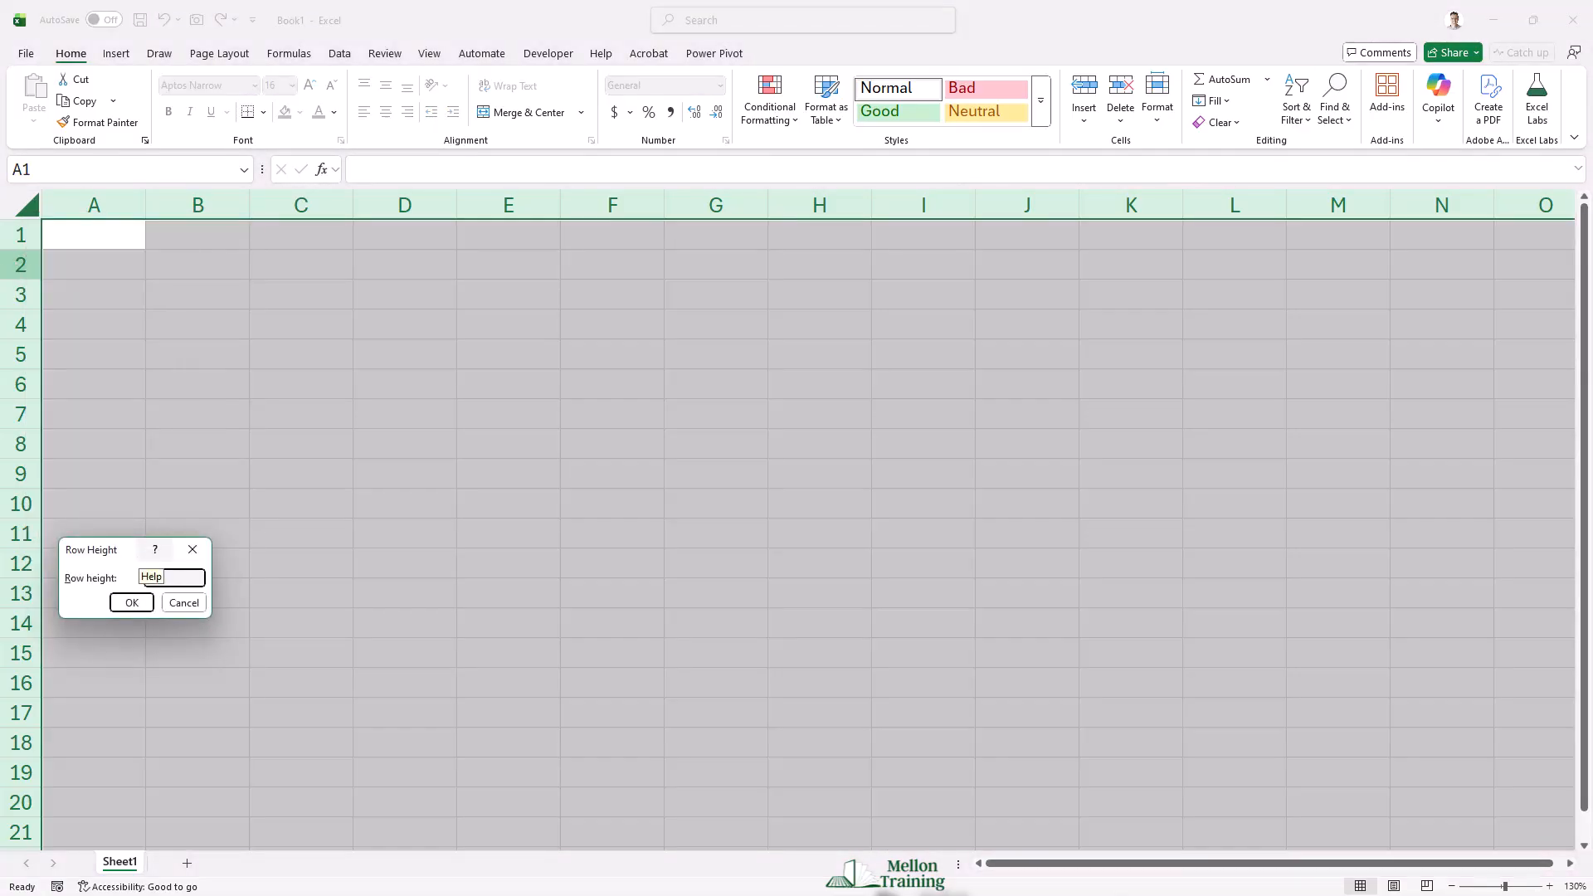
key(Return)
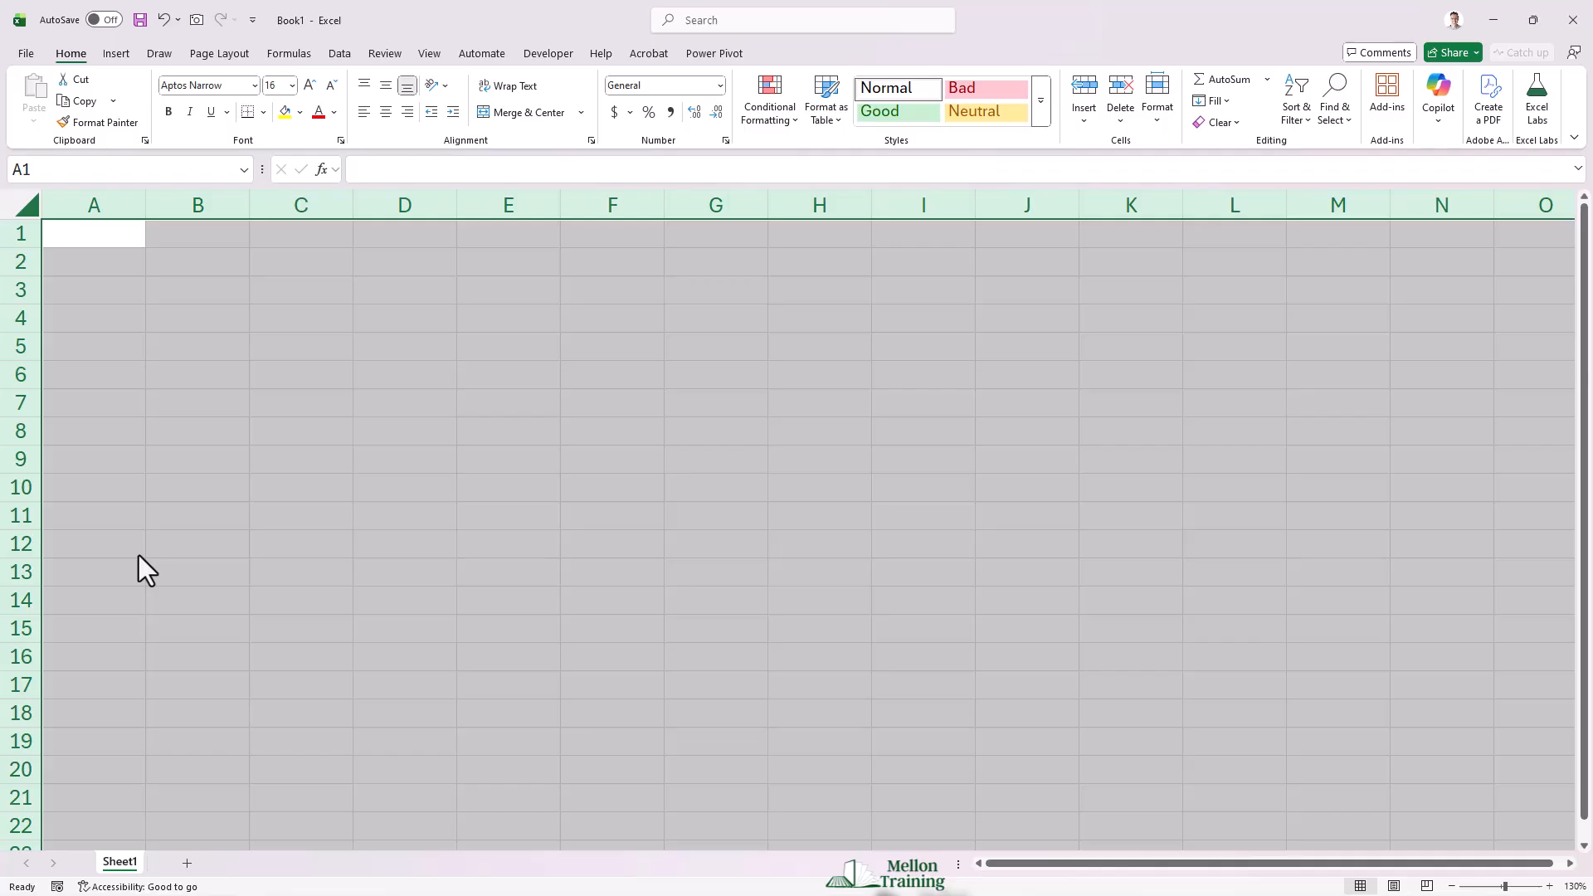
Format all cells with font size 14 and left and middle alignment, and widen every column
click(388, 85)
right_click(106, 201)
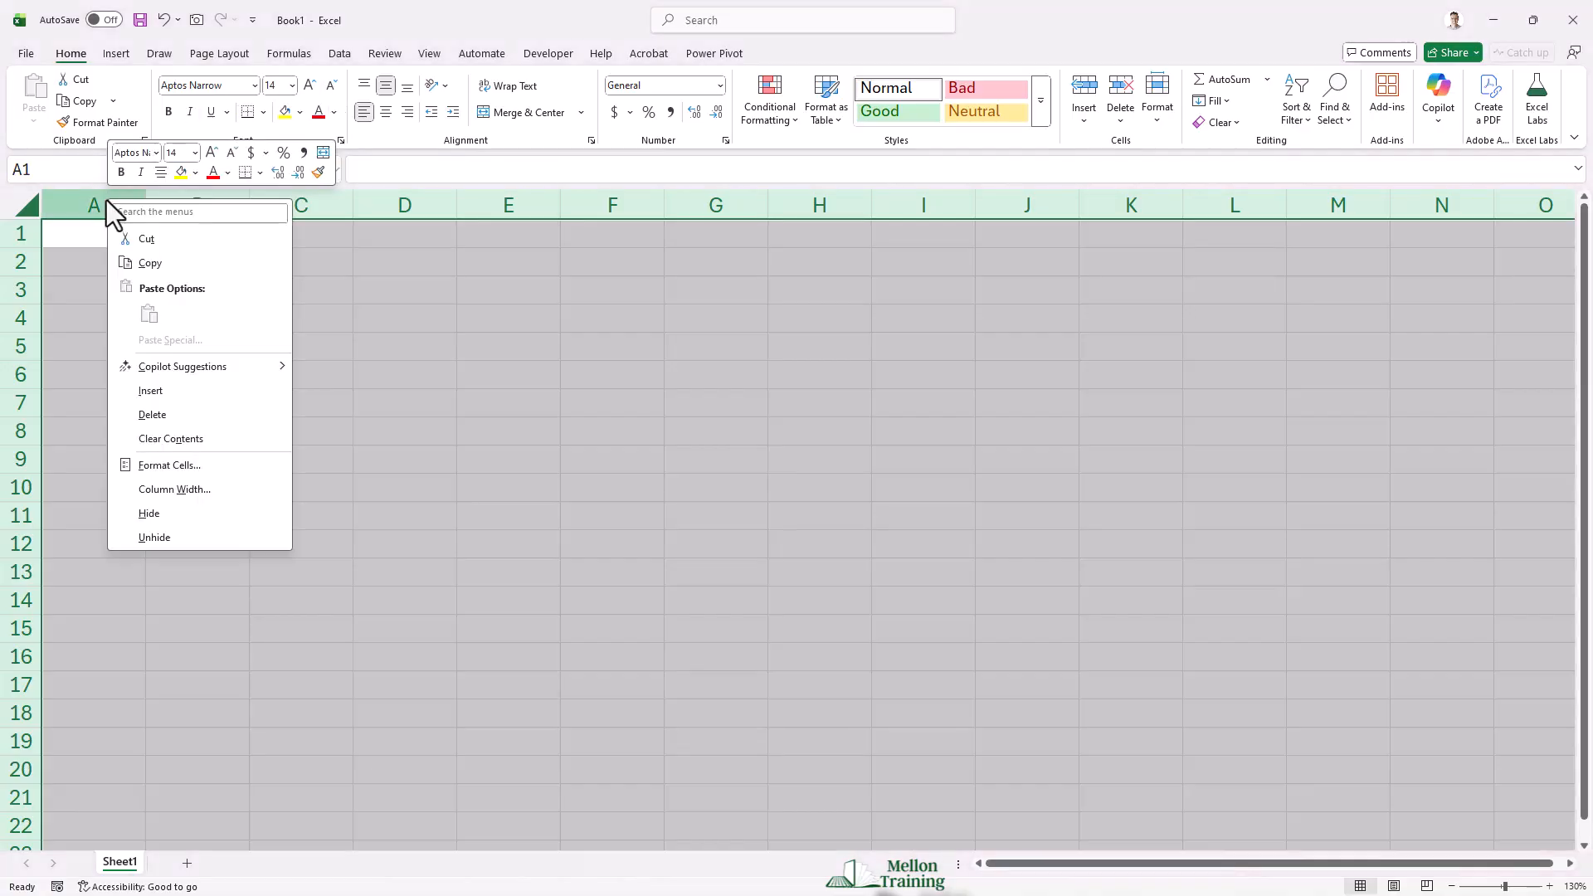
click(202, 491)
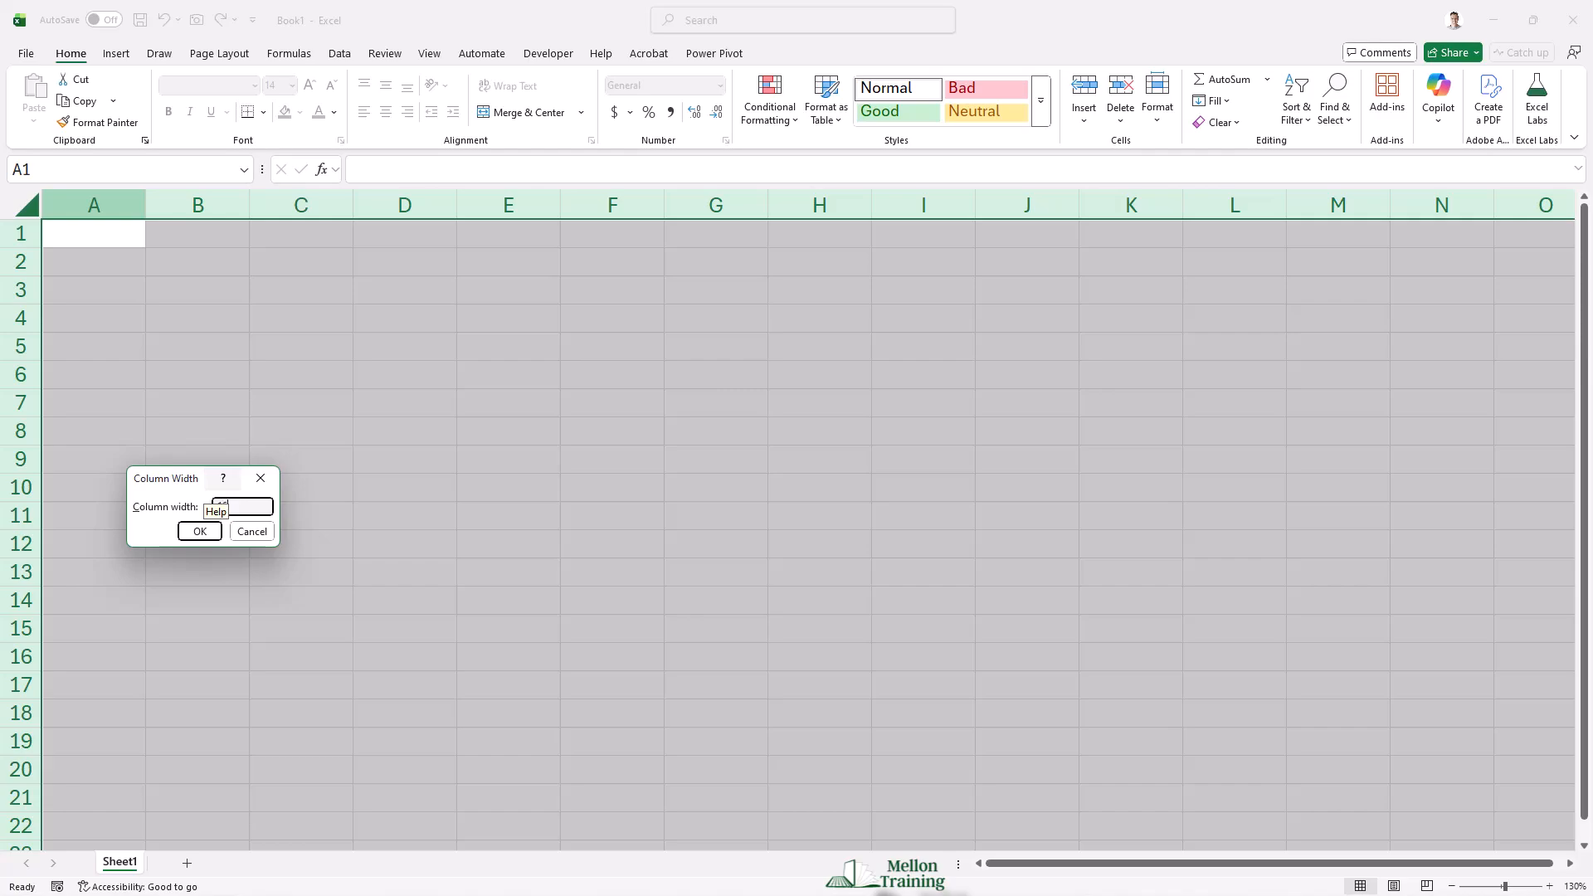
key(Return)
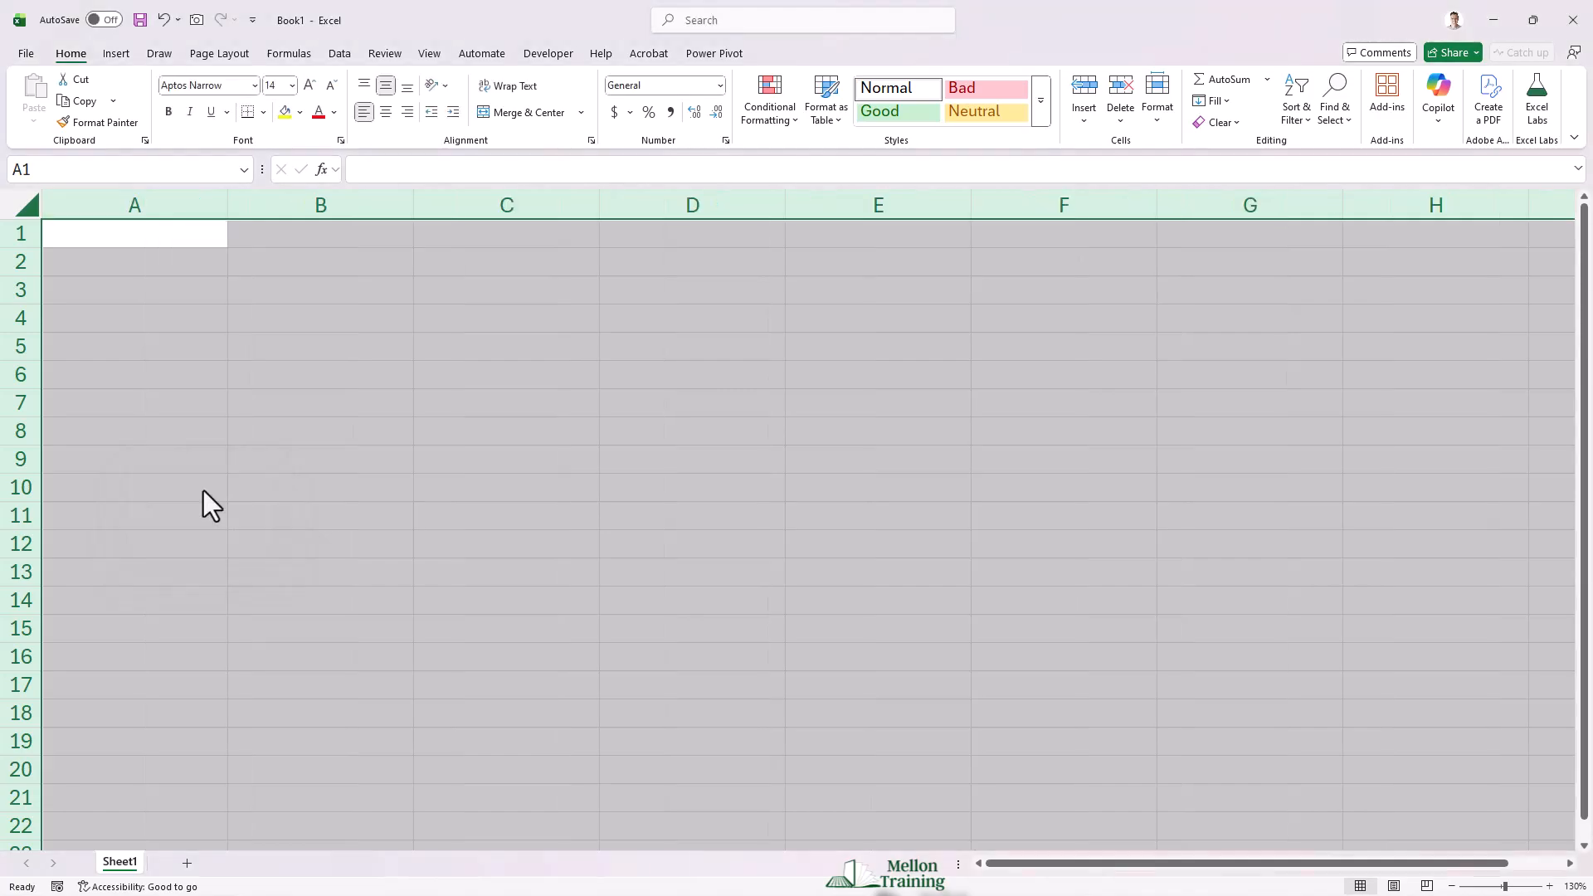
Enter the table headers NO., Task Name, Priority, Status and Notes in cells B7 to F7
click(343, 402)
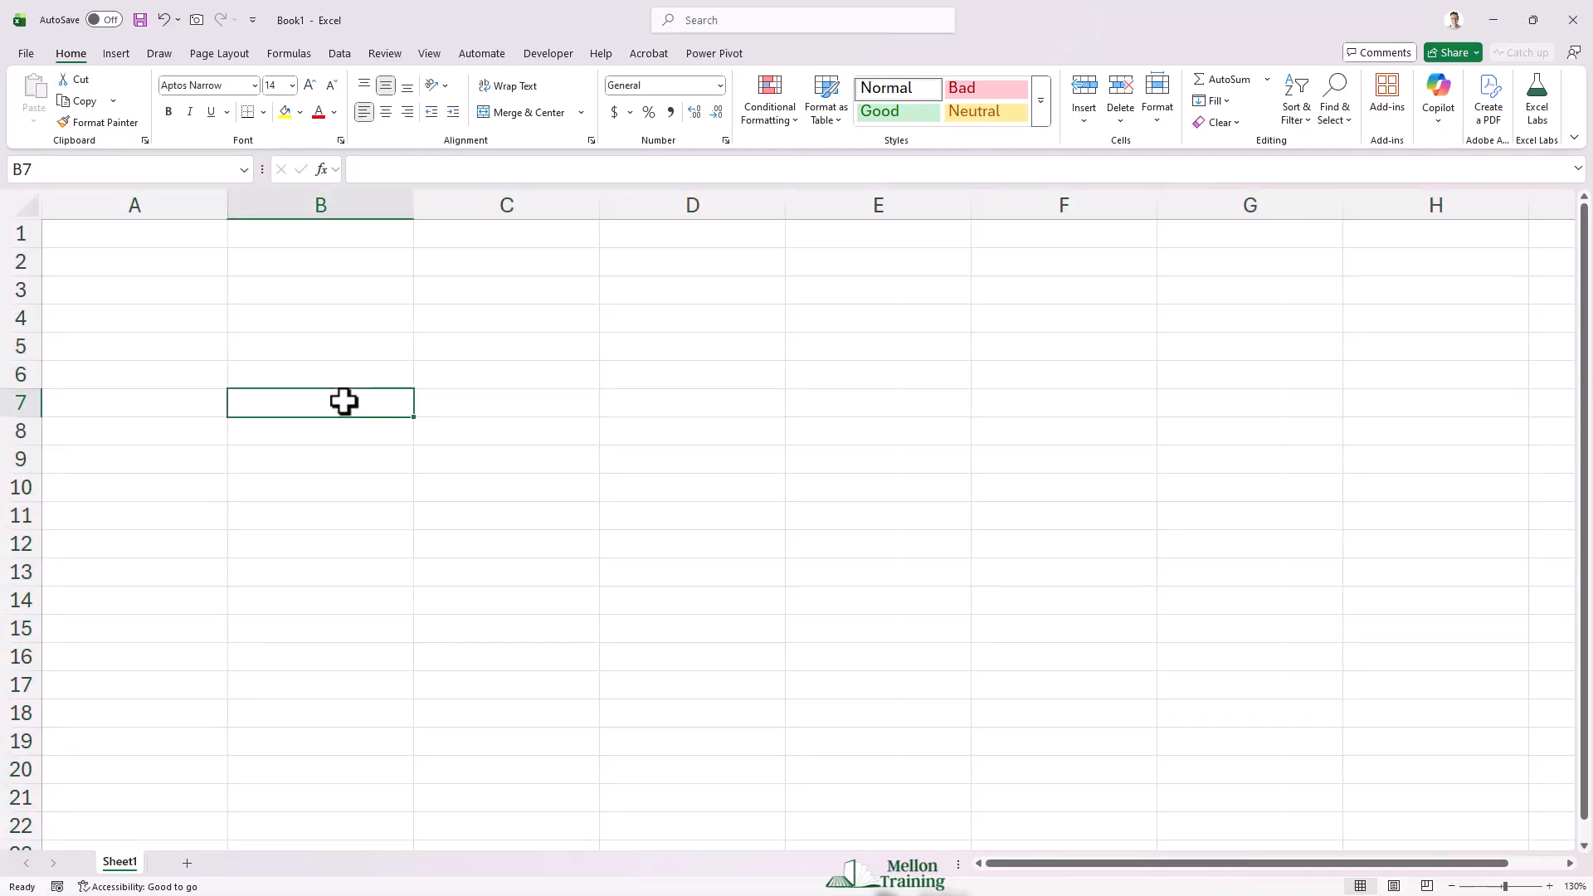
text(NO.)
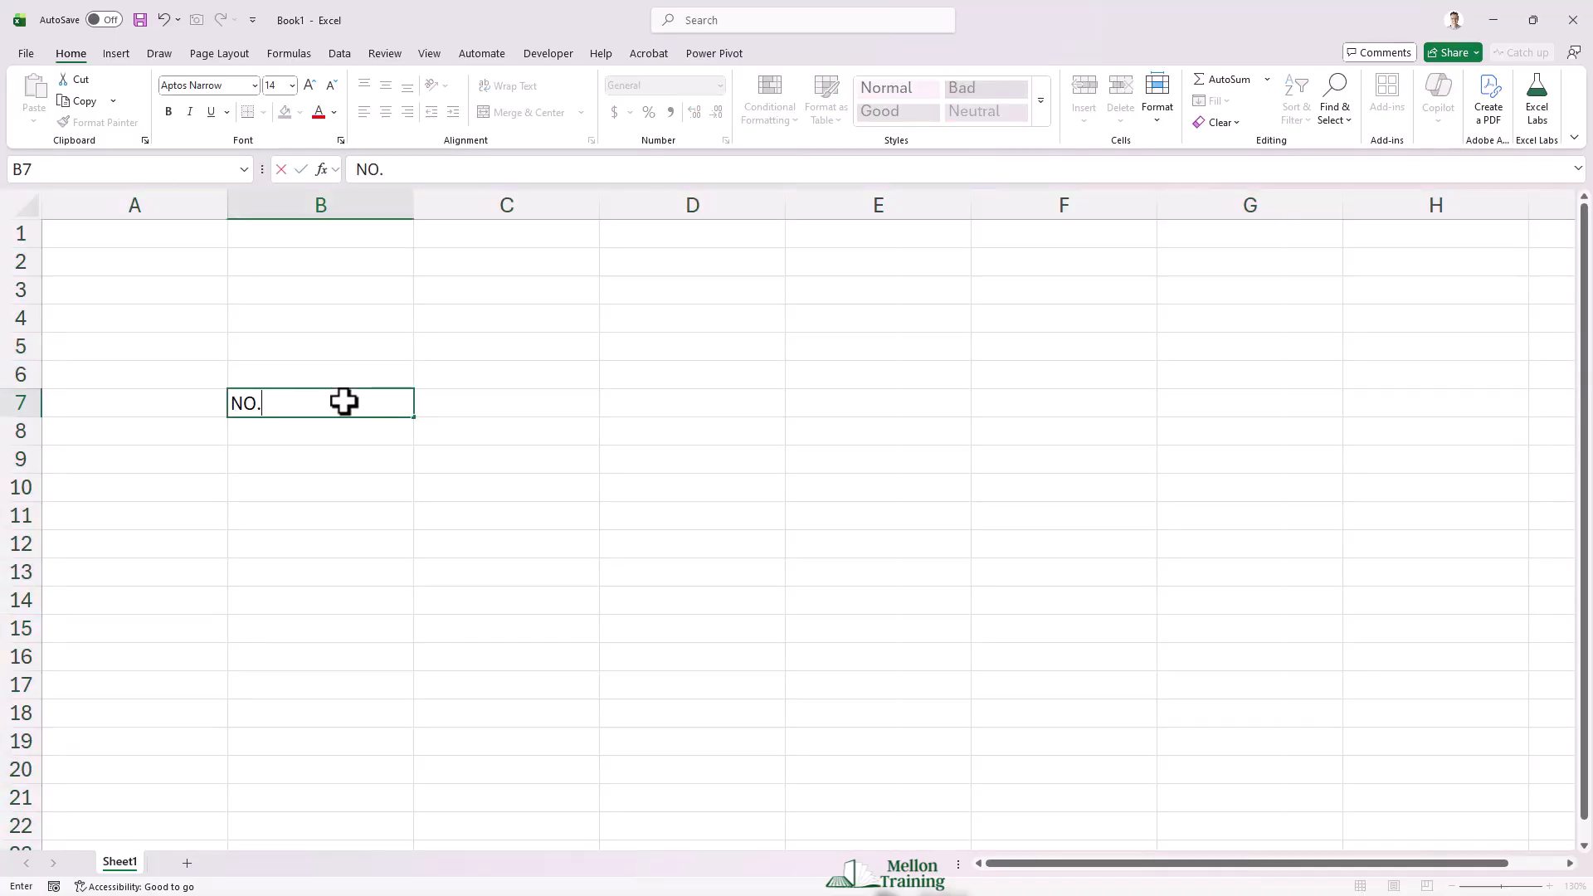
key(Tab)
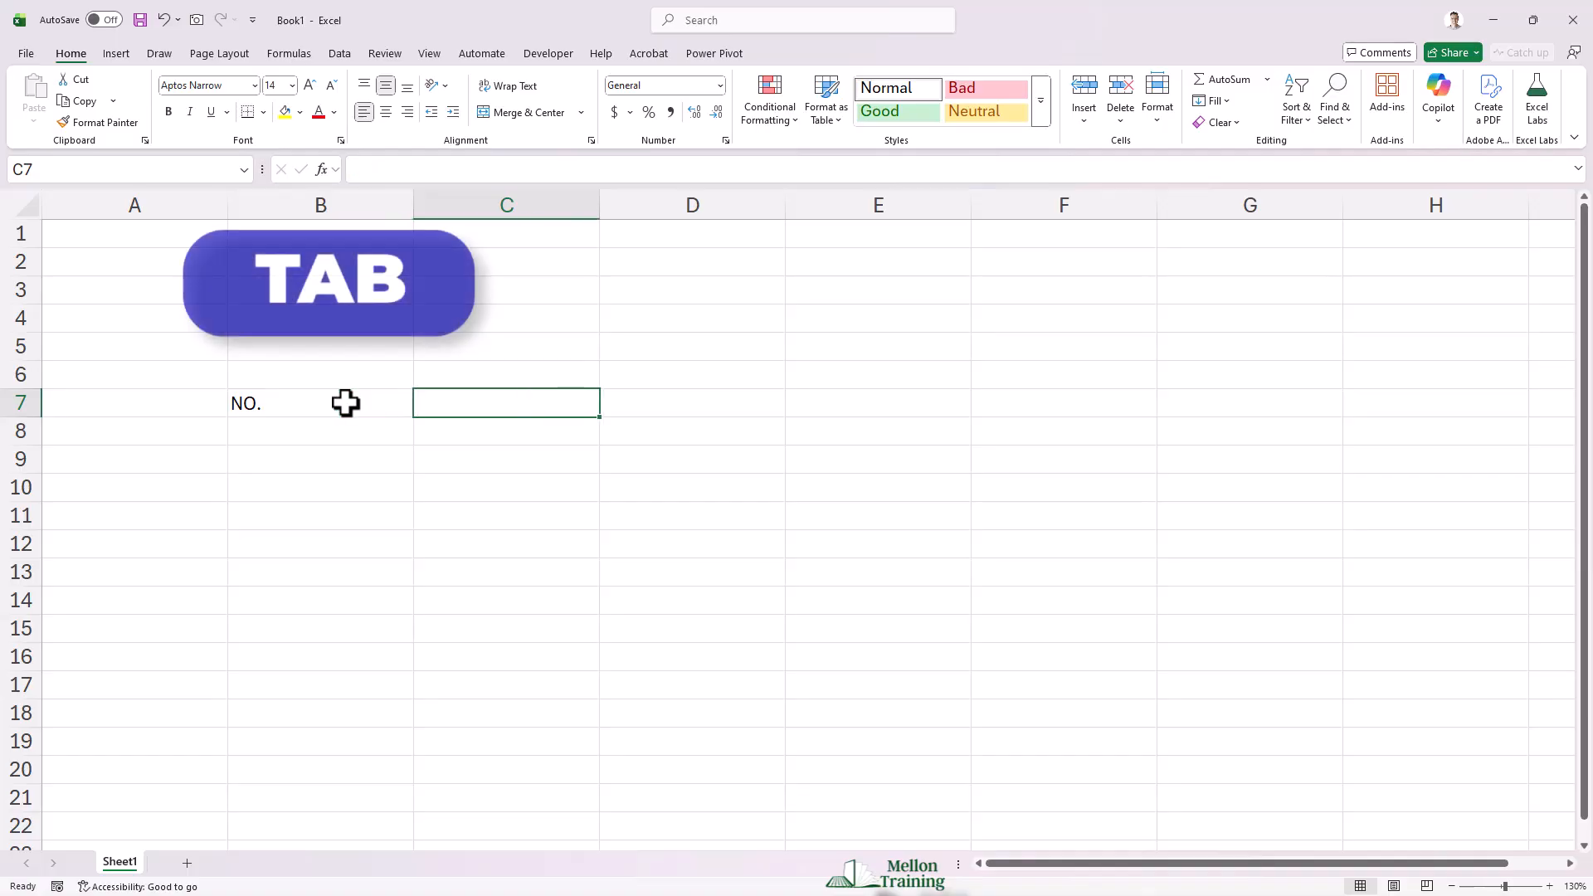
text(Task Name)
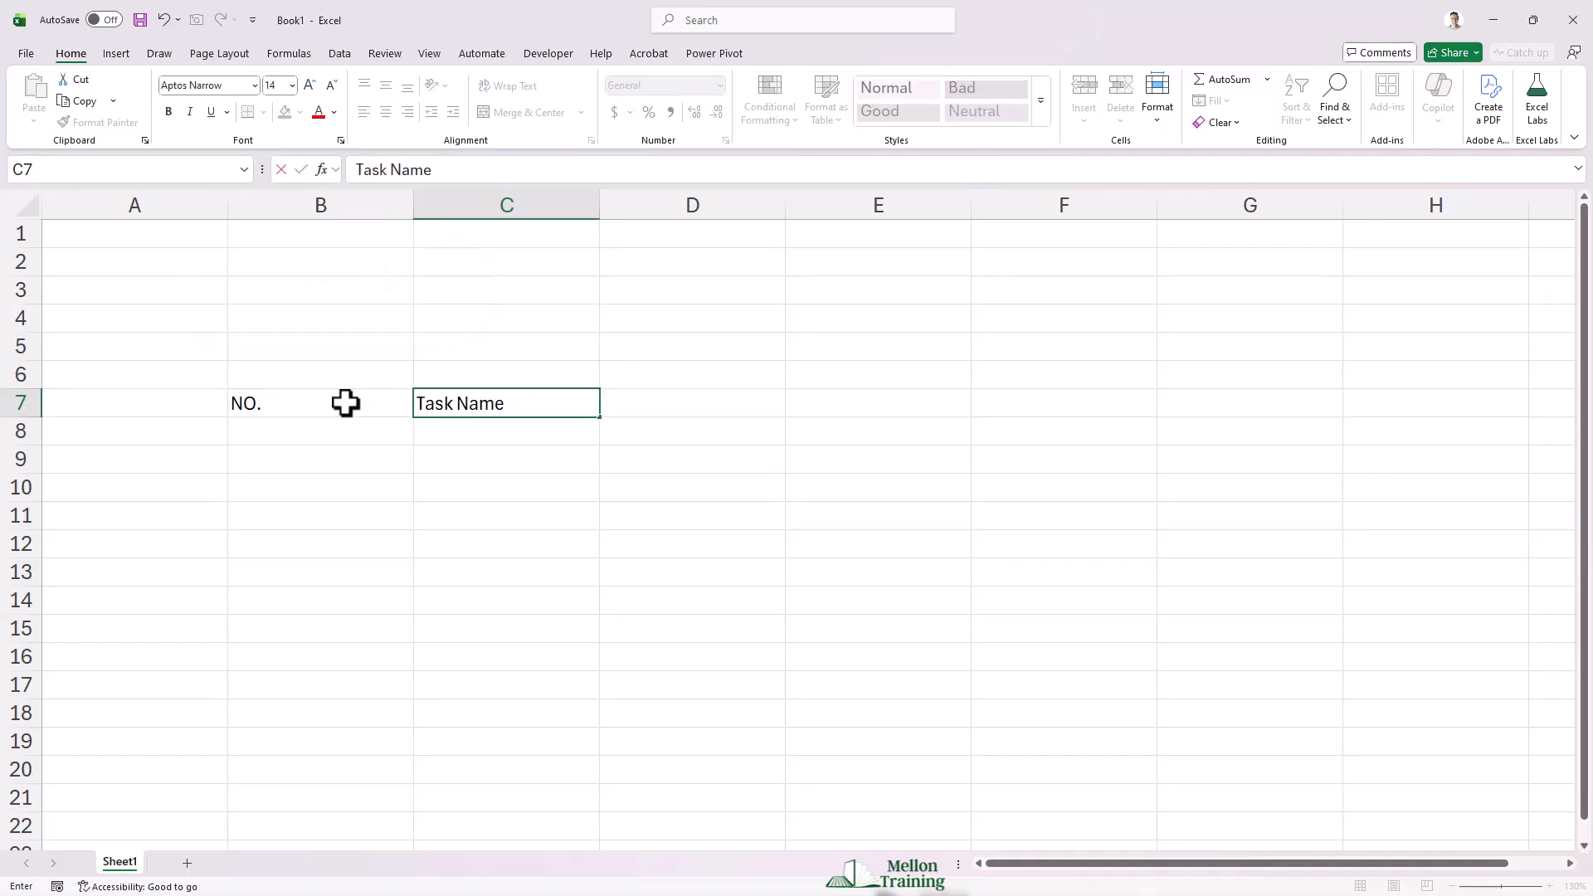
key(Tab)
text(Pr)
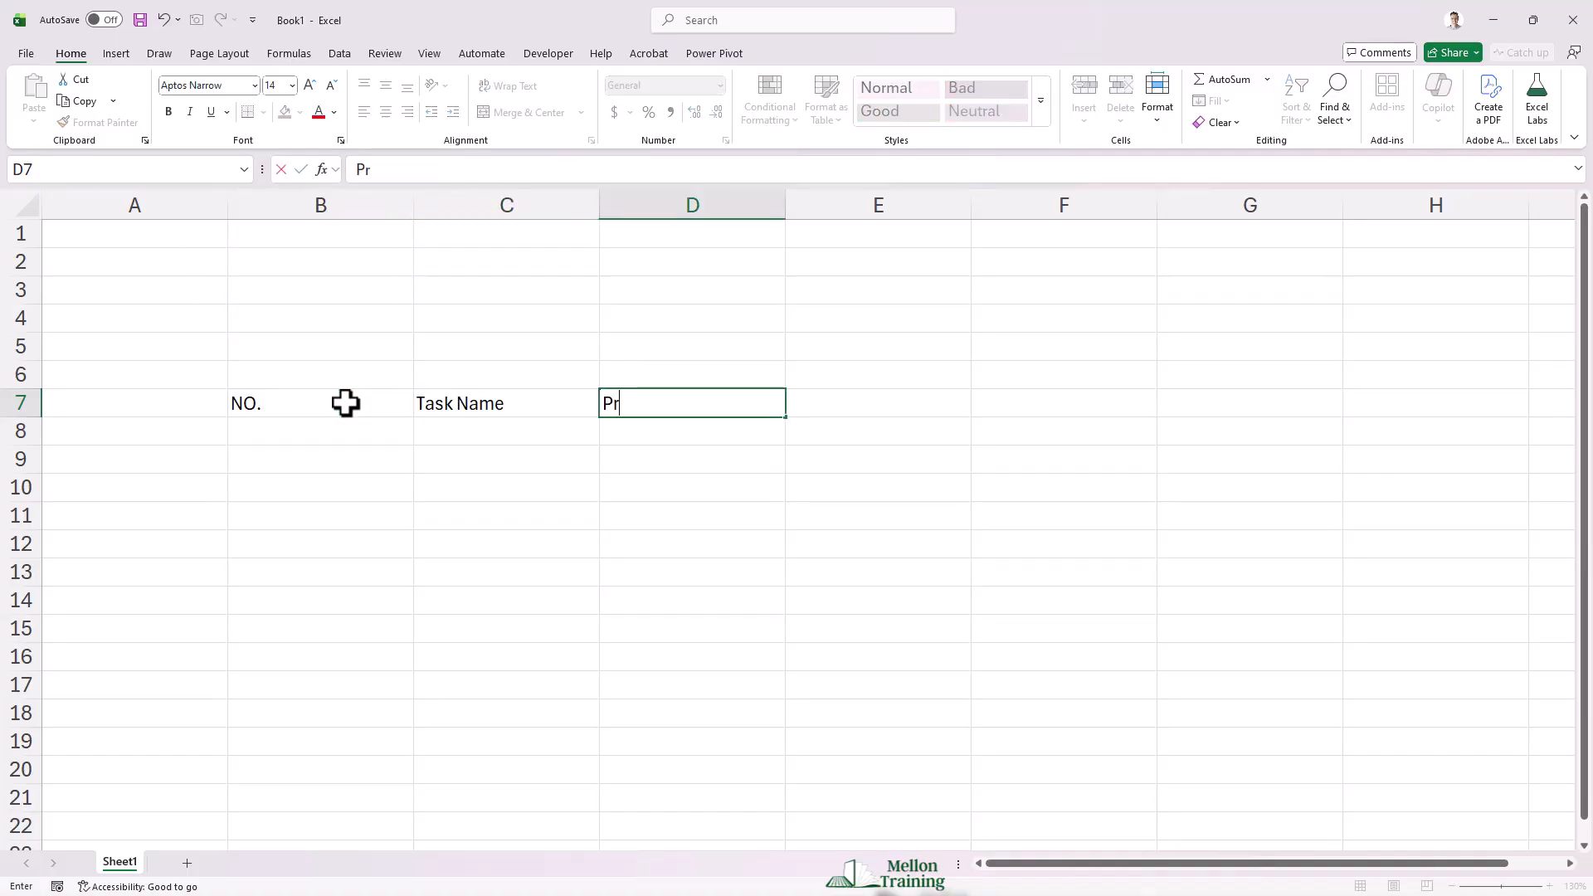
text(iority)
key(Tab)
text(Stat)
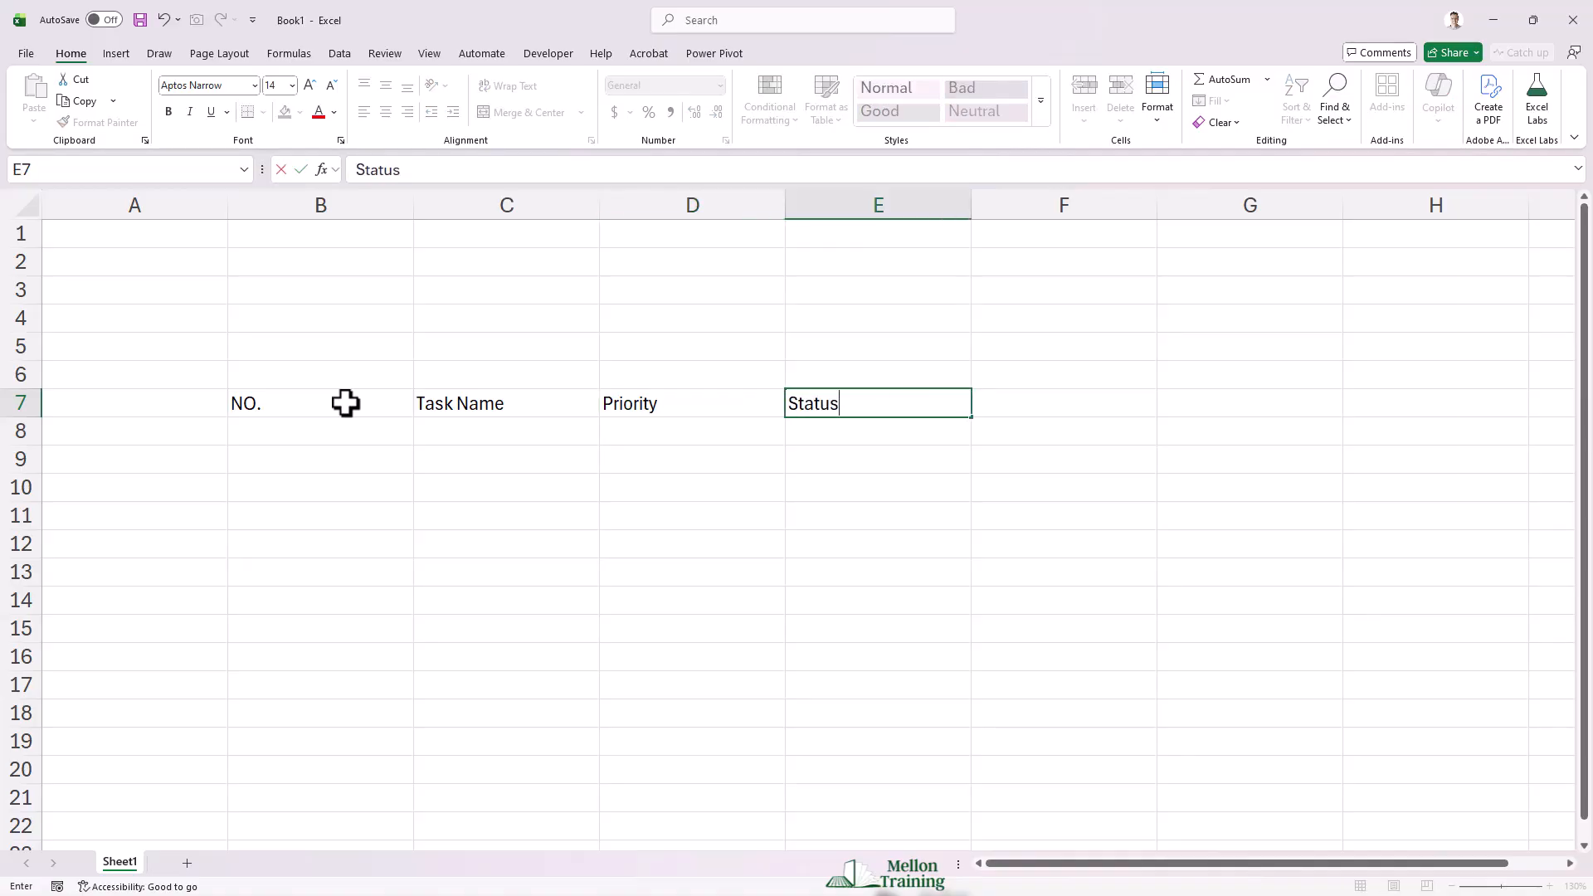
key(Tab)
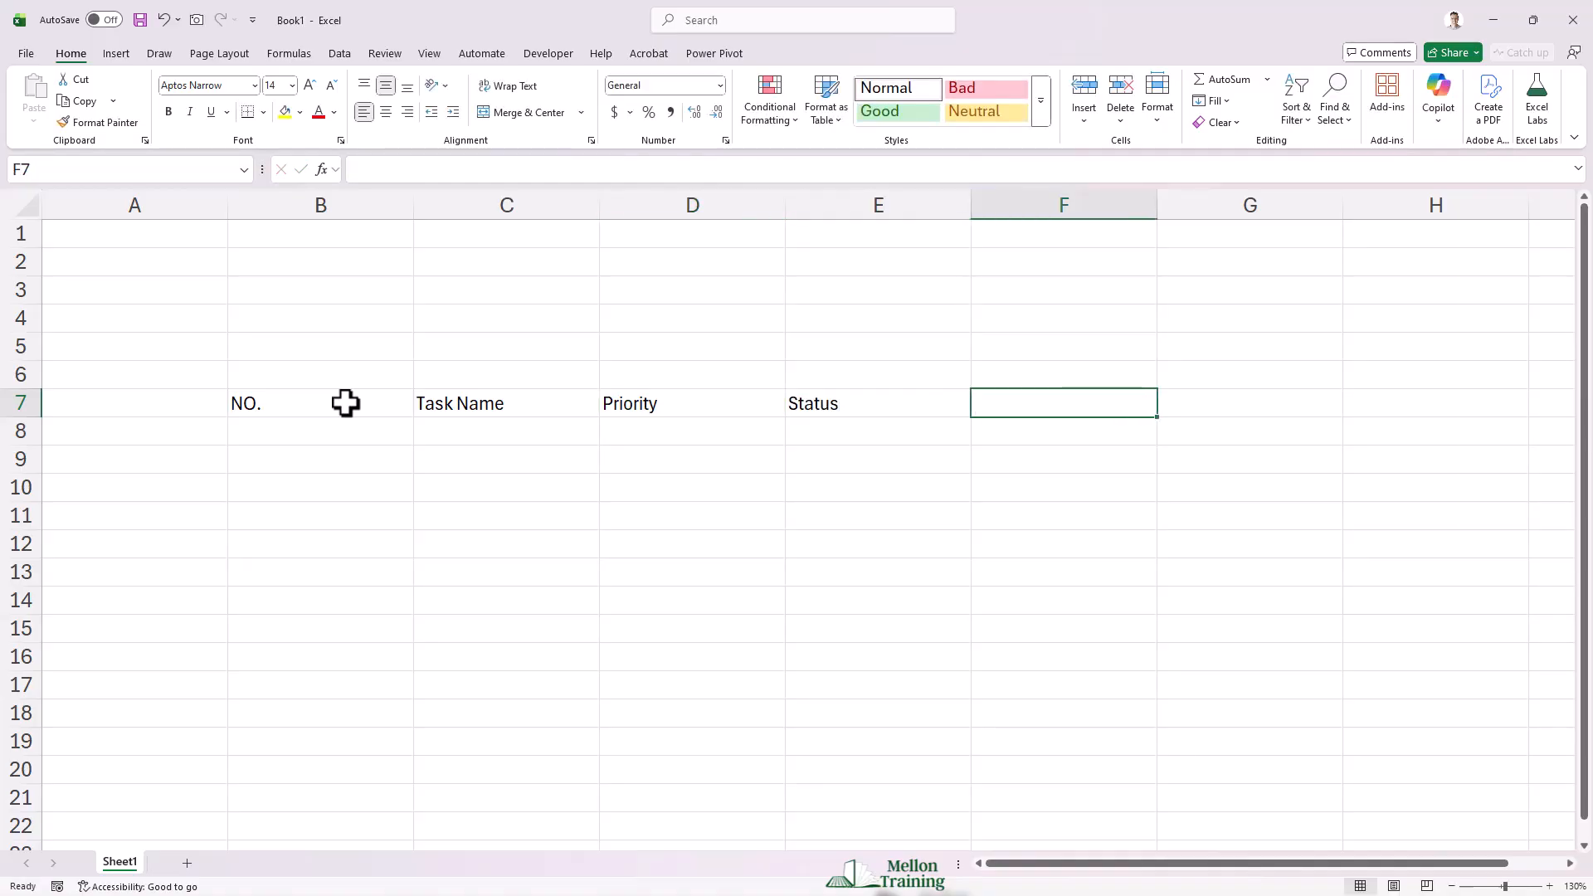
text(Notes)
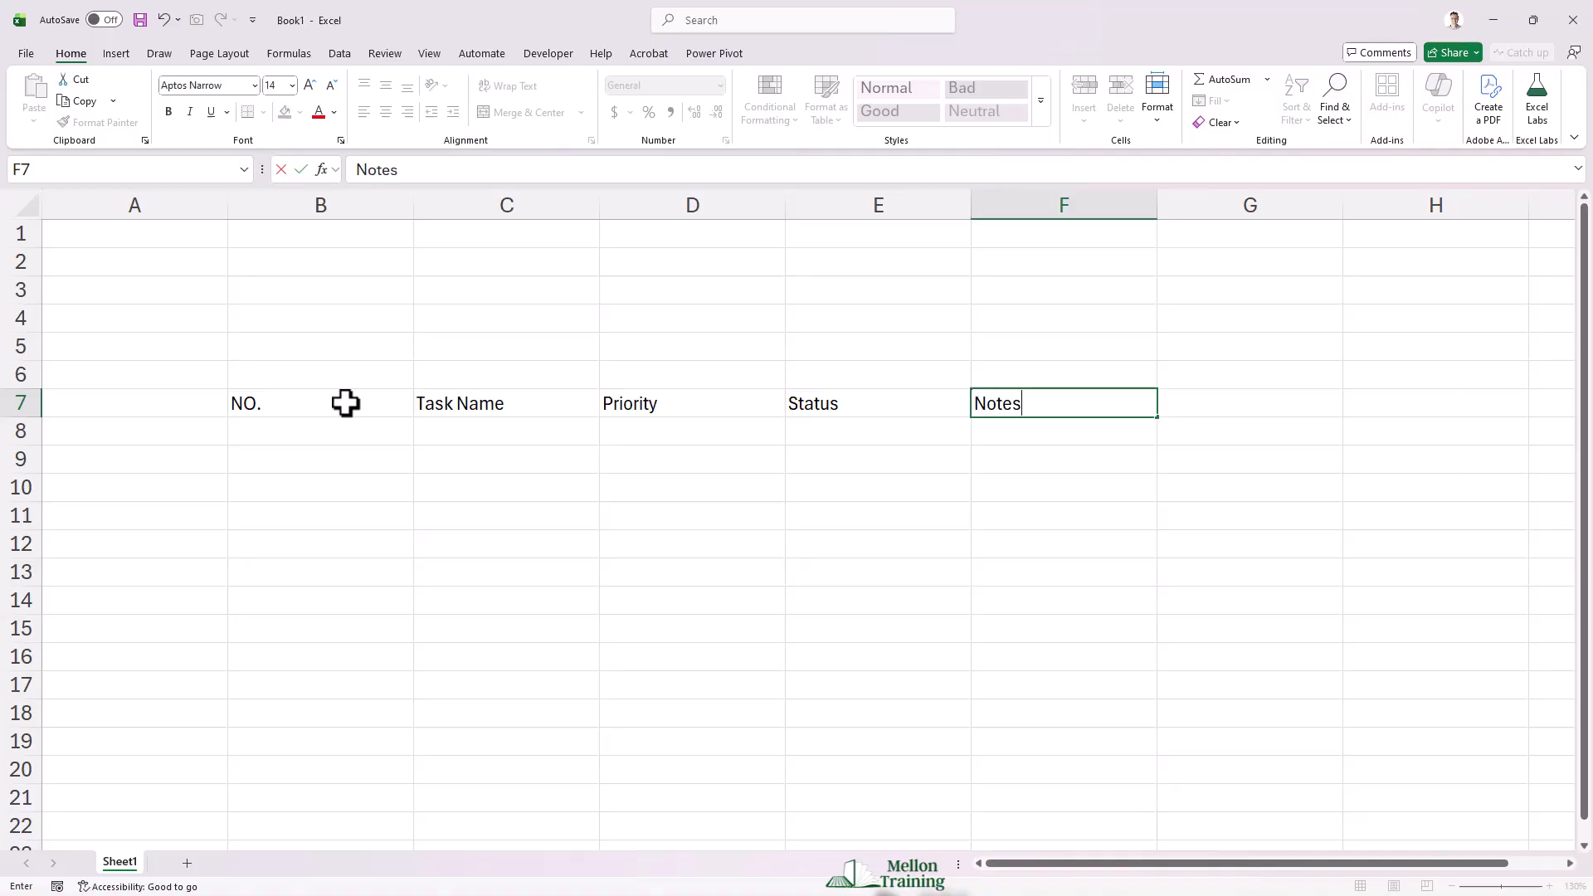
key(Return)
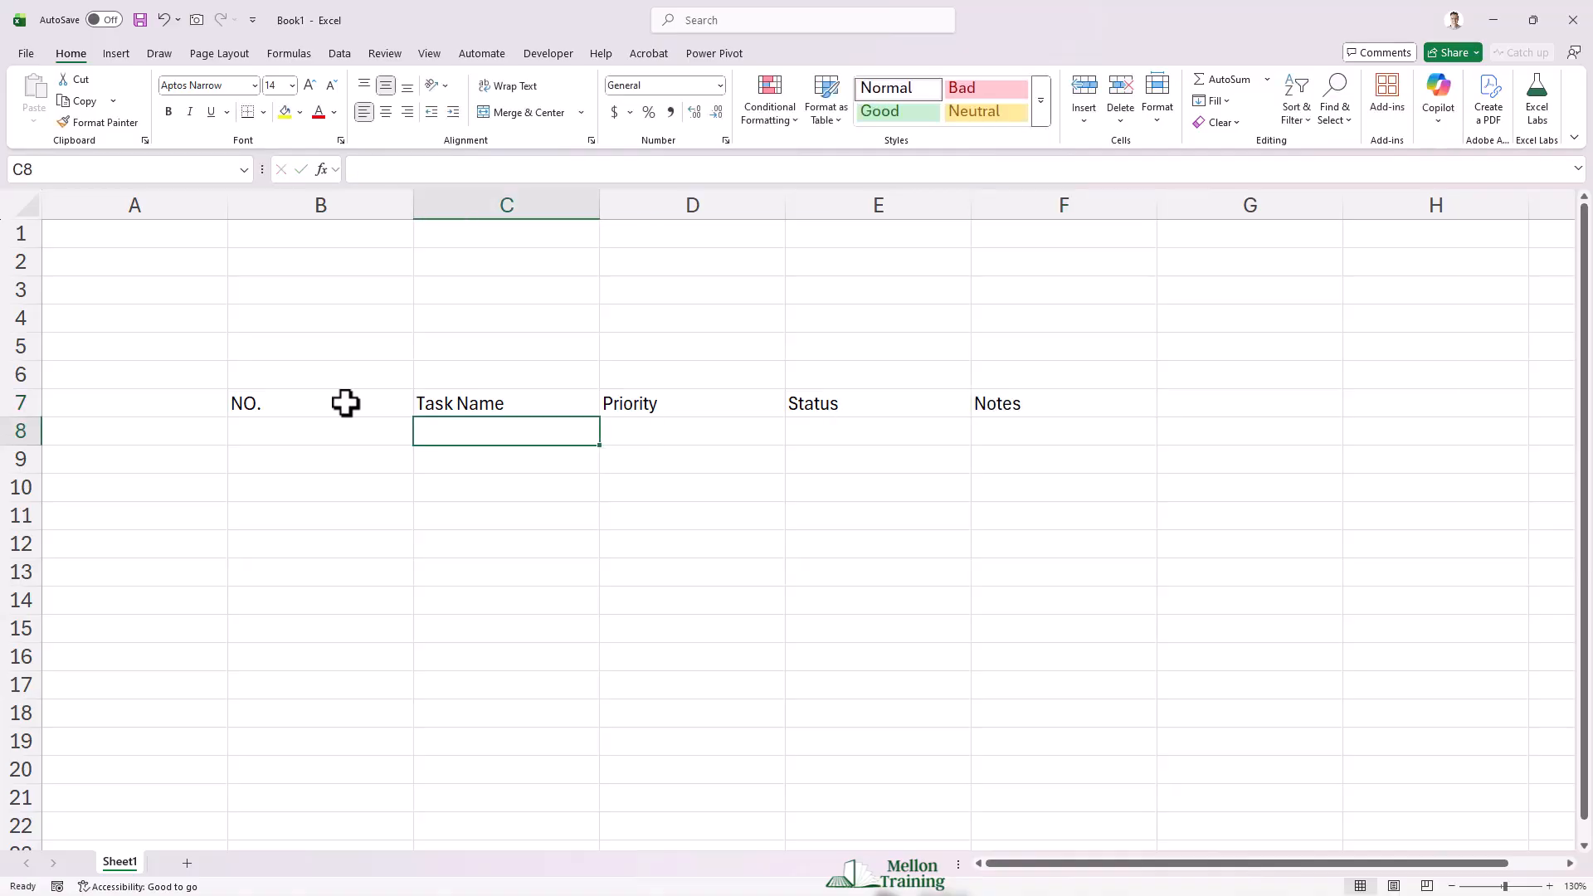
Convert the range B7:F17 into a table with headers
click(275, 402)
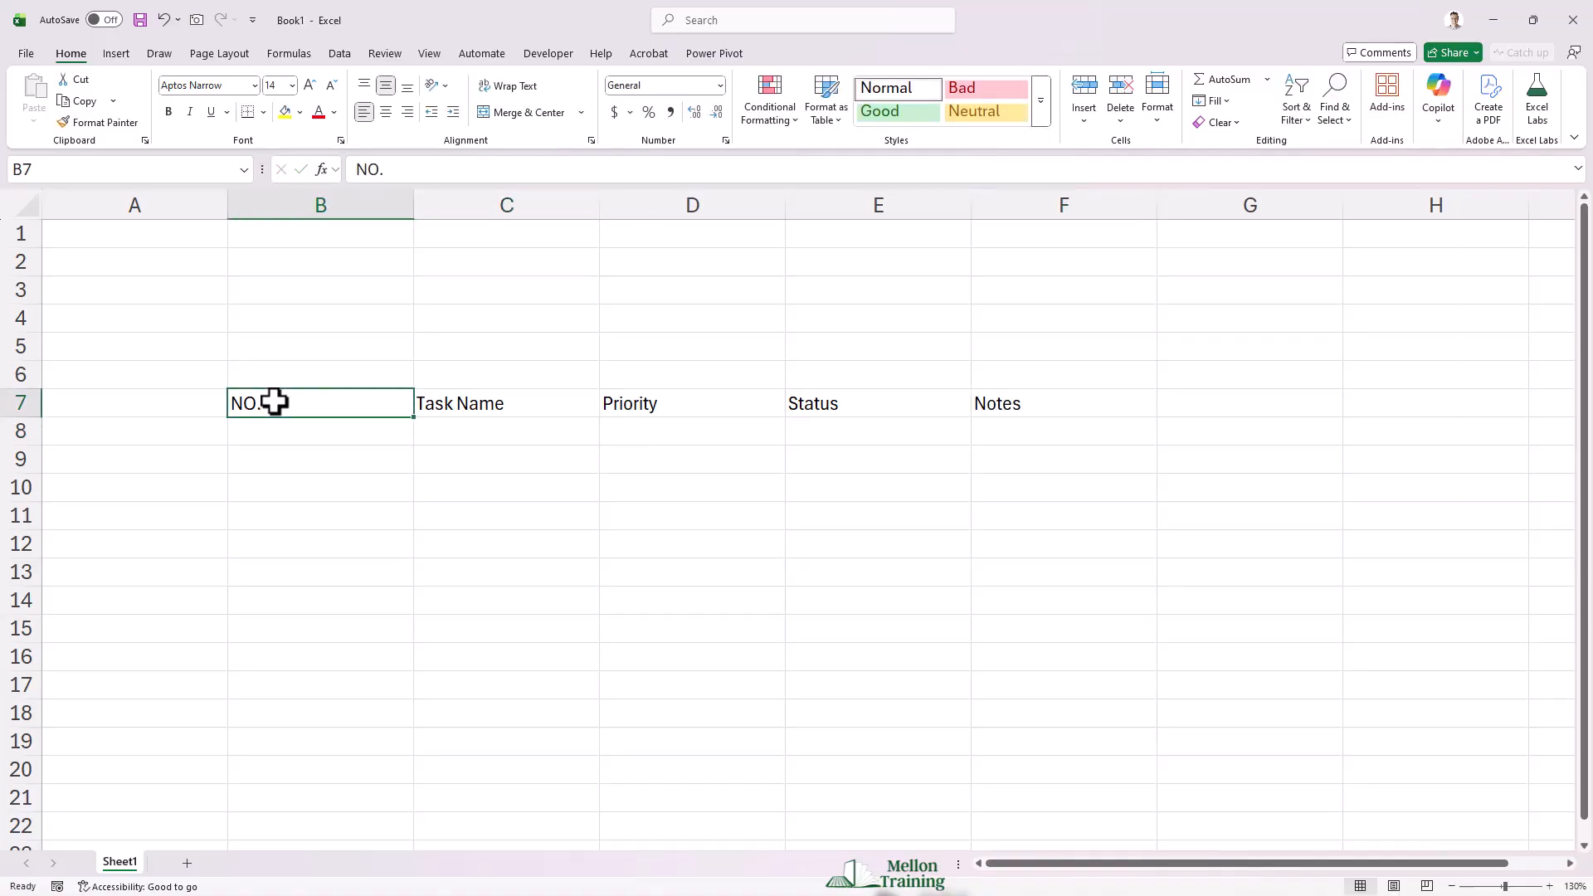
drag(274, 402, 1063, 682)
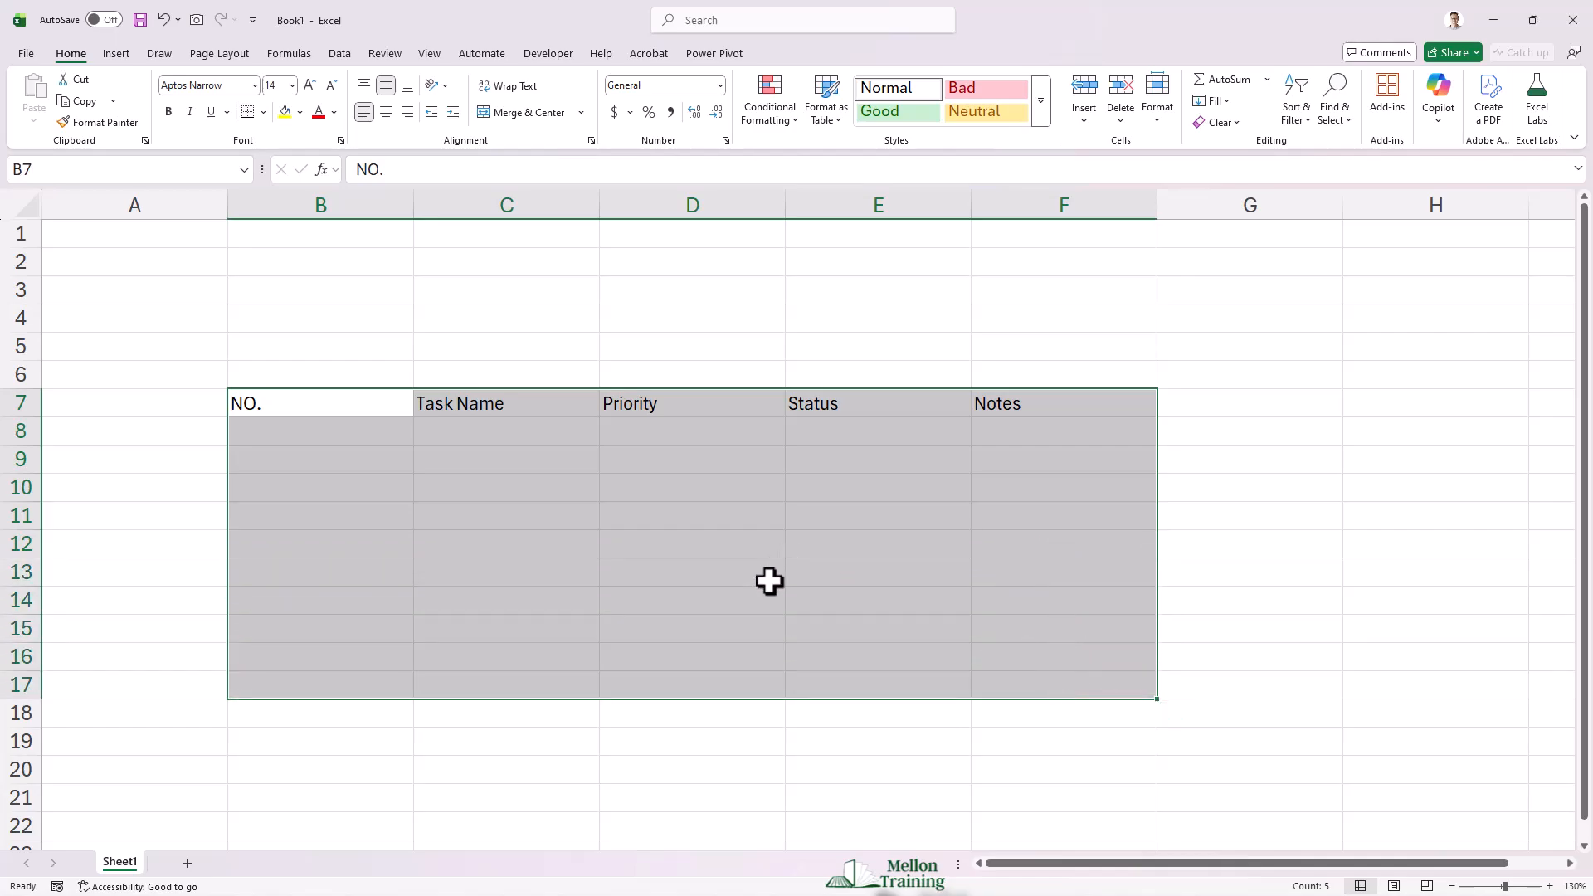
click(117, 55)
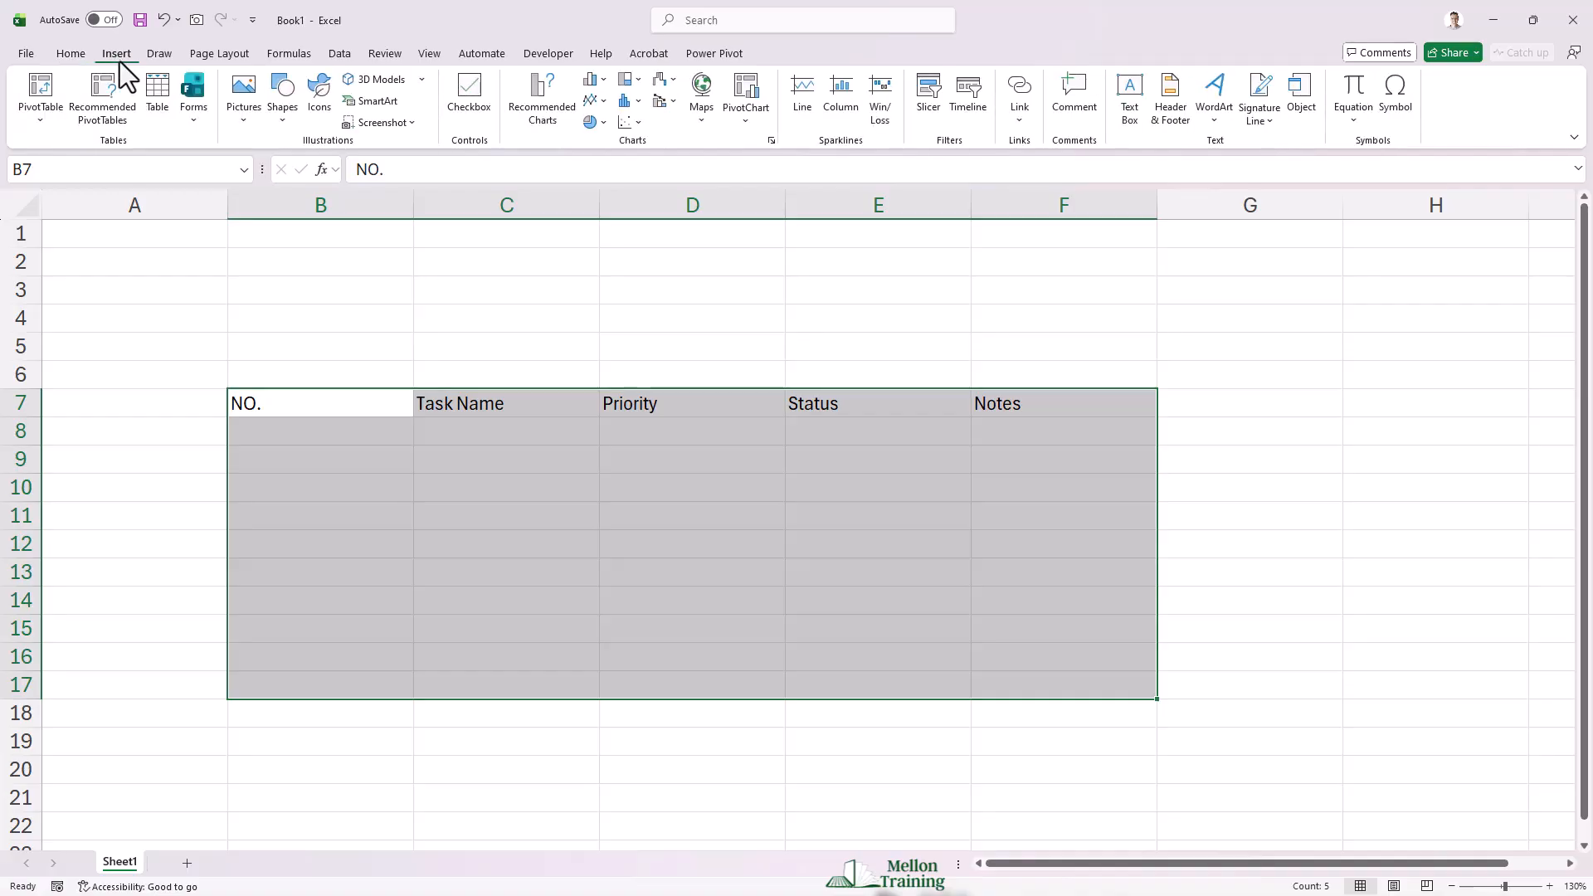
click(150, 84)
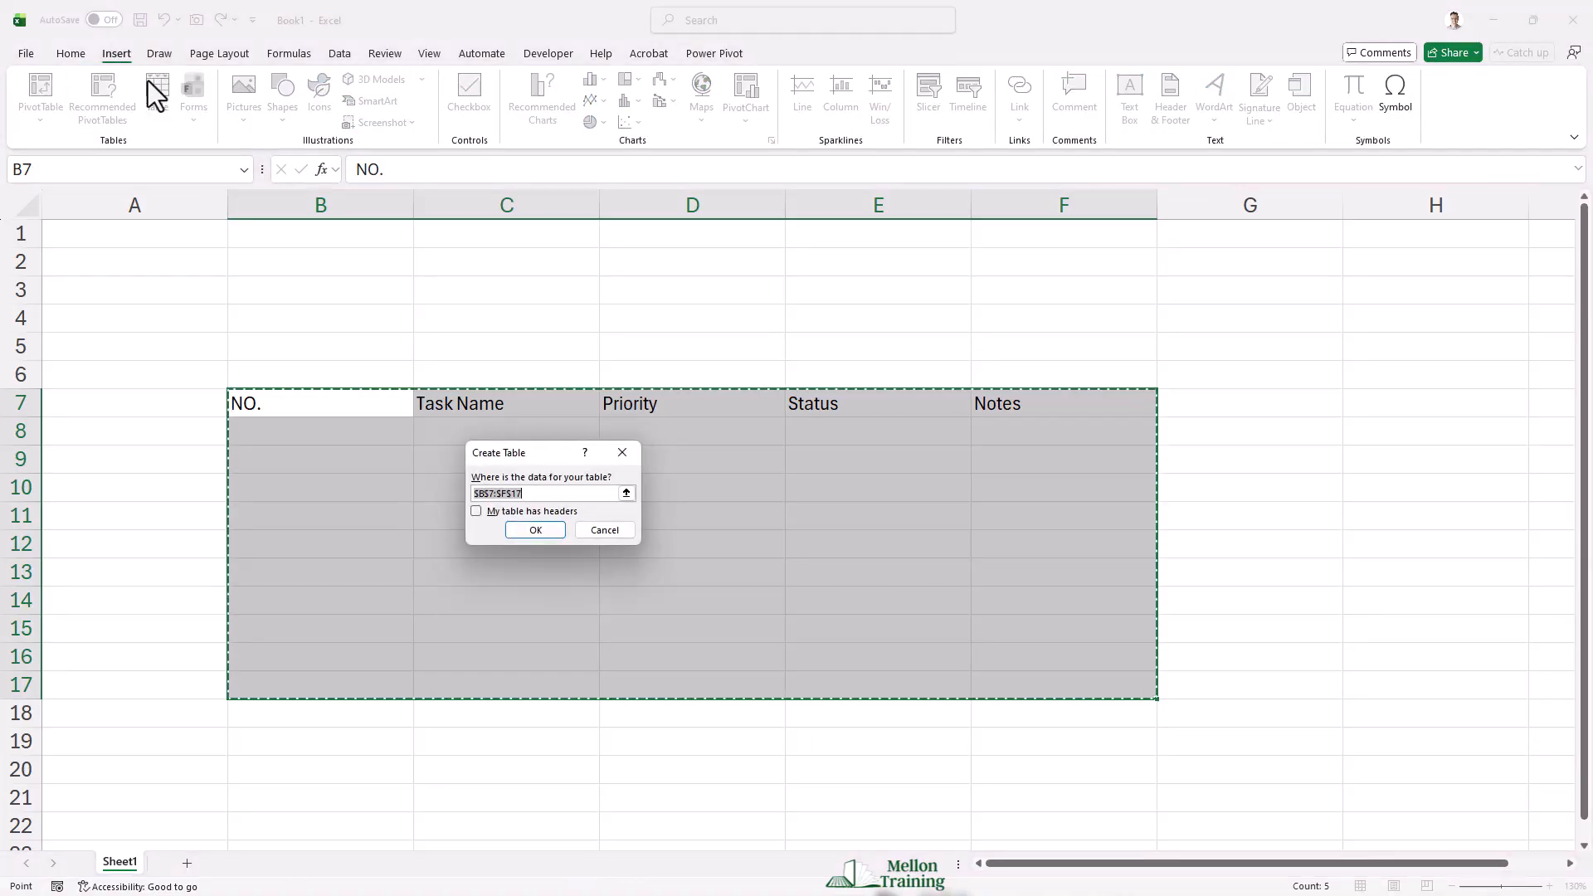
click(476, 511)
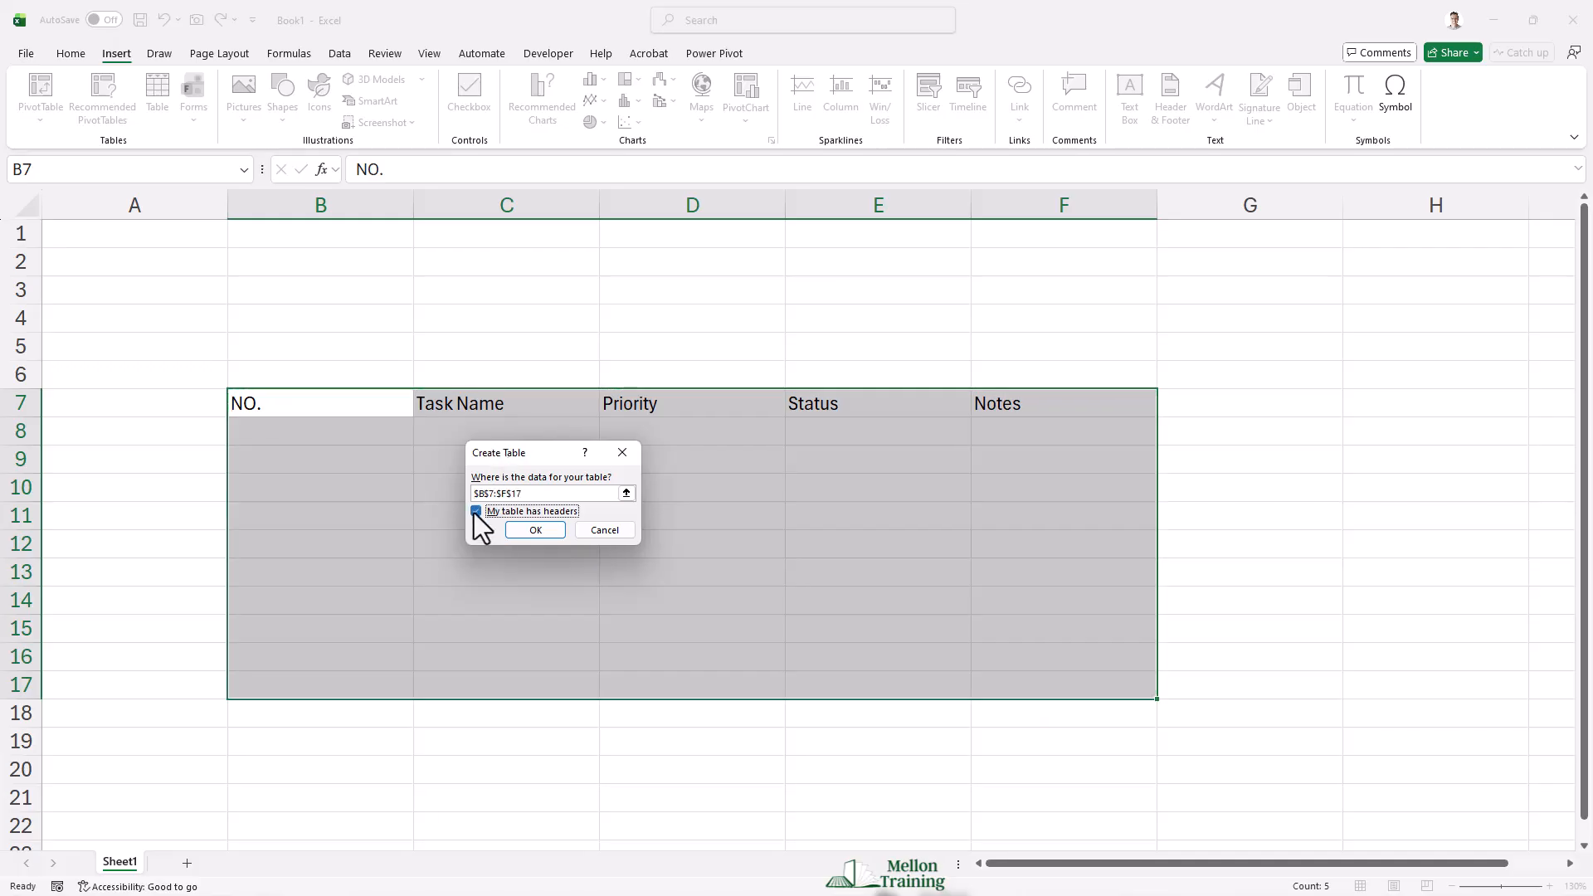
click(551, 533)
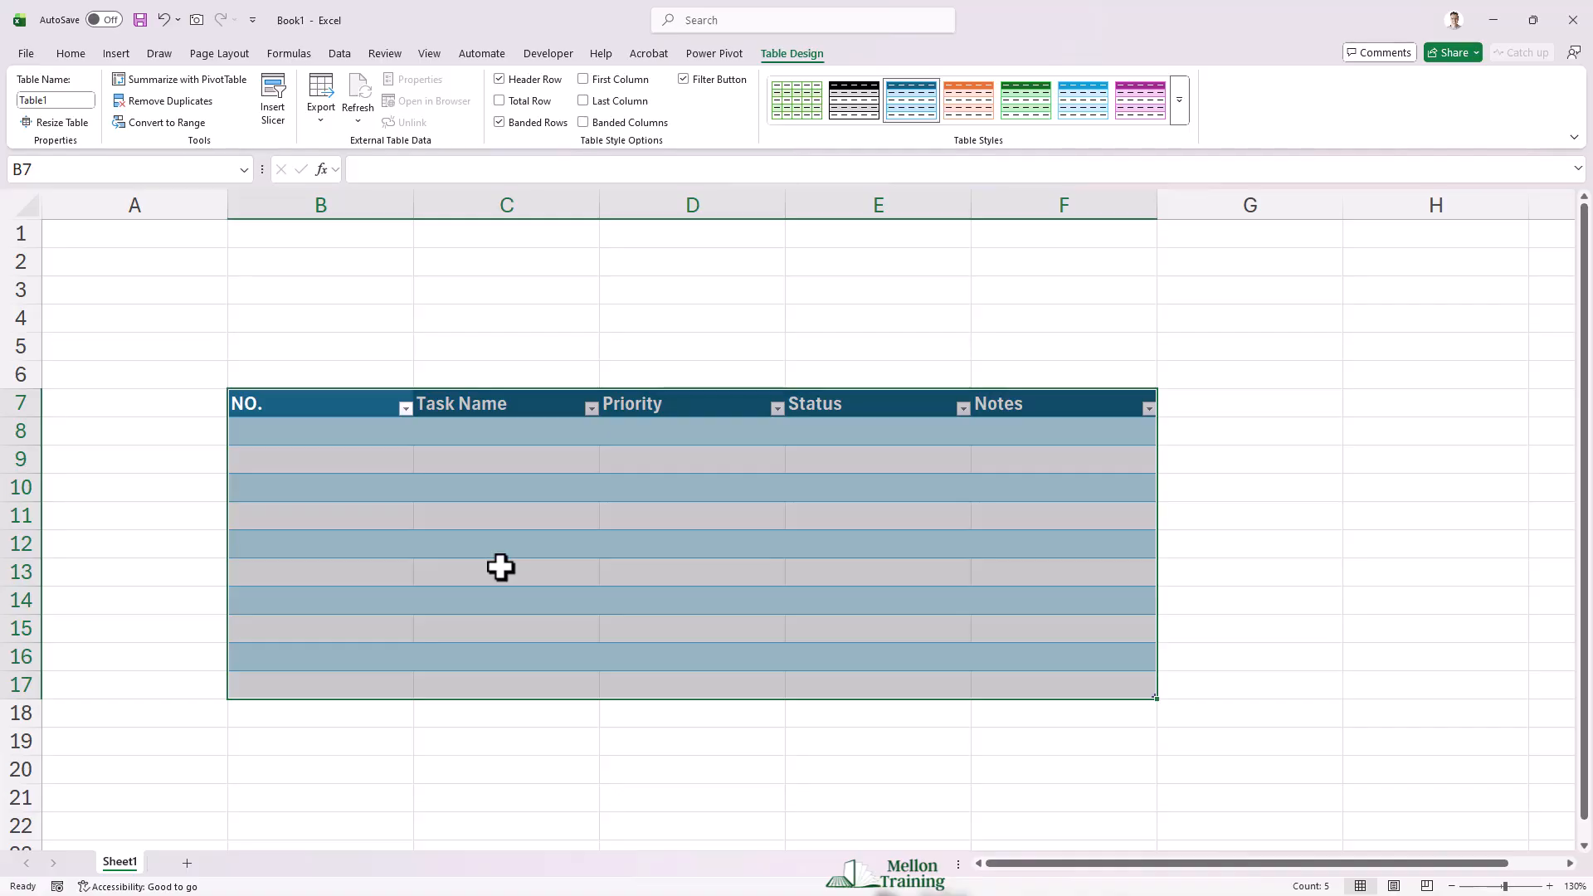
Hide the gridlines of the sheet
click(431, 55)
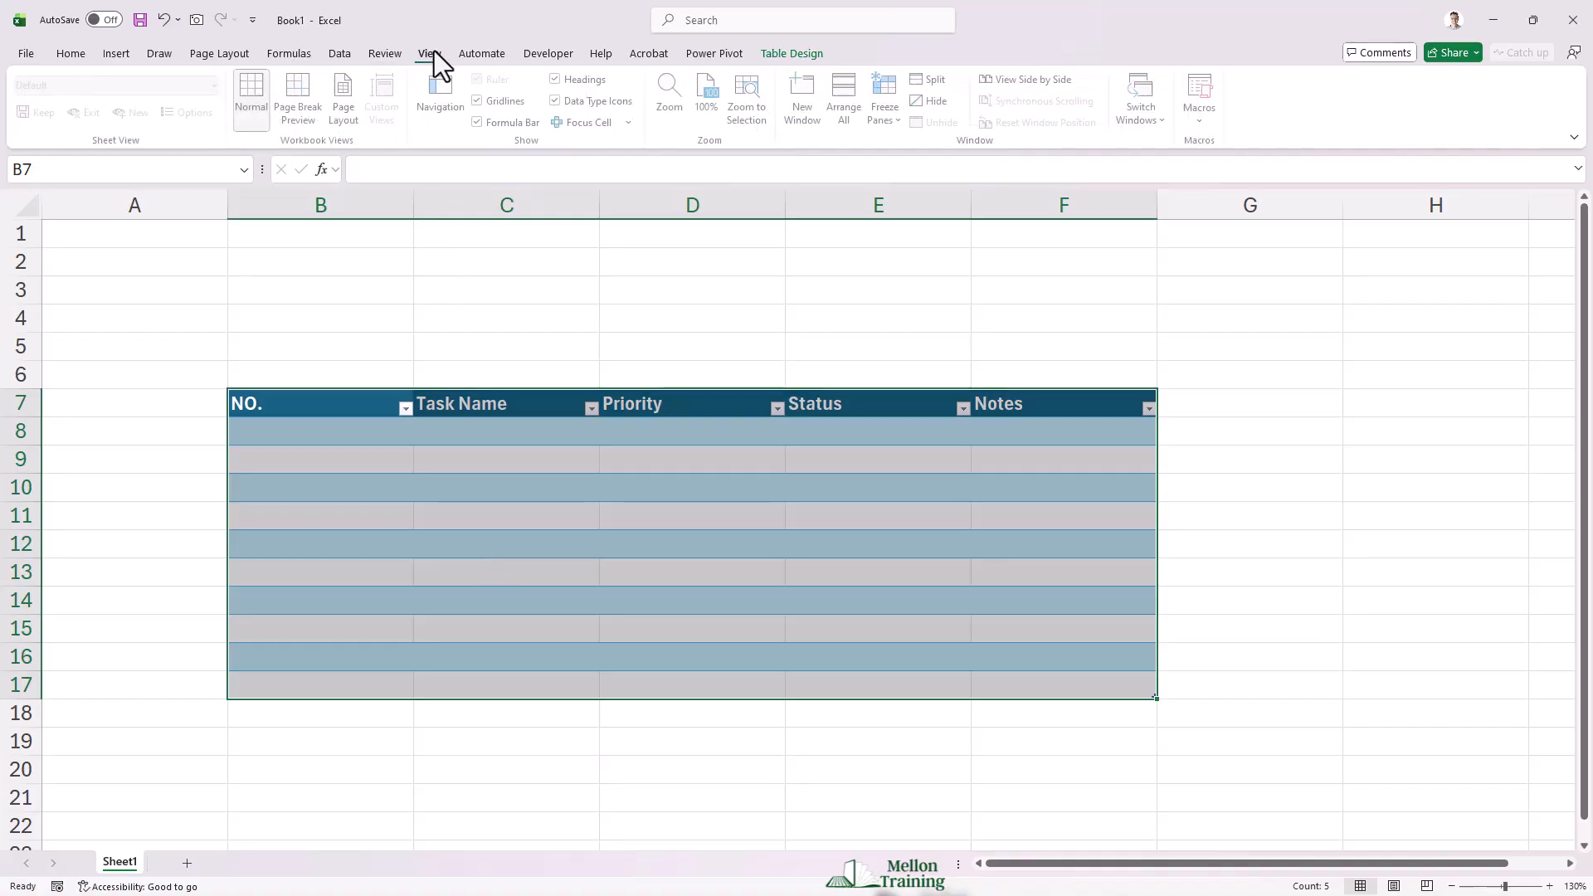
click(480, 102)
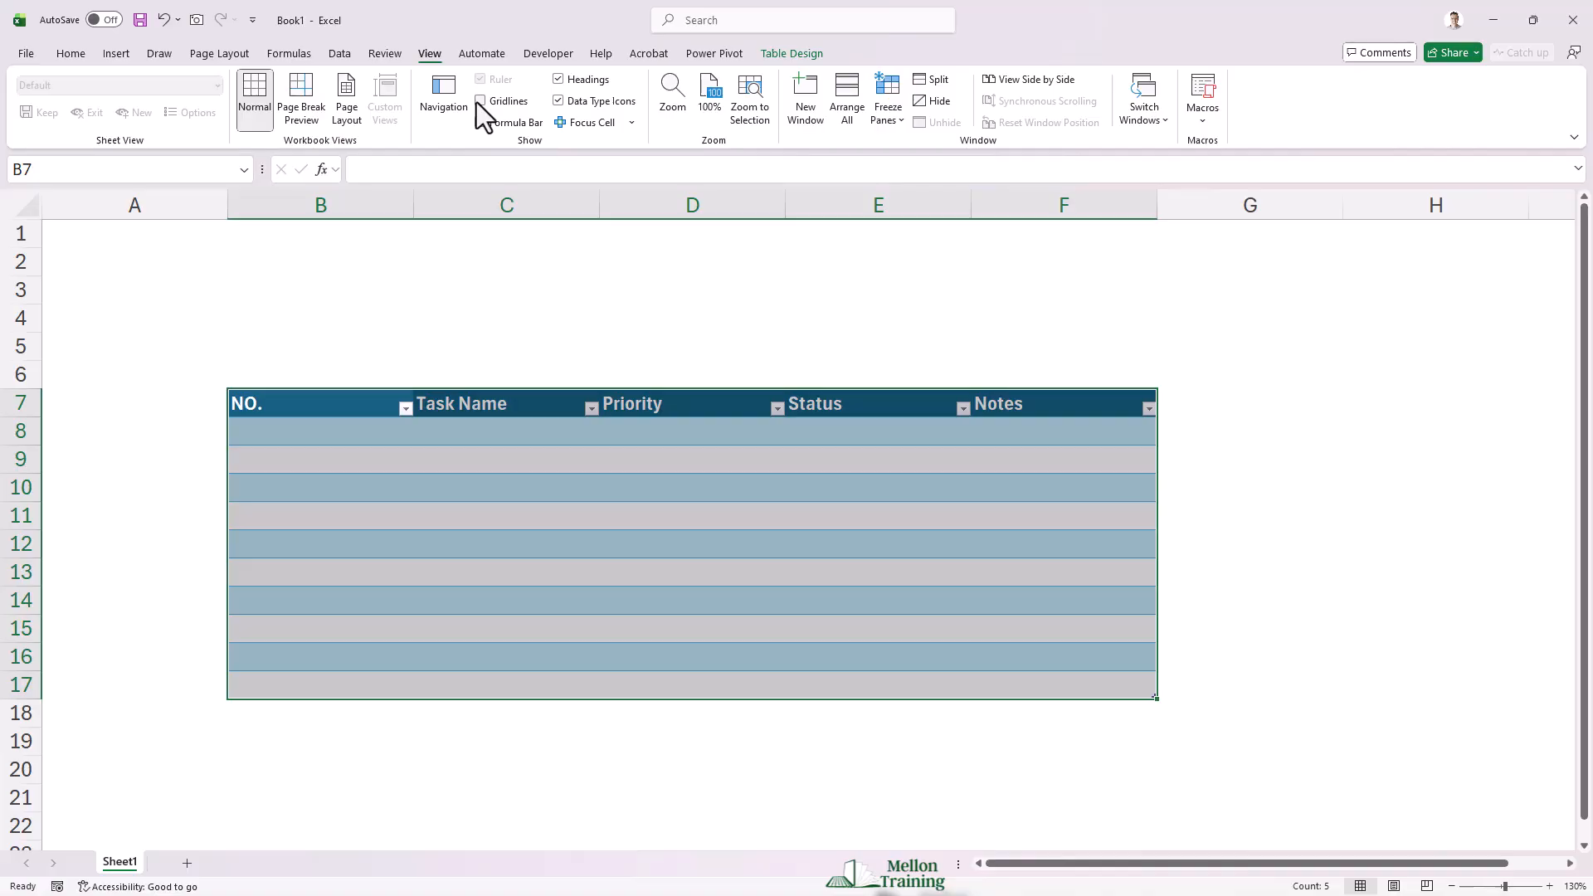
click(411, 515)
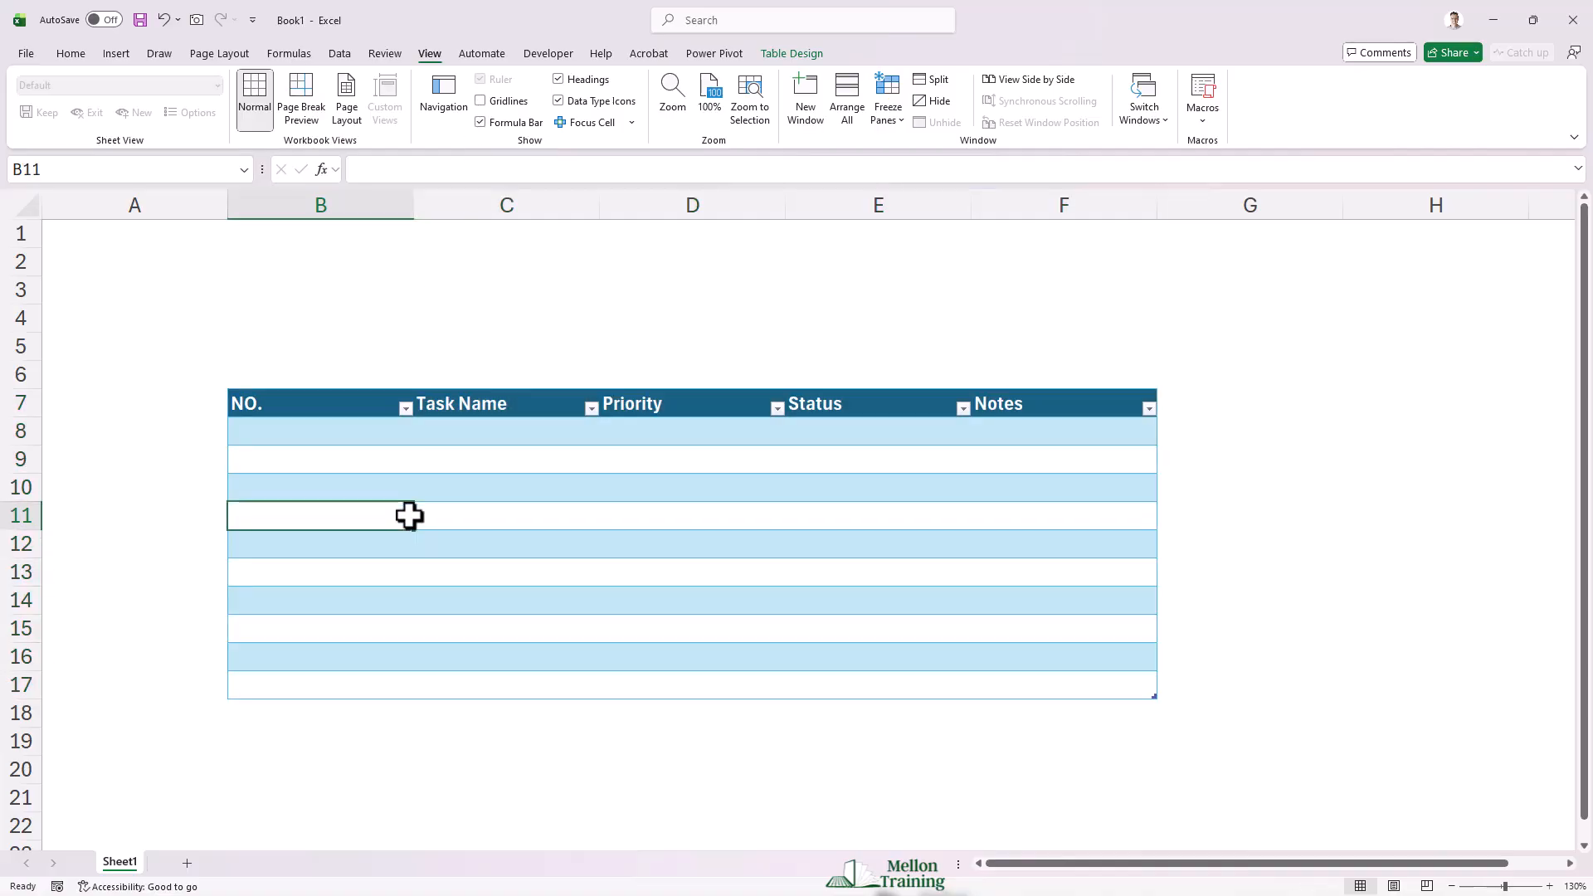
Start a new custom table style named TasksTable
click(797, 53)
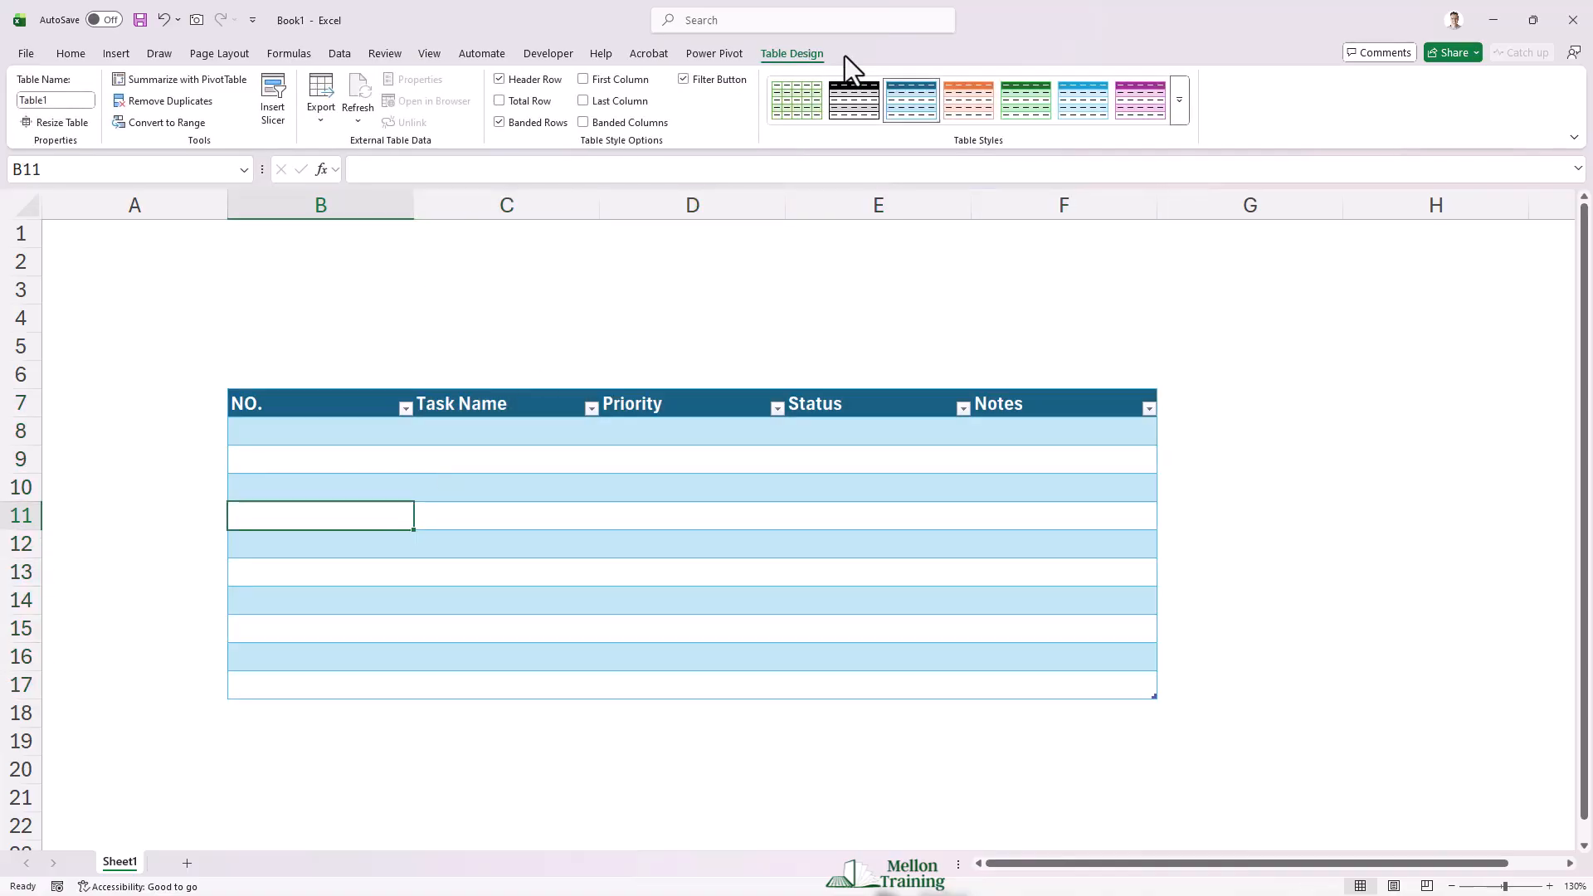
click(1182, 99)
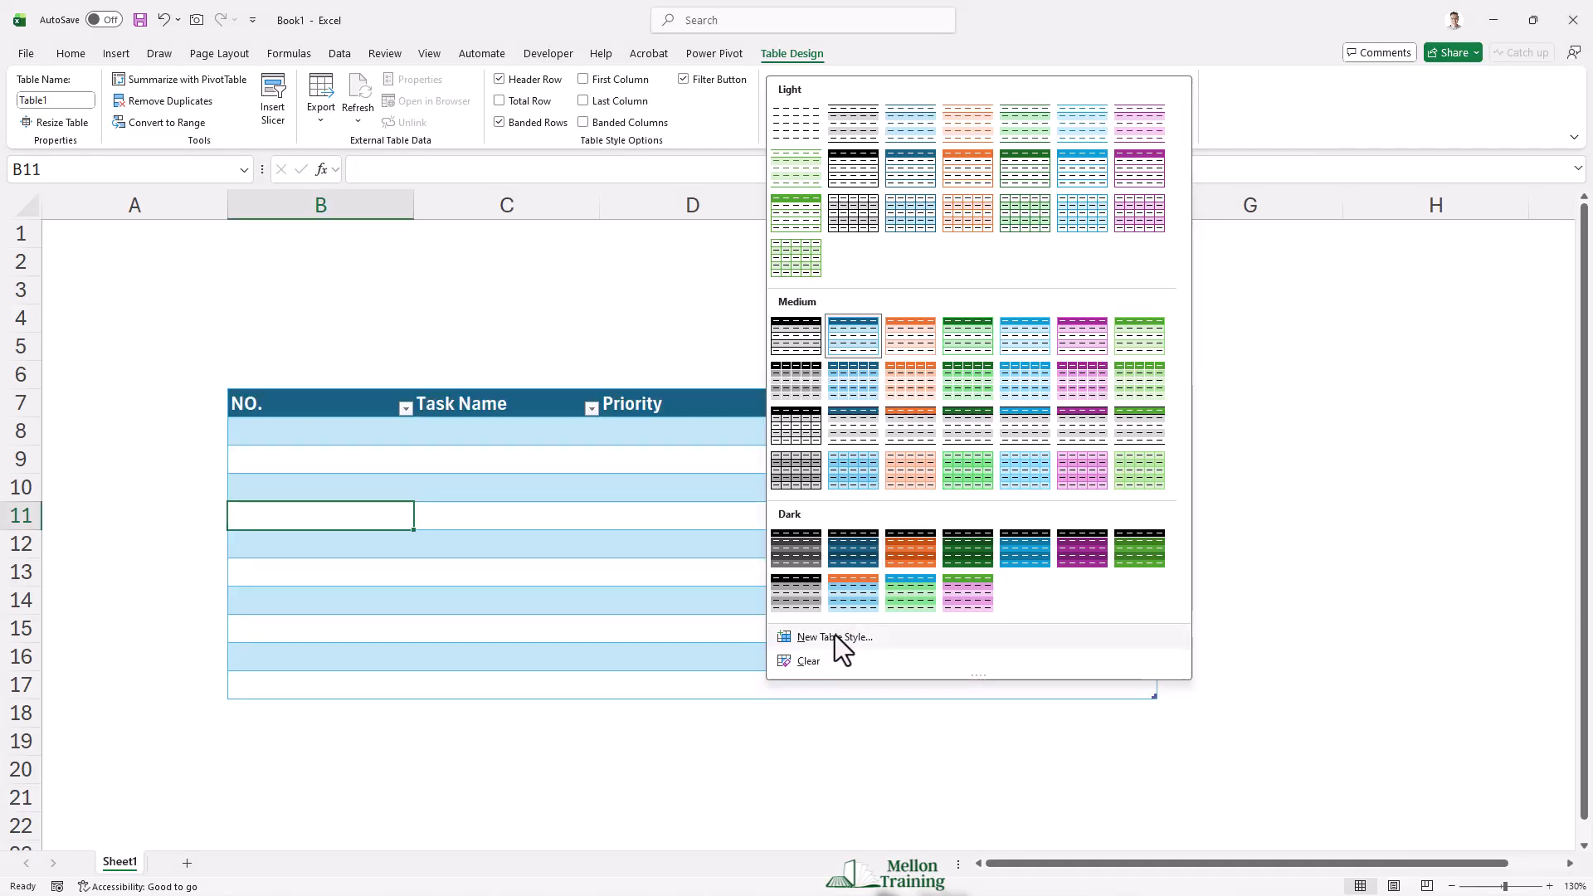
click(835, 637)
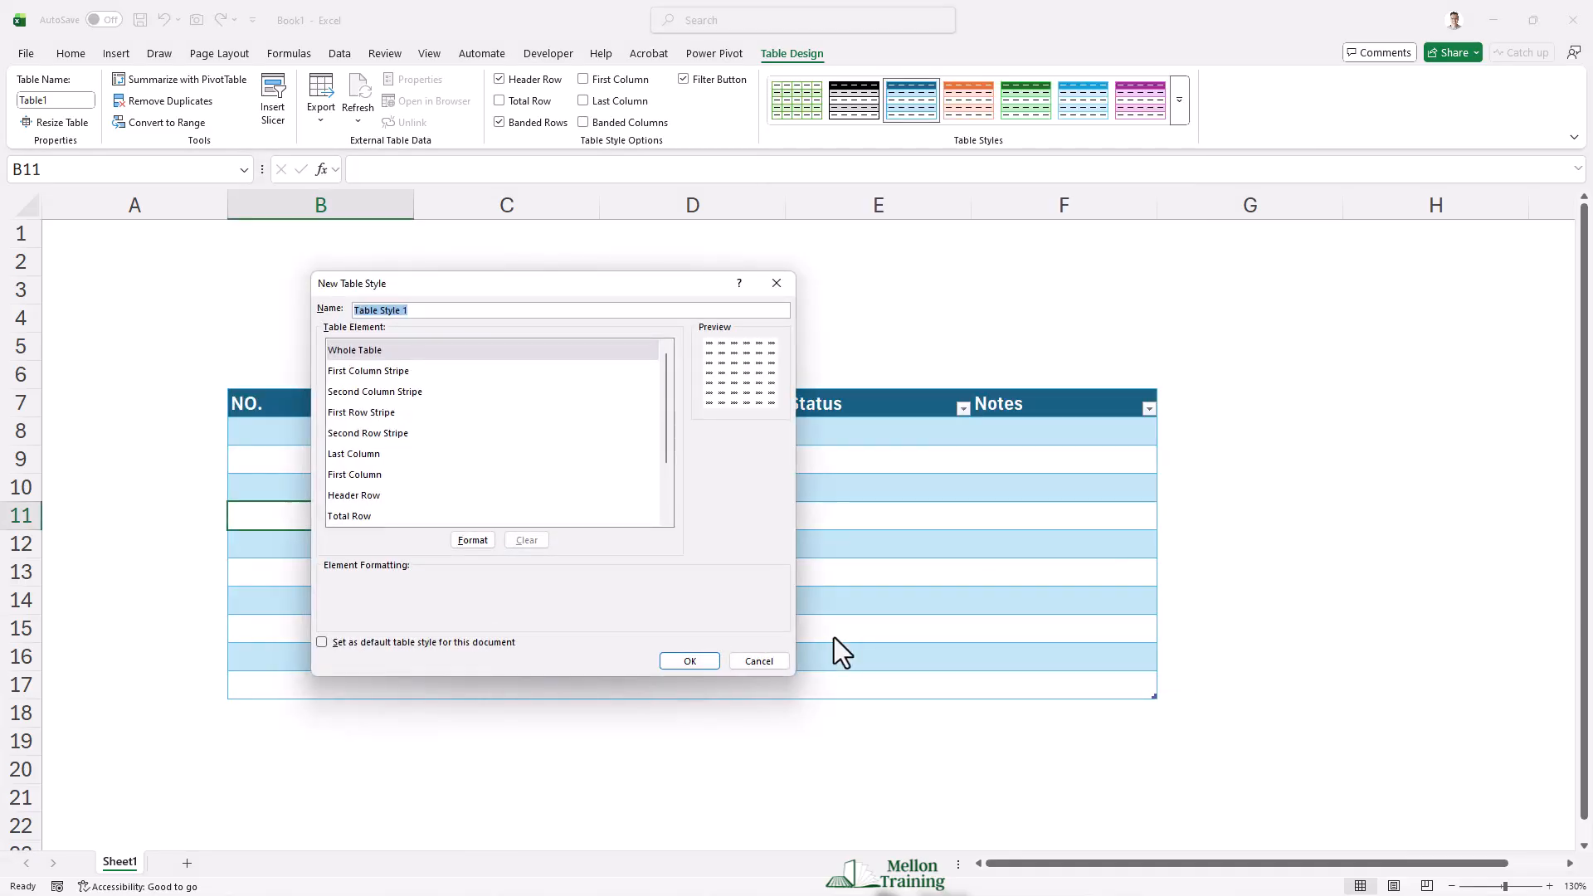
text(TasksTable)
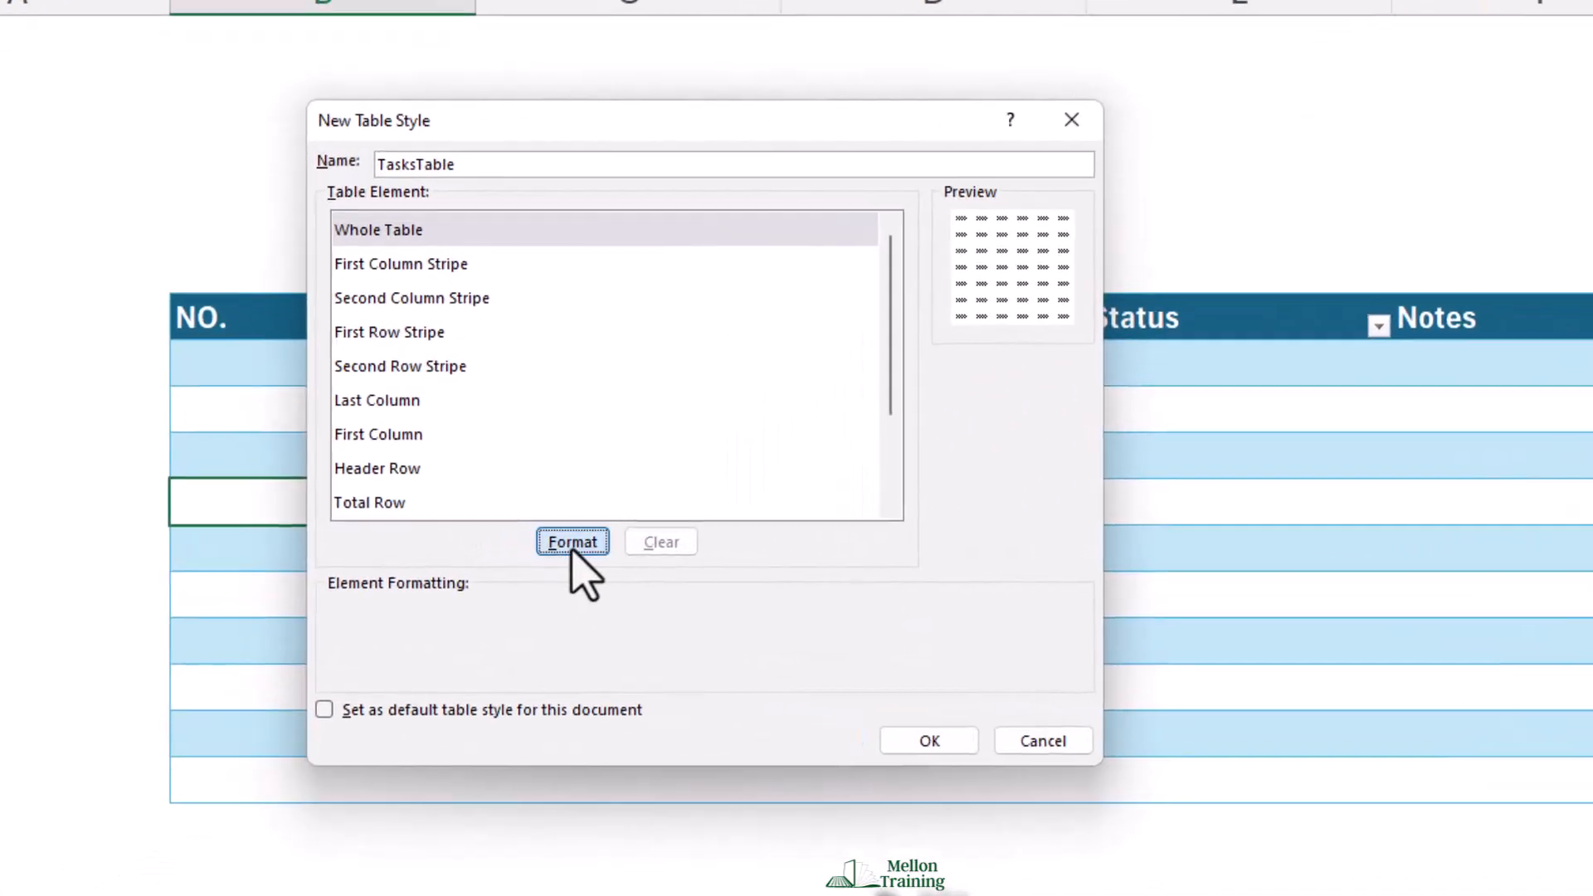
Give the style's Whole Table element outline and inside borders in the lightest theme gray
click(472, 541)
click(467, 124)
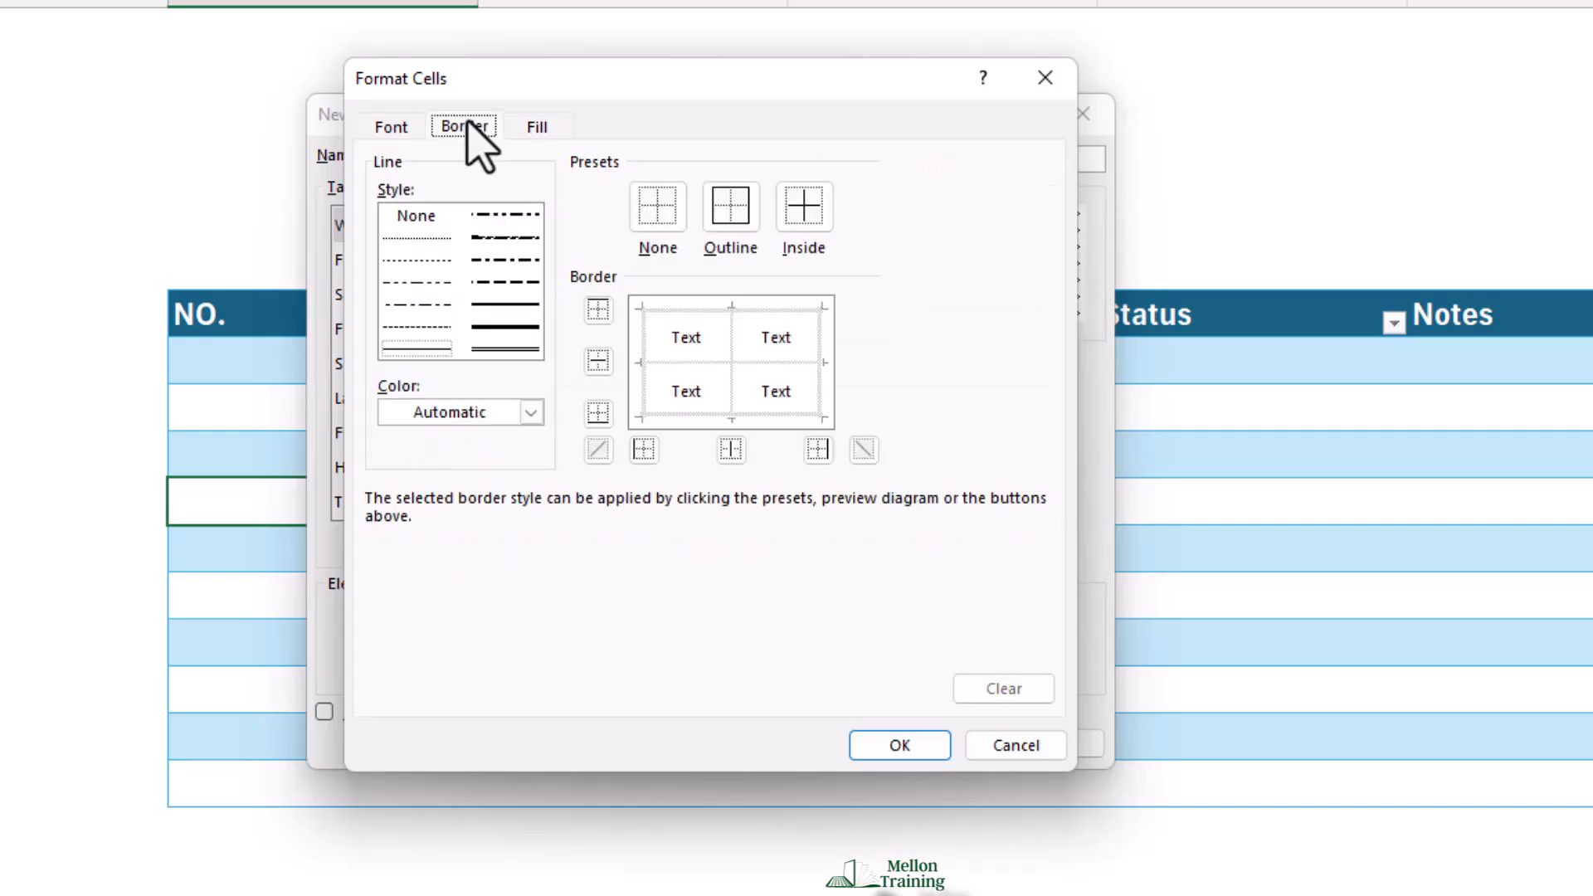
click(531, 412)
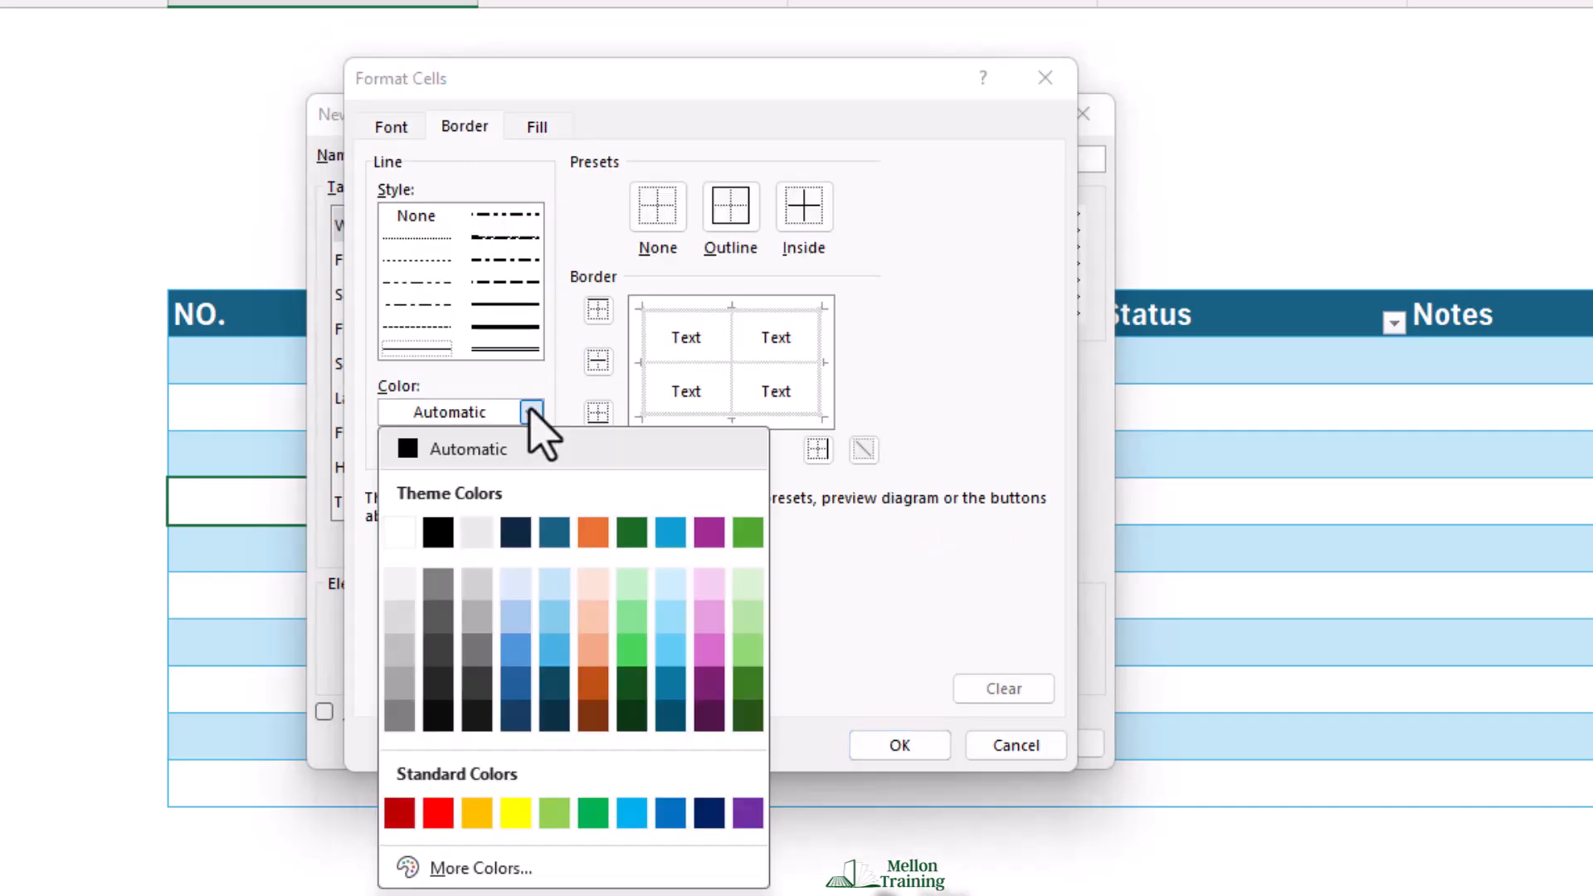
click(397, 589)
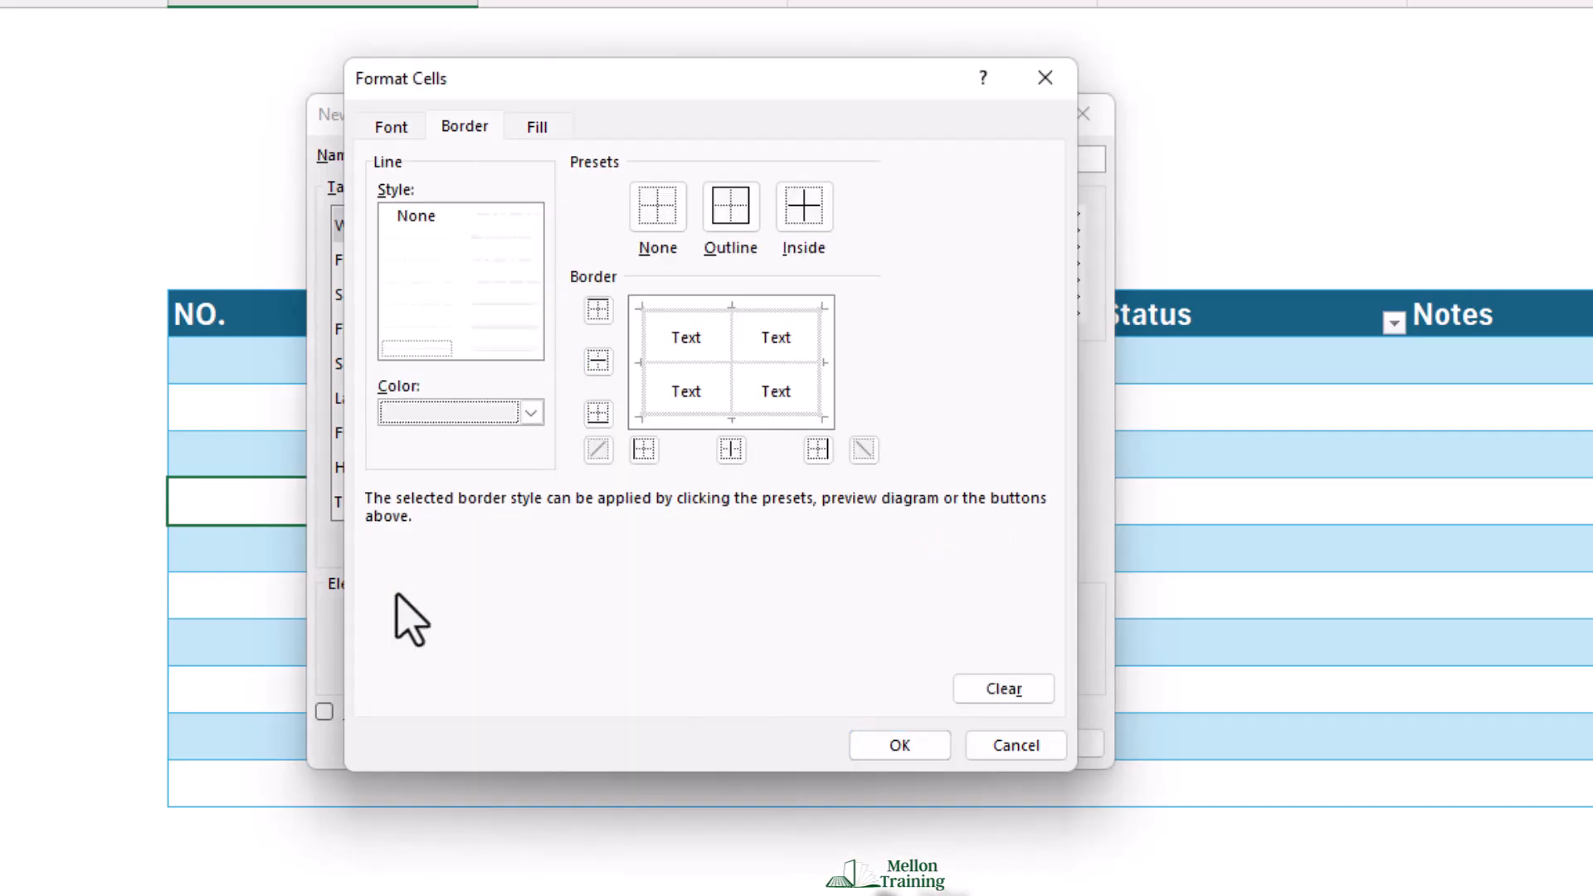
click(737, 217)
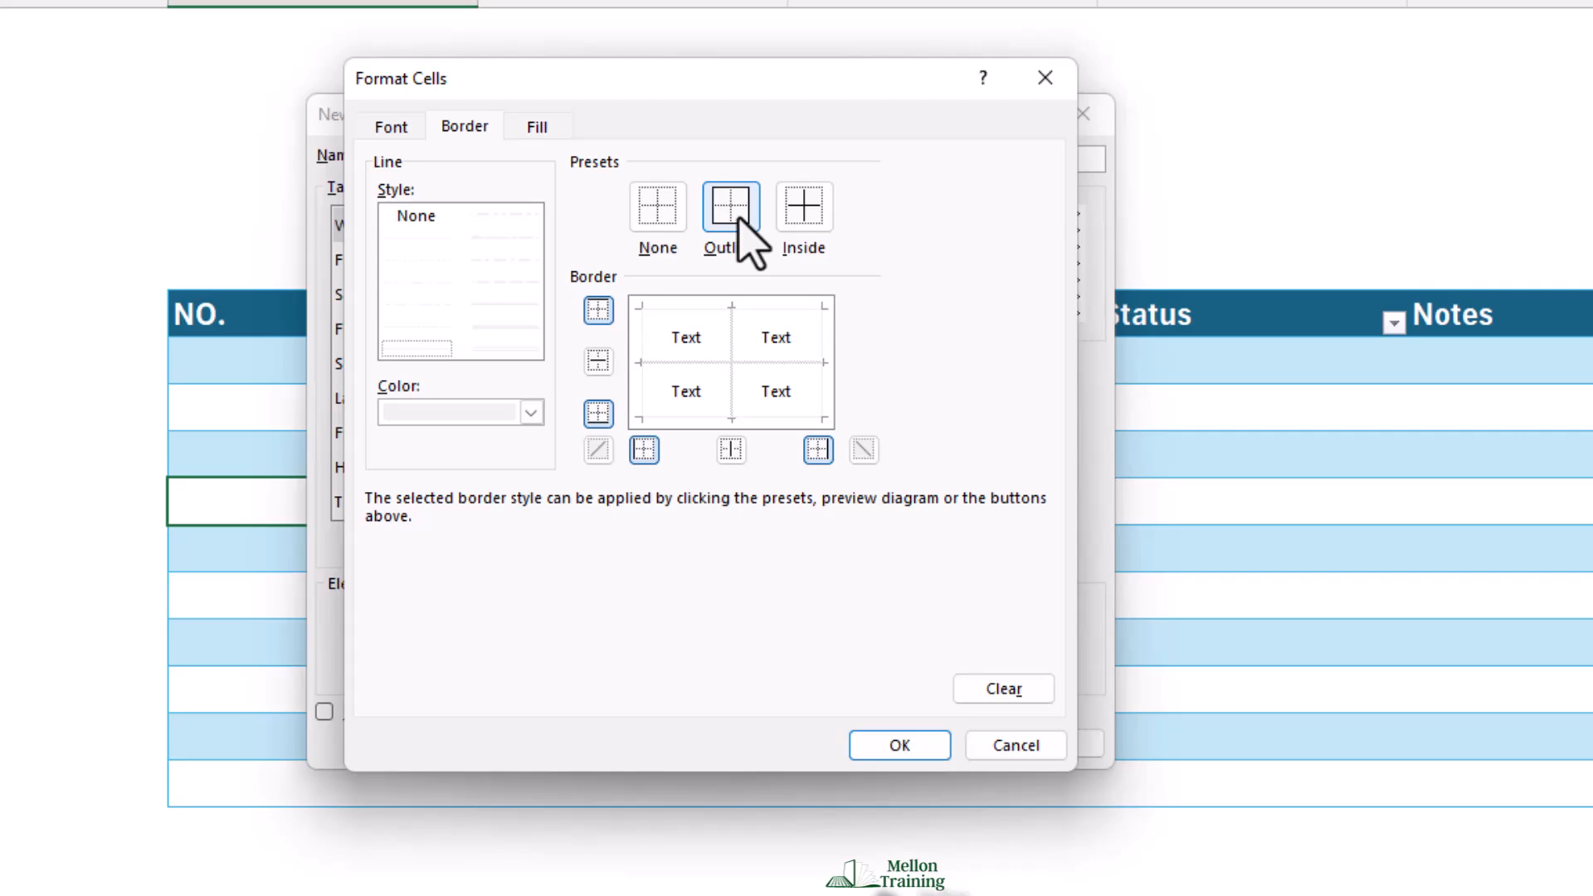
click(802, 217)
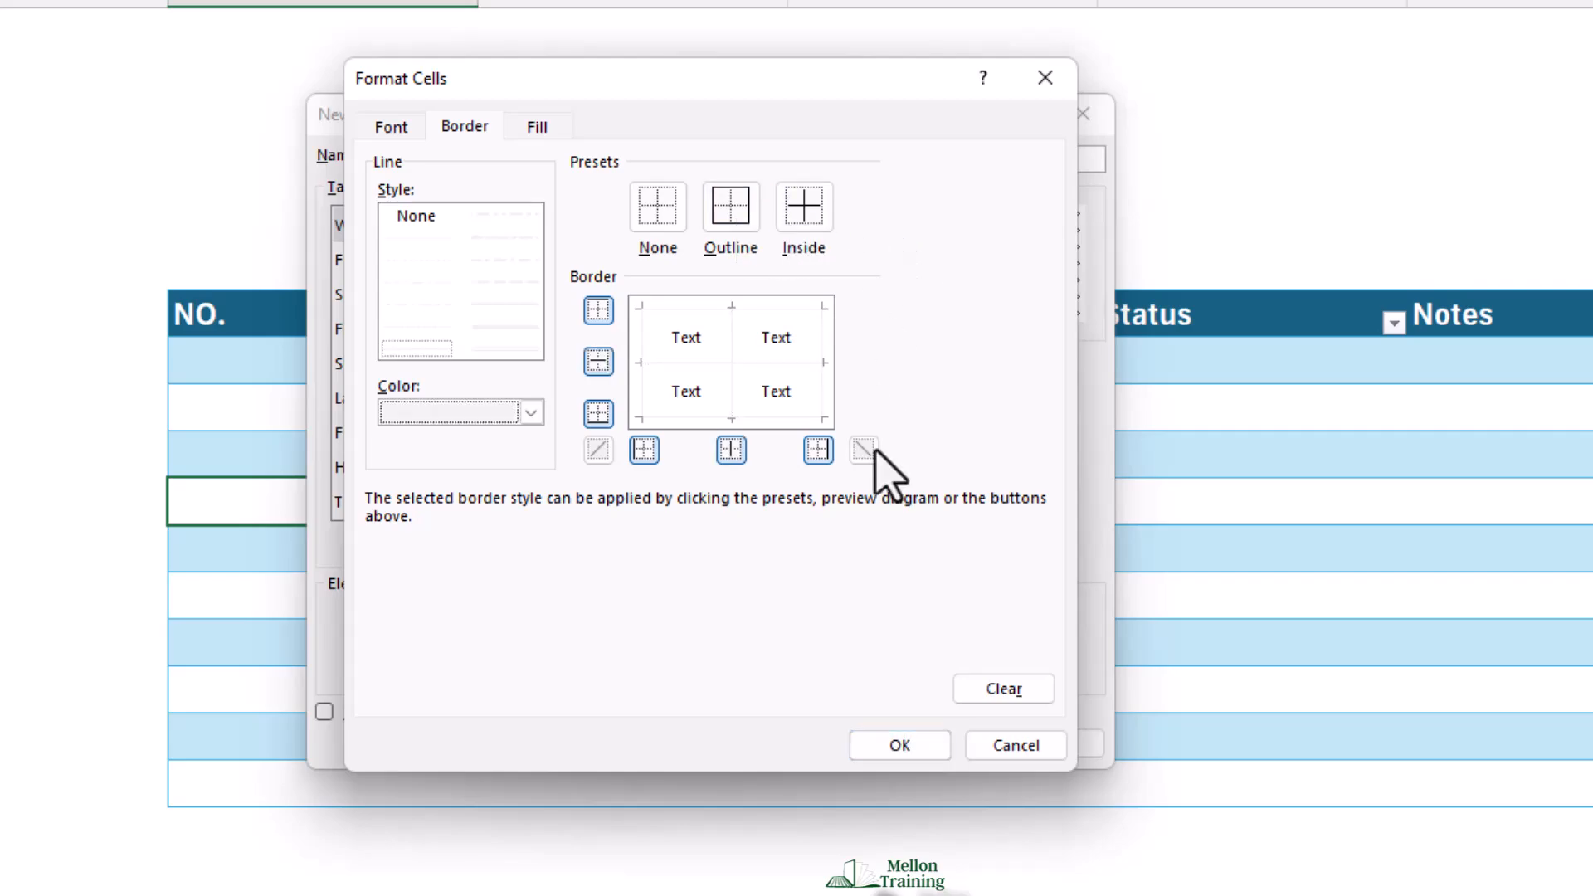
click(894, 746)
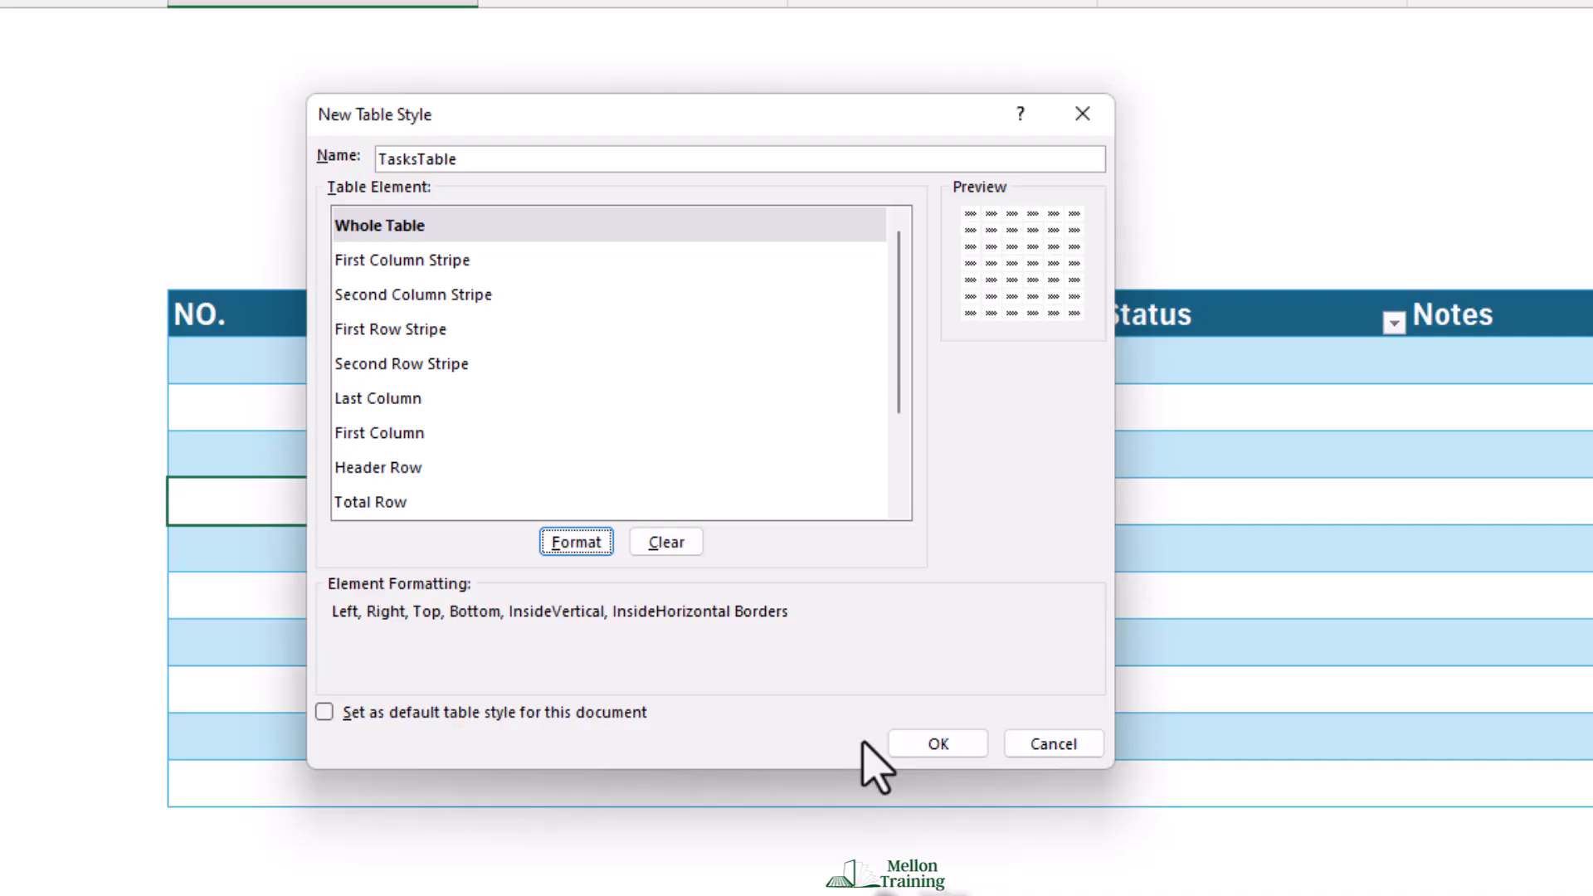
Format the style's Header Row element with bold font and the lightest gray background fill
click(400, 466)
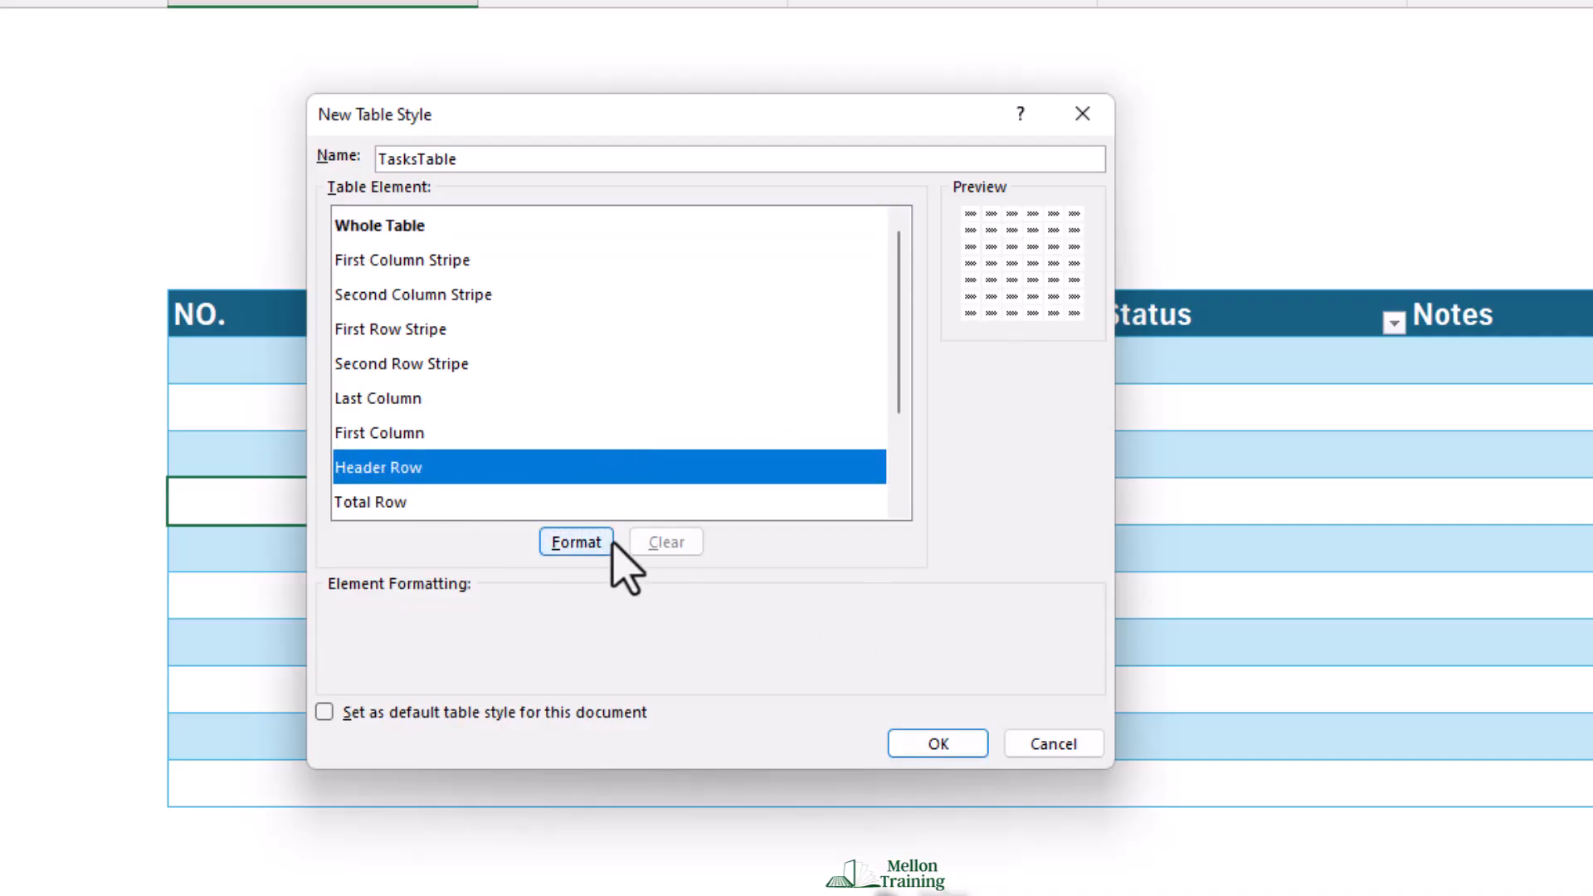
click(581, 542)
click(388, 127)
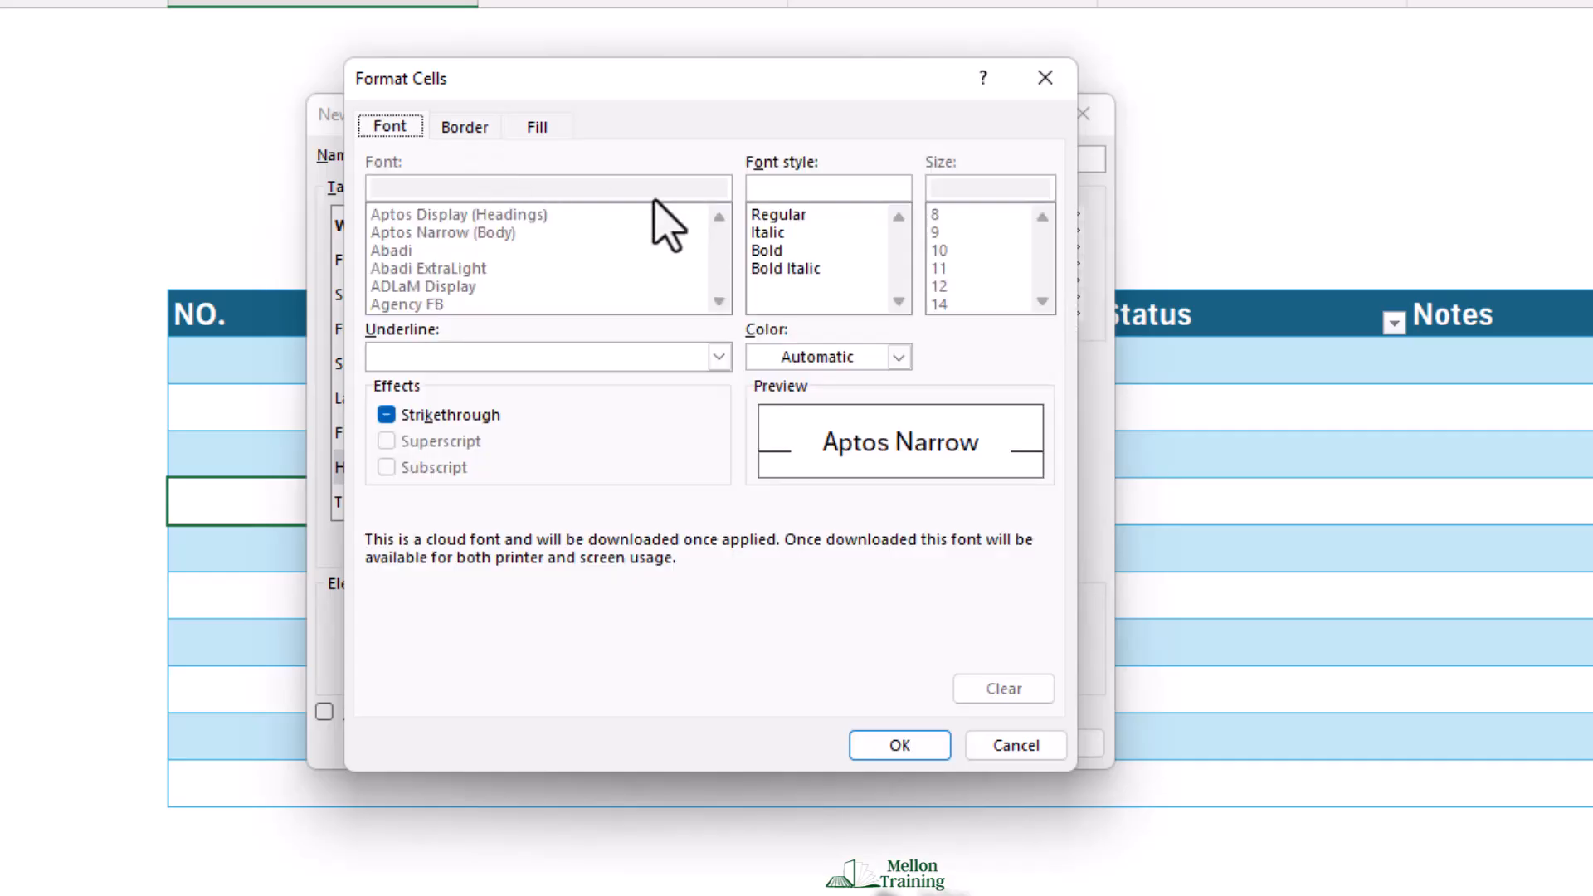
click(761, 250)
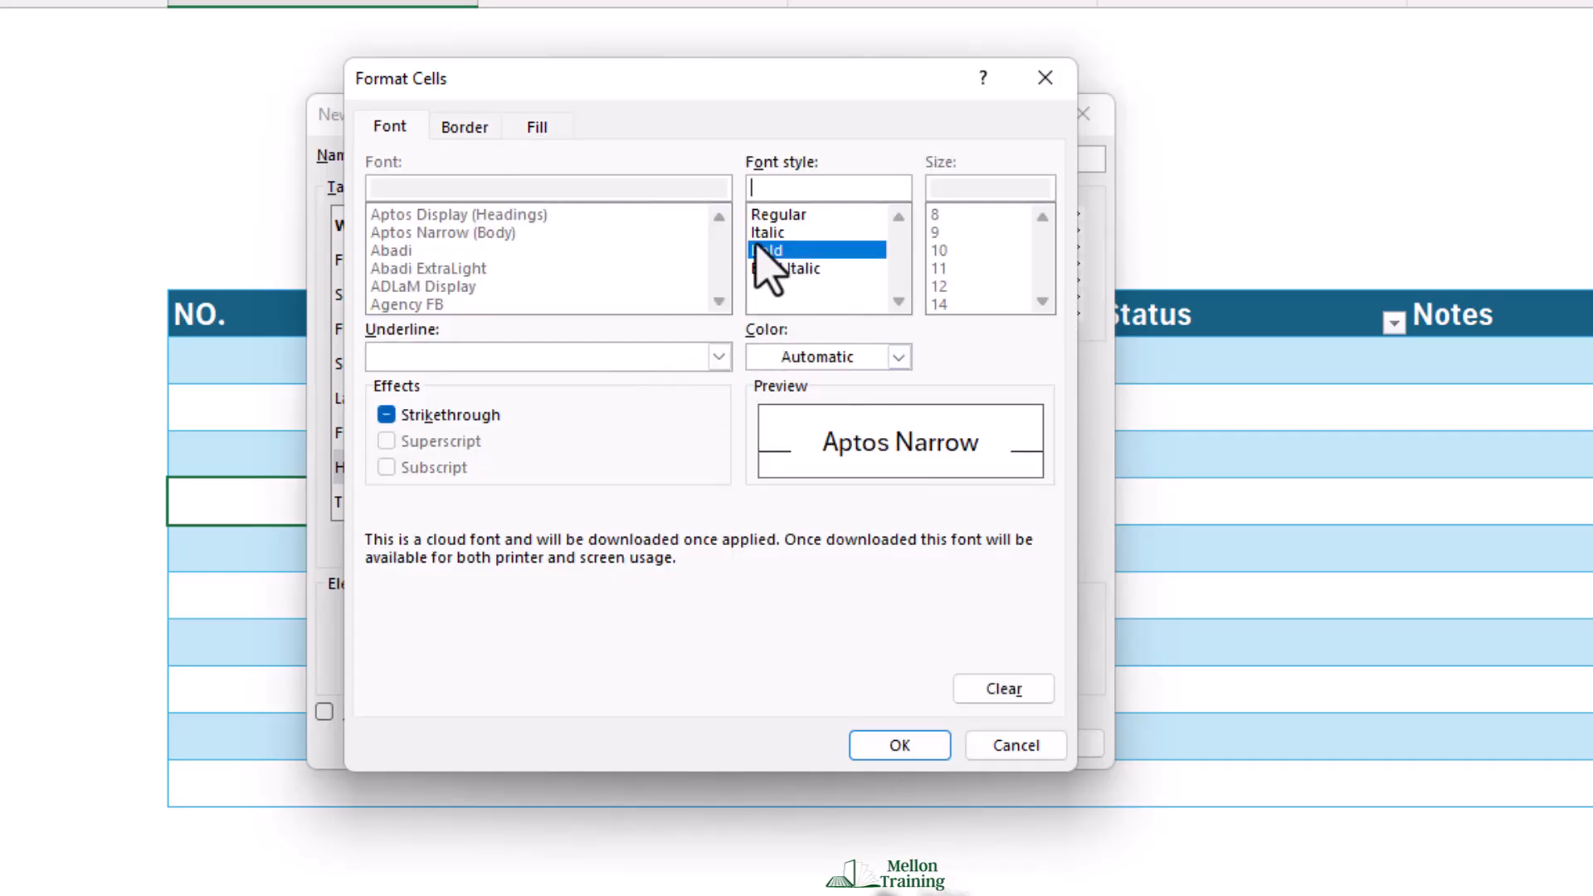
click(537, 131)
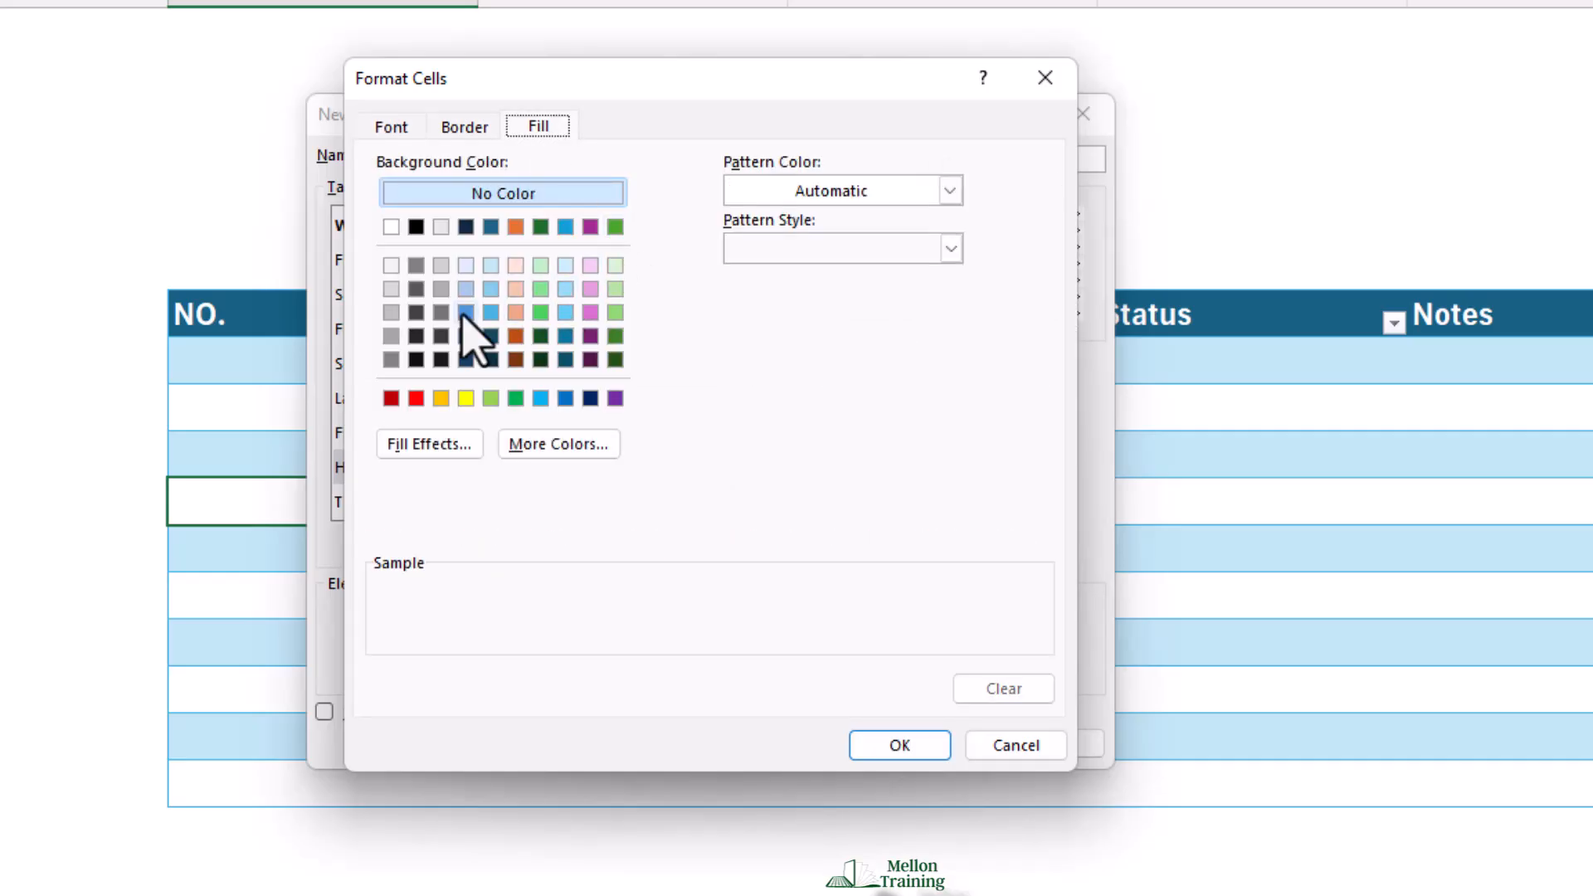
click(390, 288)
click(391, 265)
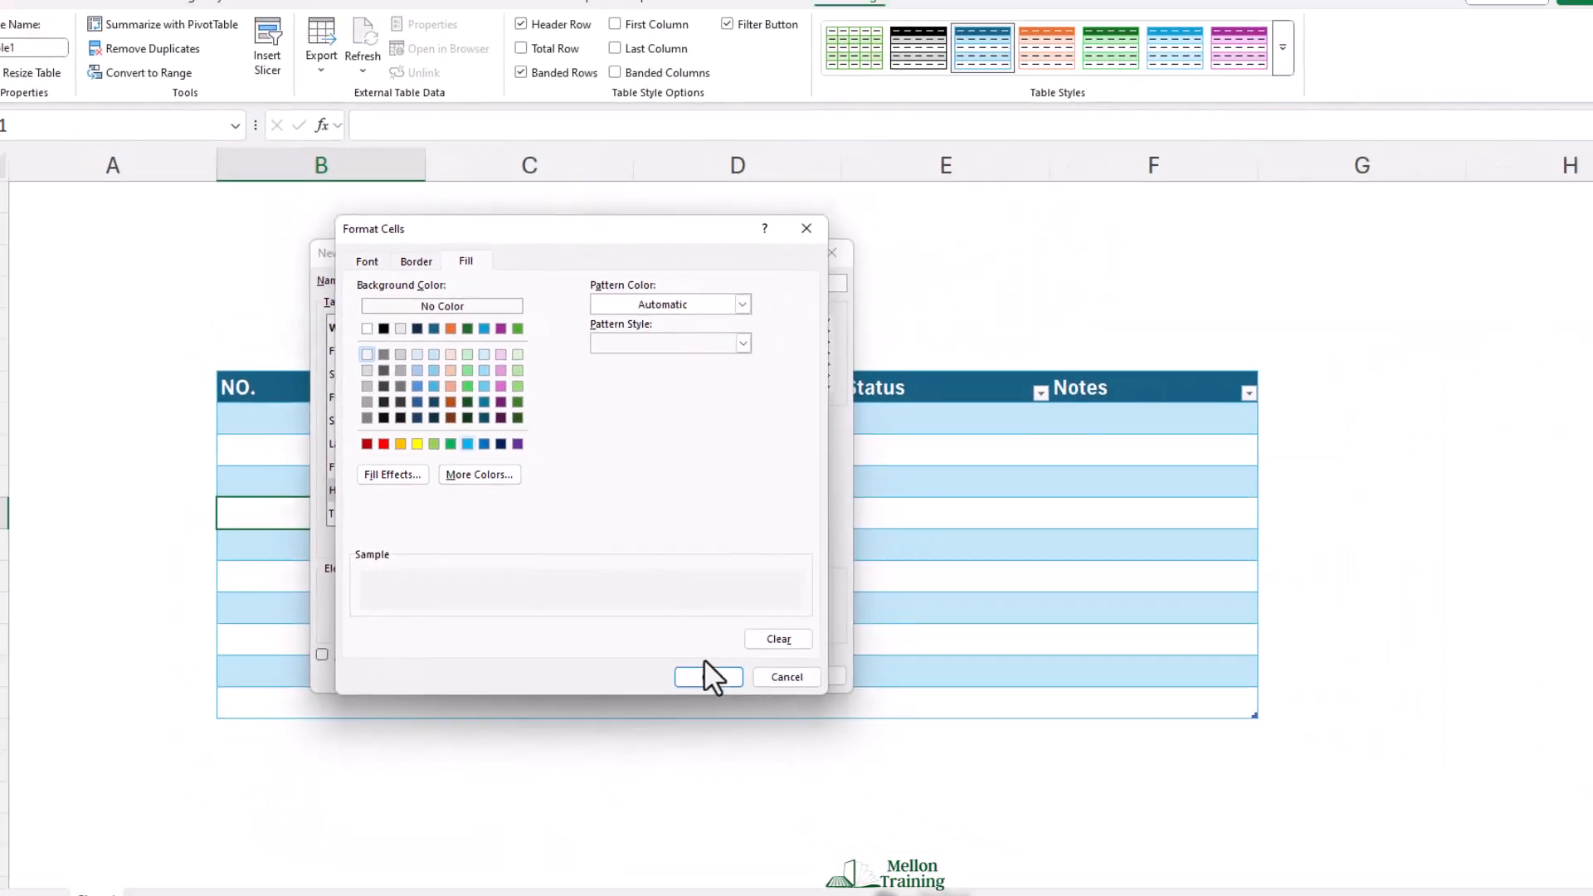
click(900, 746)
Save the custom TasksTable style and apply it to the table
click(690, 662)
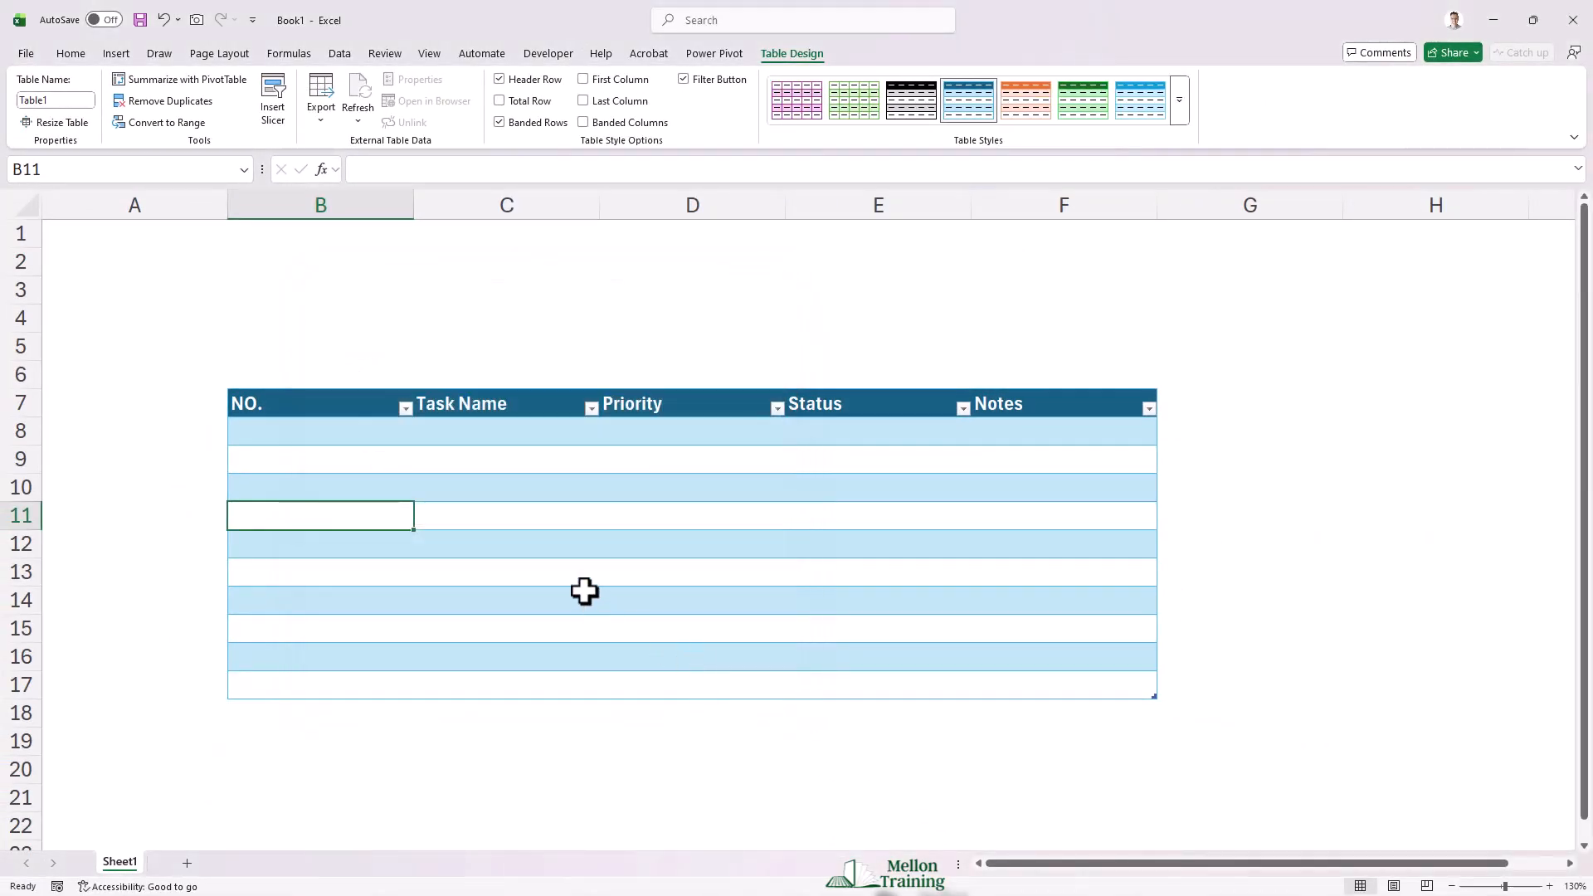
click(1179, 100)
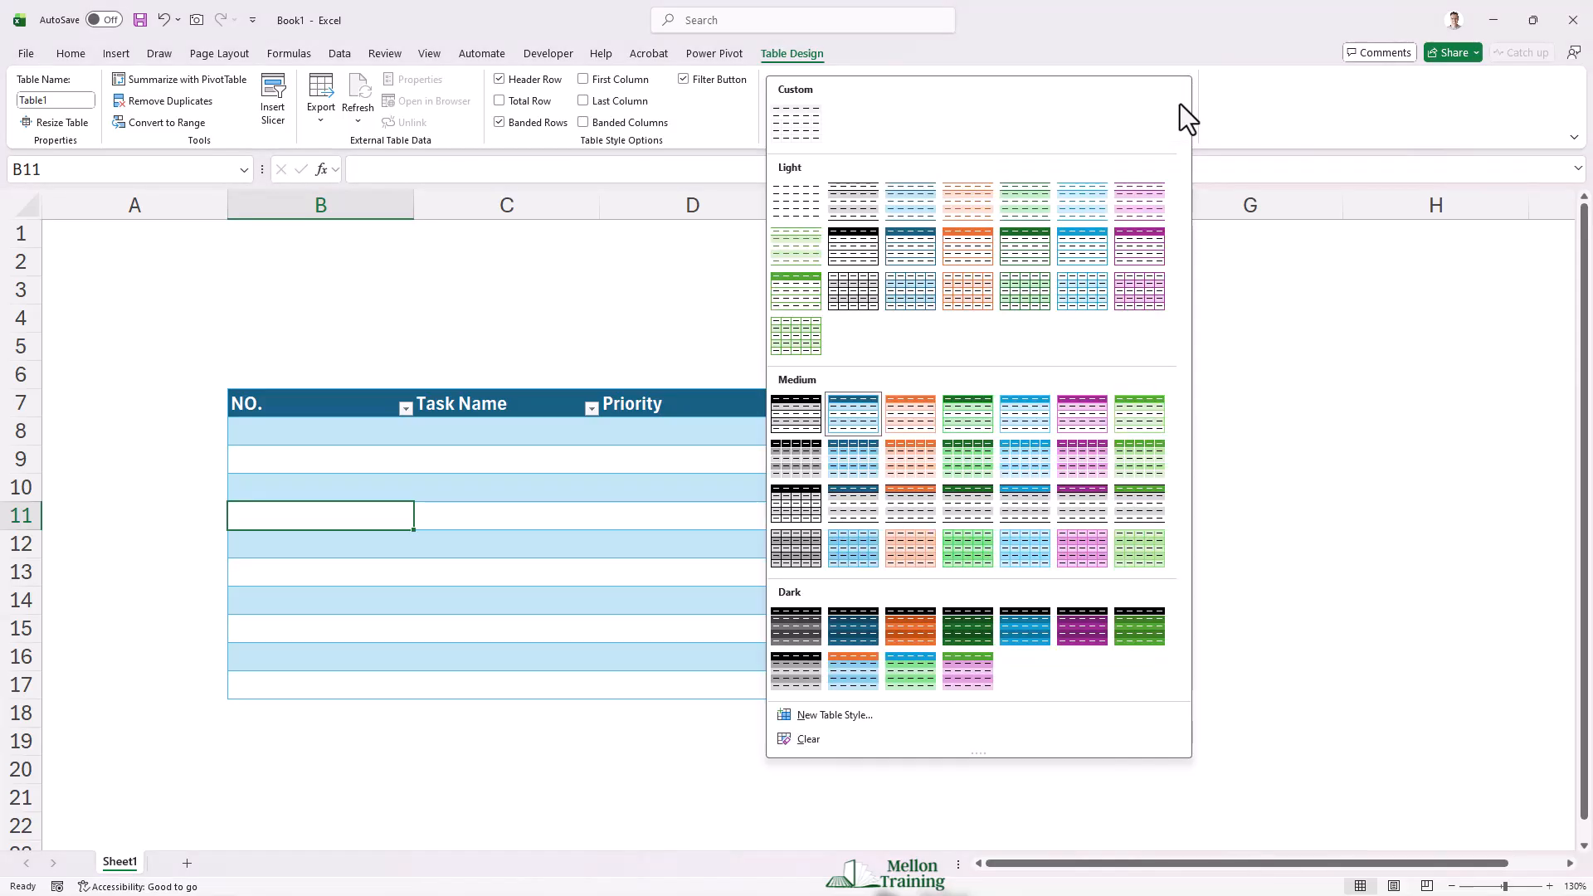
click(780, 132)
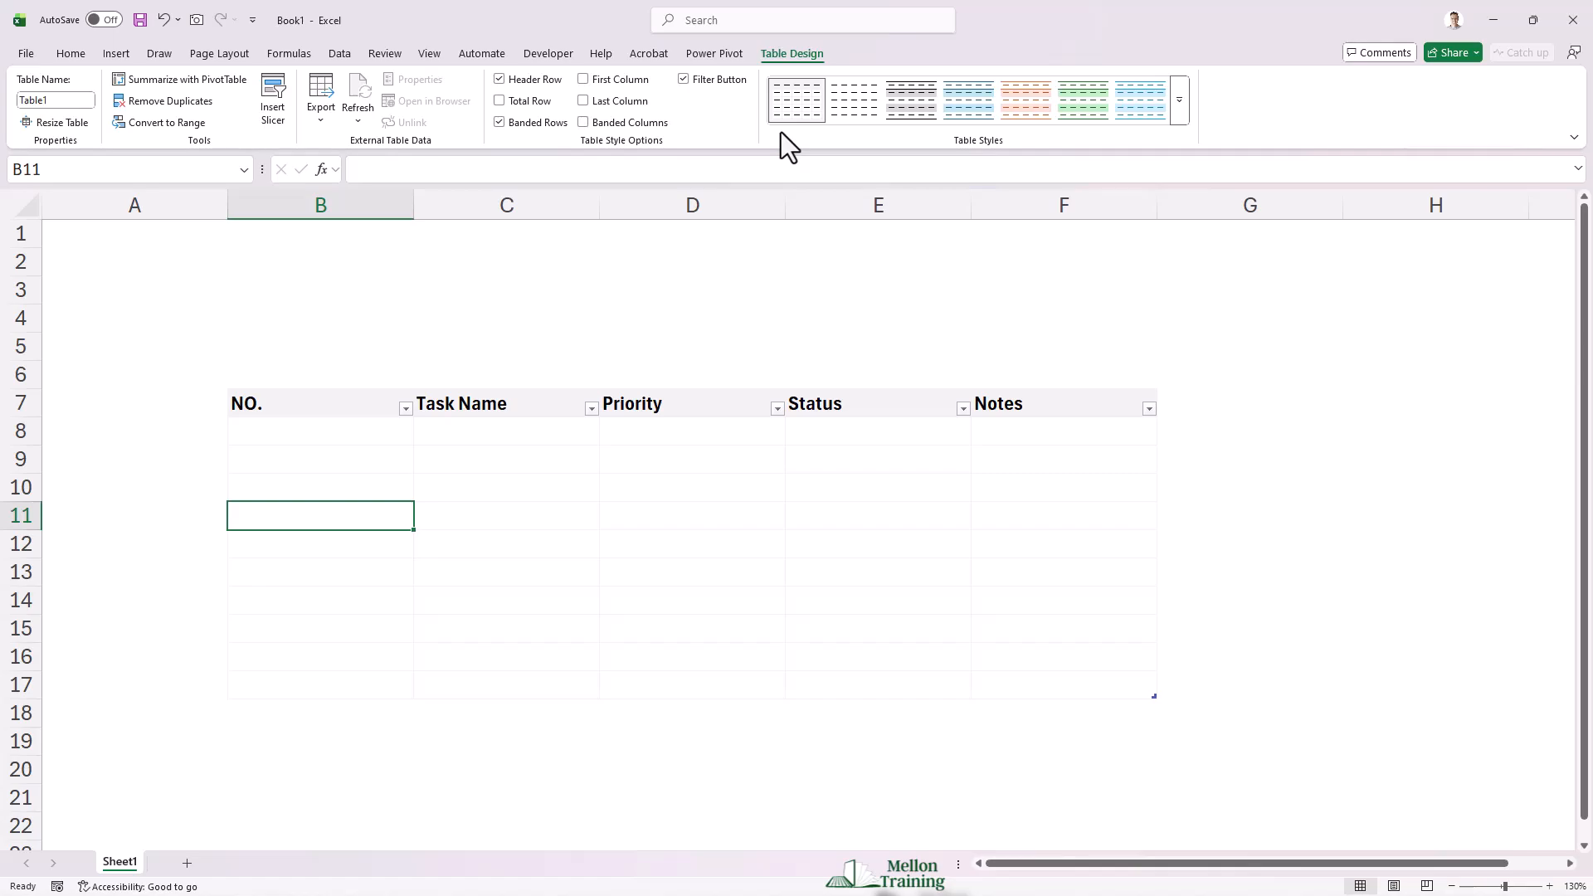
Try to rename the table as tasks
click(63, 100)
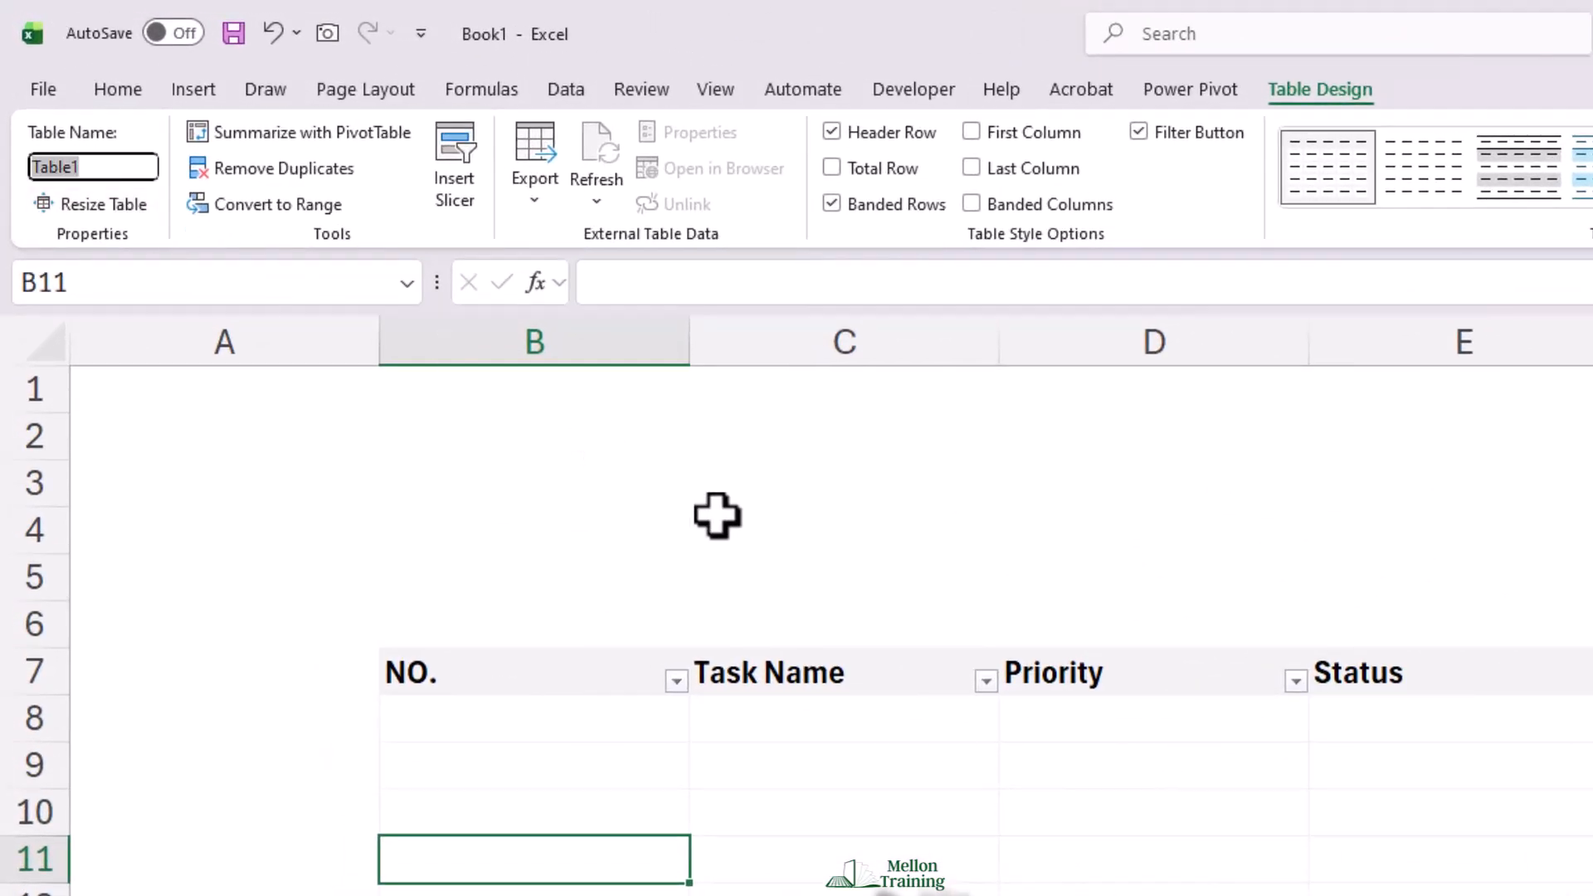
text(tasks)
key(Return)
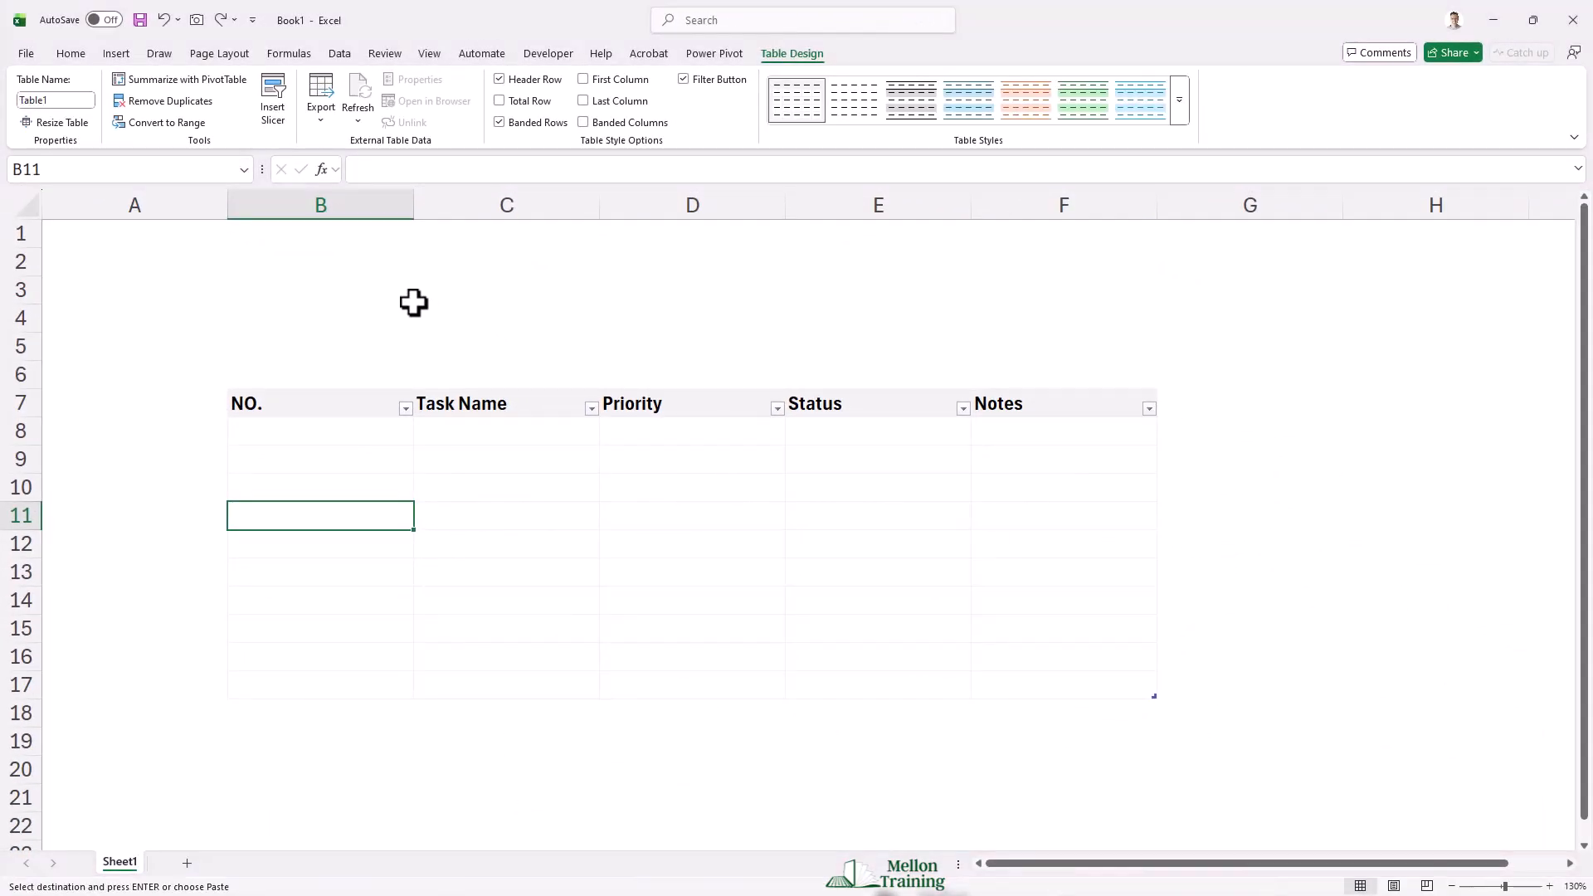
Enter the task names Email follow-ups, Design review, Update report, Team check-in and Quick workout in cells C8 to C12
click(478, 433)
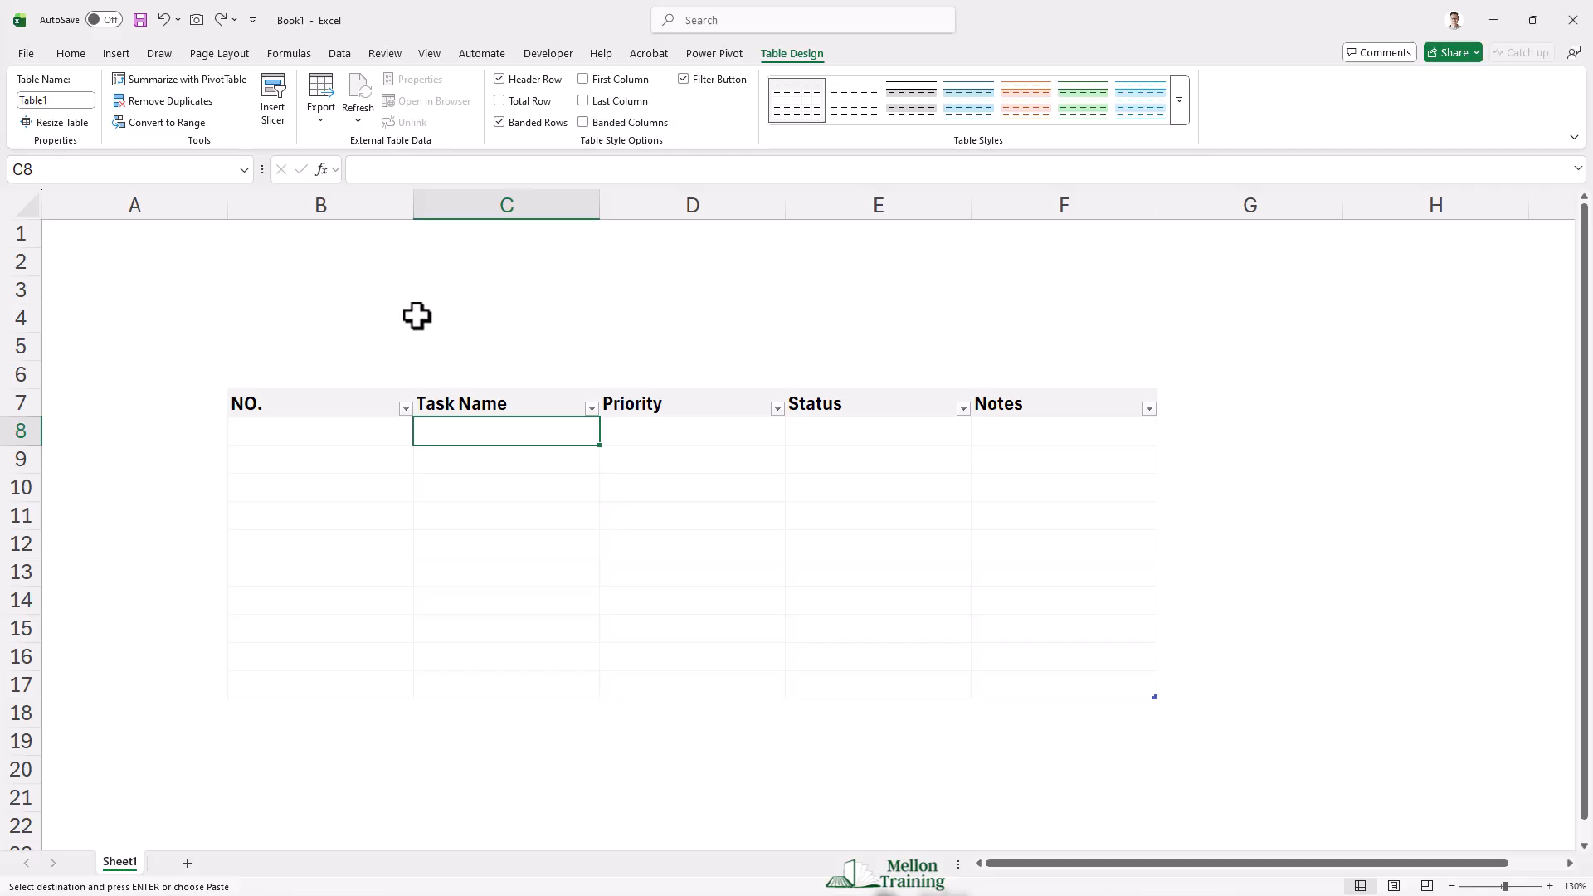
text(Email follow-ups)
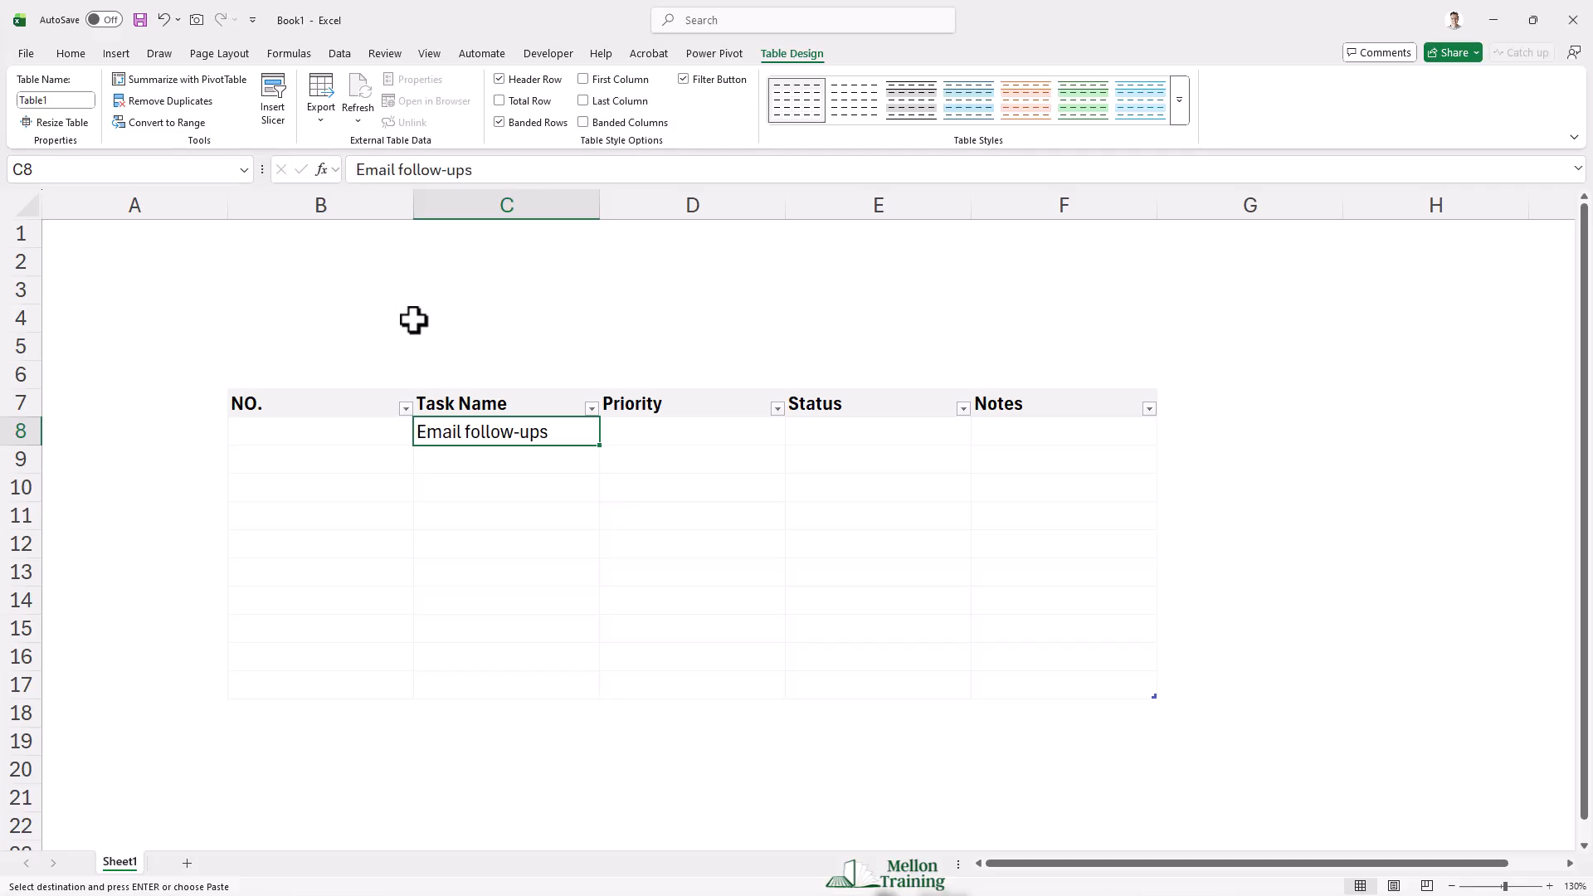
click(451, 460)
text(Design review)
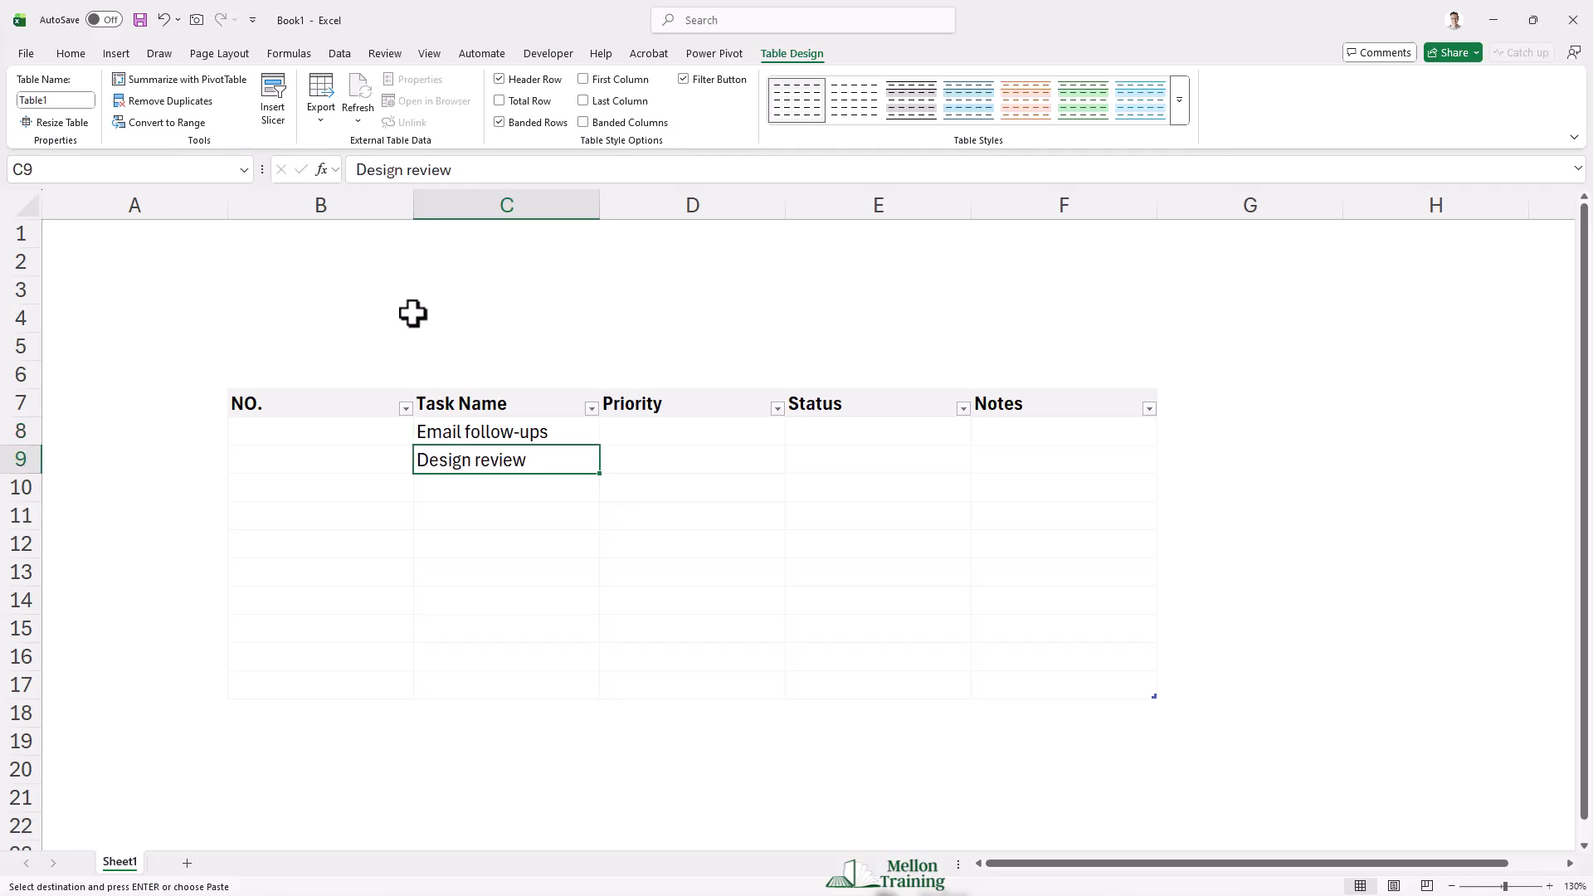
click(456, 488)
text(Update report)
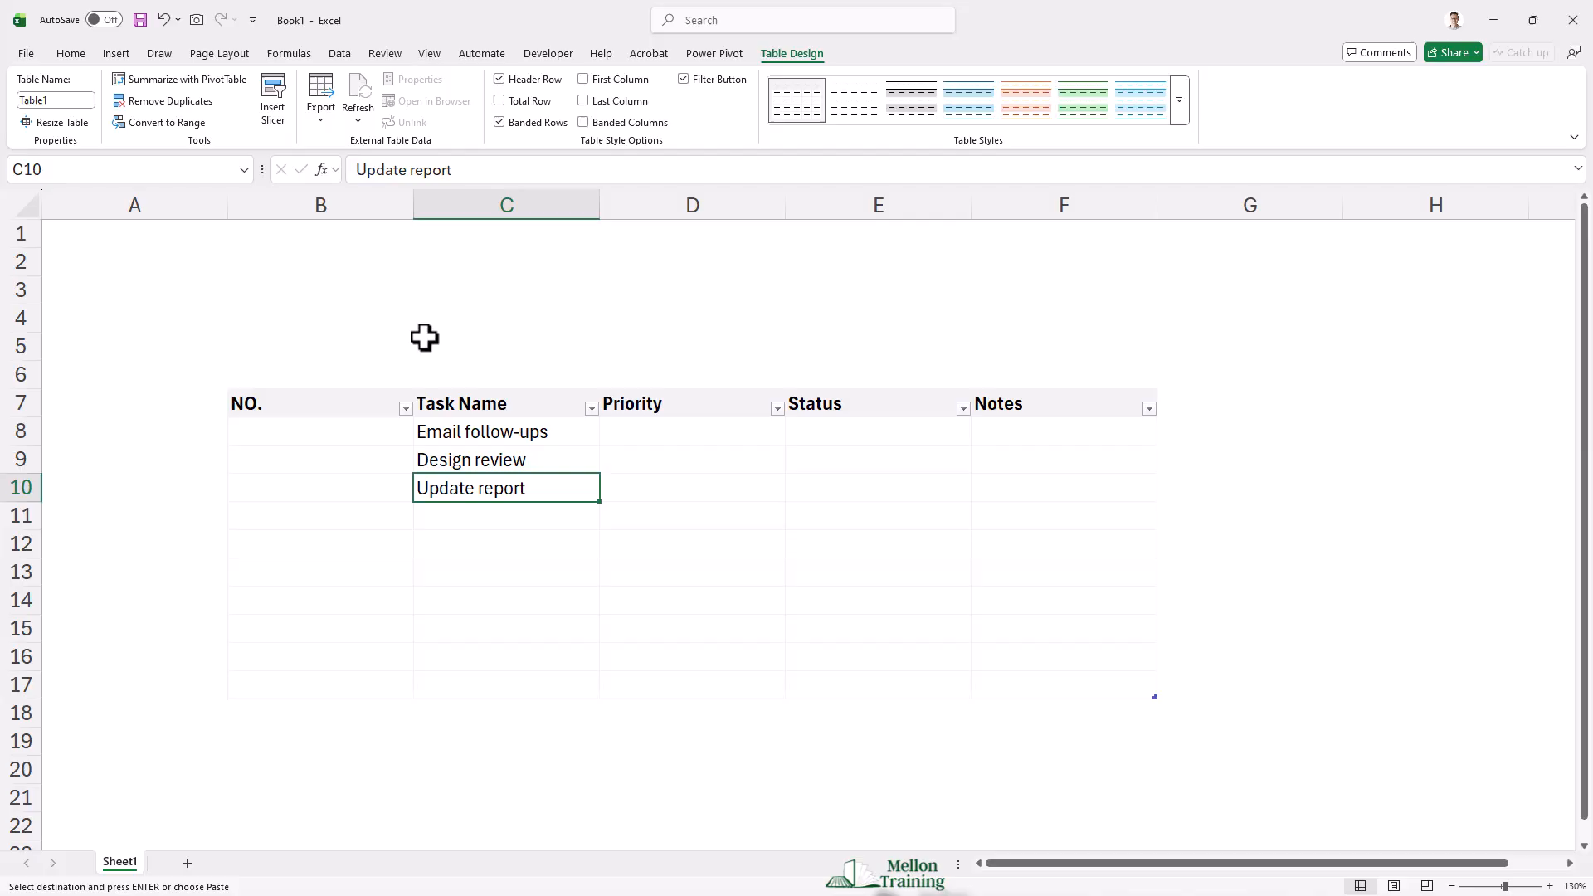
click(451, 521)
text(Team check-in)
click(470, 545)
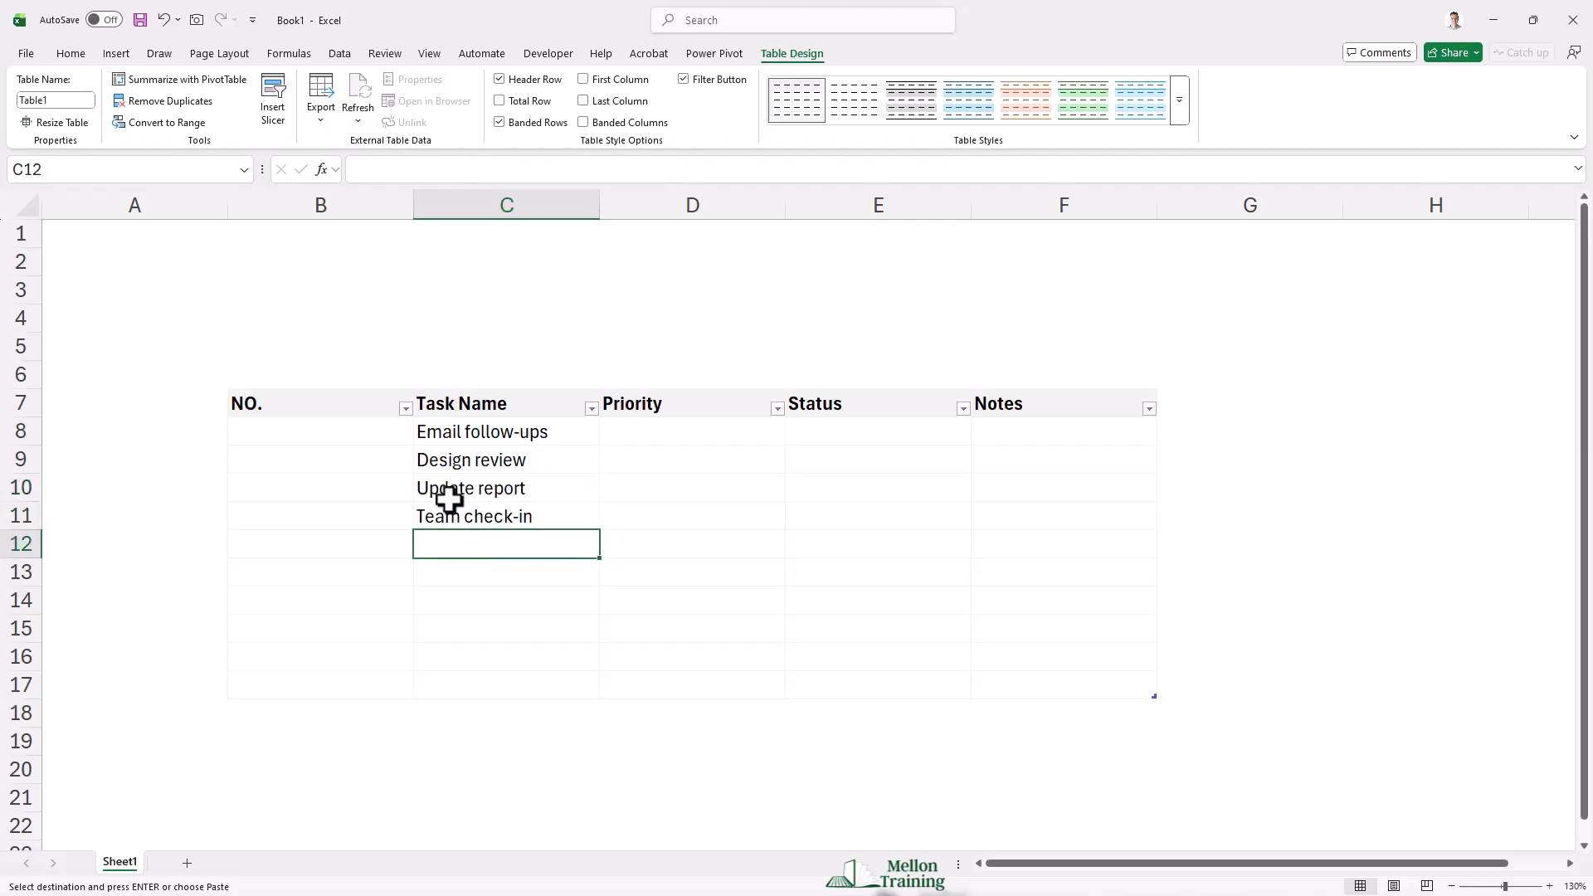
text(Quick workout)
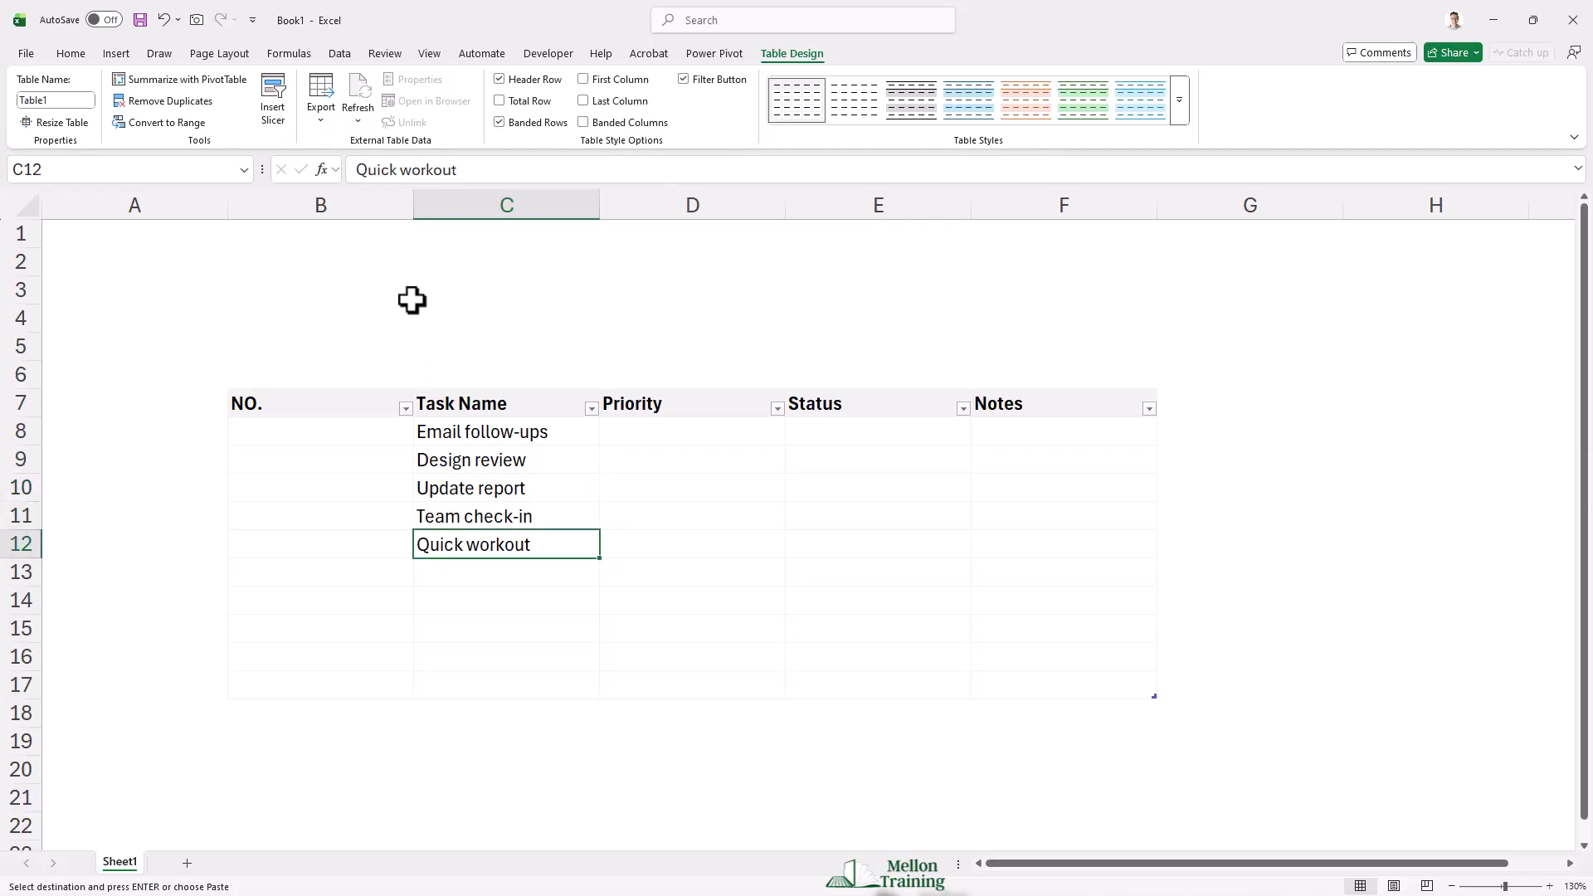
Enter the note "using Mailchimp" for the Email follow-ups task in cell F8
click(1090, 431)
text(using Mailchimp)
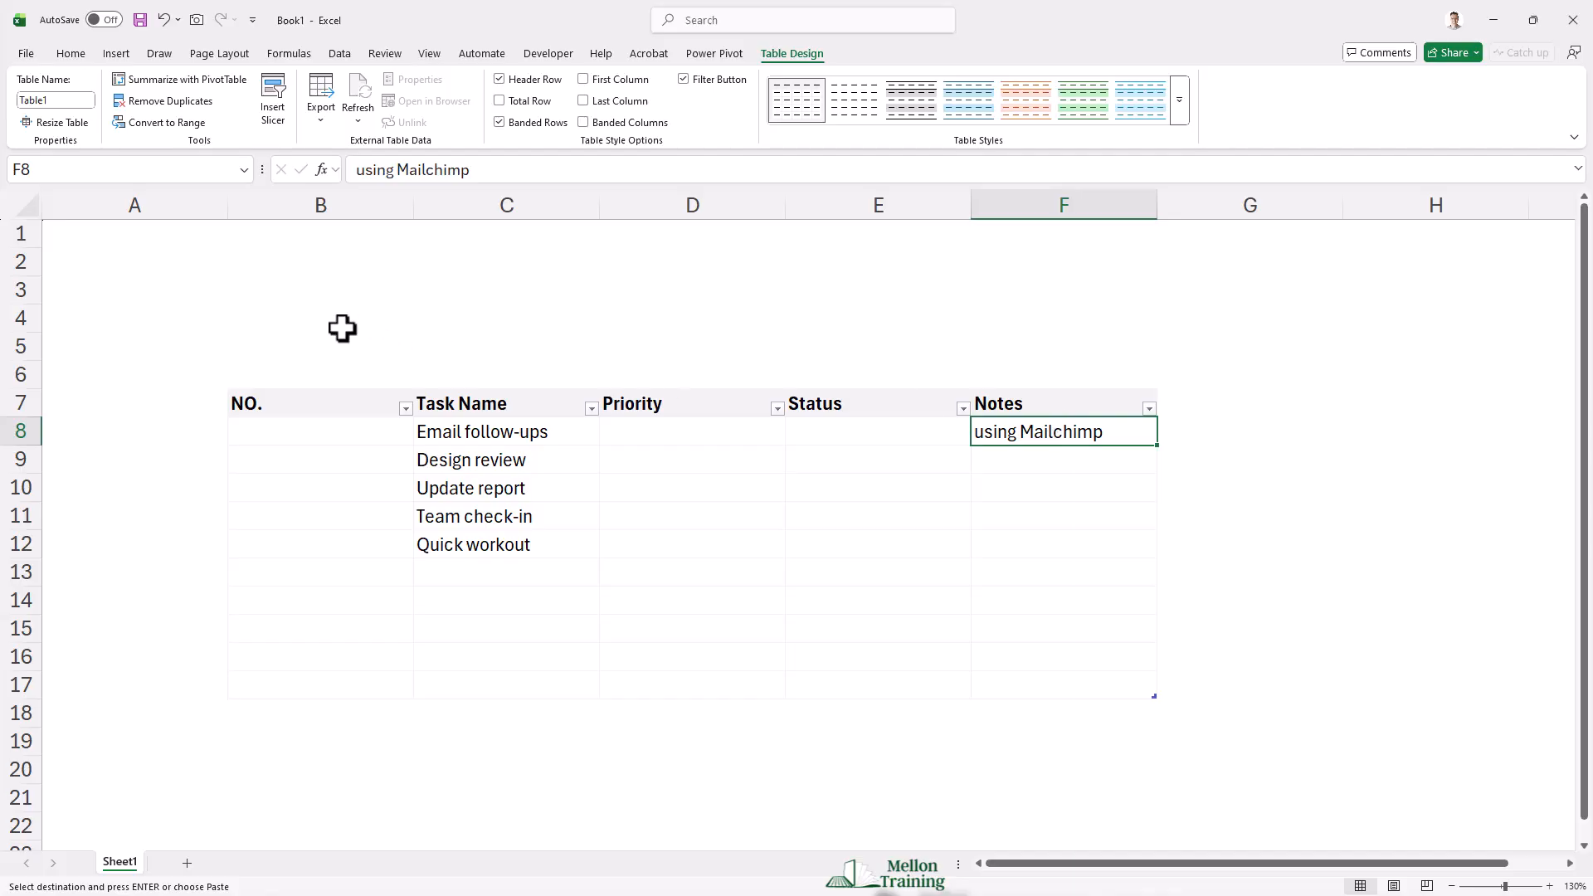
click(409, 307)
click(412, 345)
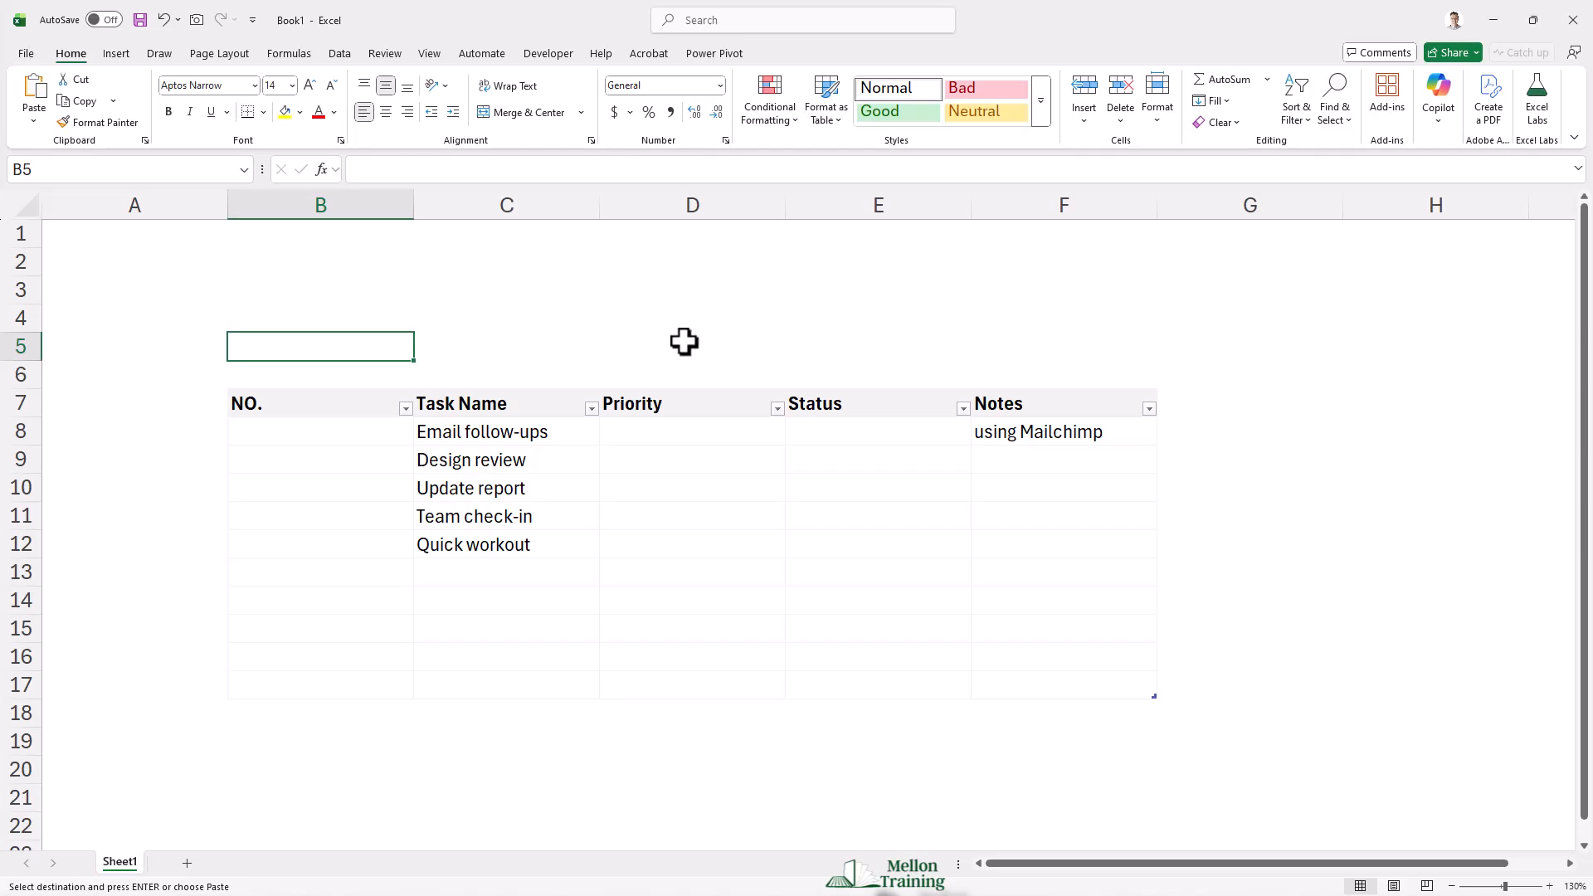
Add list data validation to the Priority column cells D8 to D17 with the source High,Medium,Low
click(677, 381)
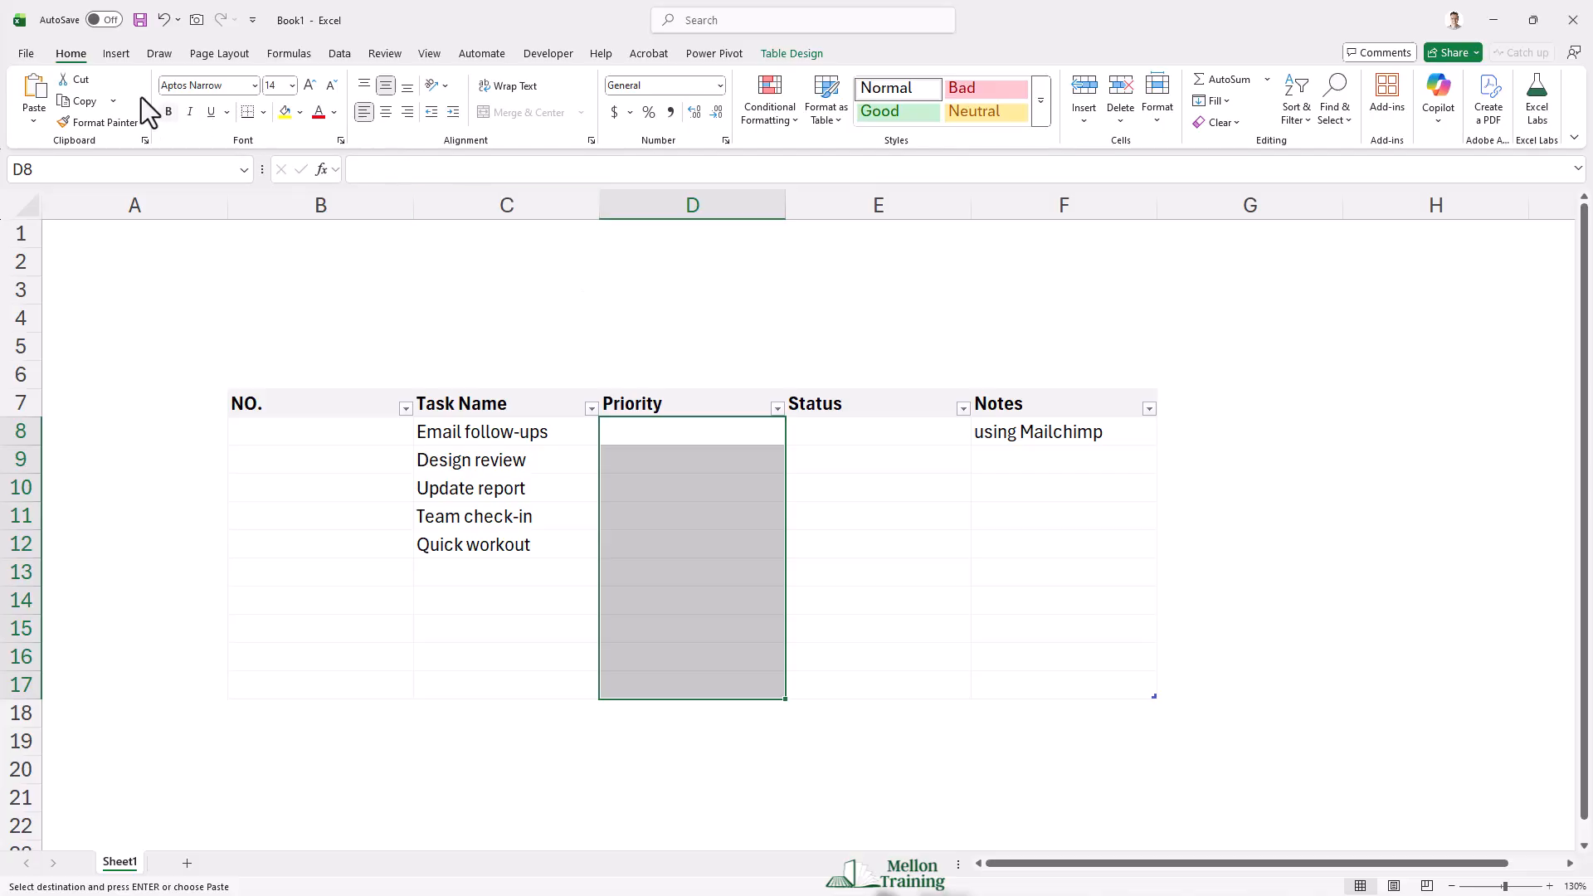
click(336, 54)
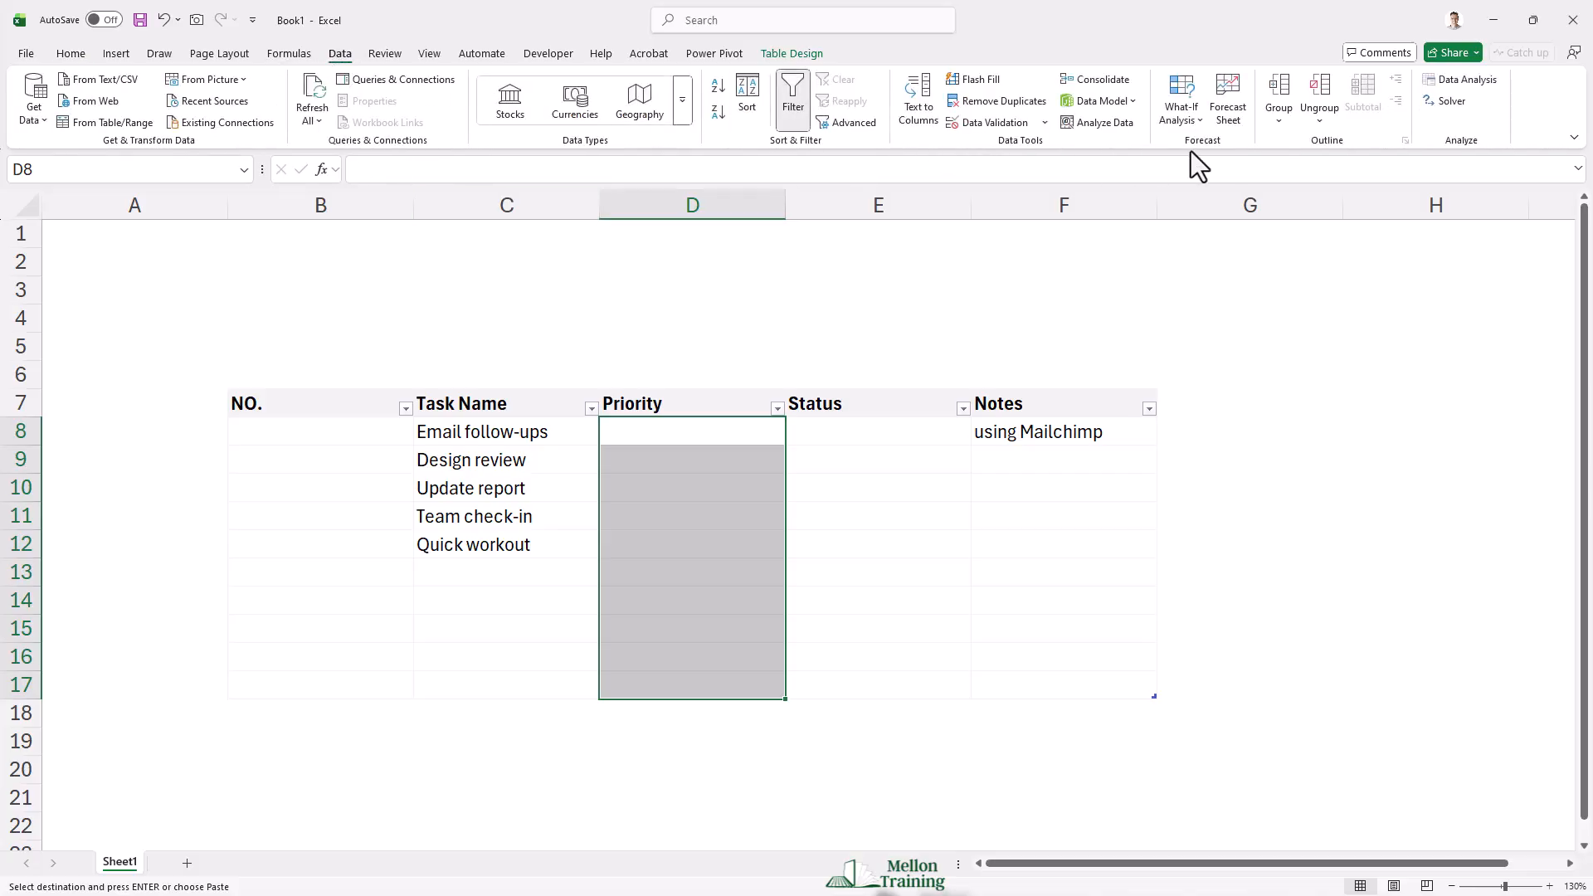
click(1044, 126)
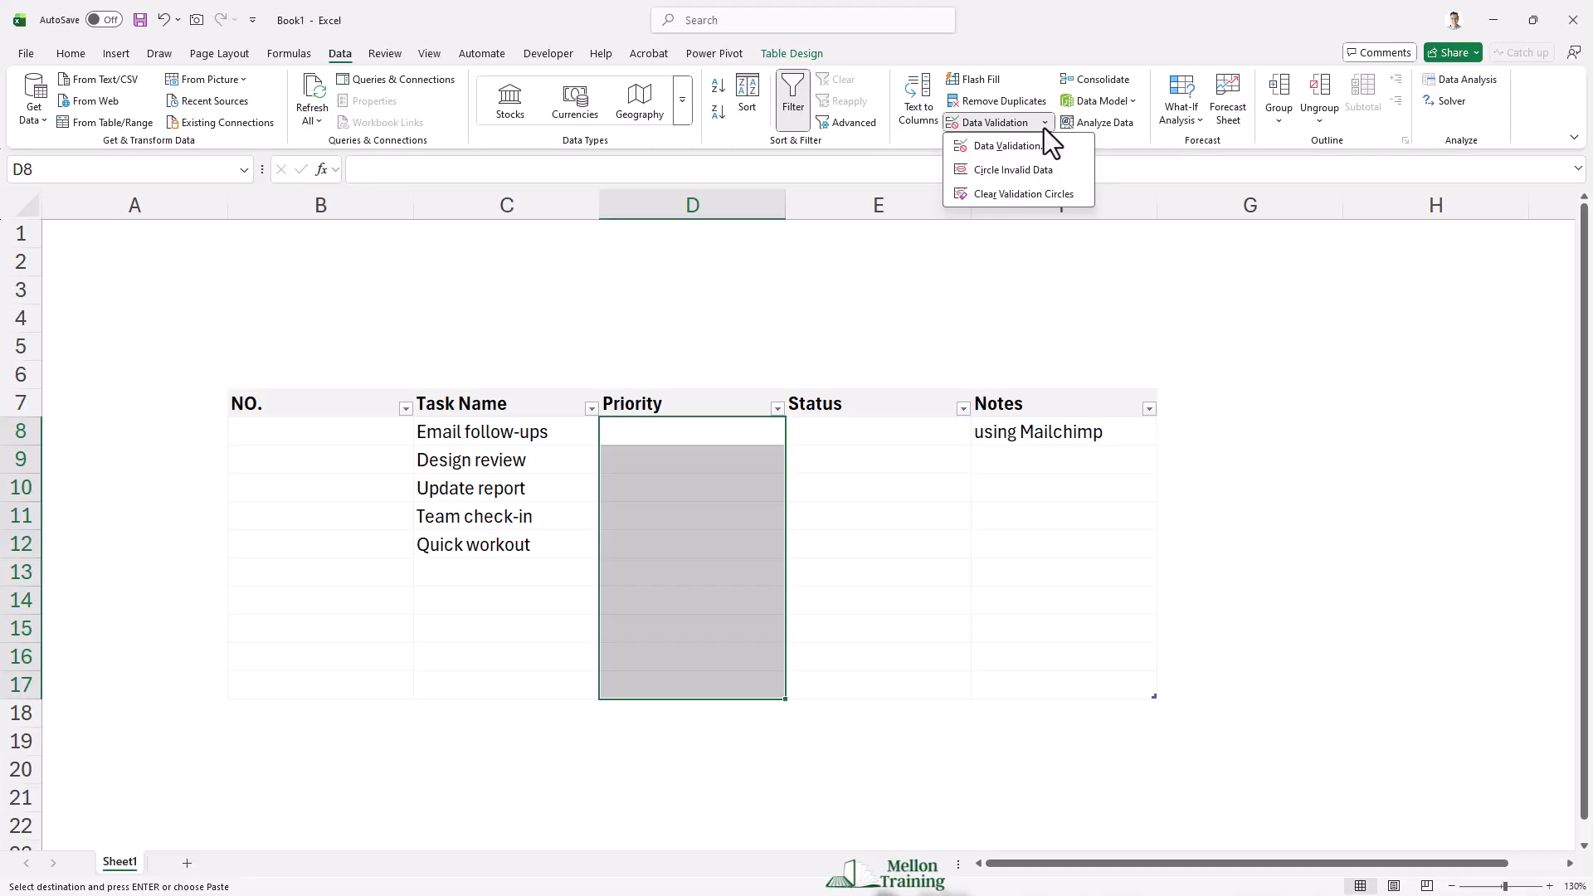
click(1037, 142)
drag(599, 342, 396, 394)
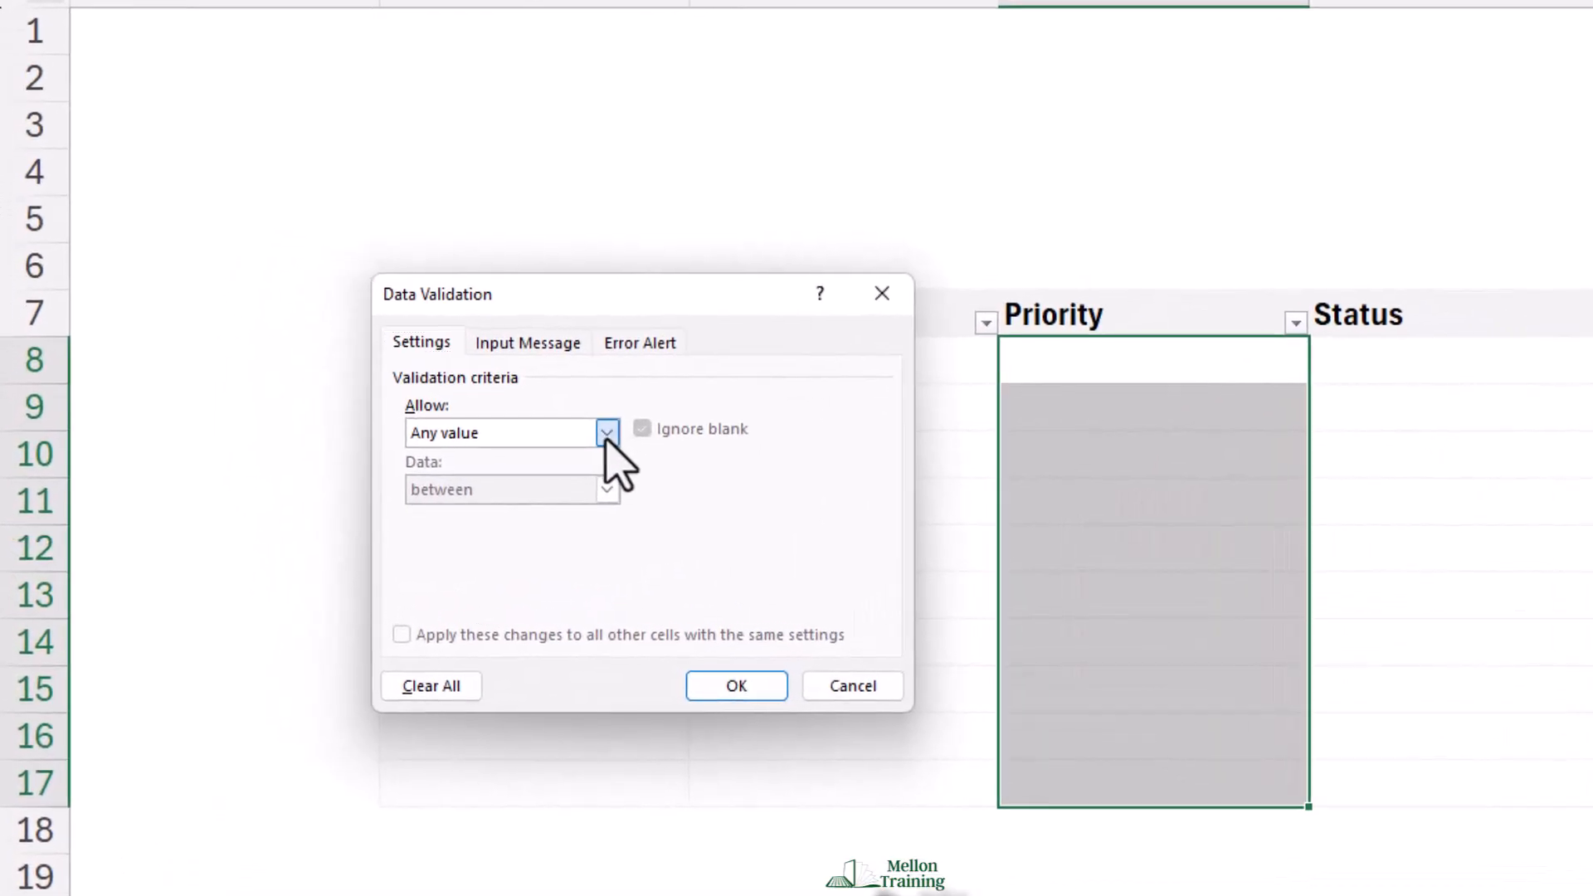
click(363, 474)
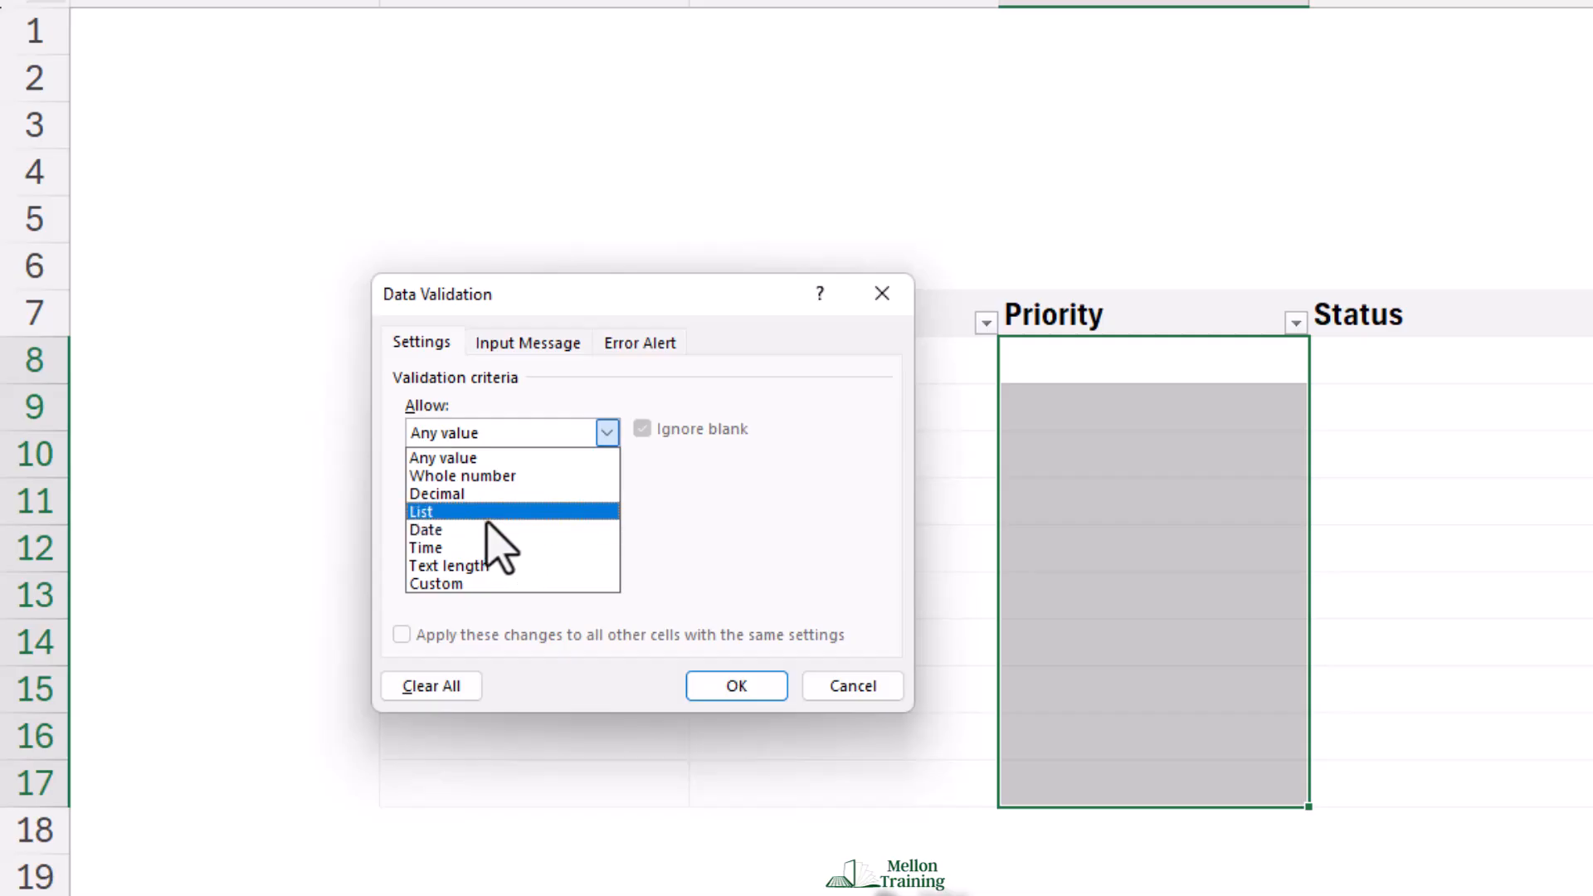
click(487, 513)
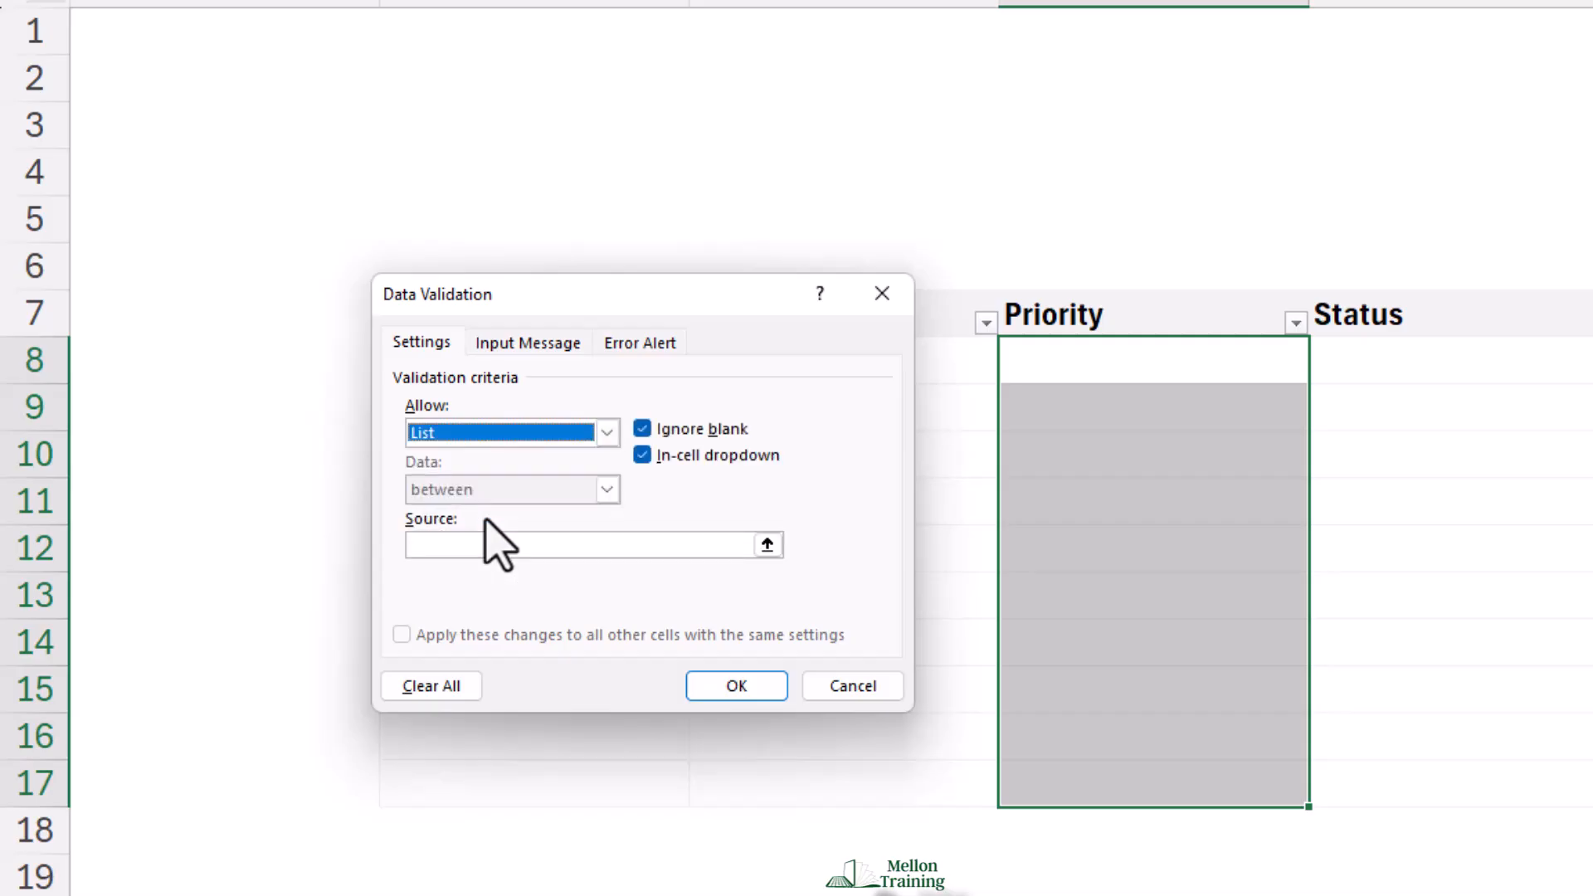
click(486, 547)
text(Hi)
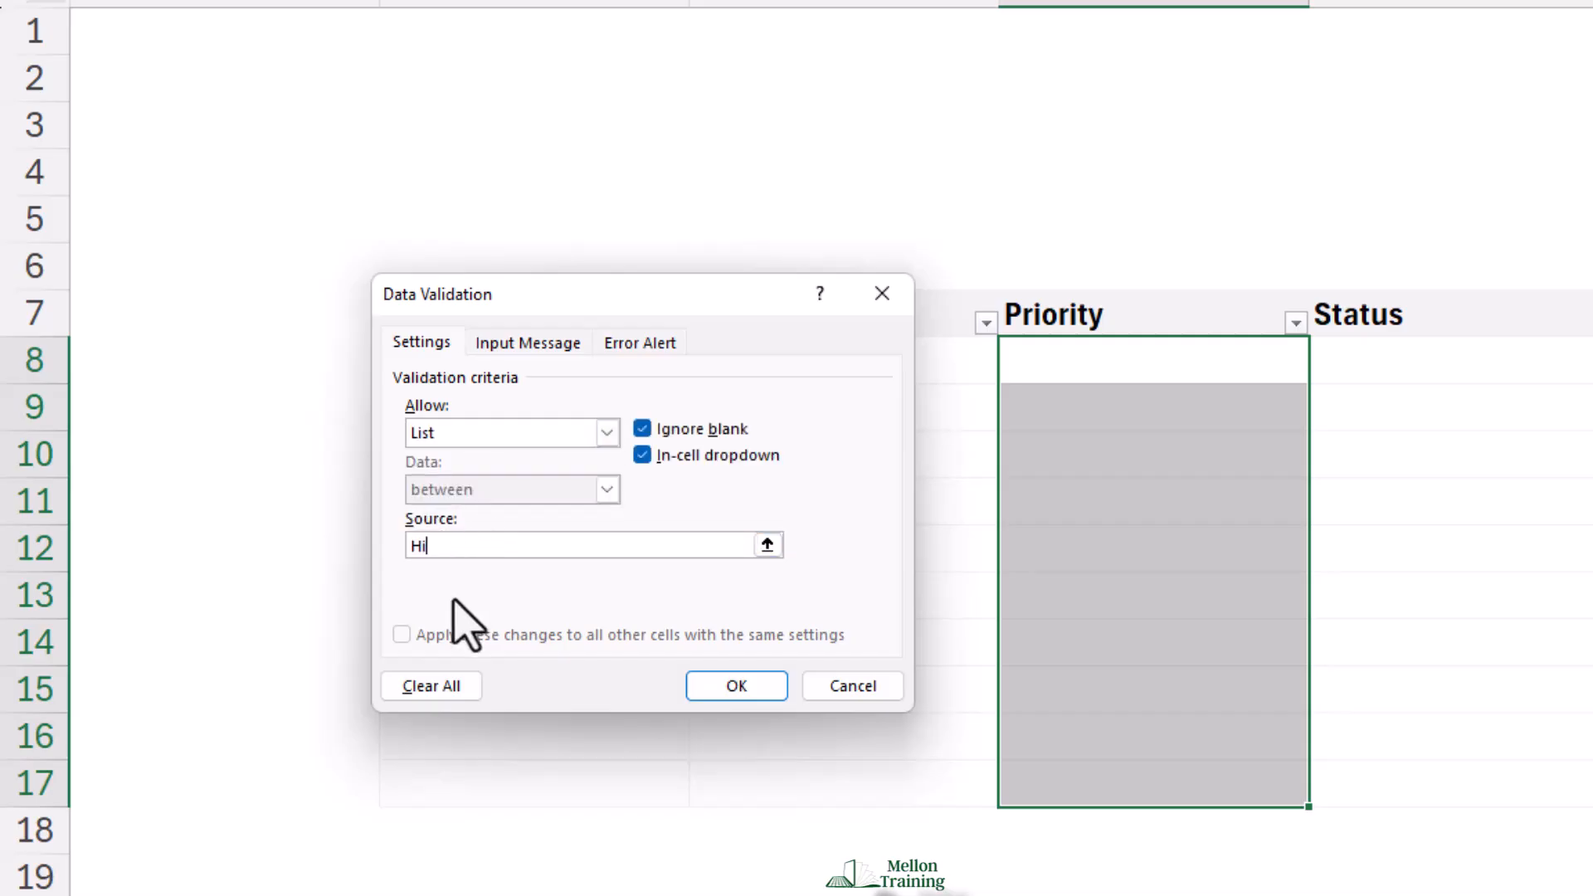
text(gh,Medium,Low)
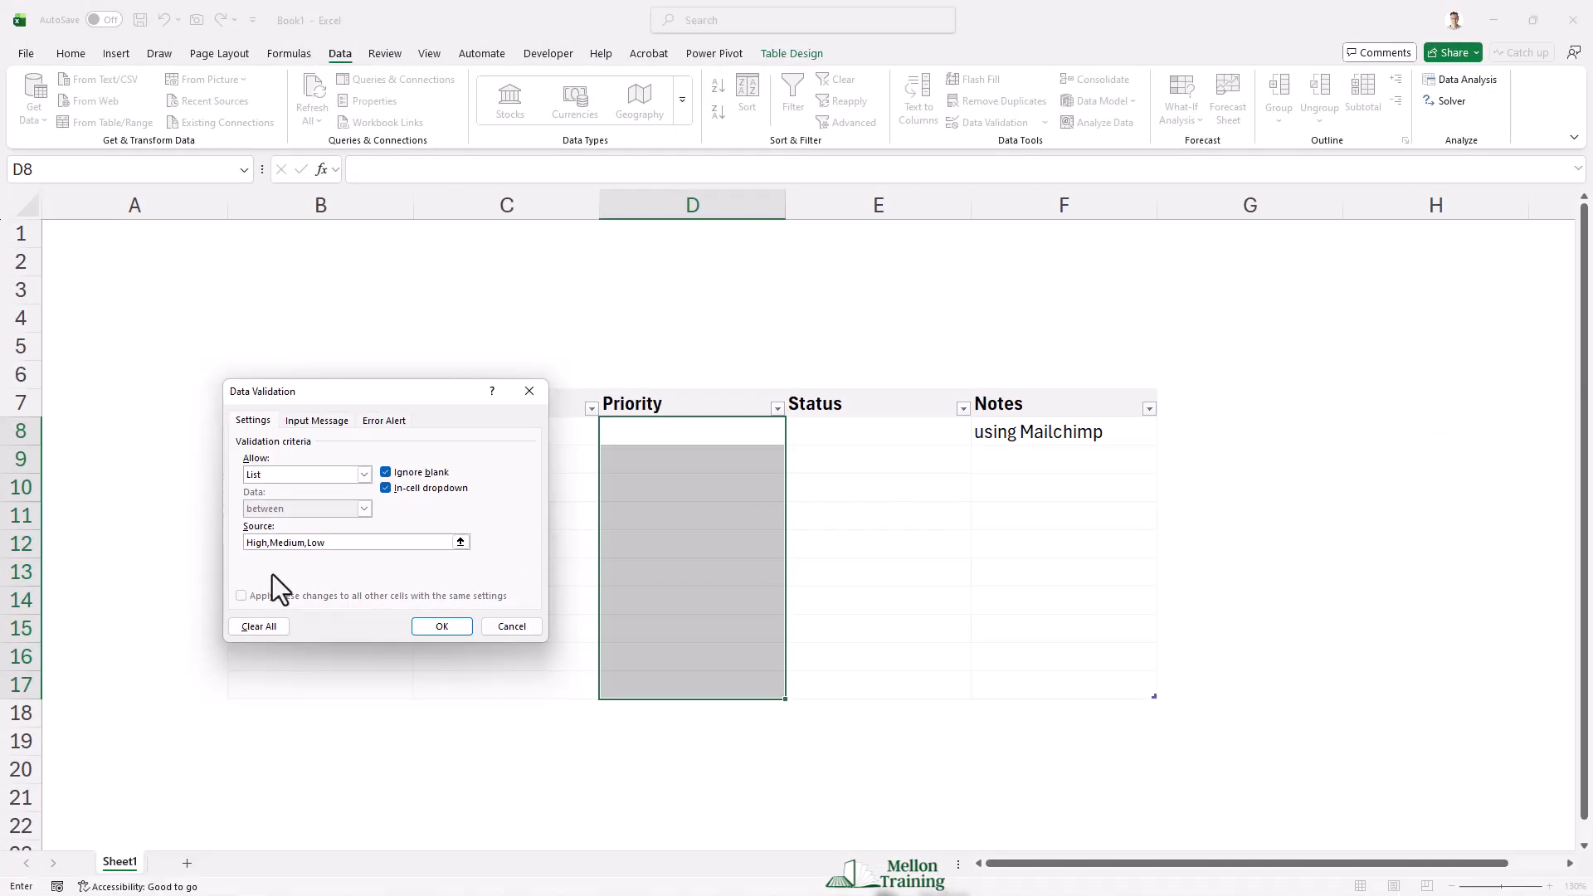
click(442, 627)
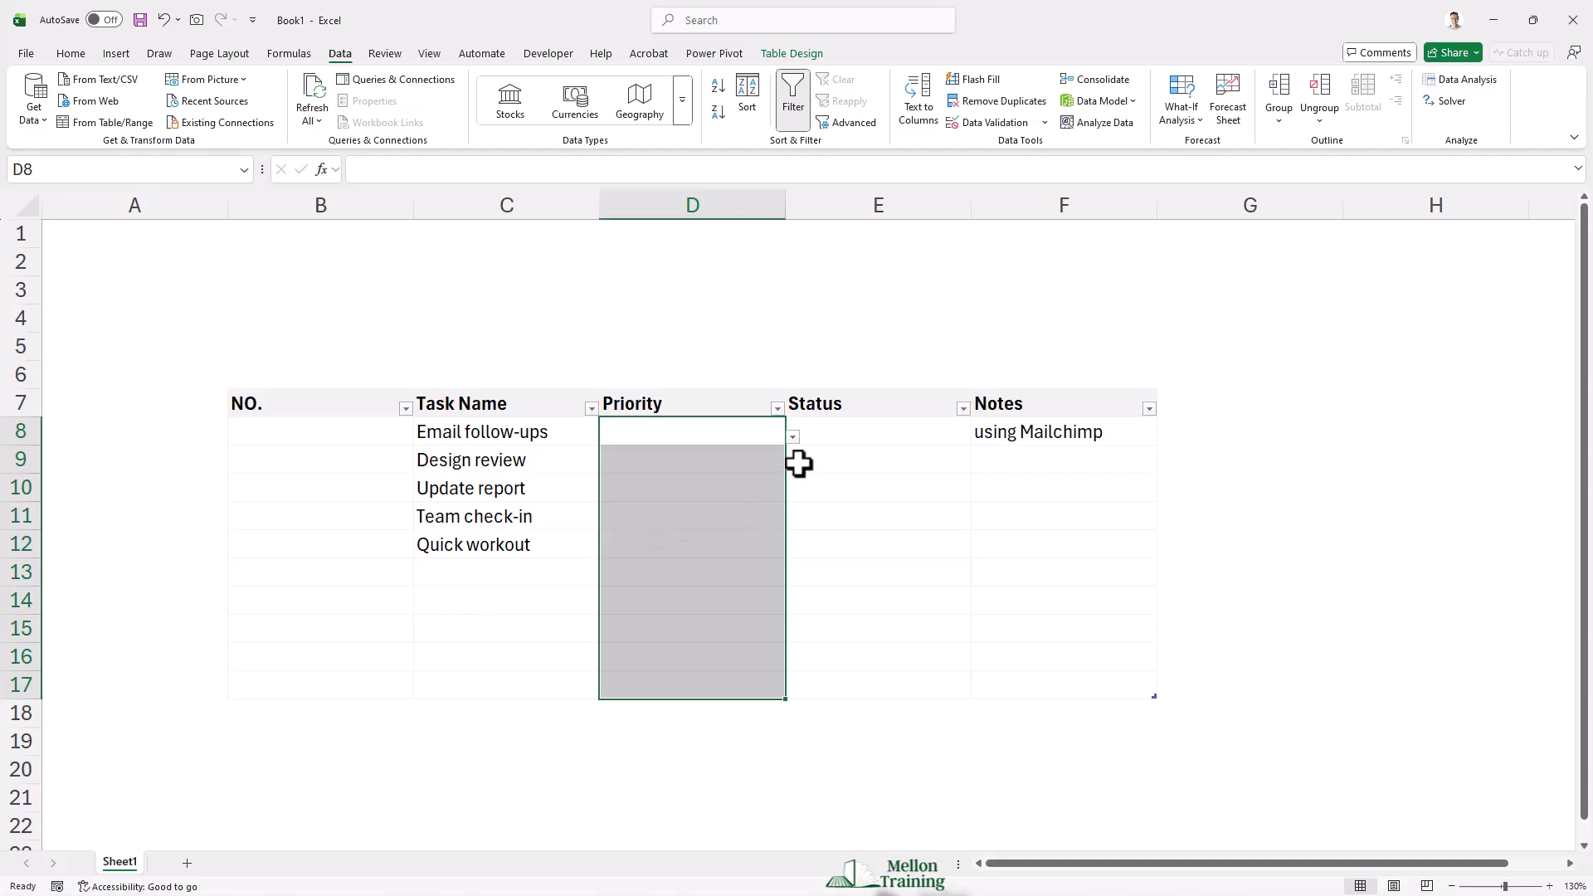
Set the priorities of the first three tasks in D8 to D10 to High, Medium and Low
click(793, 437)
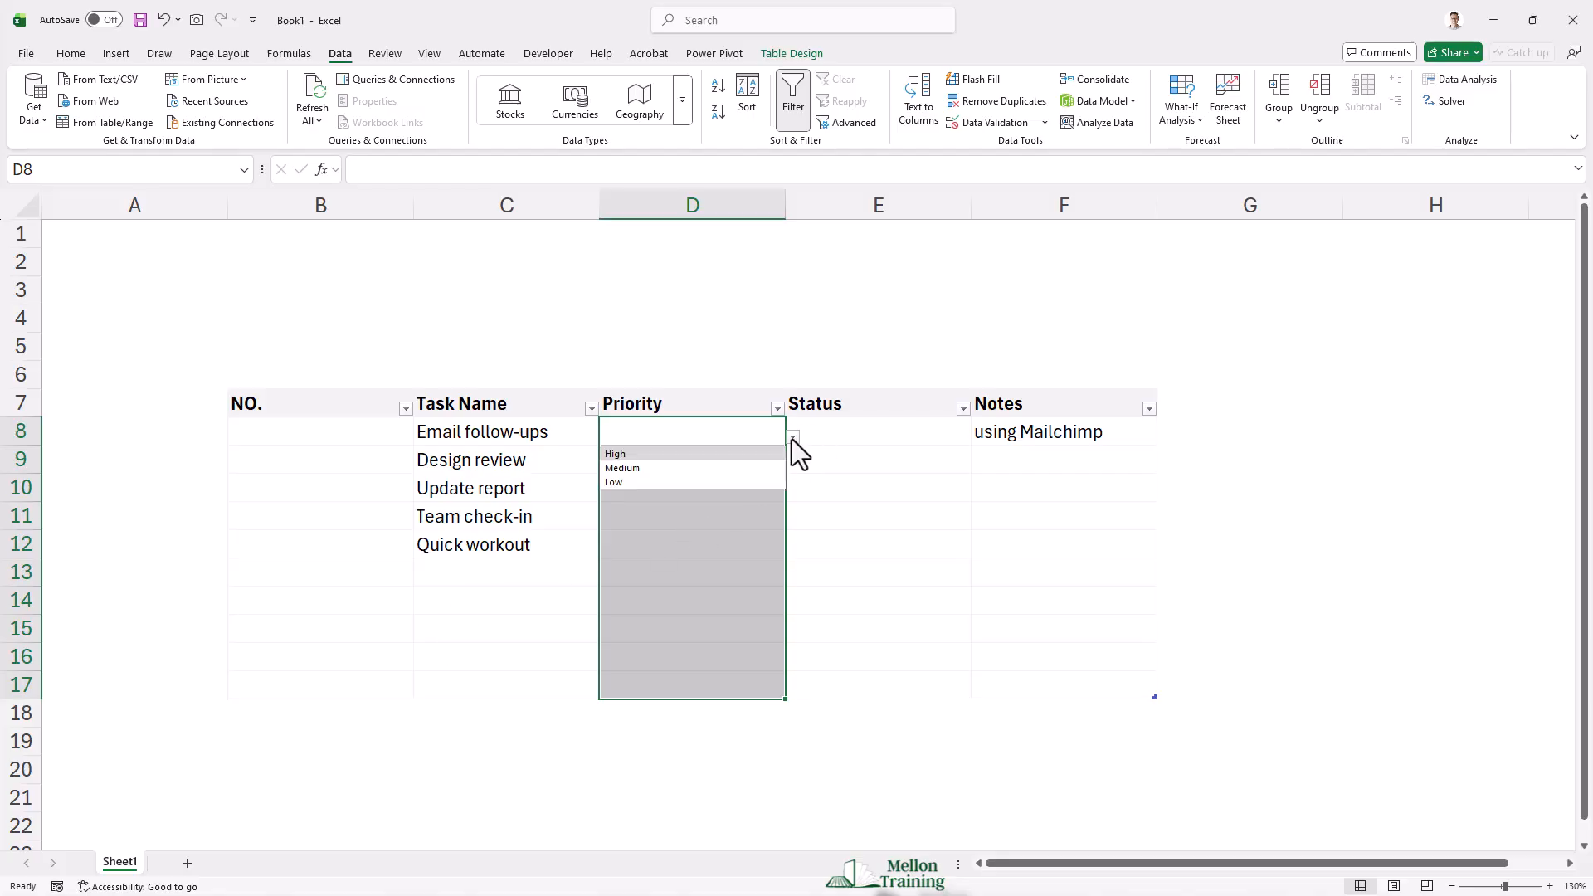
click(650, 454)
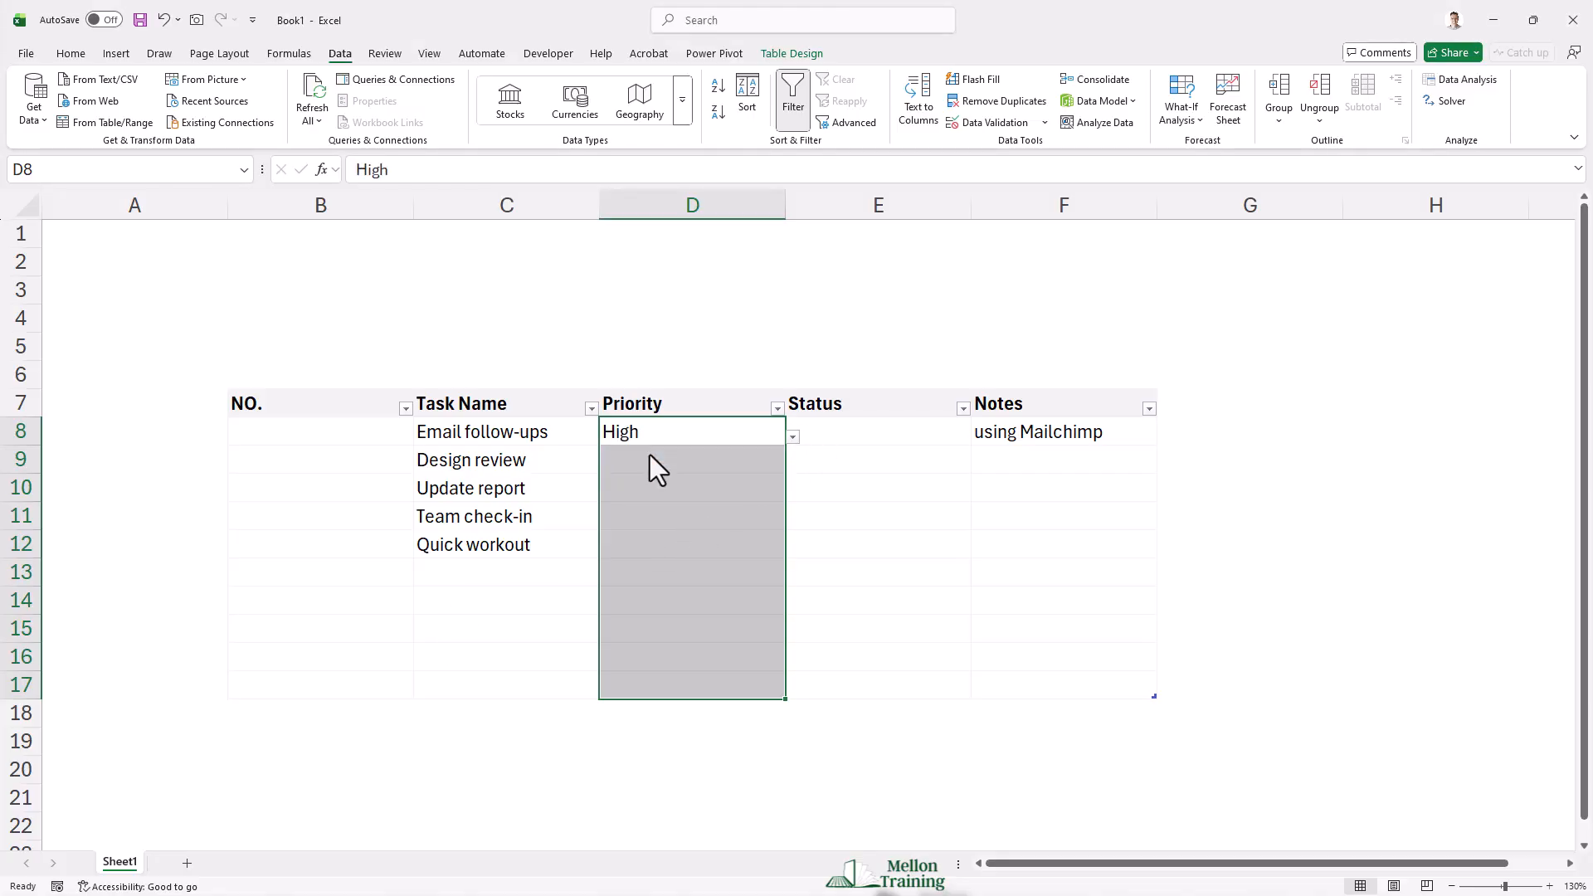
click(650, 455)
click(793, 465)
click(661, 495)
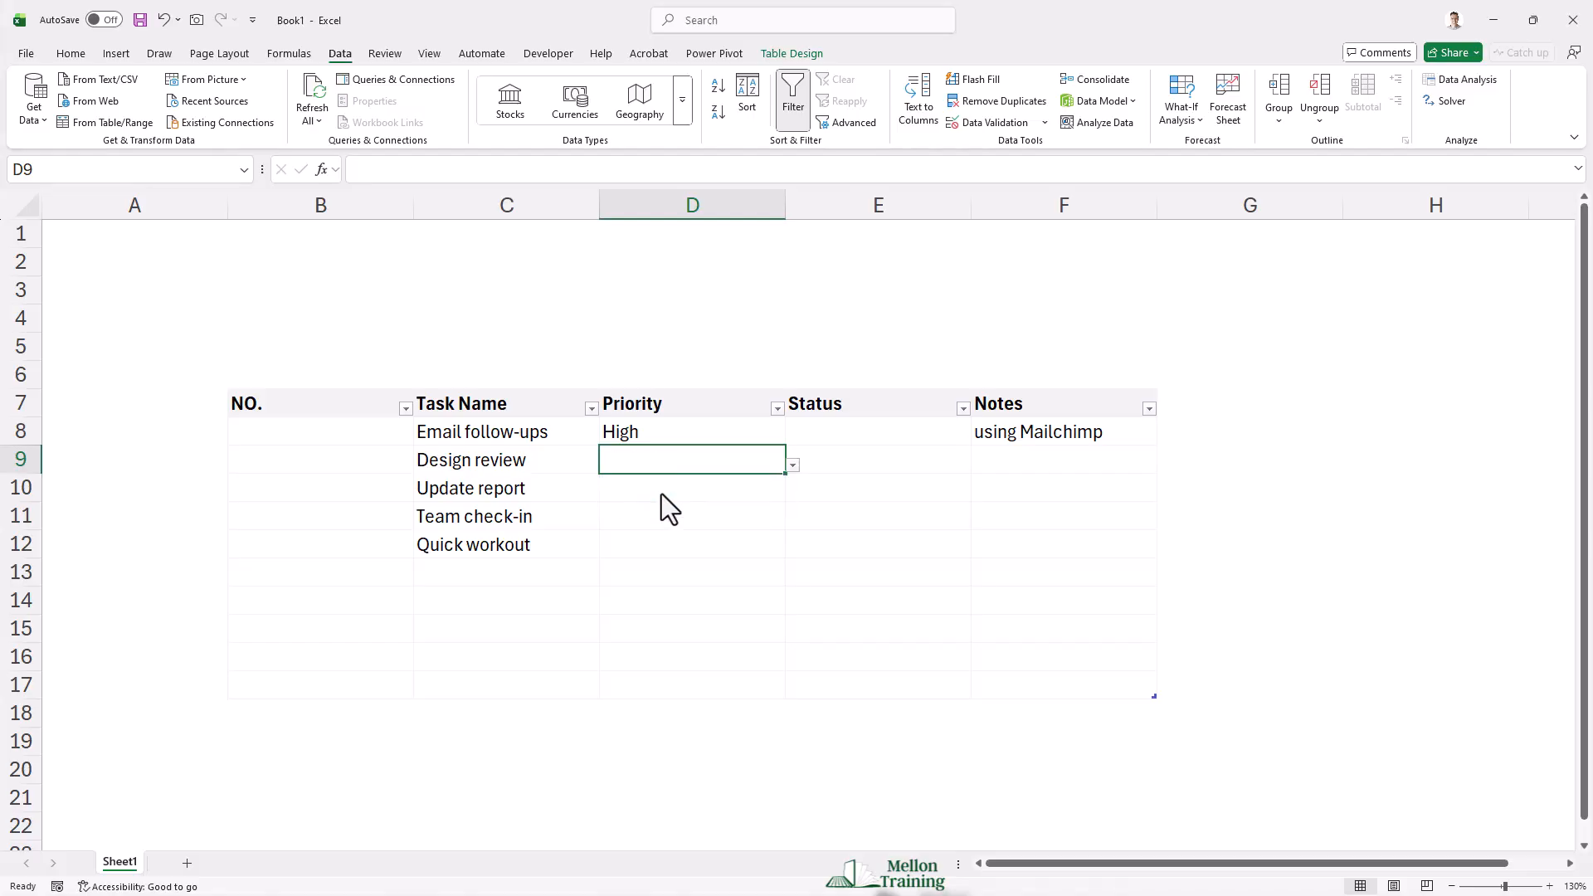
click(772, 493)
click(792, 493)
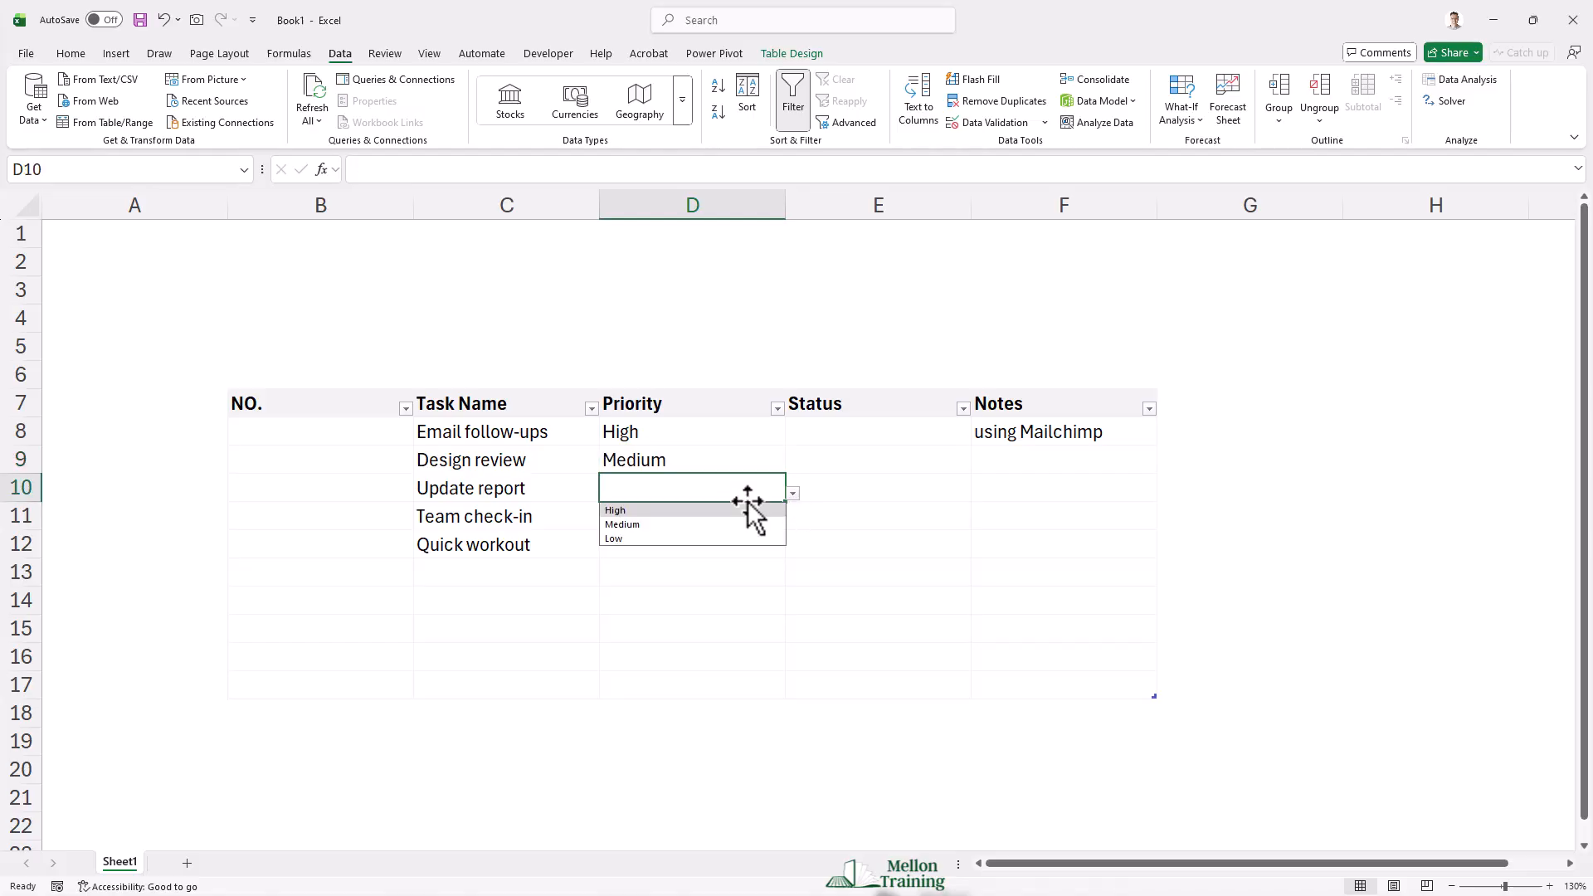
click(630, 539)
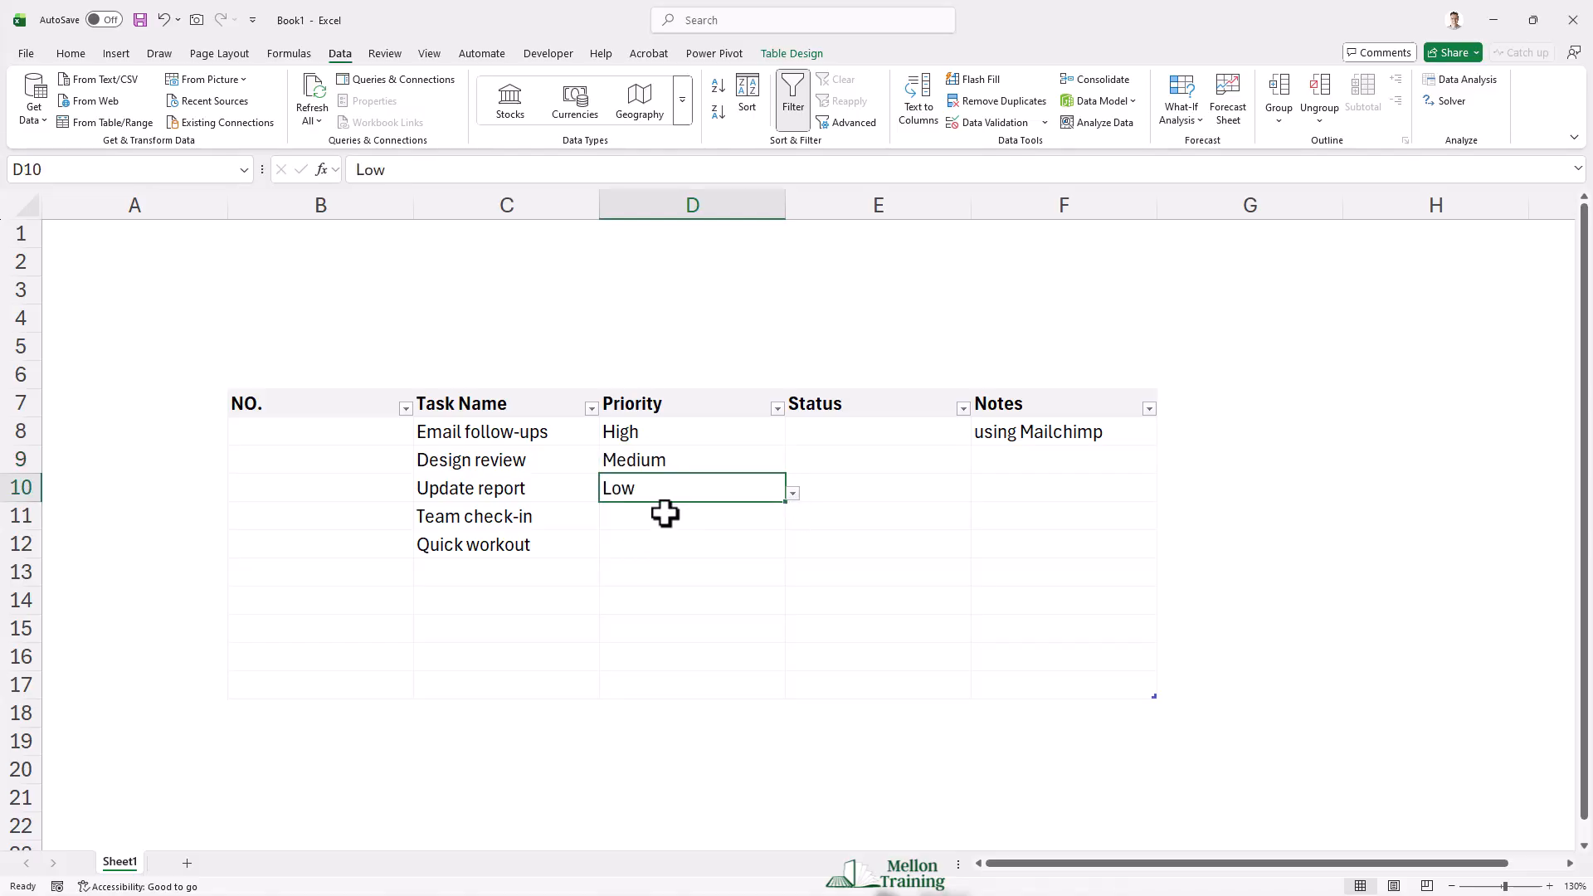
Start a conditional formatting rule on the Priority column cells for cell values equal to High
click(680, 382)
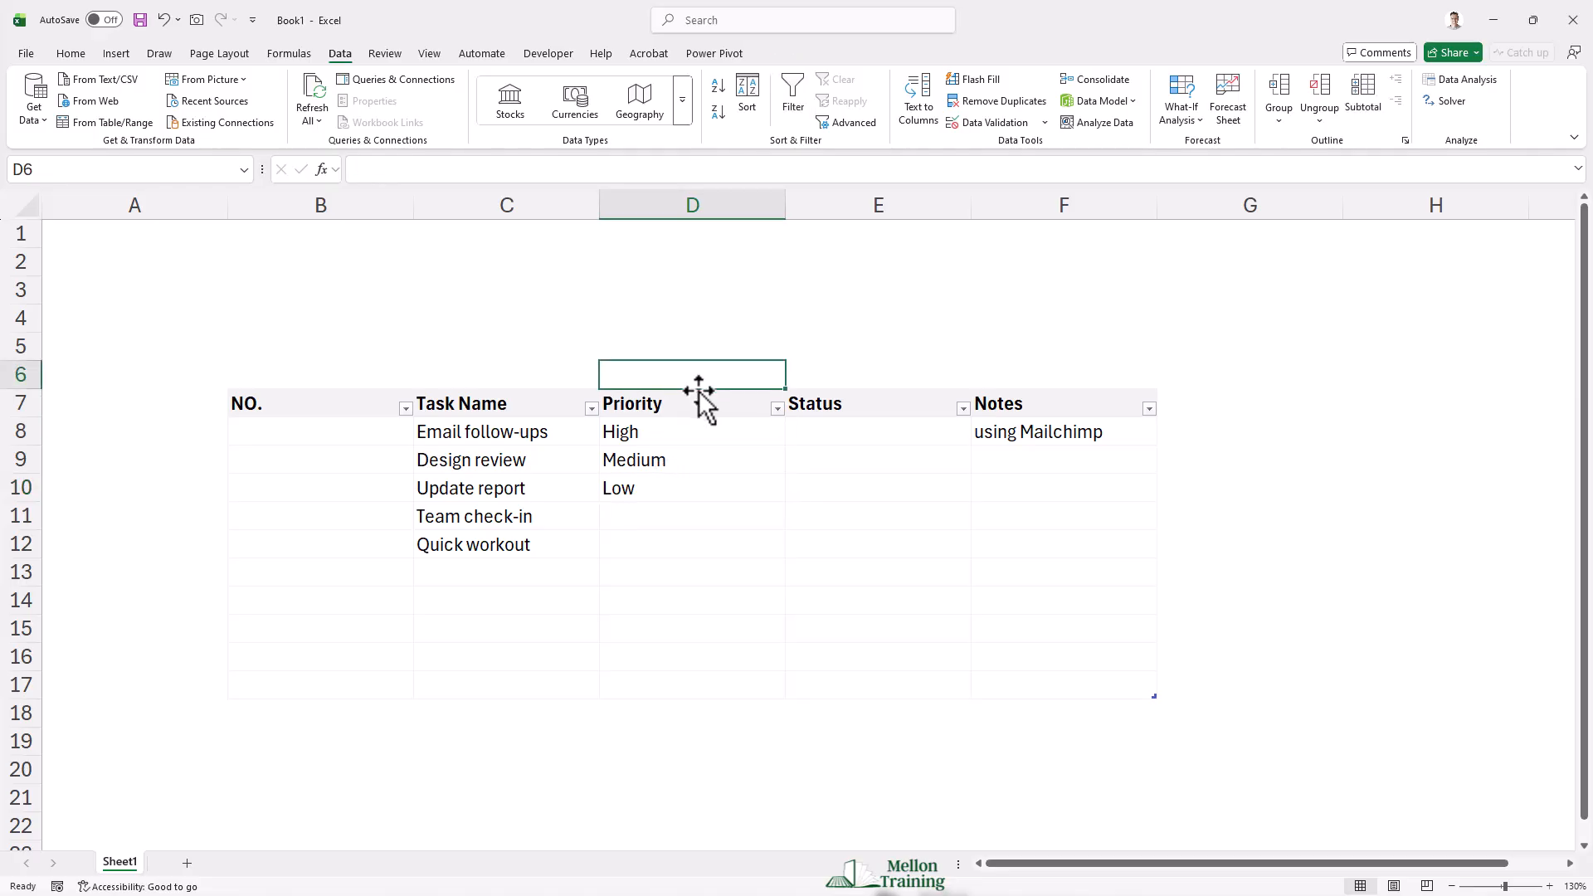
click(698, 384)
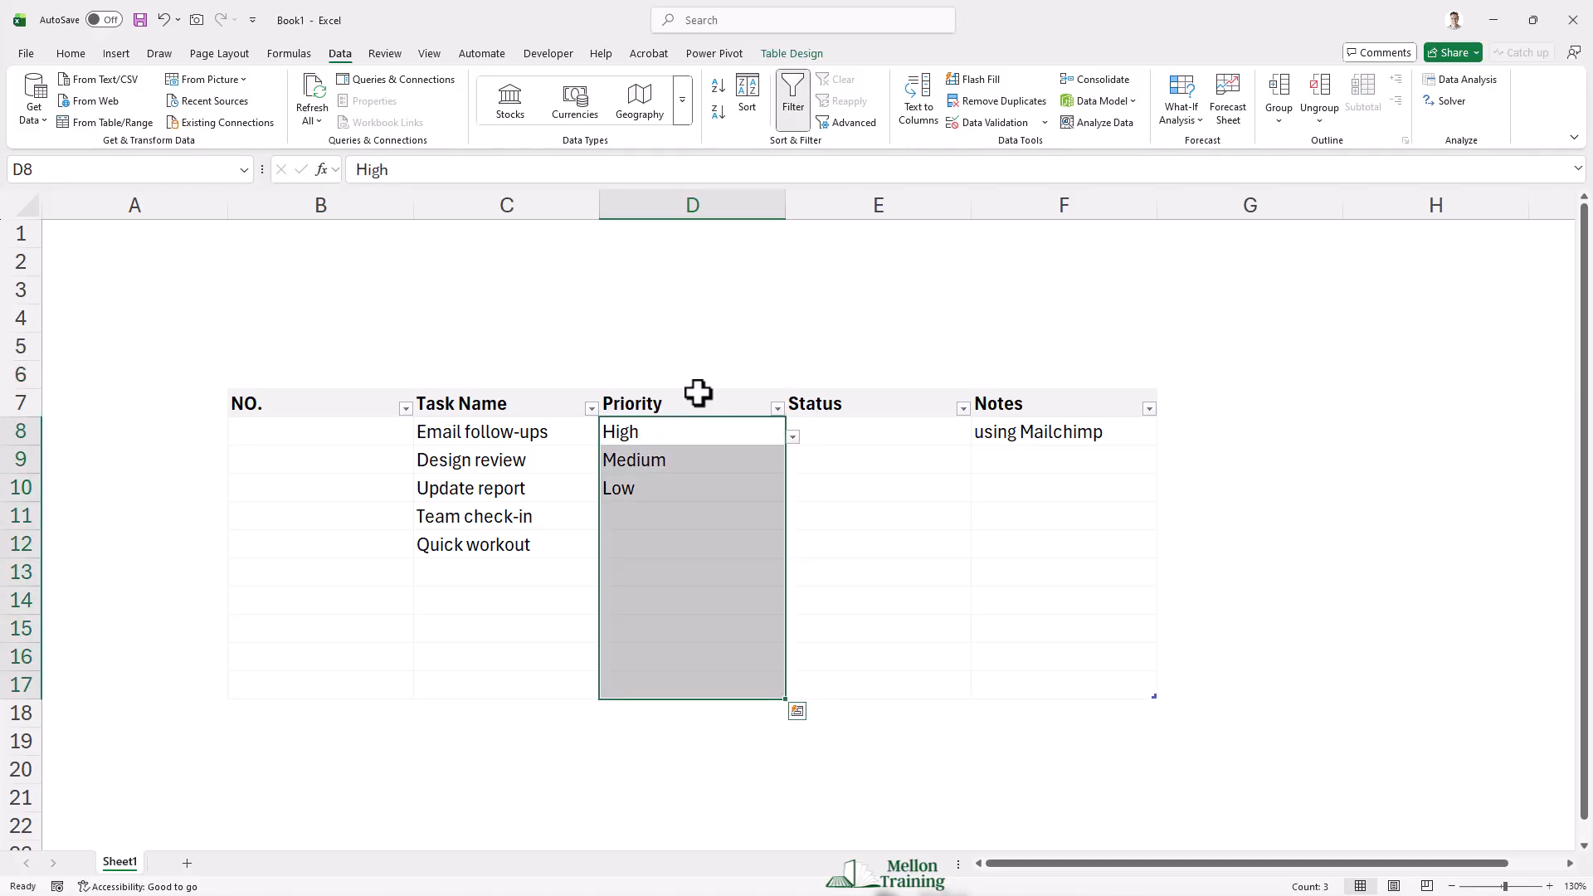
click(71, 55)
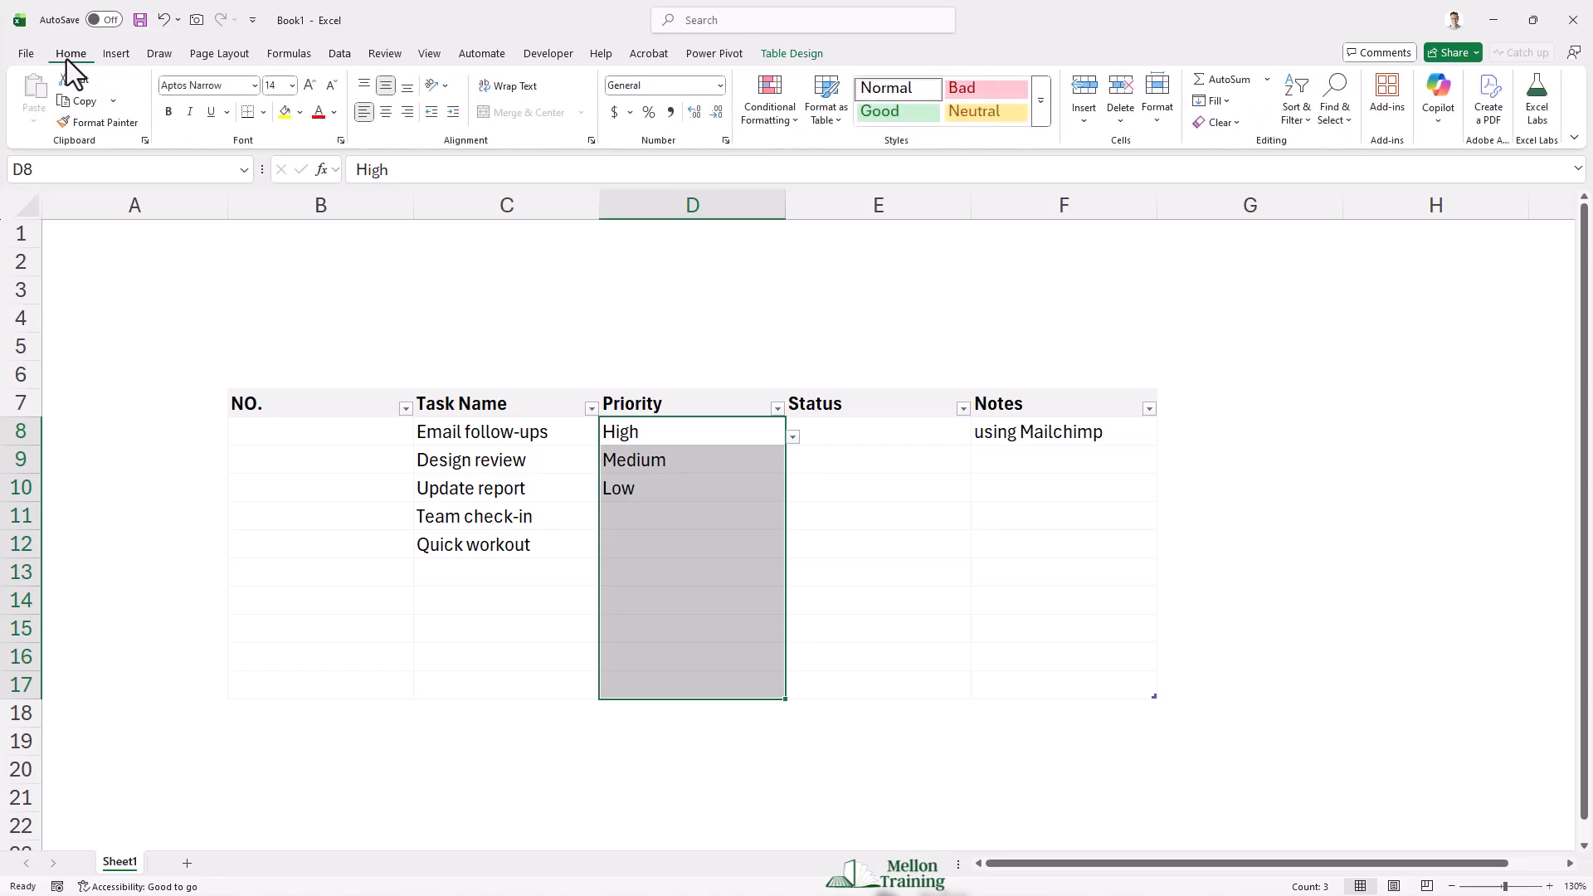
click(799, 121)
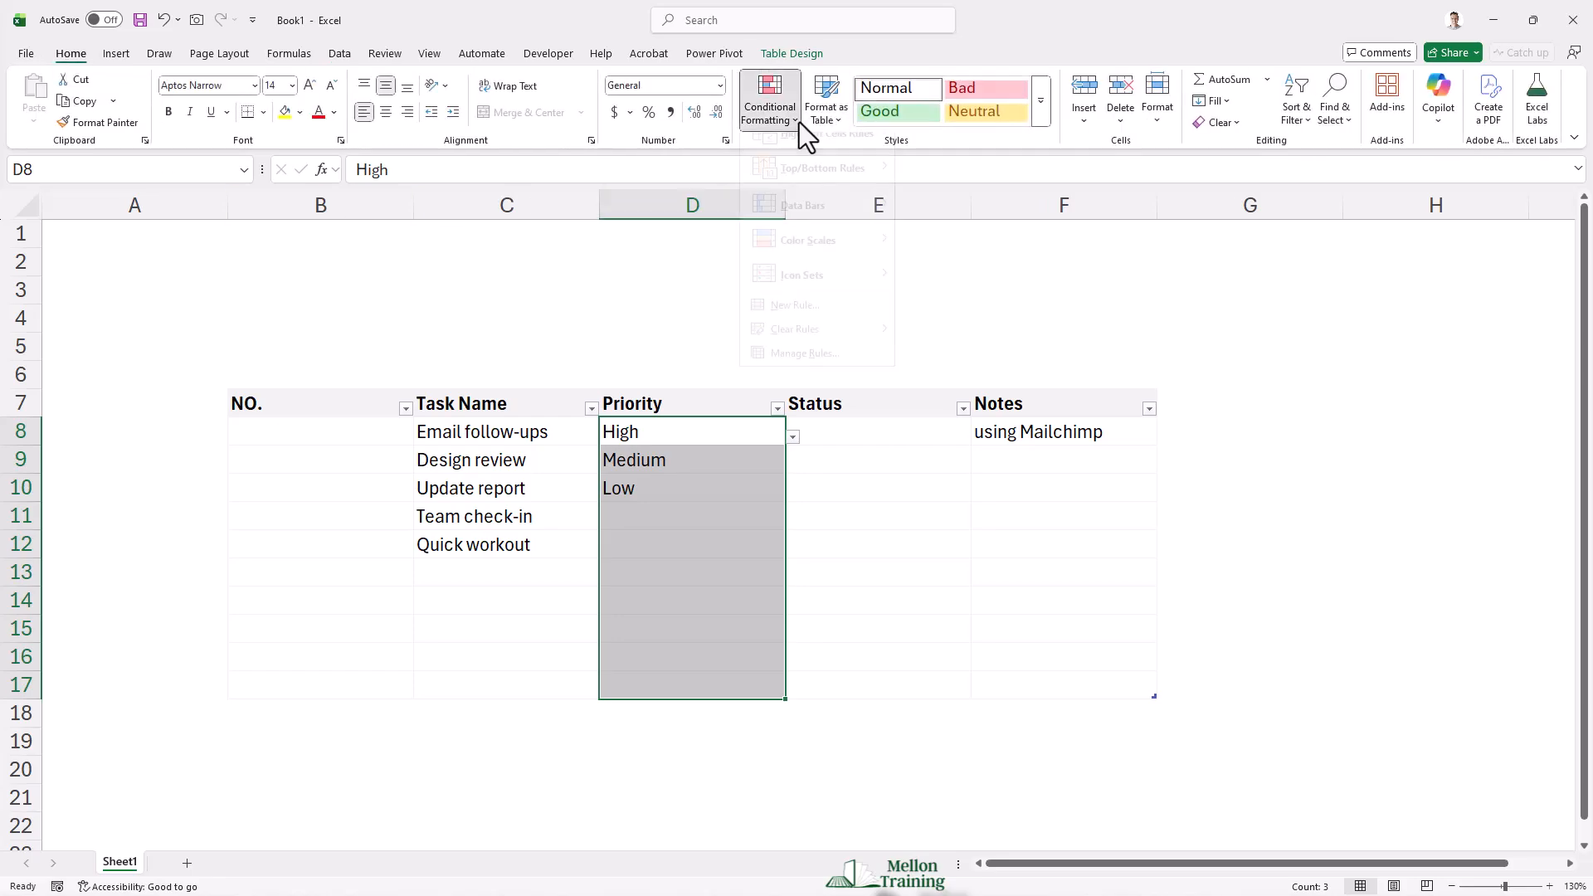
click(844, 325)
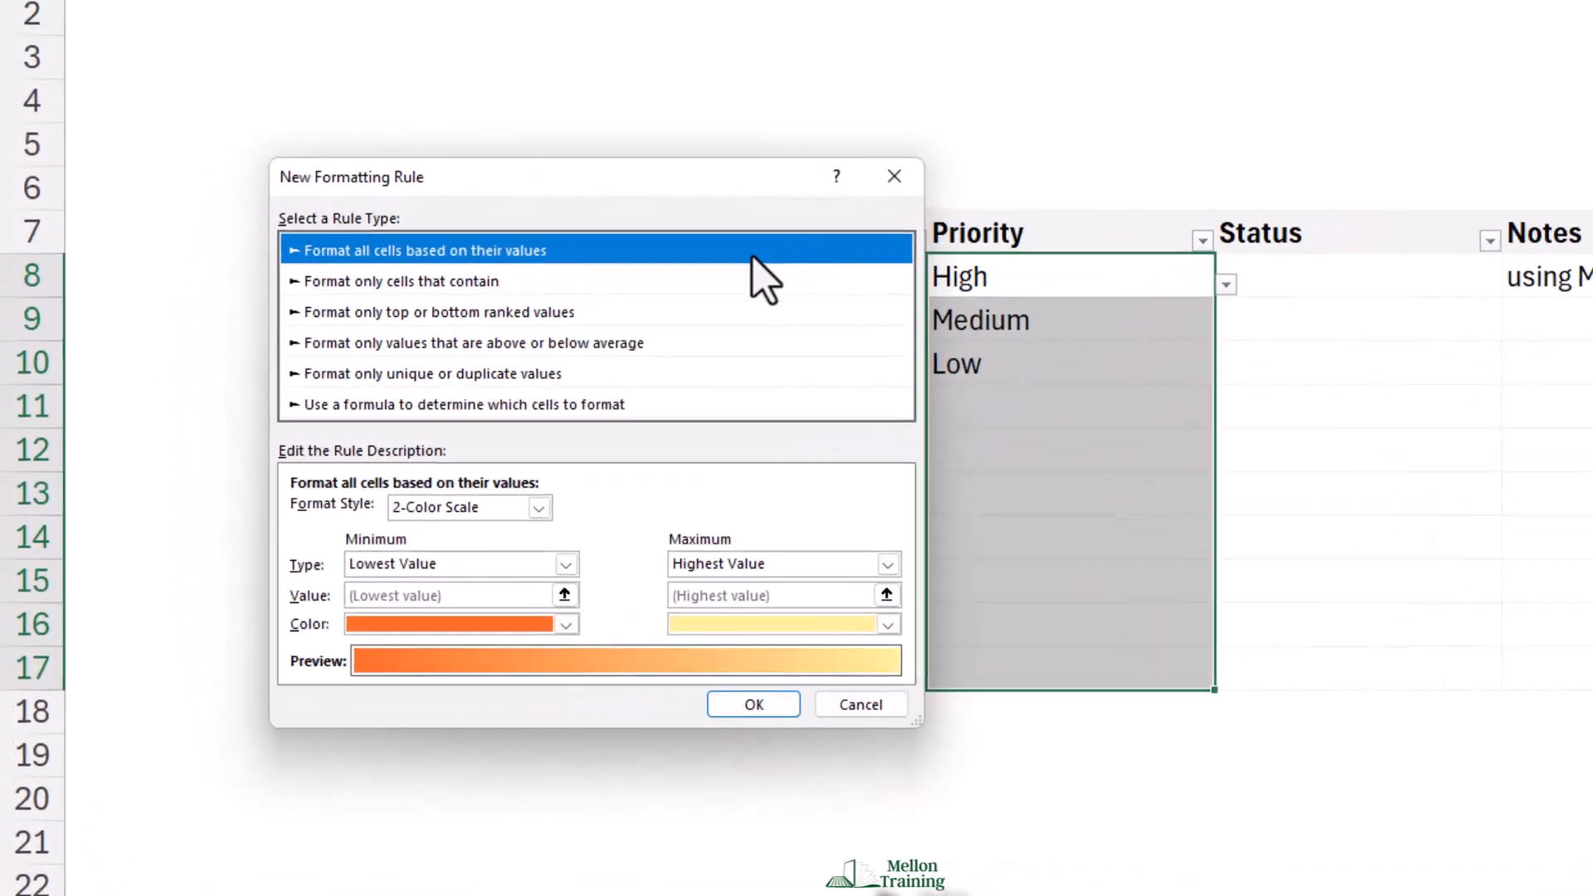
click(481, 283)
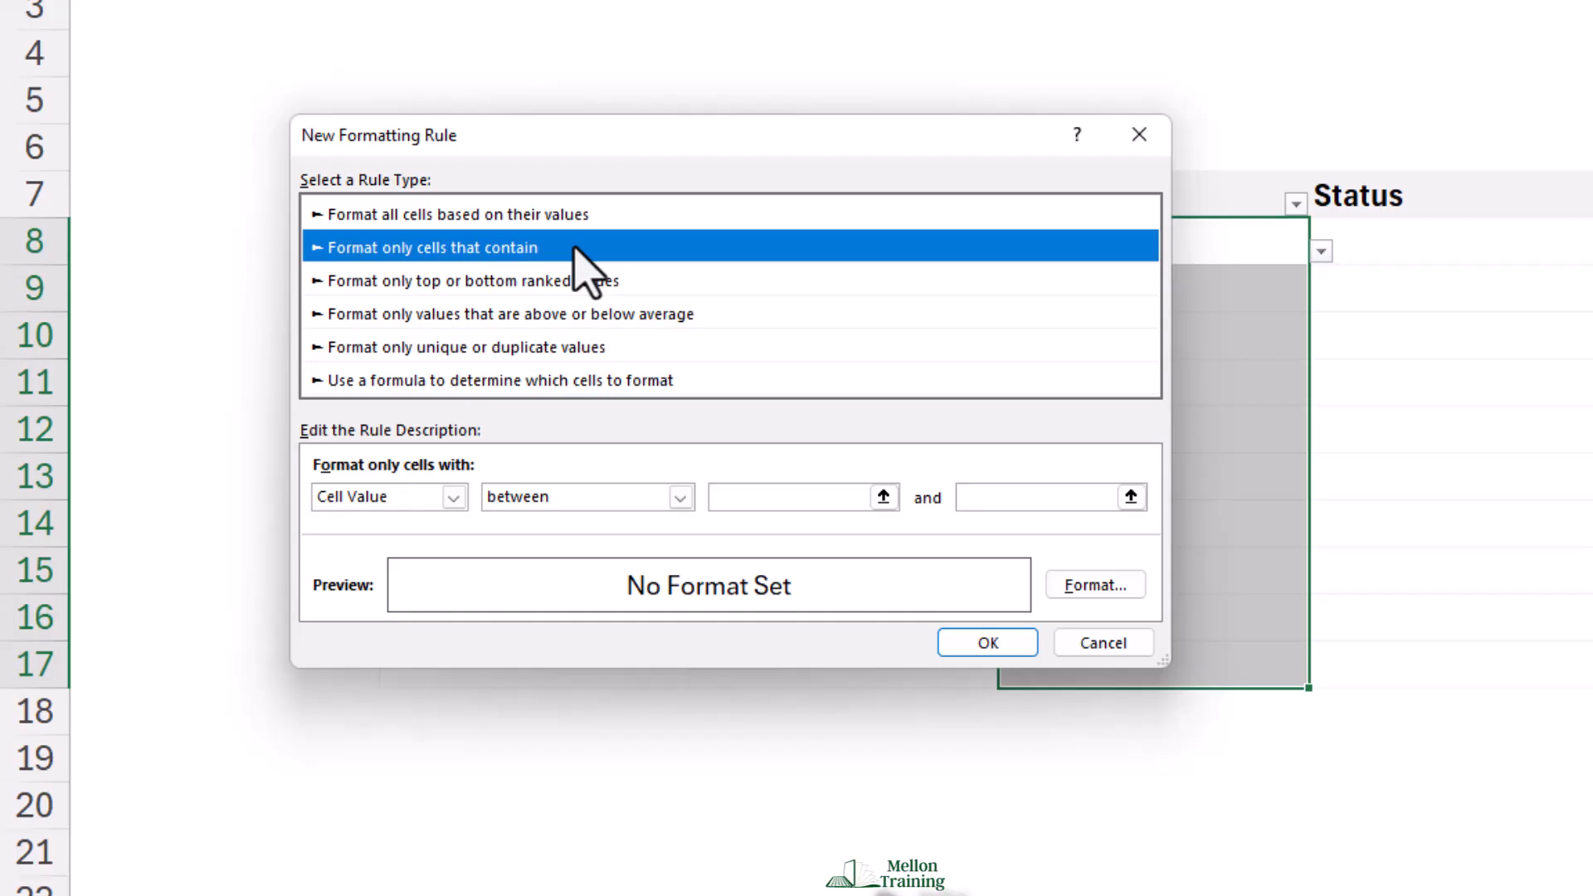
click(679, 497)
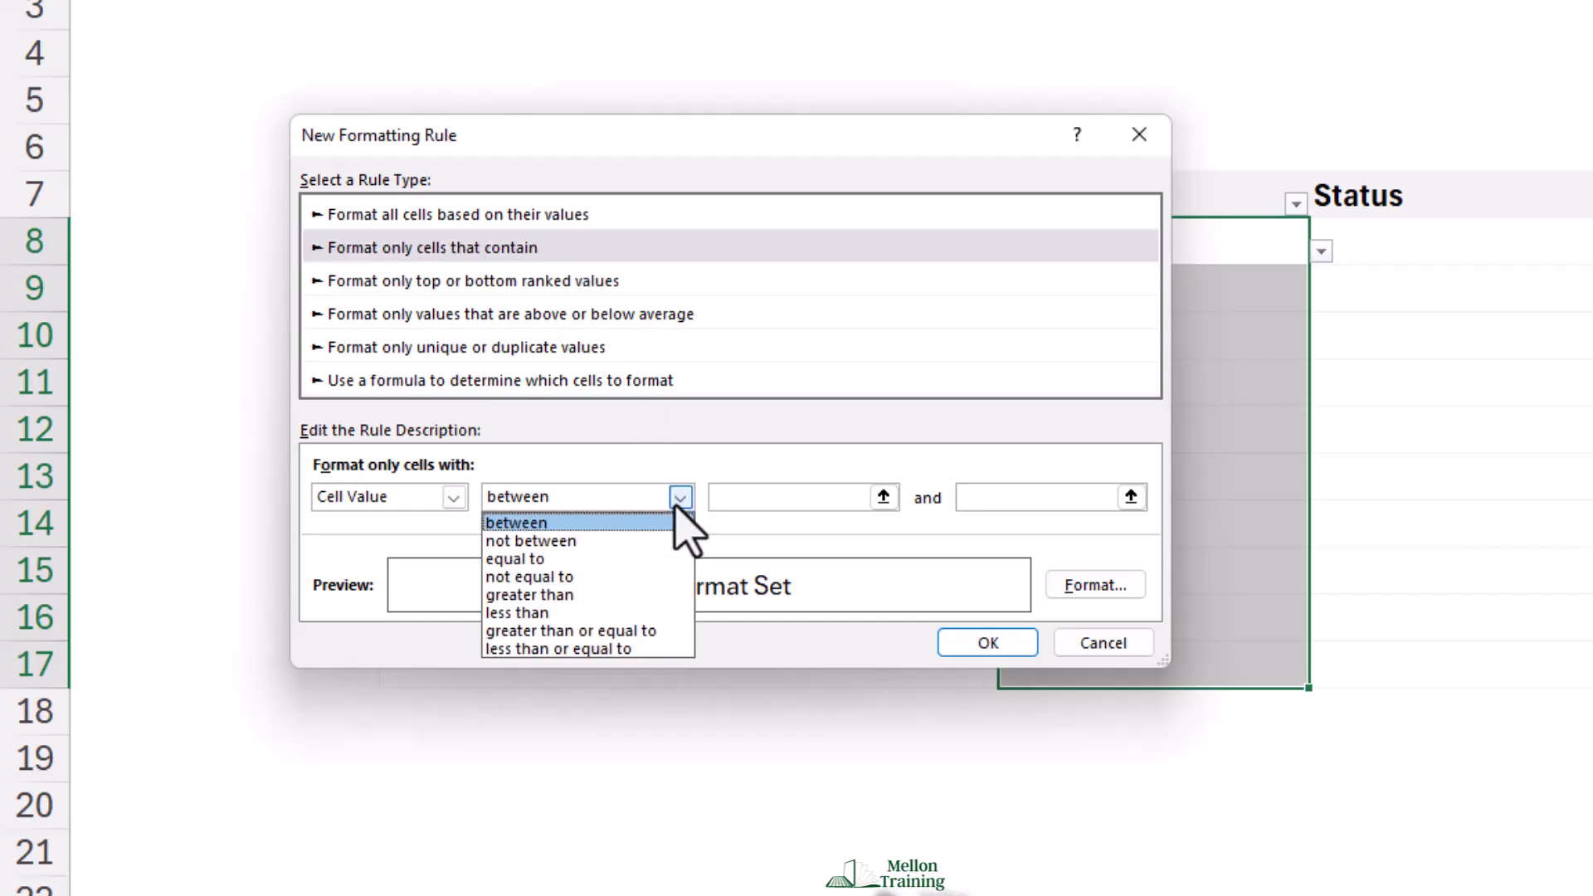
click(594, 563)
click(751, 497)
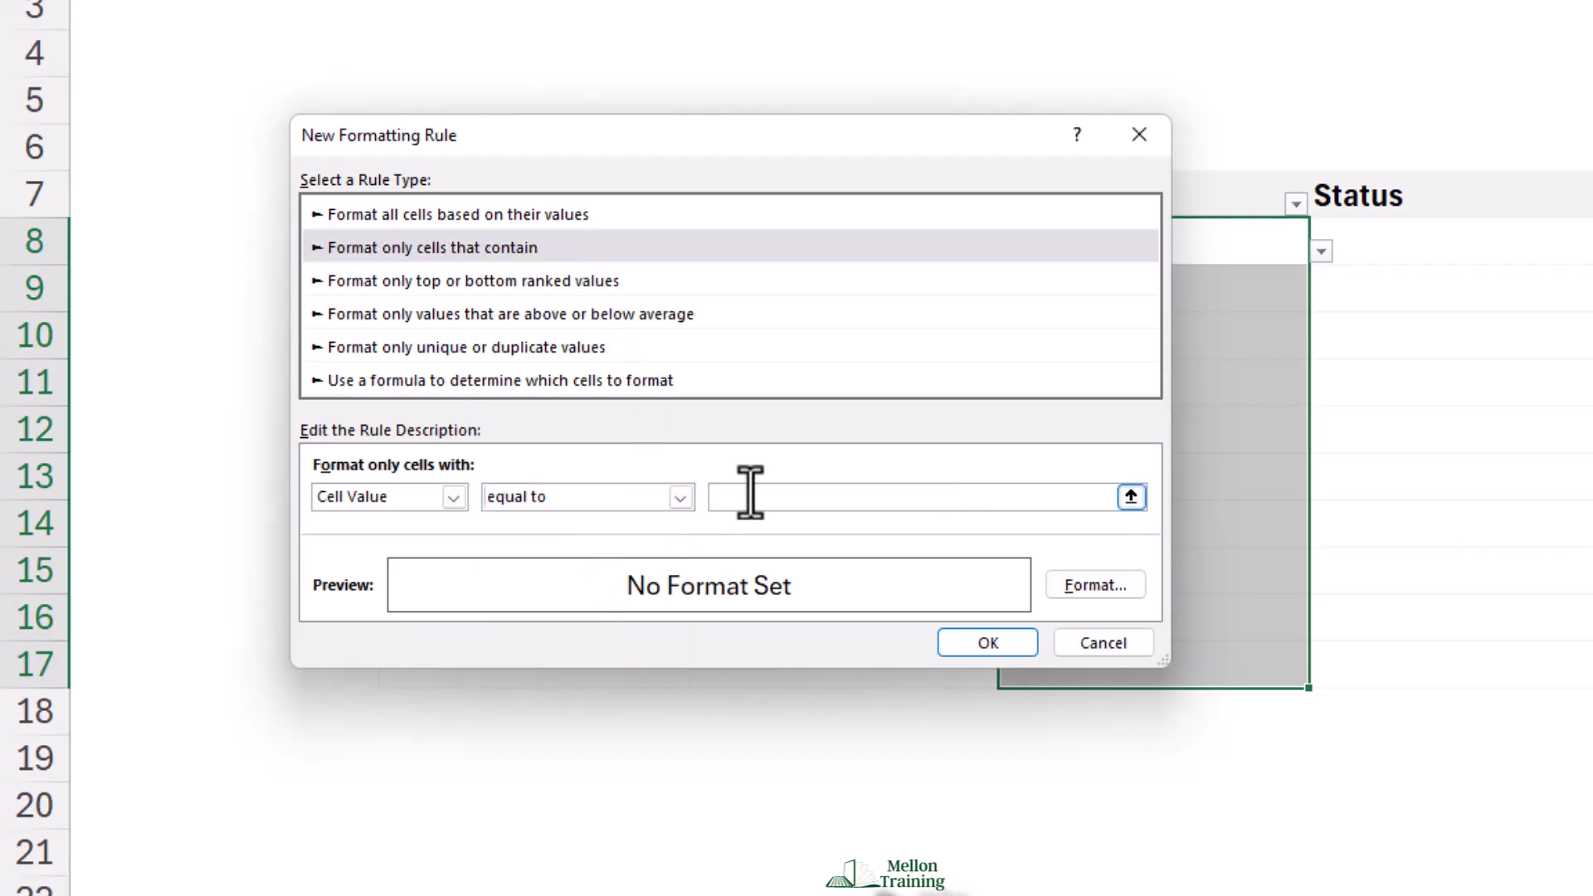
text(High)
Give the High rule a light orange background fill and apply it to the Priority column
click(1096, 586)
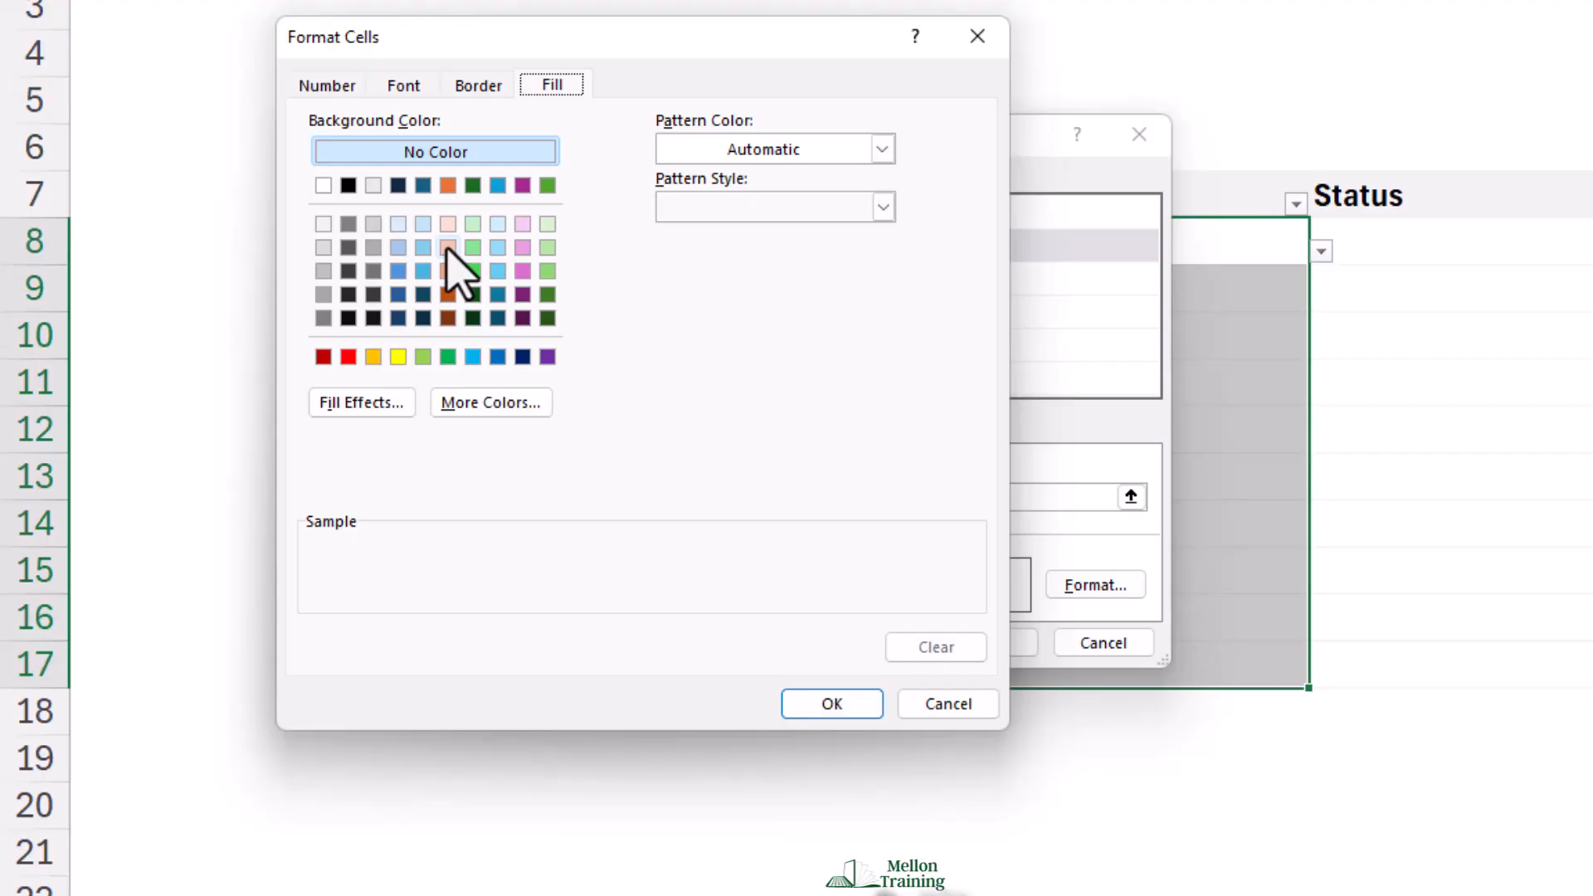
click(448, 247)
click(833, 703)
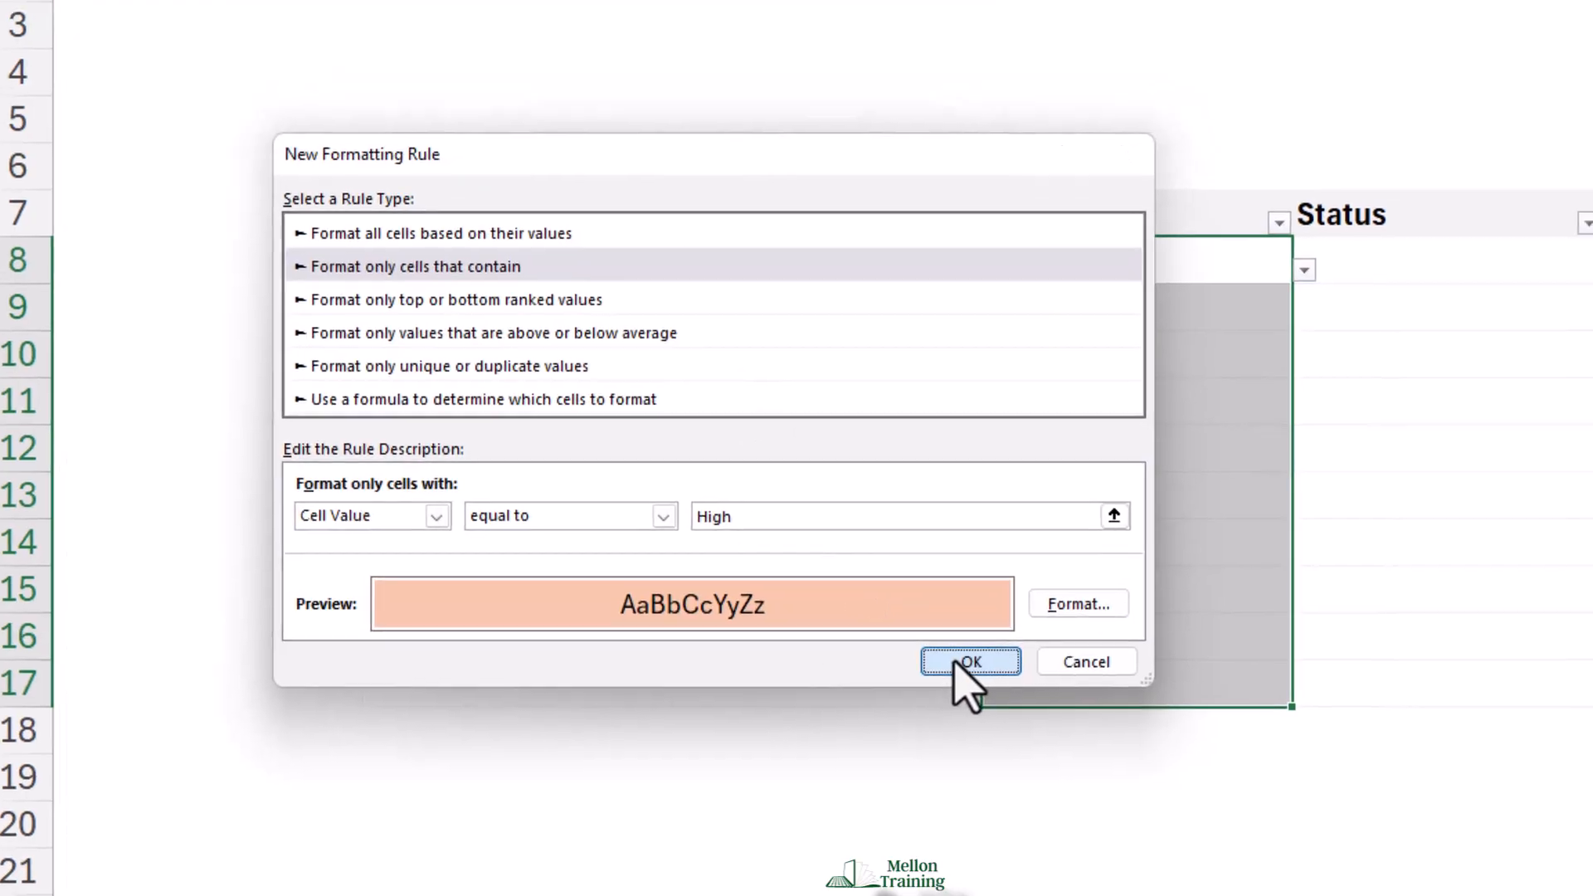
click(984, 646)
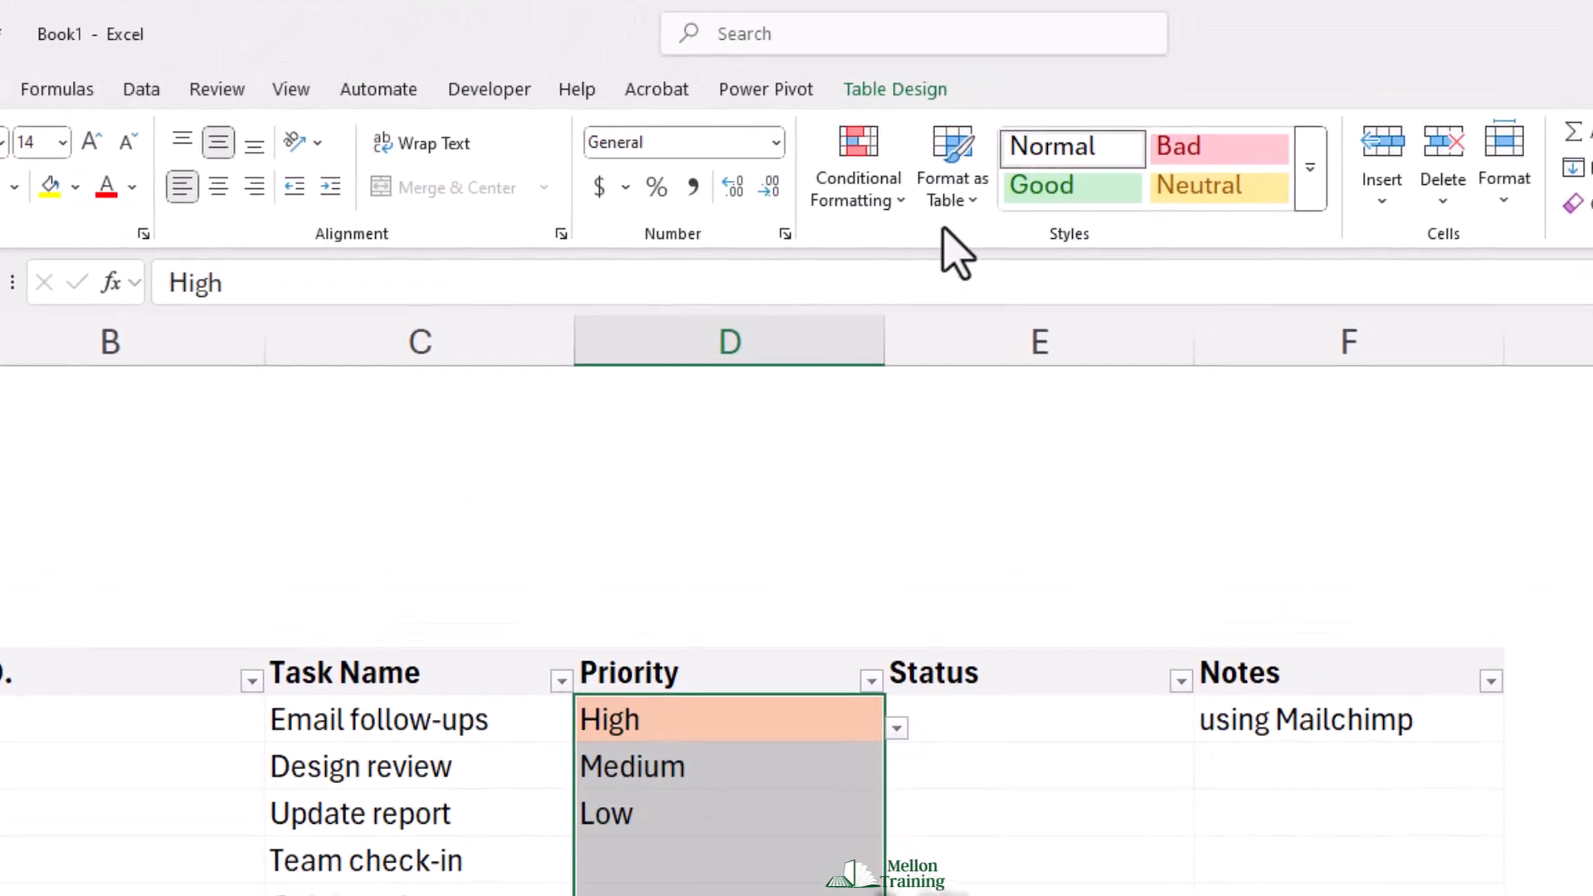
Start a second conditional formatting rule on the Priority cells for cell values equal to Medium
click(898, 198)
click(1017, 538)
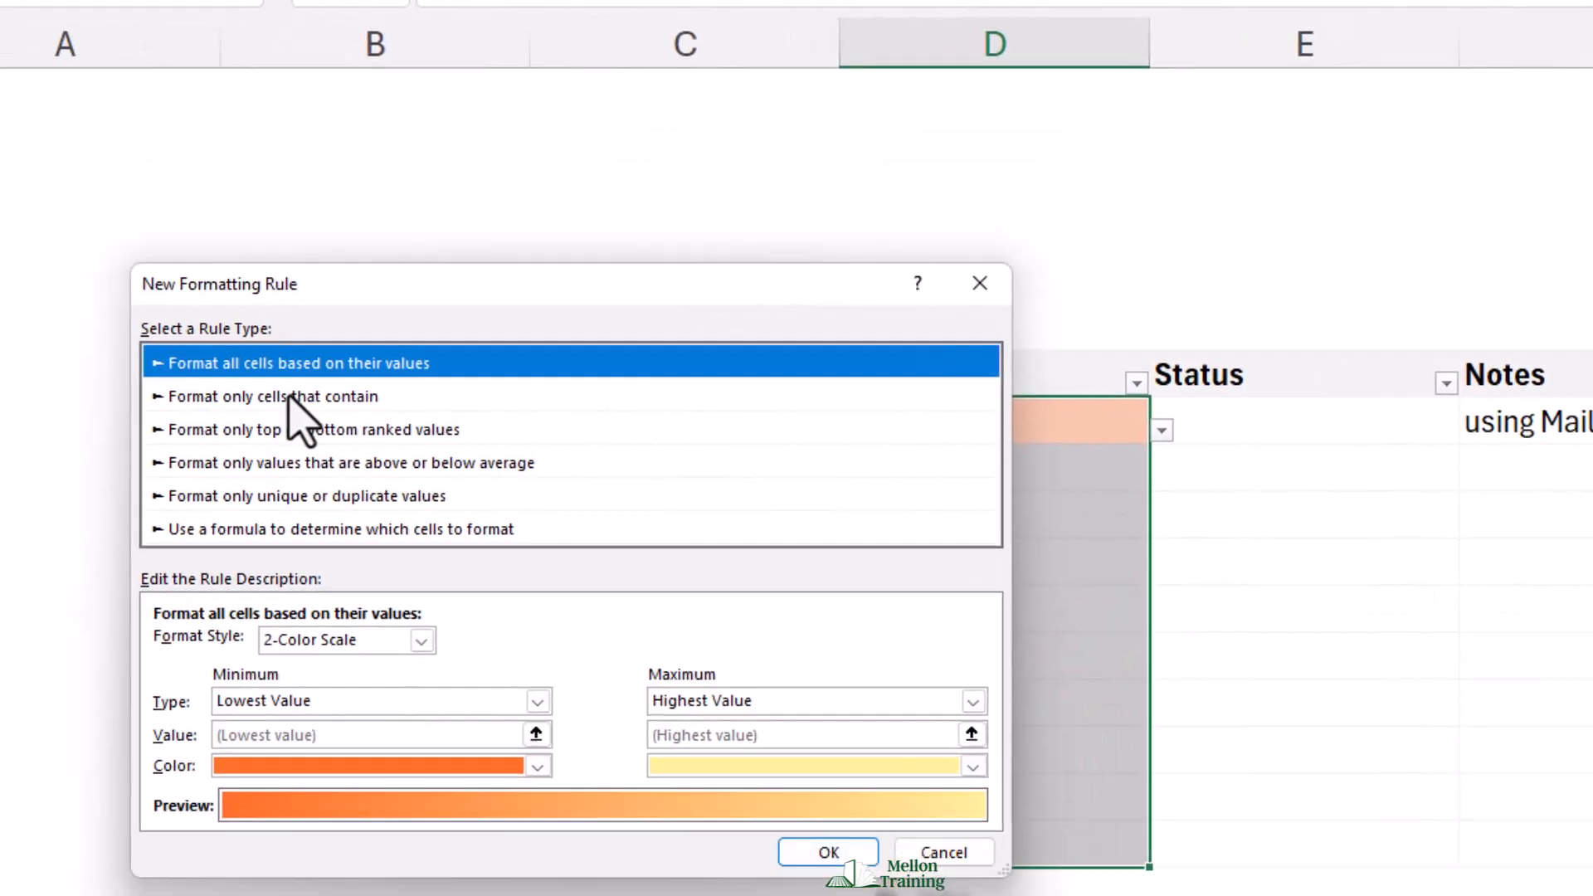
click(17, 697)
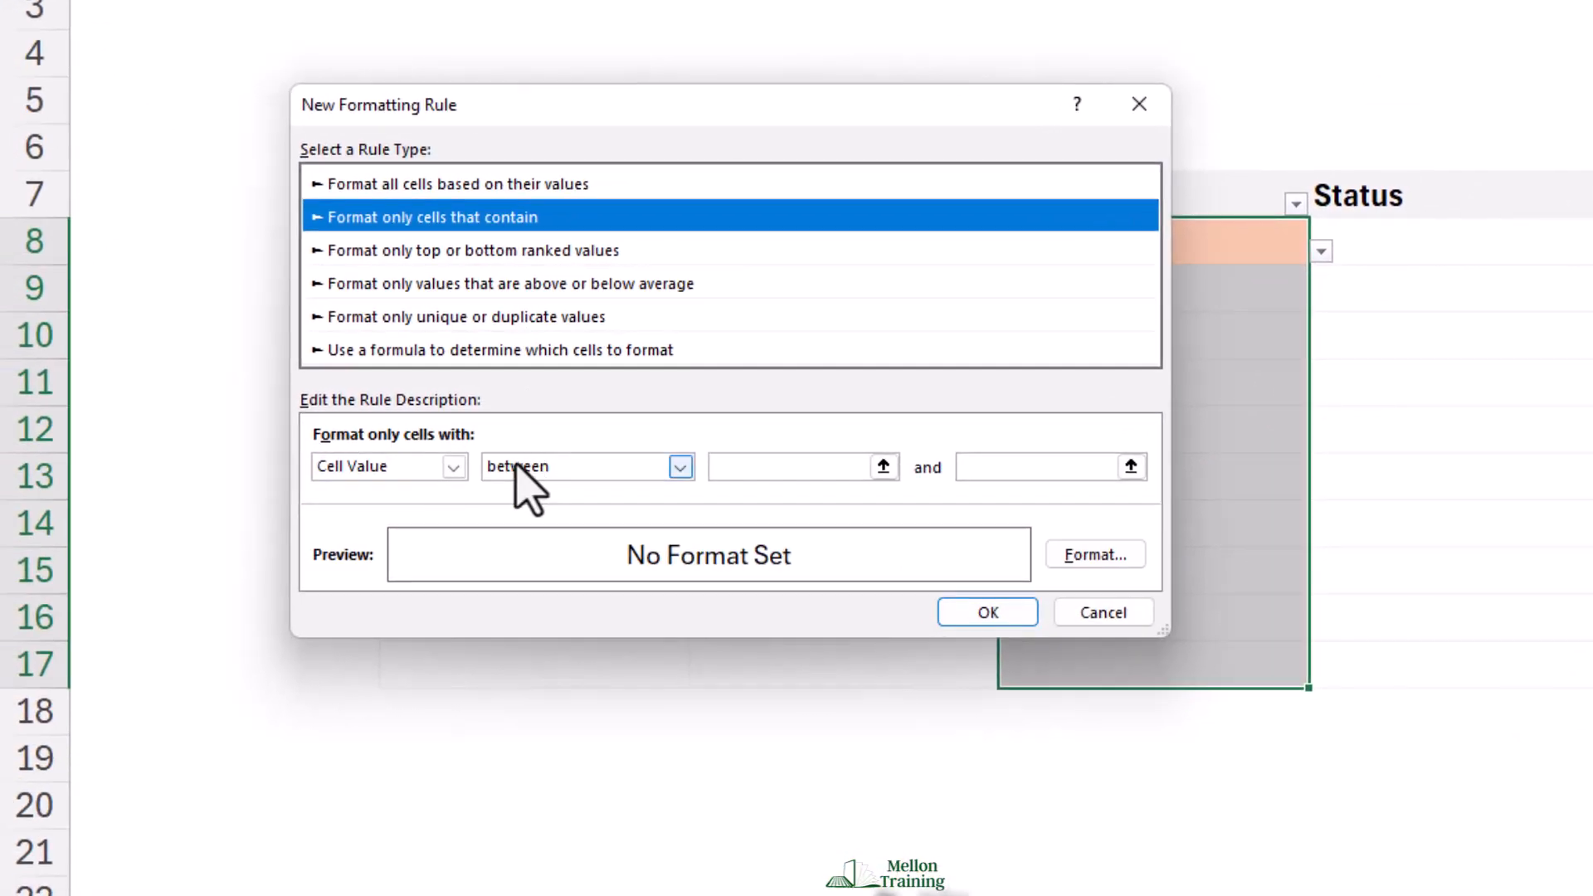
click(455, 467)
click(460, 490)
click(635, 469)
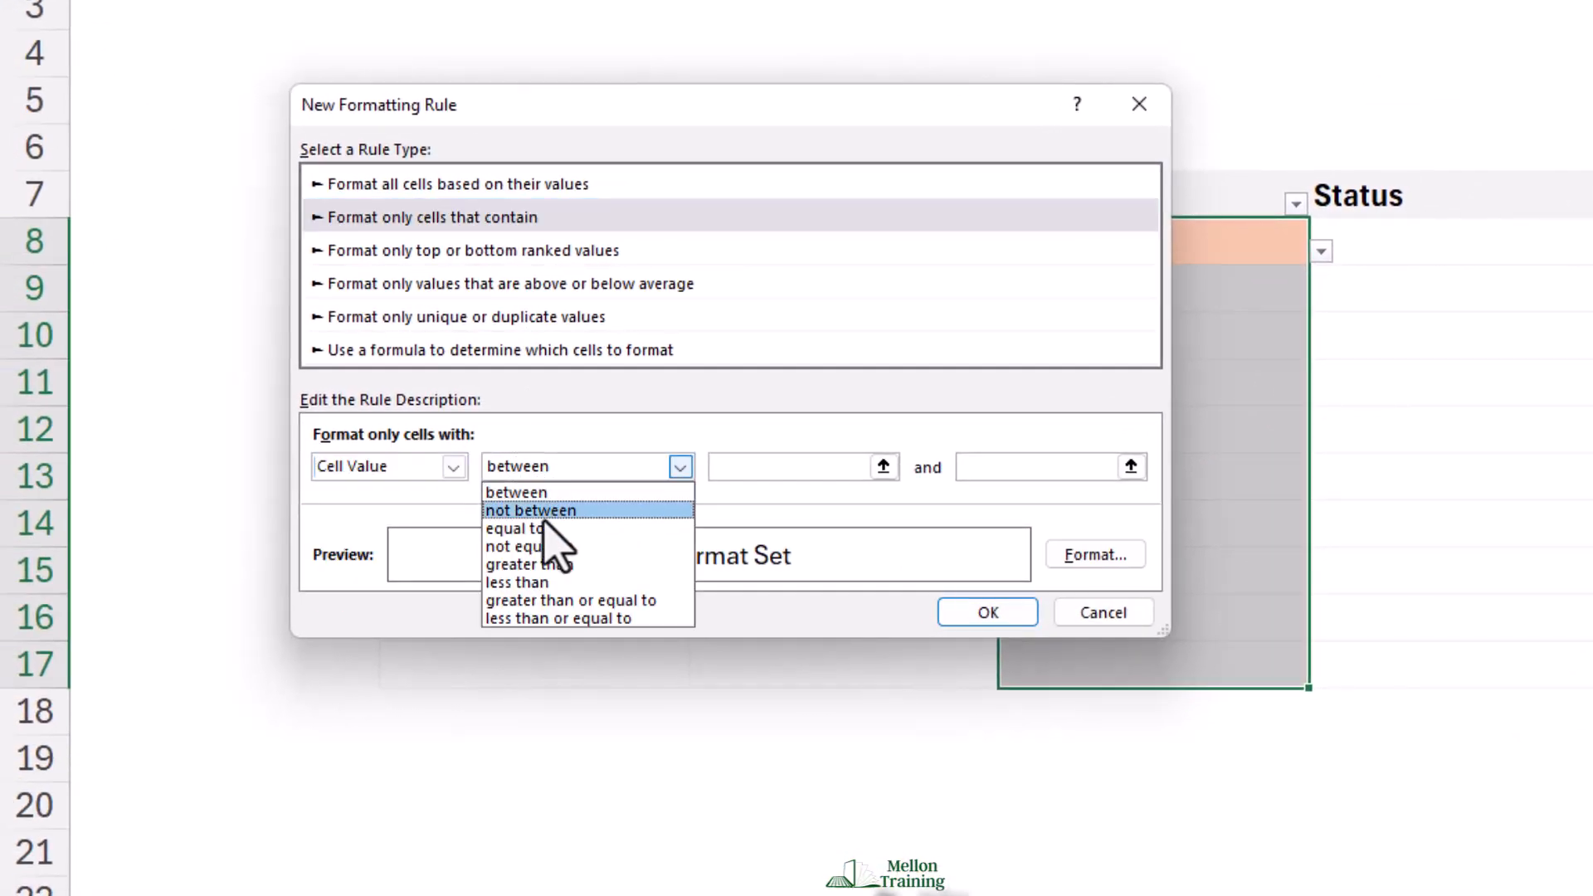
click(639, 529)
click(728, 467)
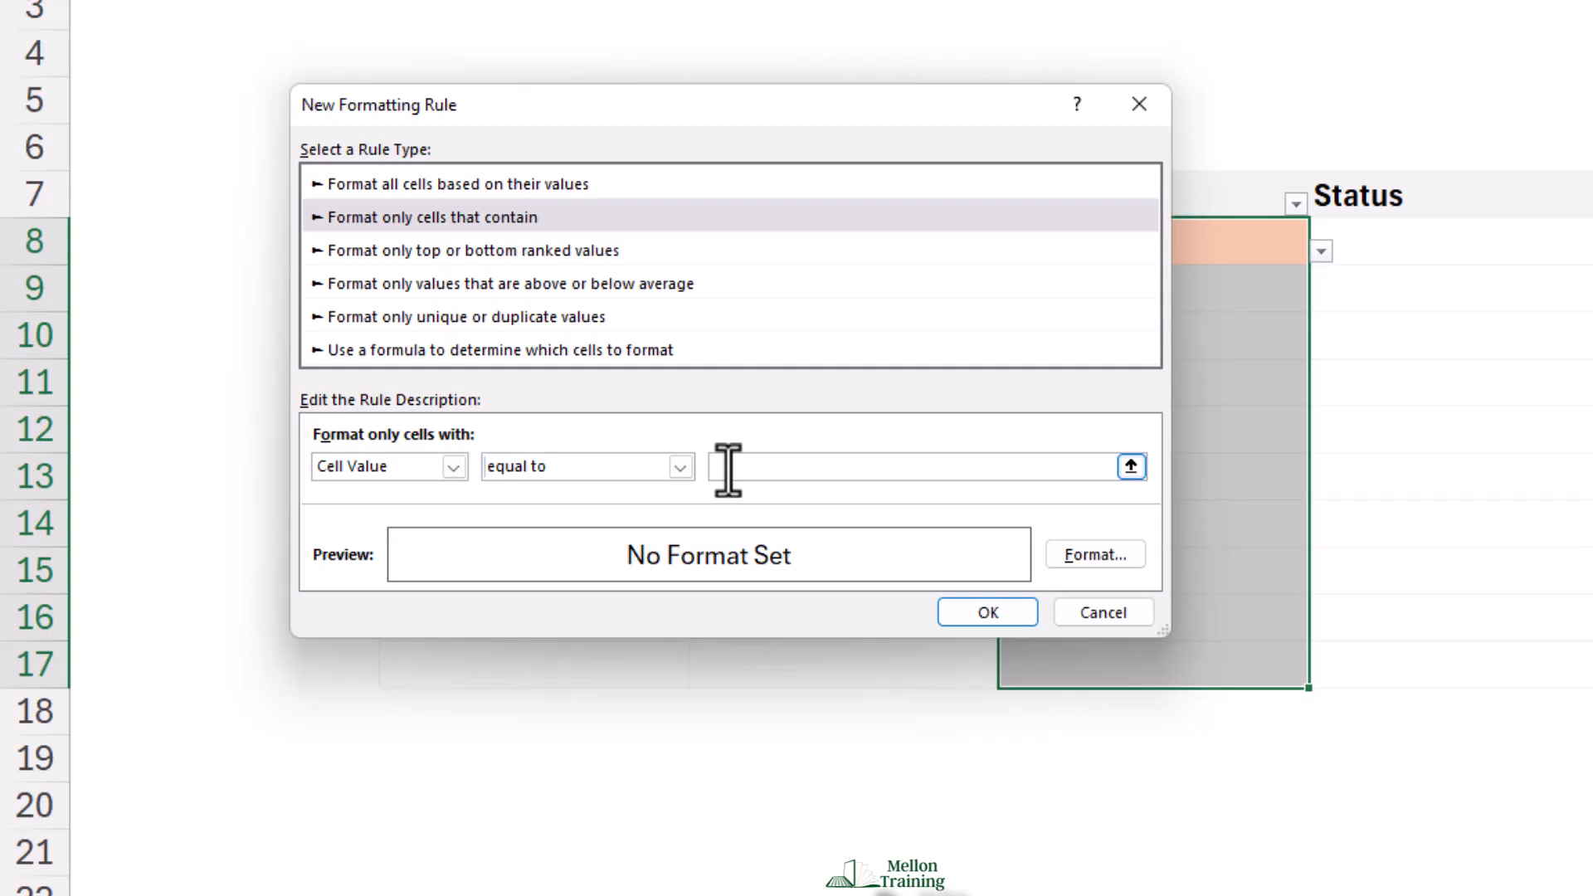
text(Medium)
Give the Medium rule the lightest blue background fill and apply it to the Priority column
click(1097, 555)
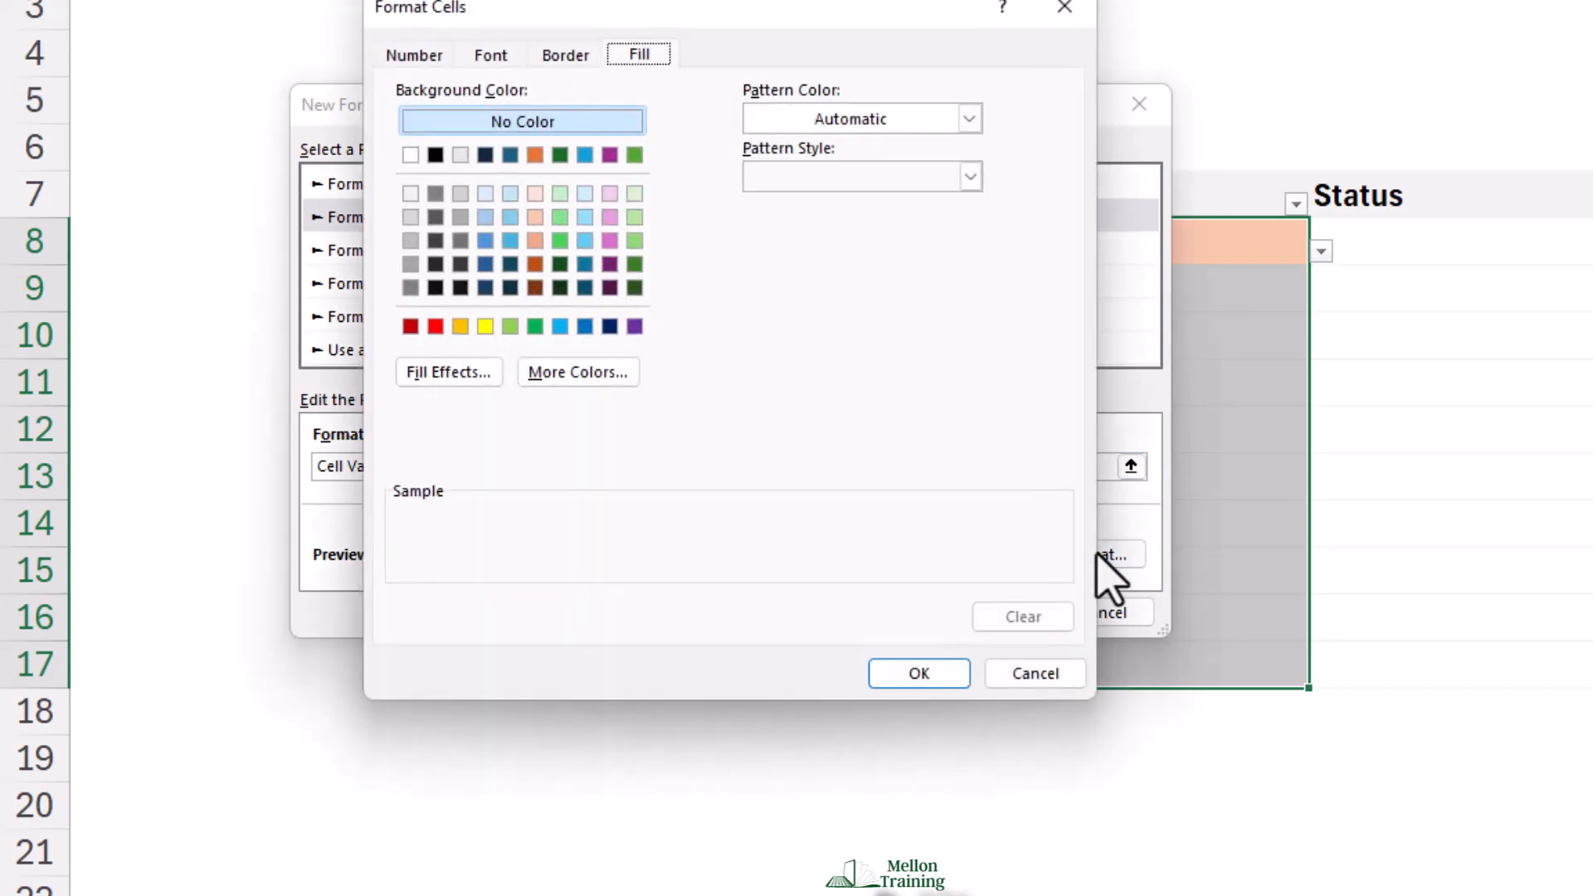
click(585, 193)
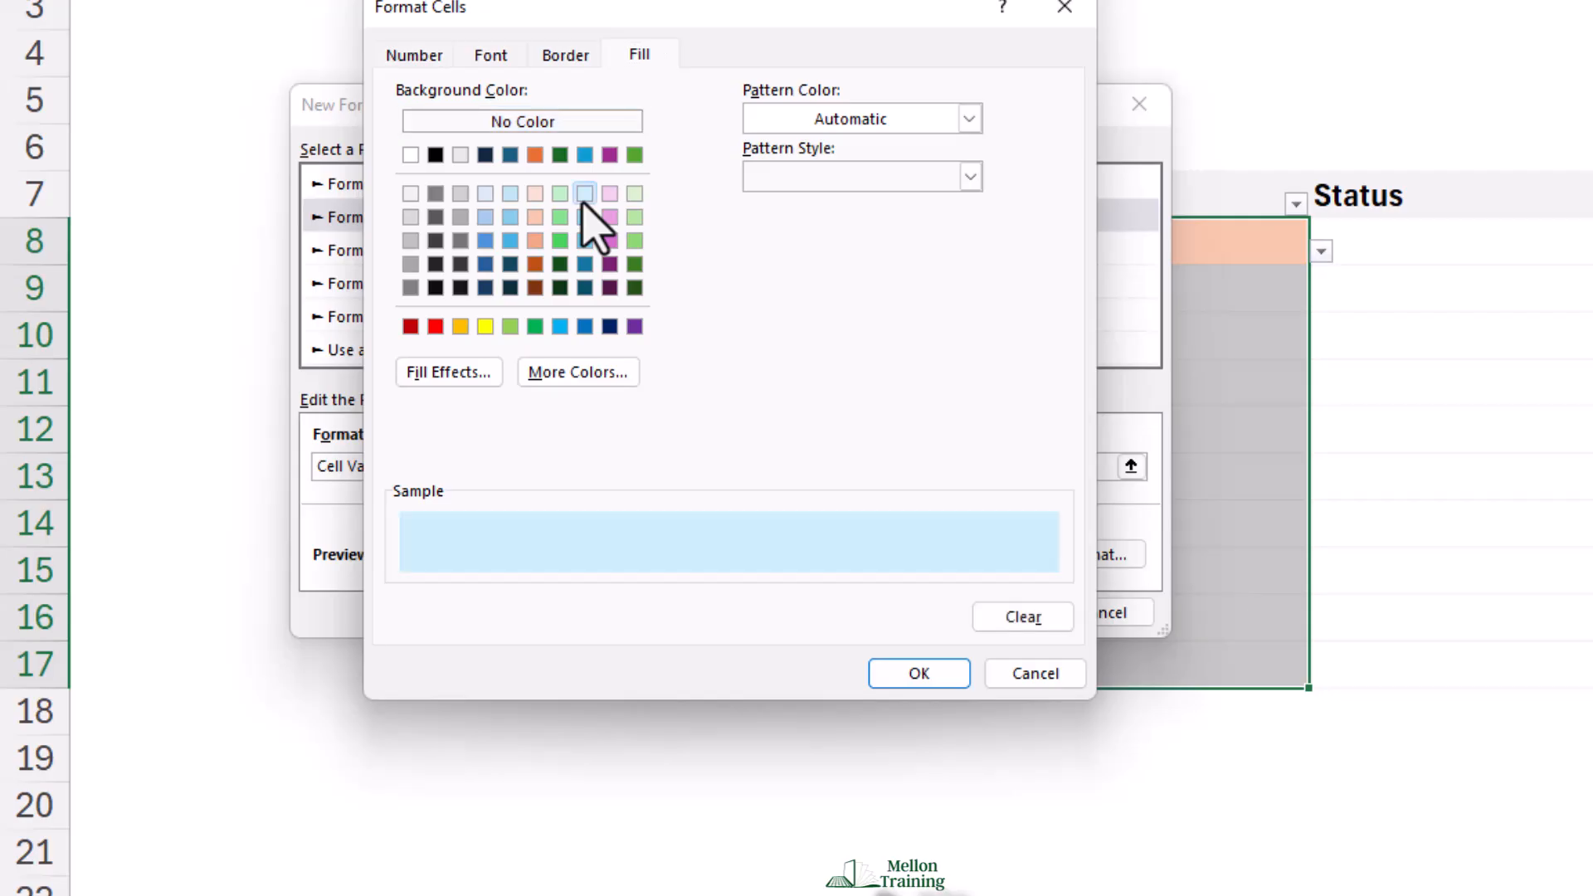
click(918, 683)
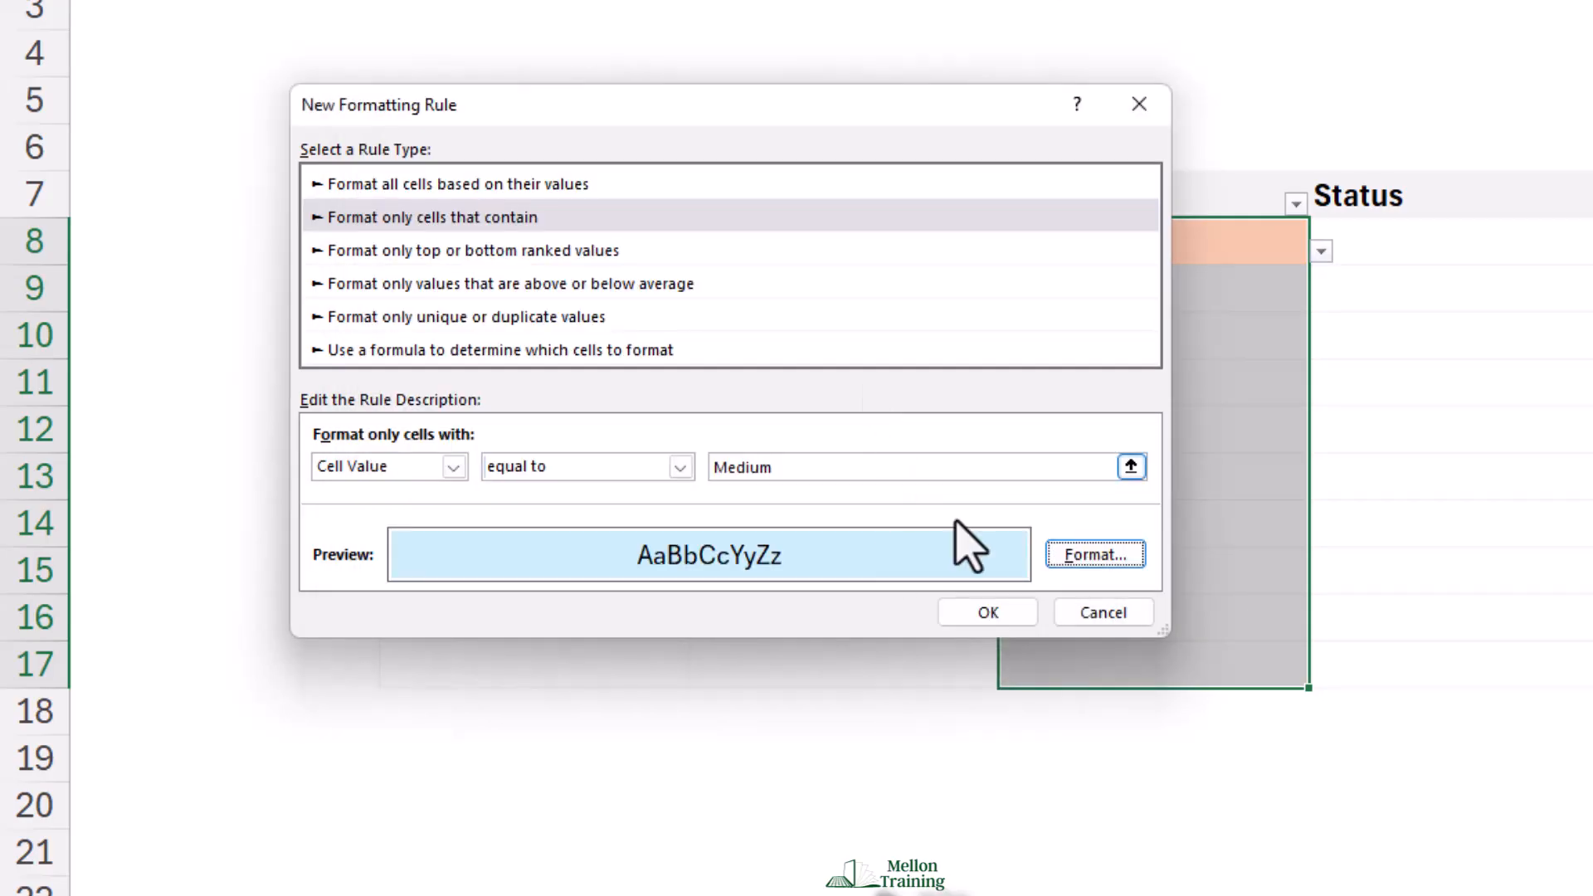
click(1006, 612)
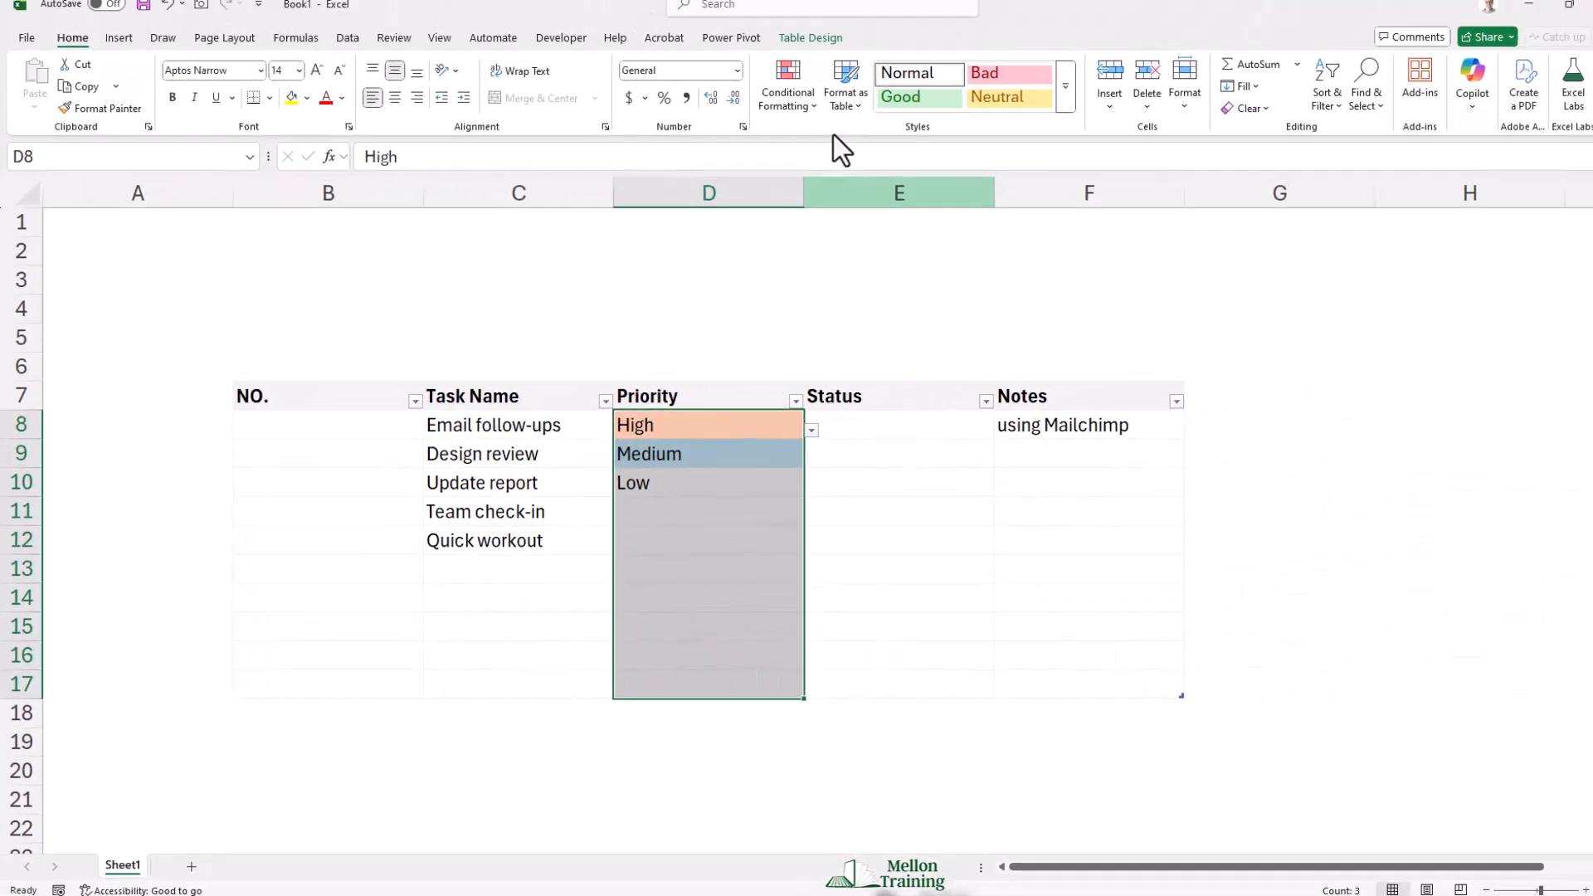
Start a third conditional formatting rule on the Priority cells for cell values equal to Low
click(791, 123)
click(788, 325)
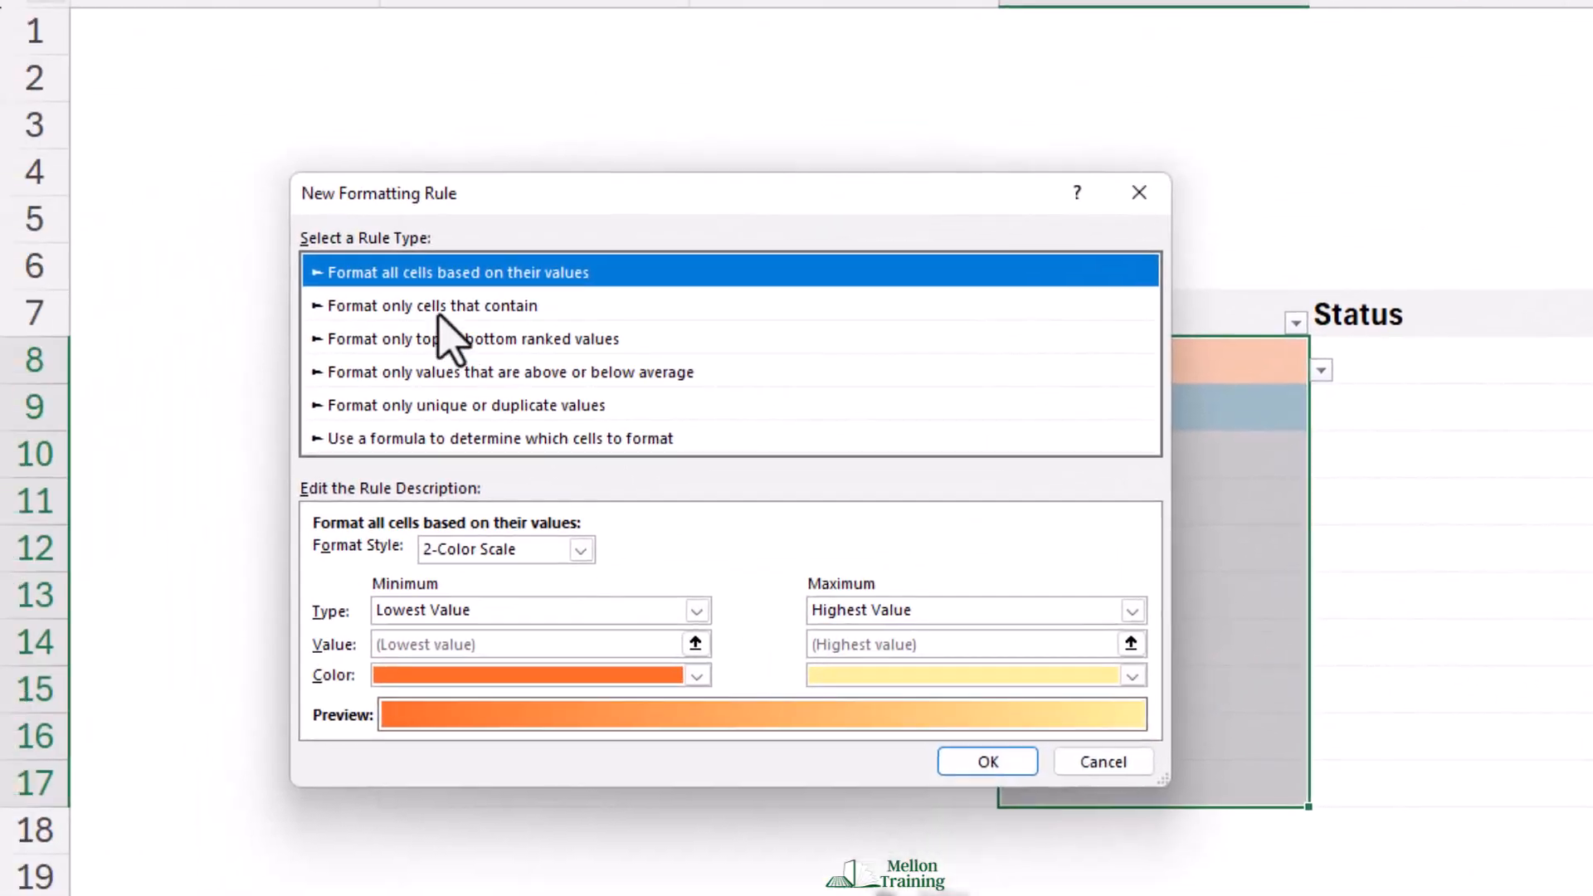
click(167, 463)
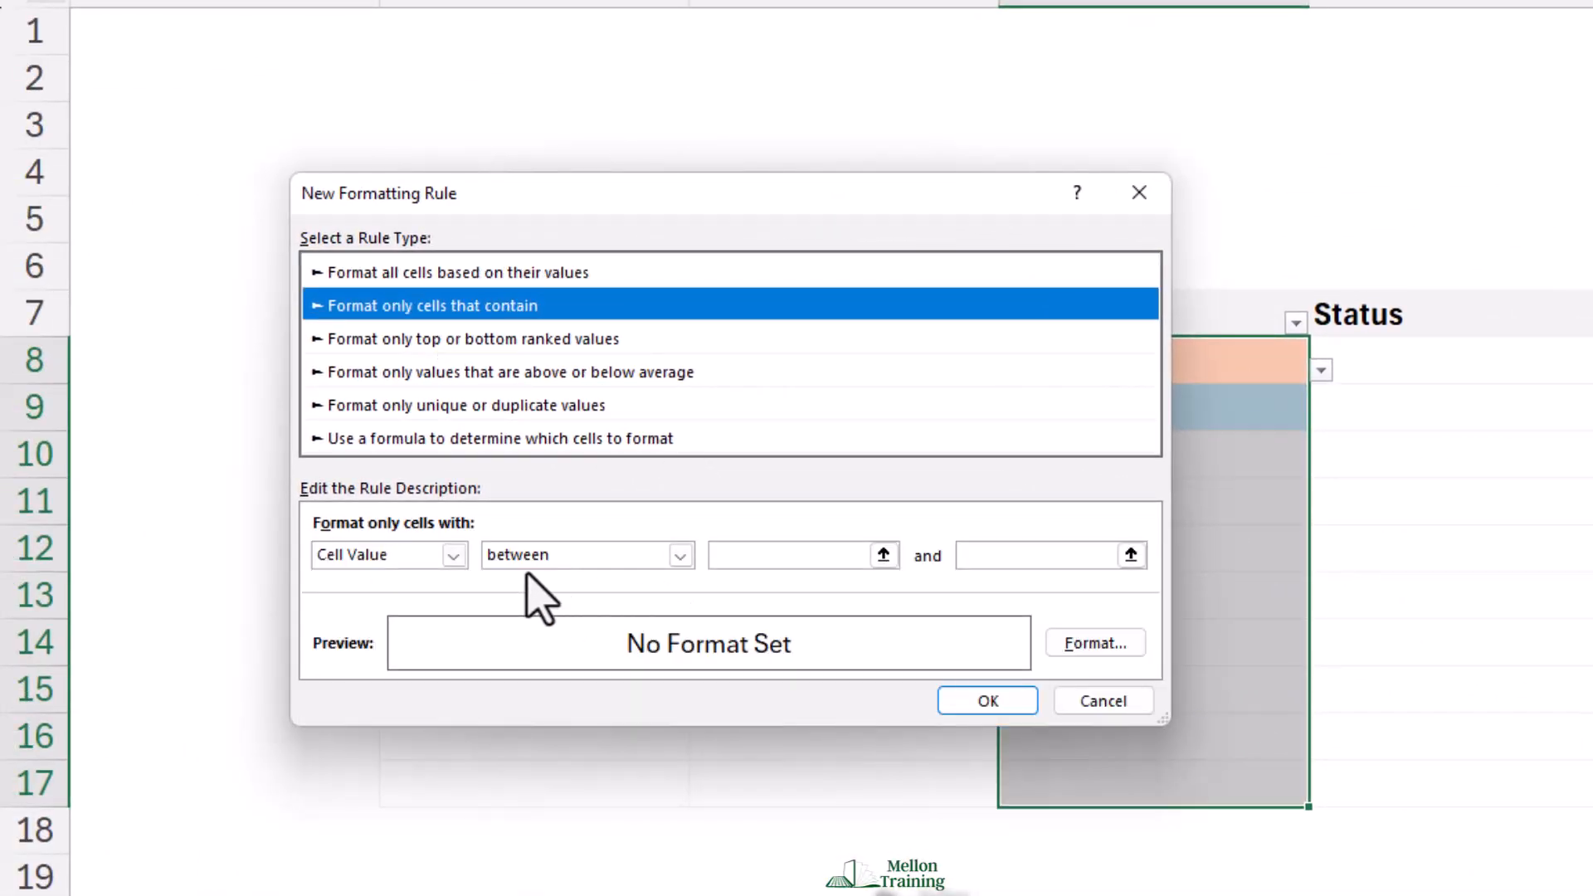
click(336, 712)
click(639, 618)
click(786, 554)
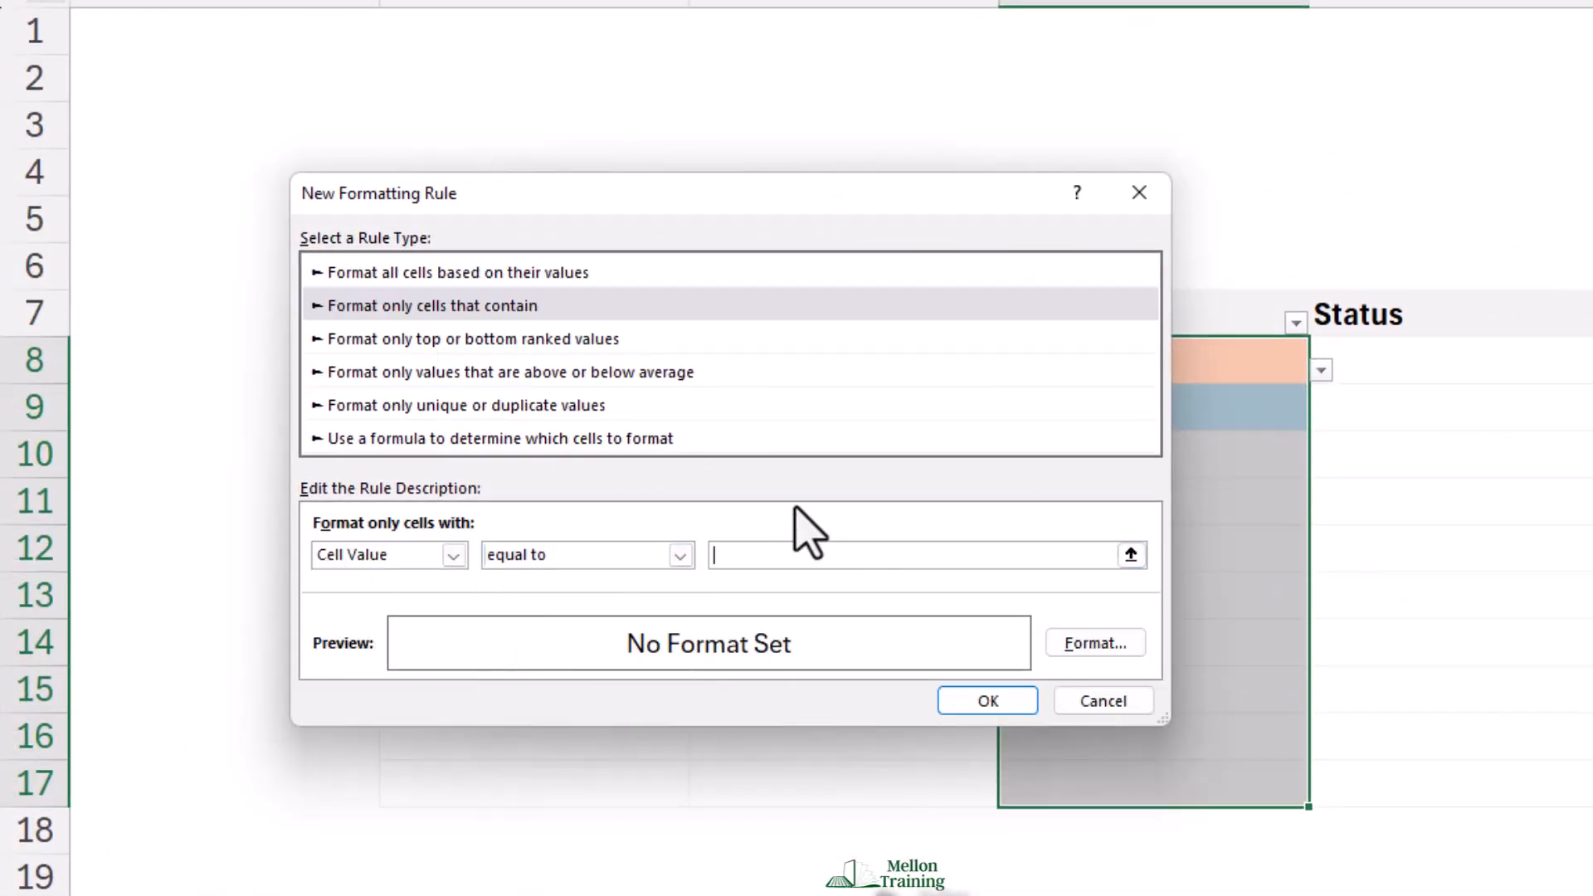
text(Low)
Give the Low rule the lightest green background fill and apply it to the Priority column
click(1095, 643)
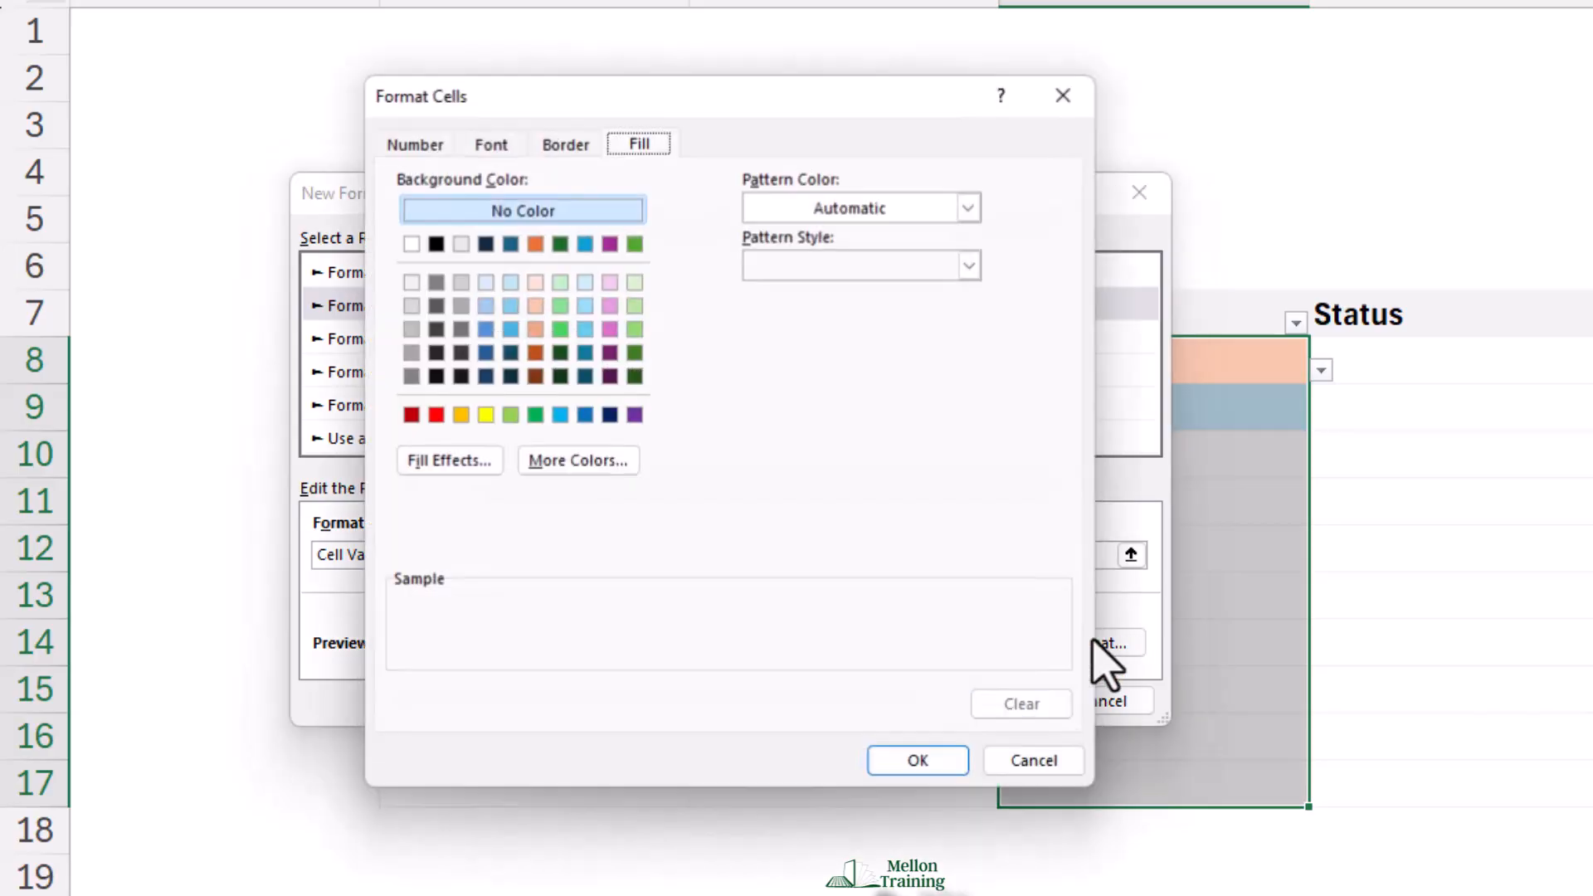
click(559, 284)
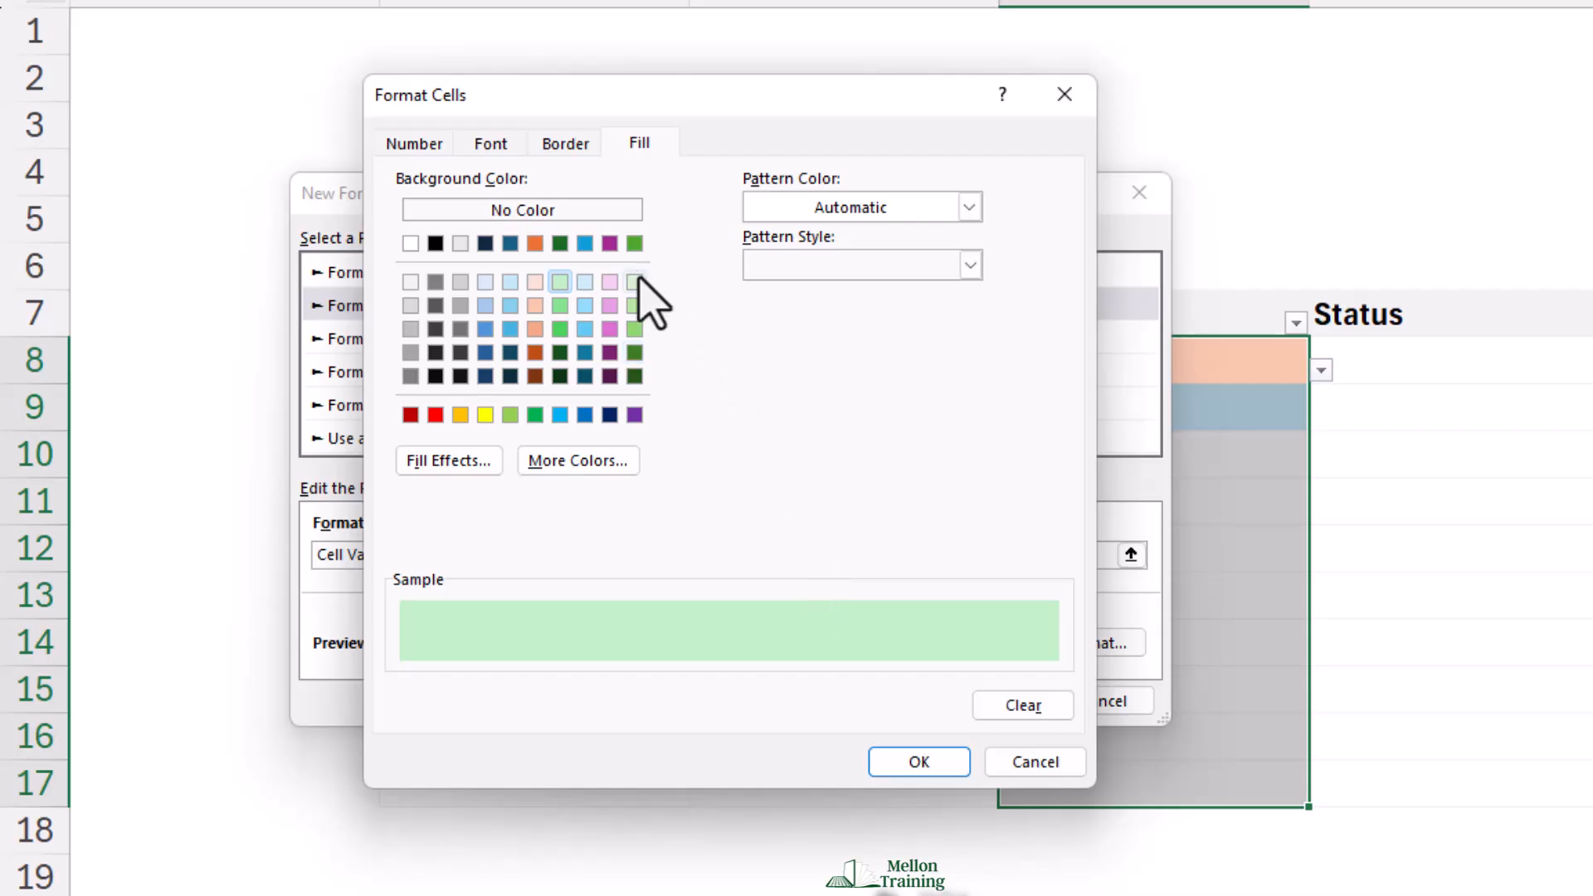
click(921, 762)
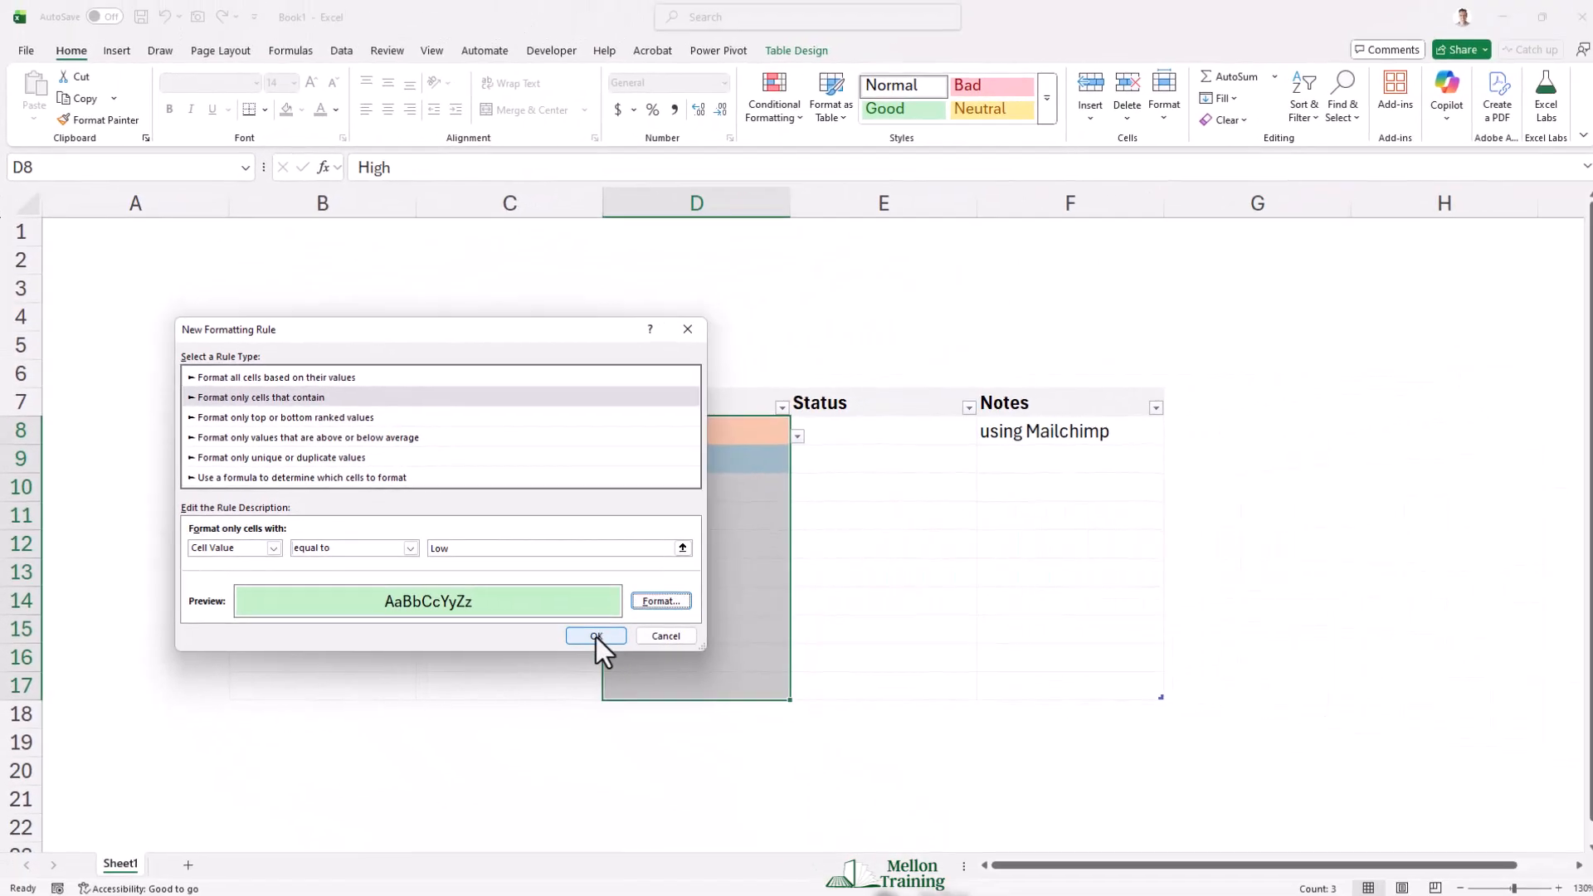
click(596, 636)
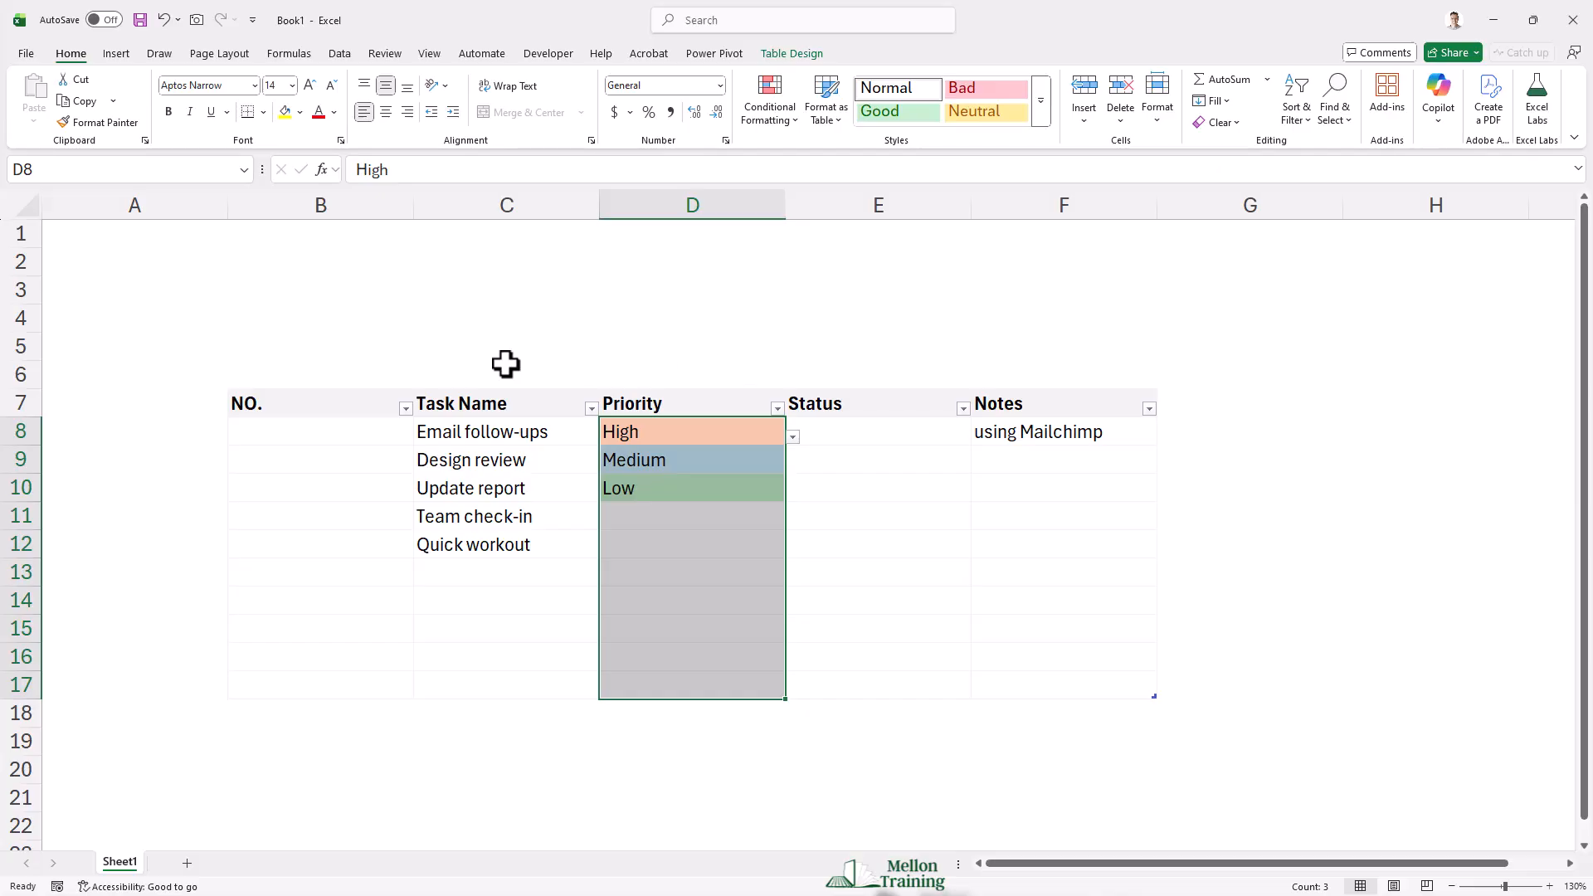
Enter the status labels Not Started, In Progress and Completed in cells B2, C2 and D2, and center them
click(308, 262)
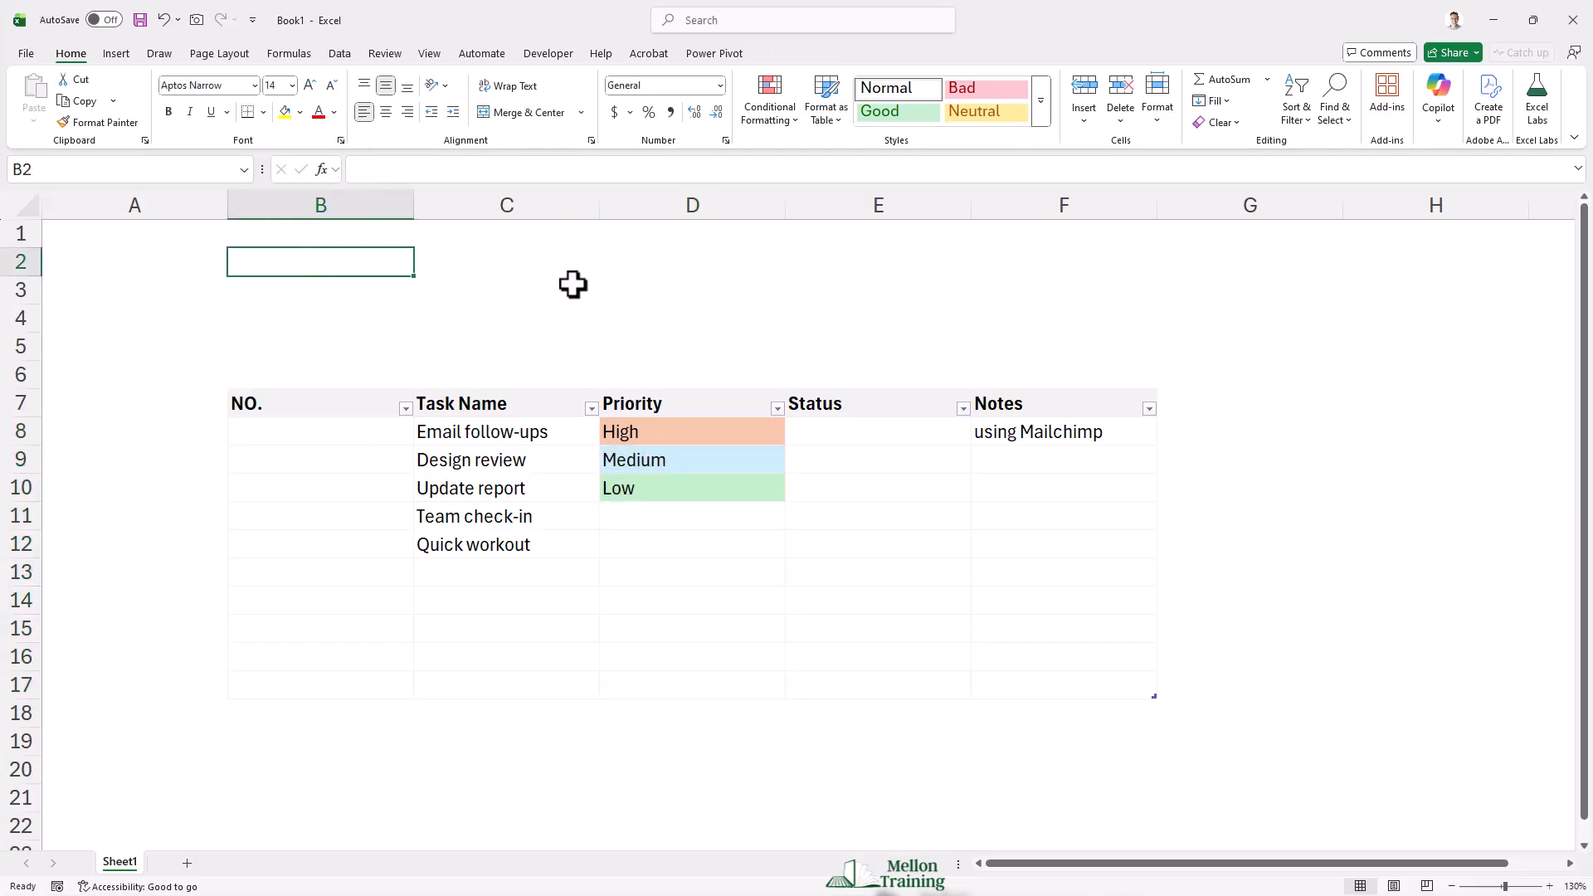
text(No)
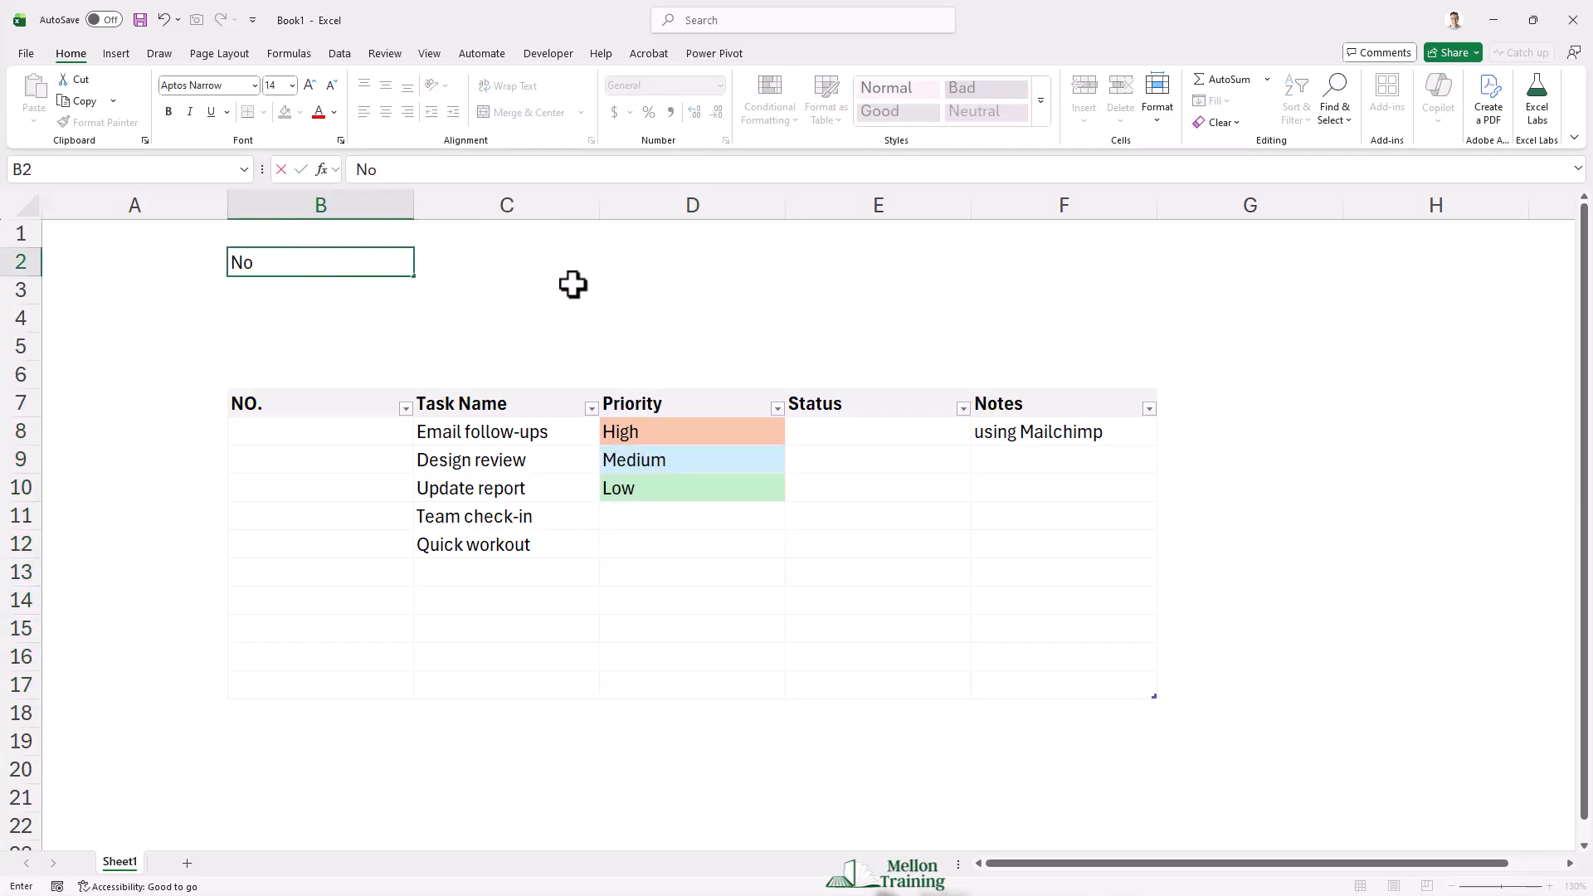
text(t Started)
key(Return)
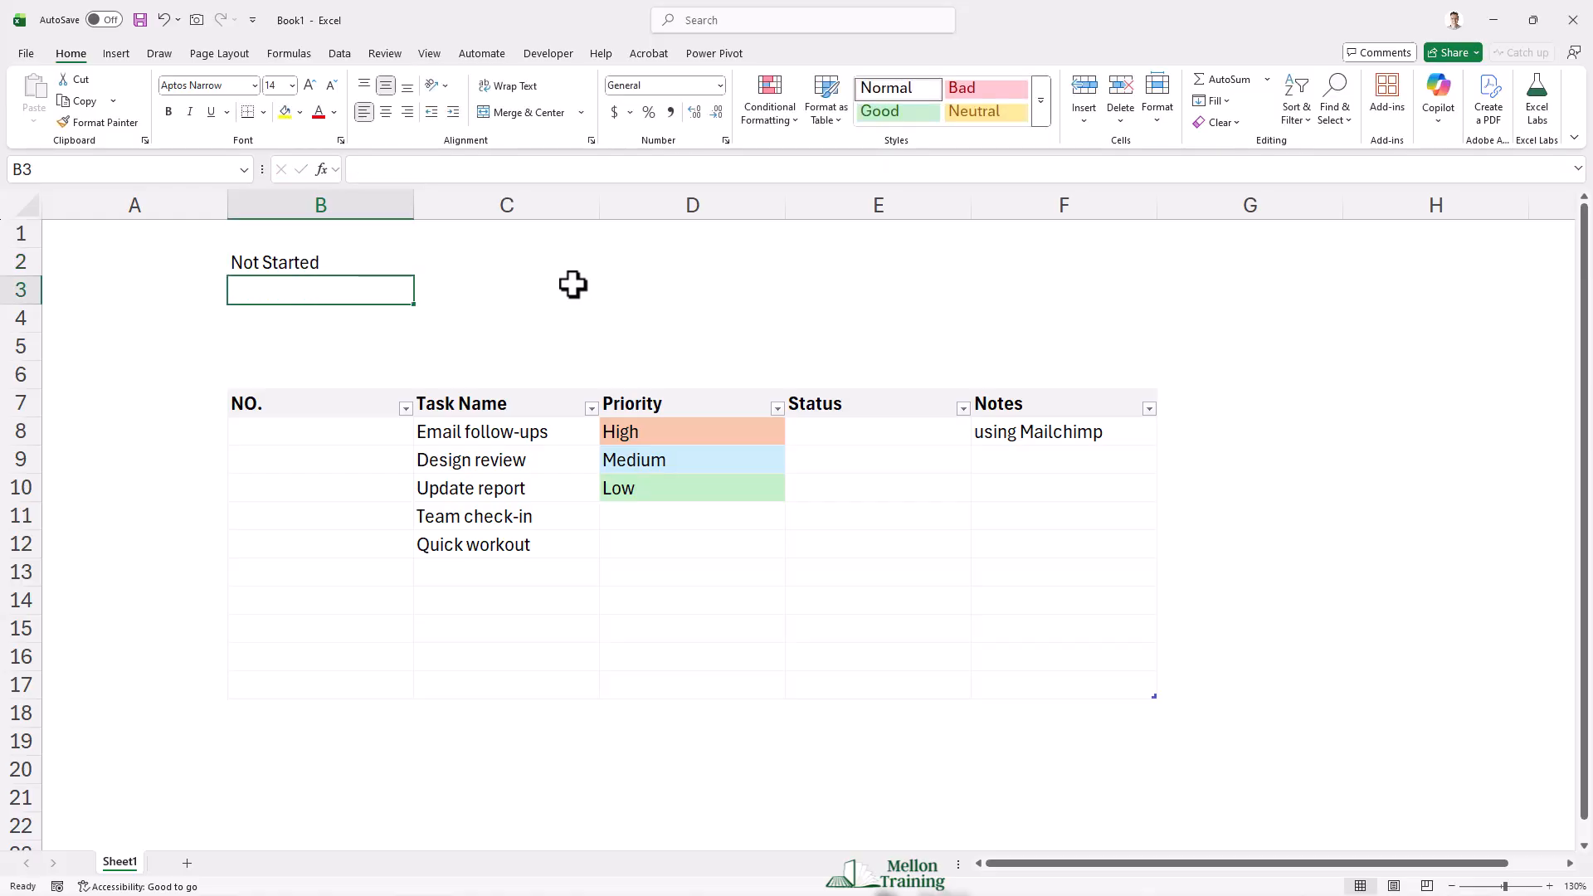
key(Up)
key(Right)
text(In )
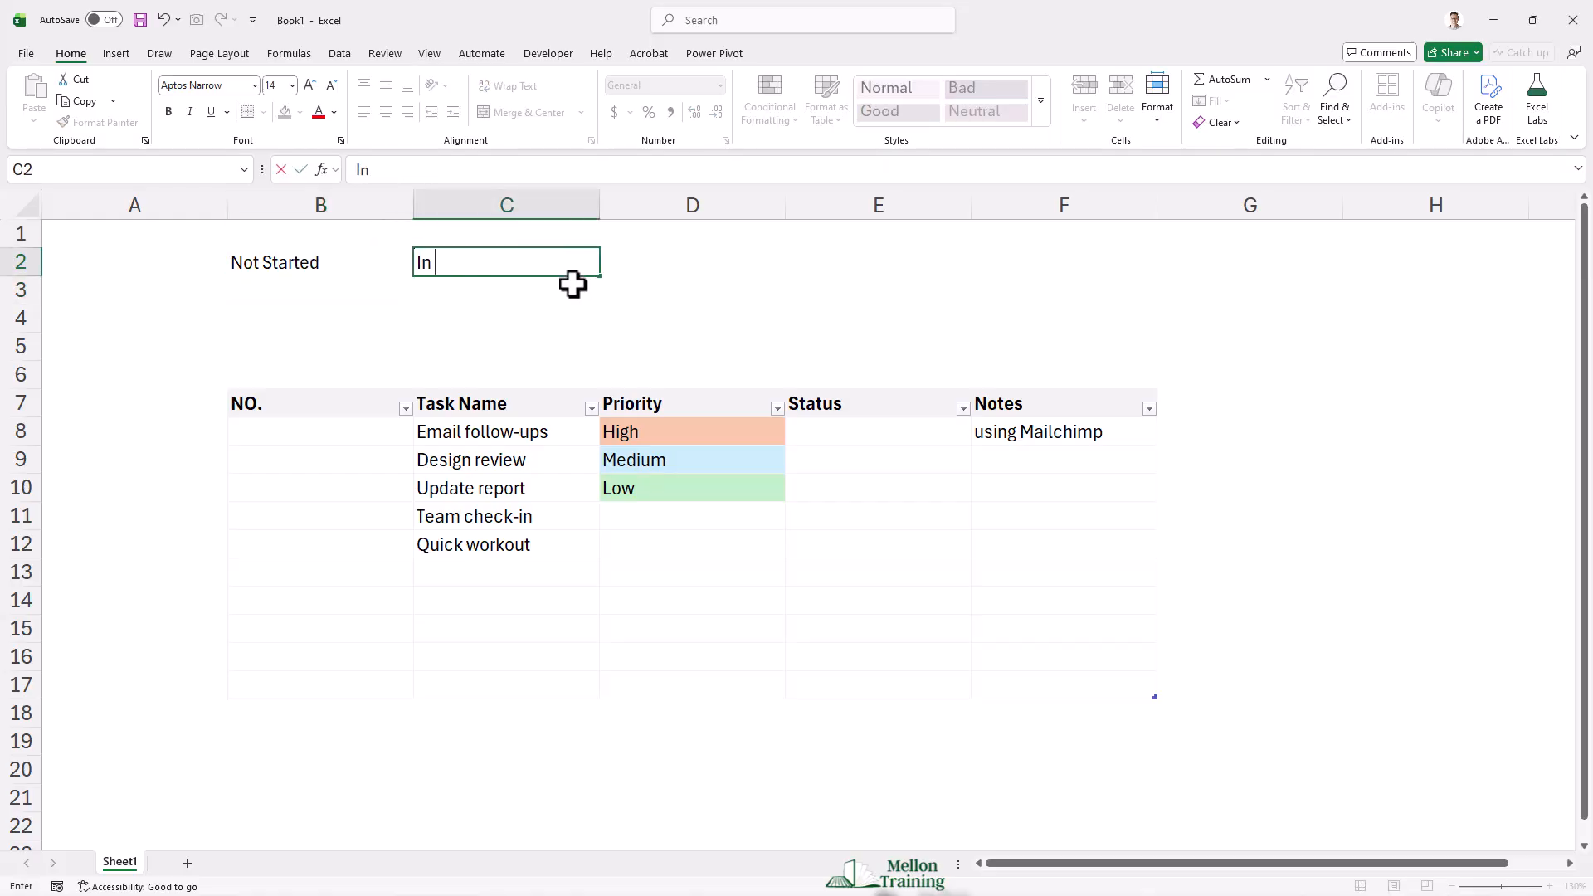
text(Progress)
key(Tab)
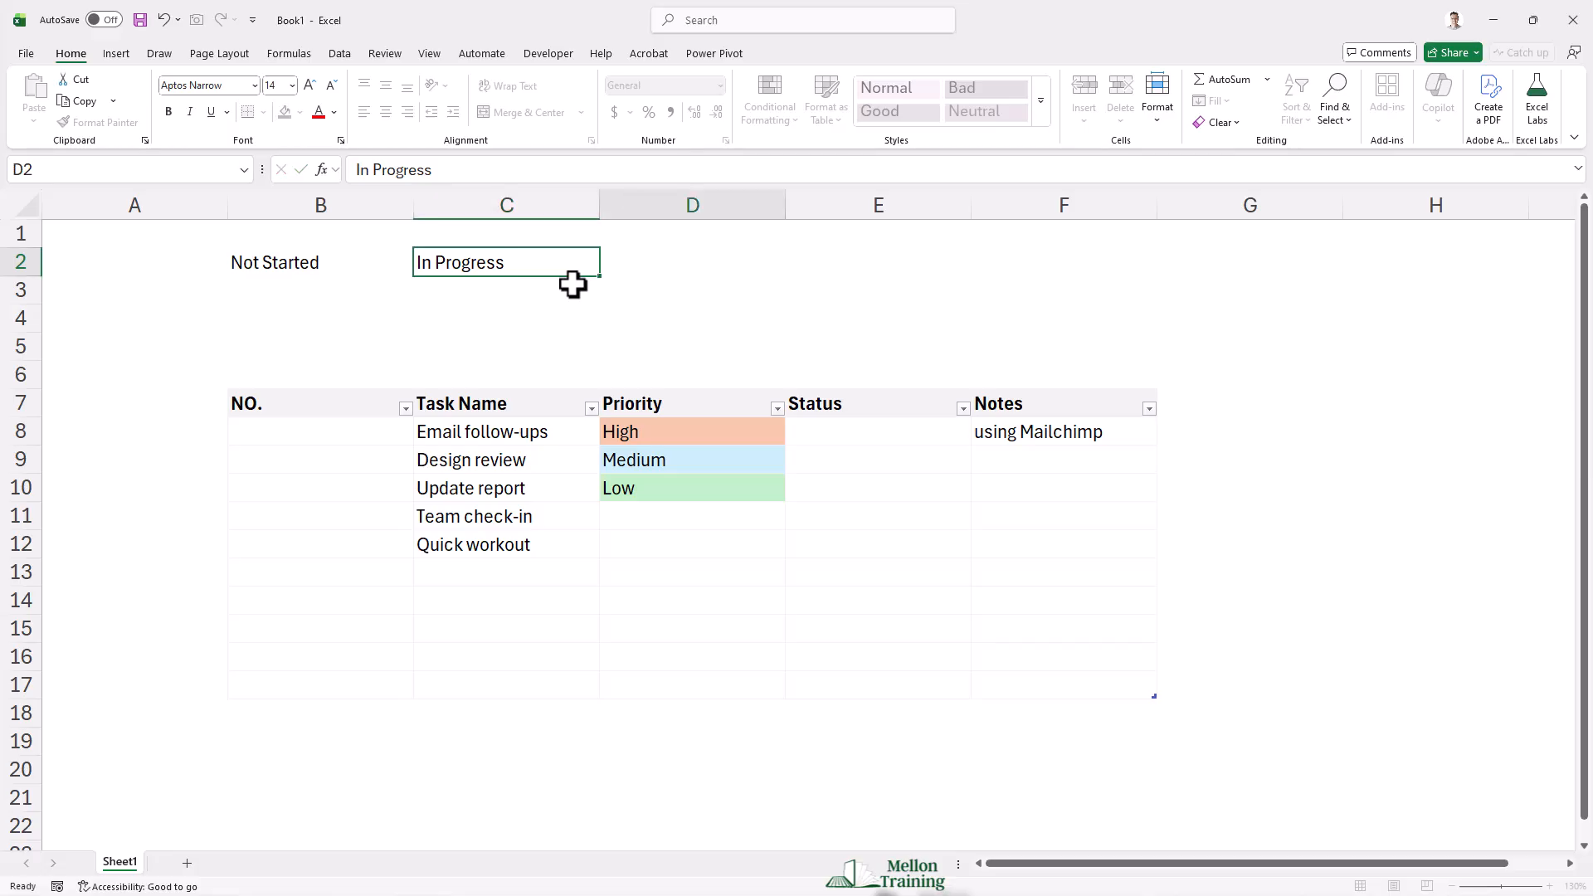
text(Completed)
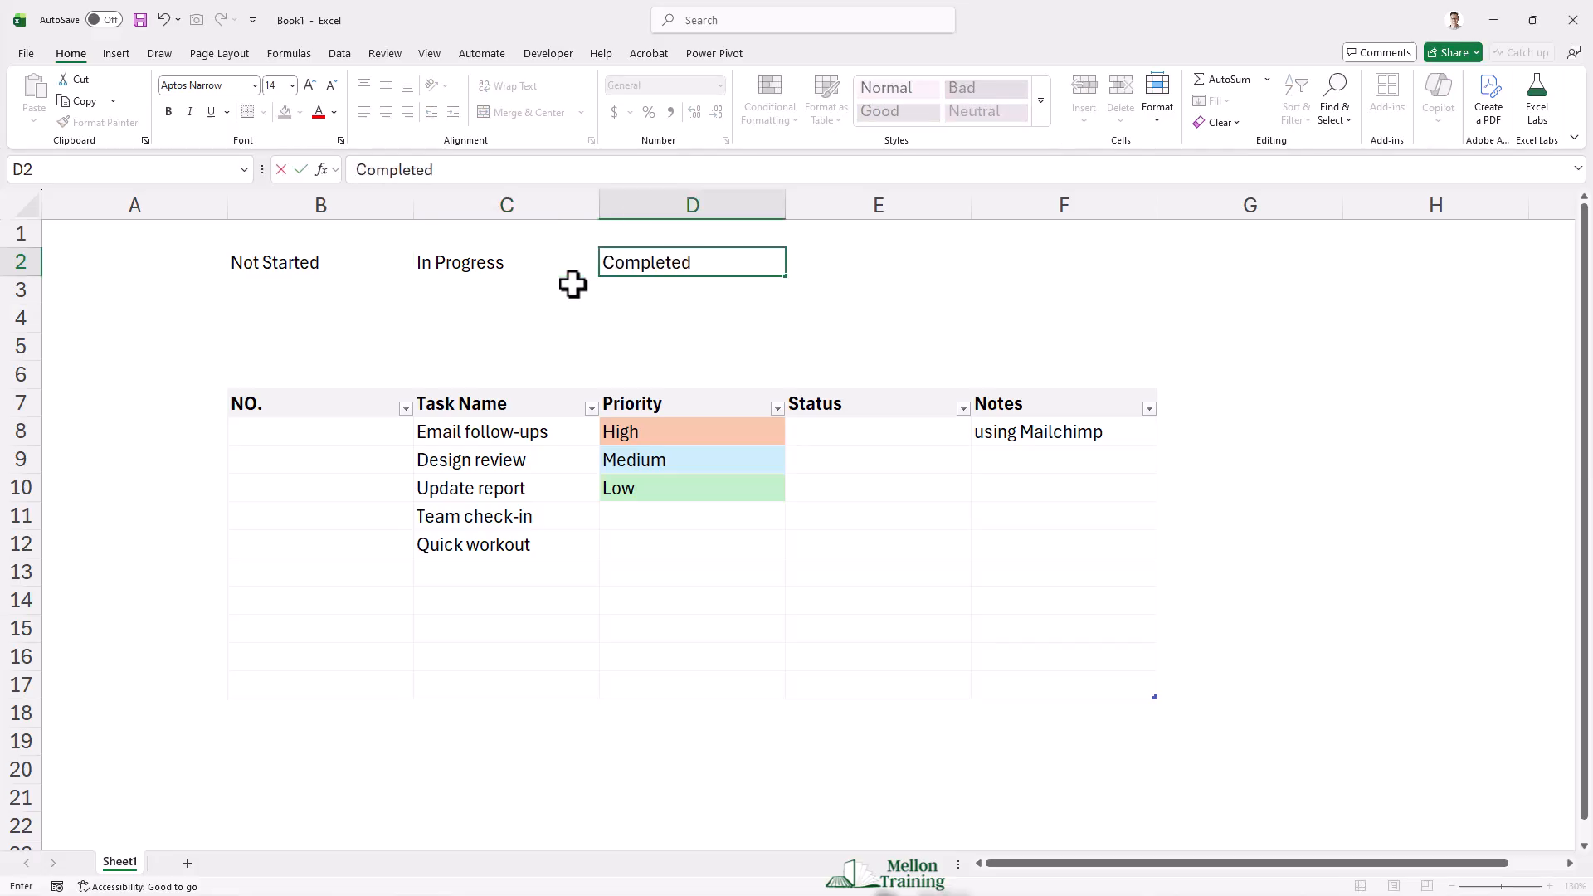
key(Return)
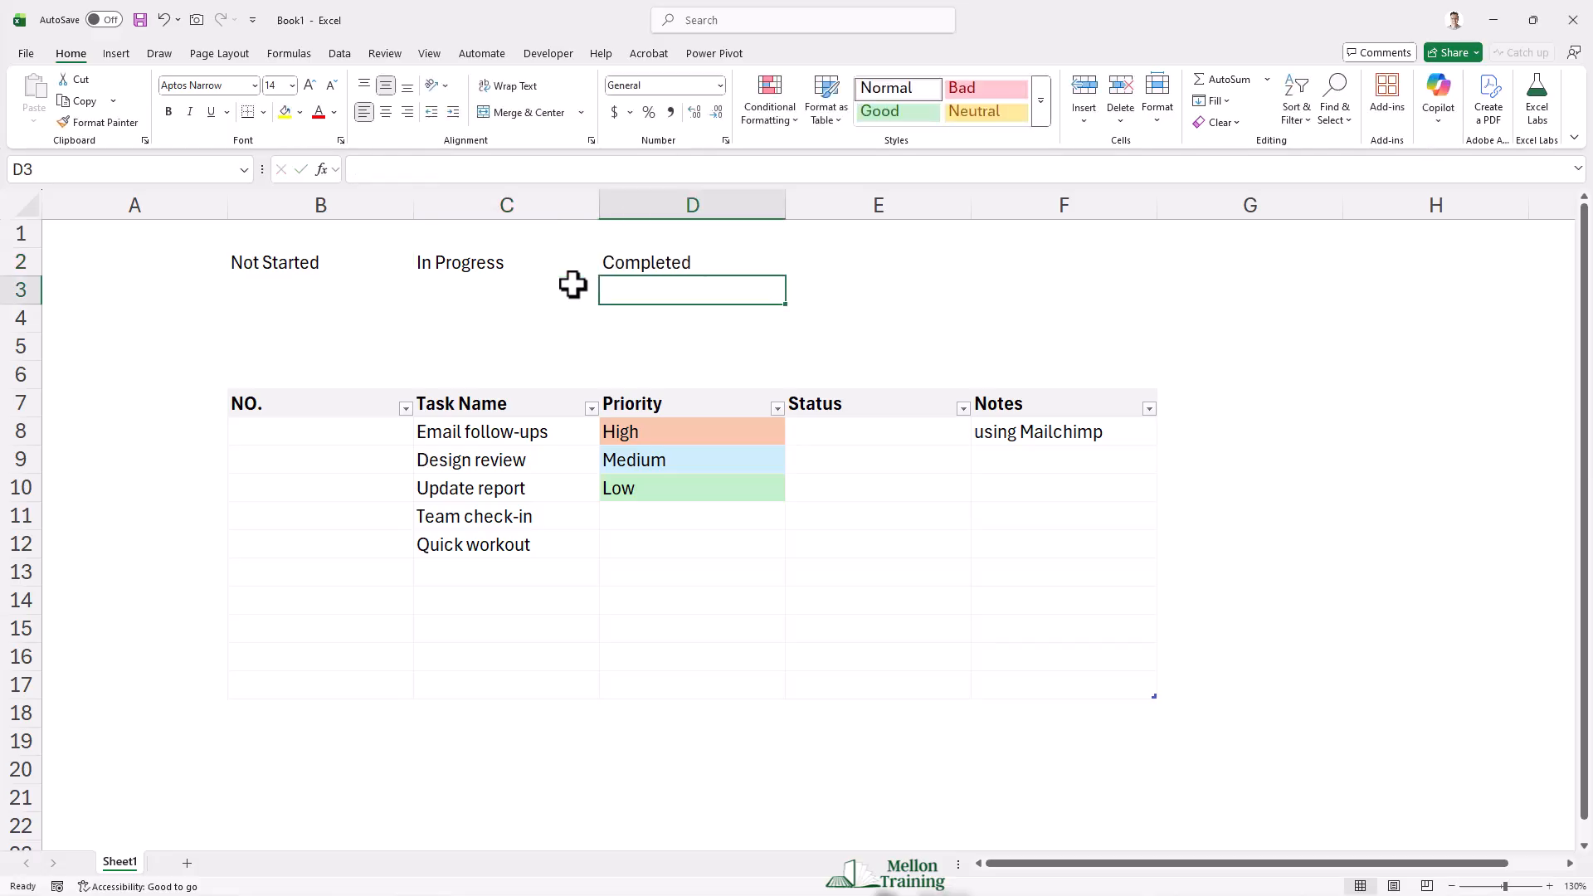
drag(247, 263, 612, 270)
click(387, 111)
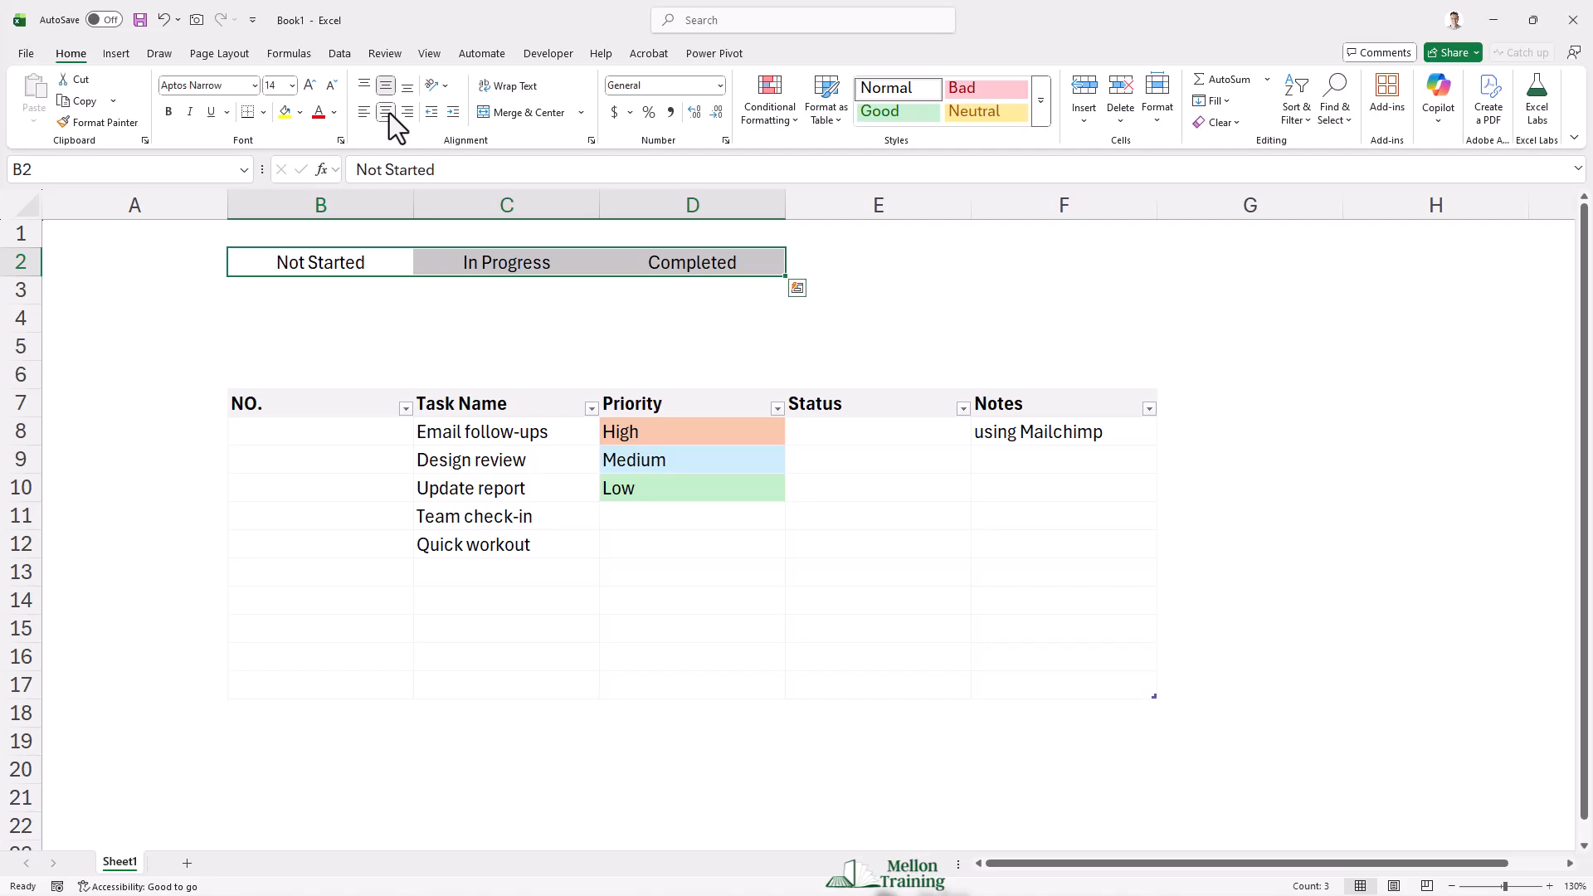
Add a list data validation to the Status column cells E8:E17, using =$B$2:$D$2 as the source
click(868, 379)
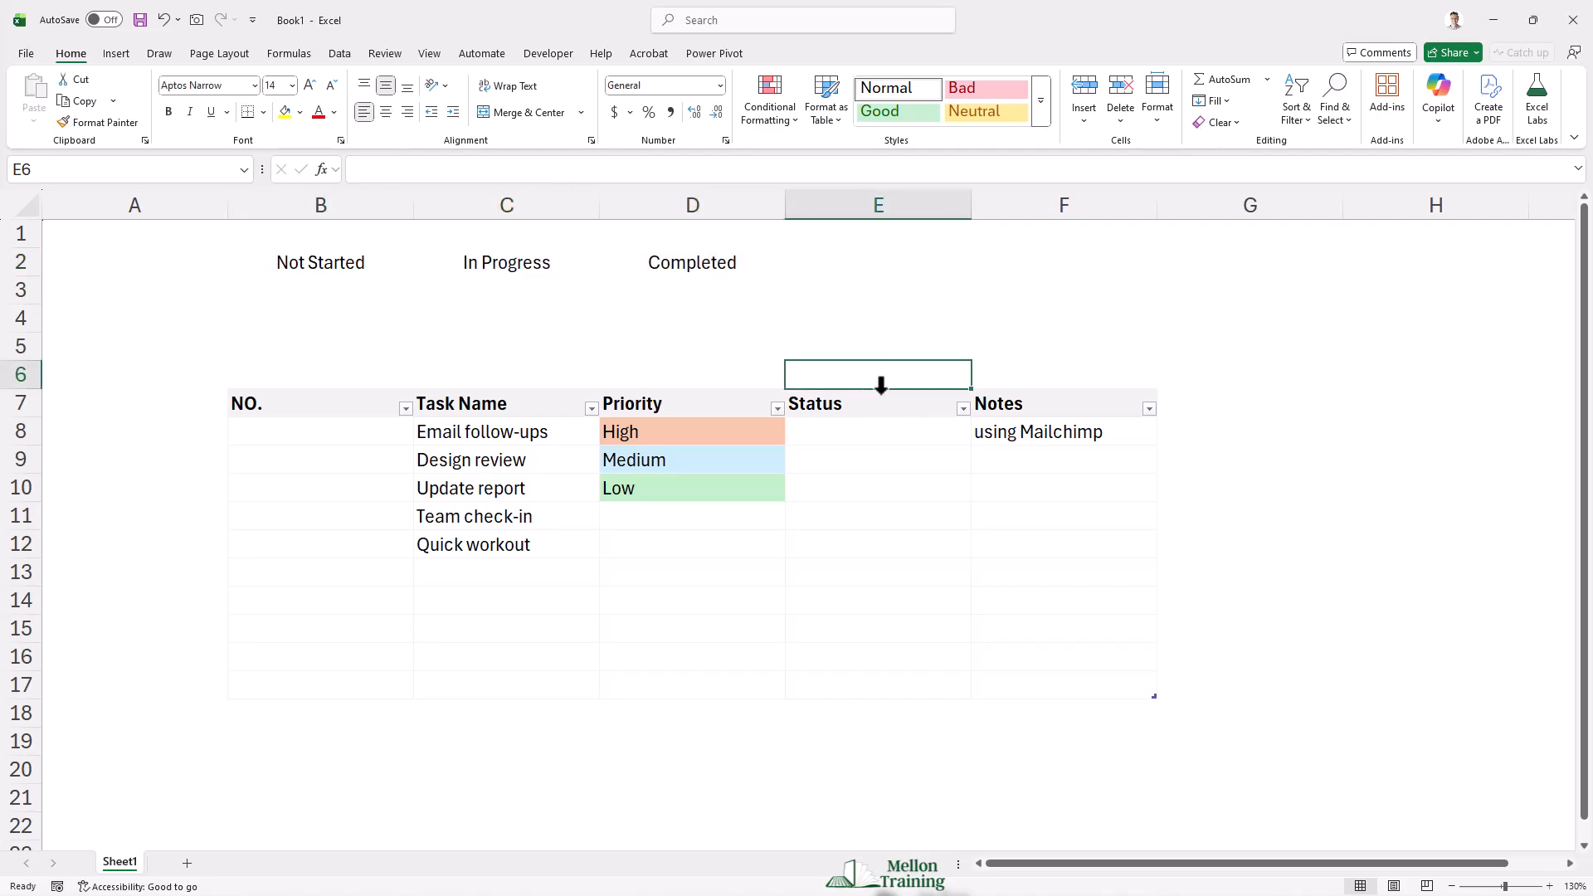
click(881, 386)
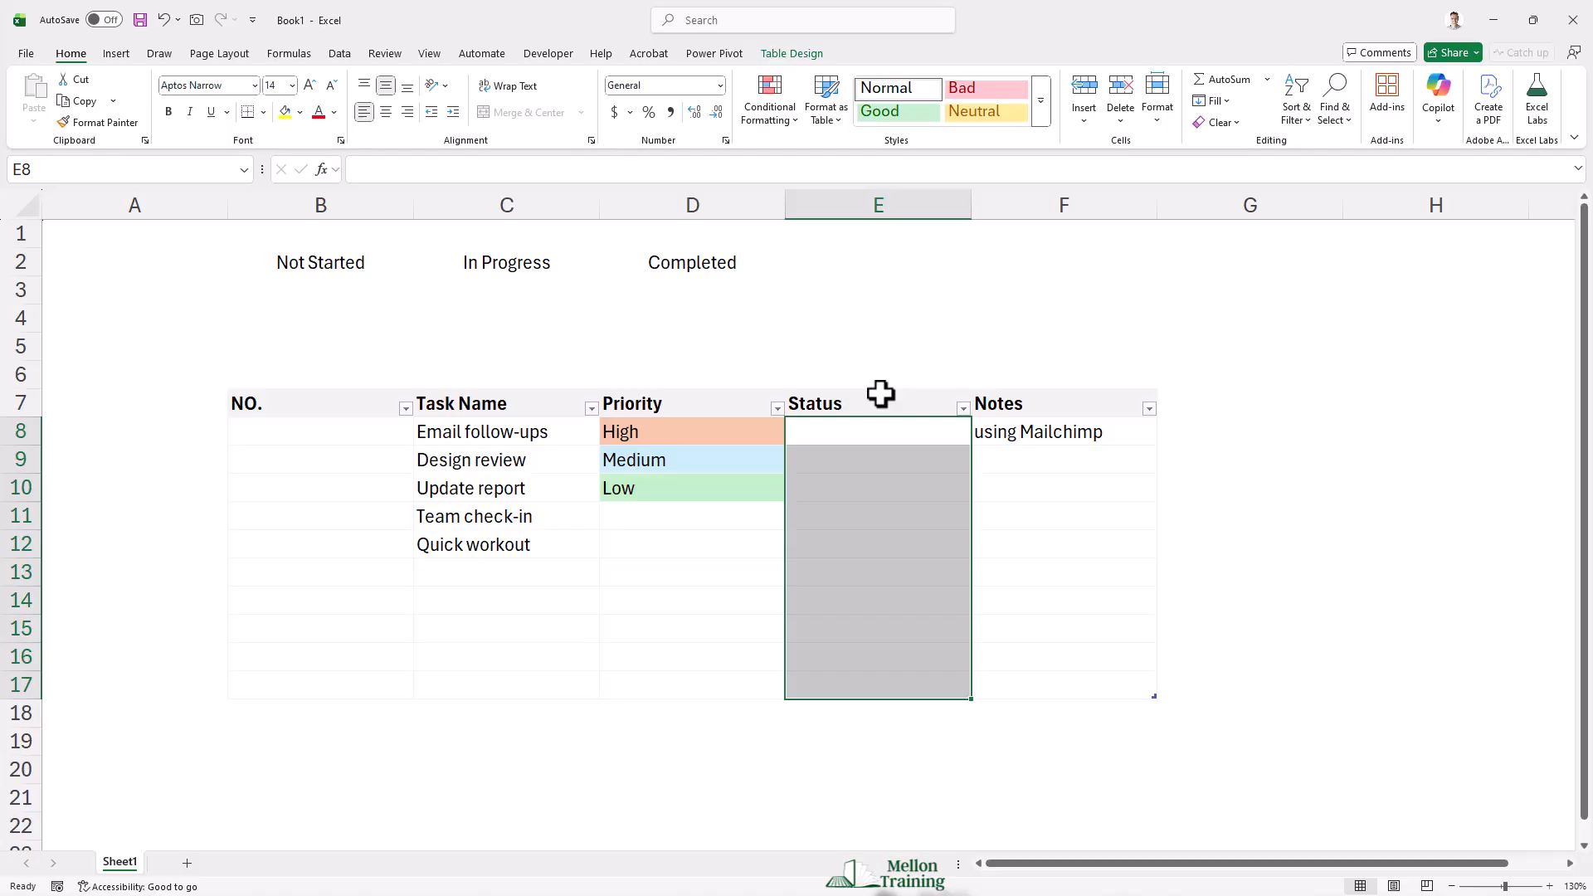
click(345, 53)
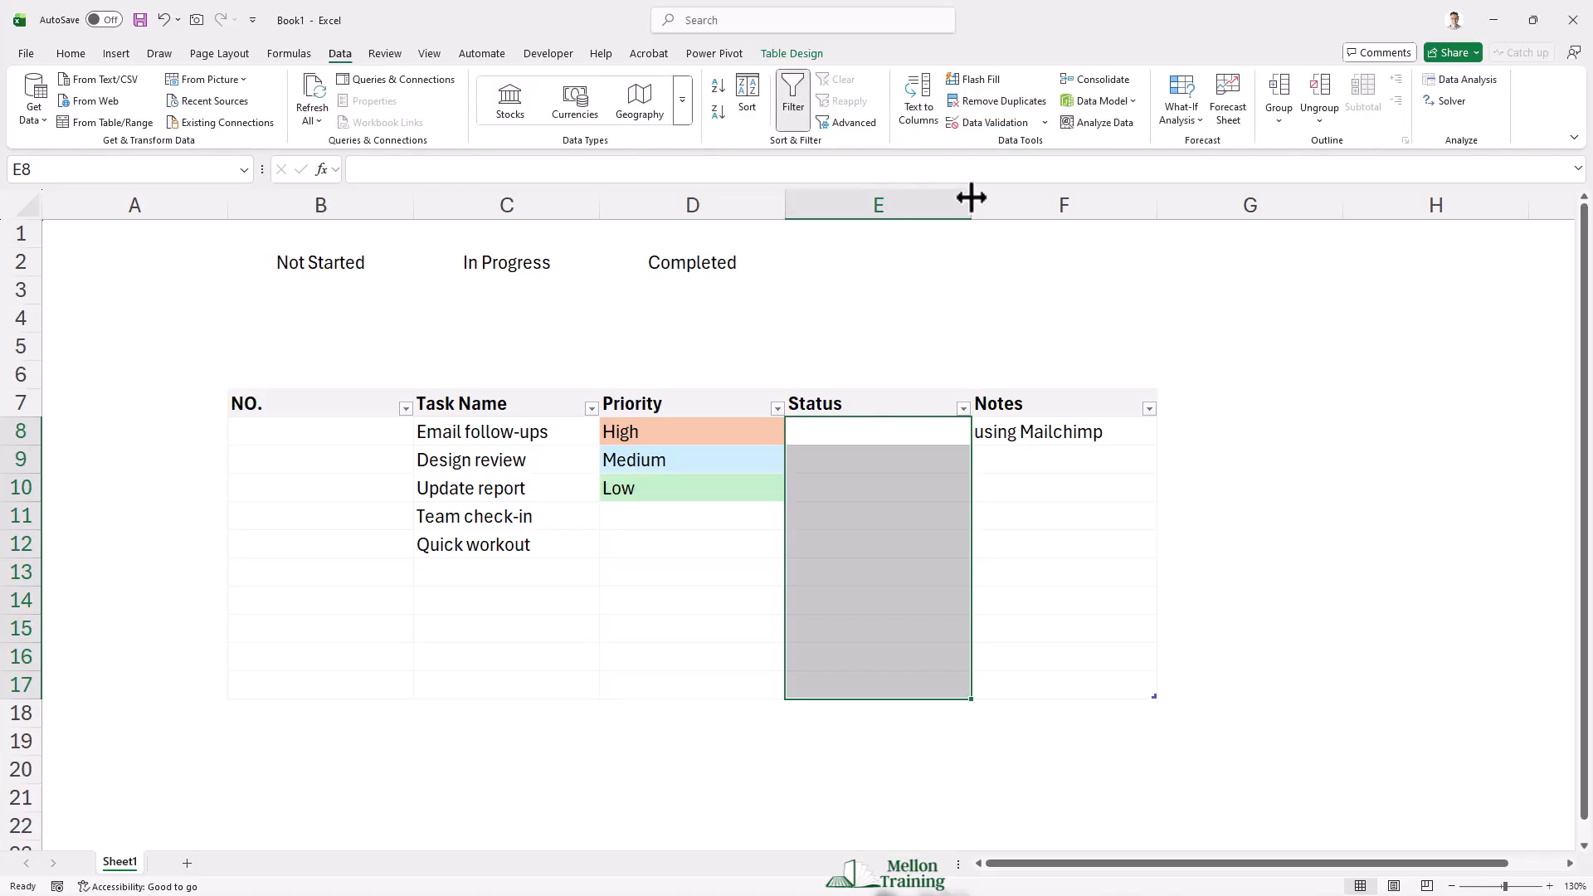
click(1043, 122)
click(1037, 148)
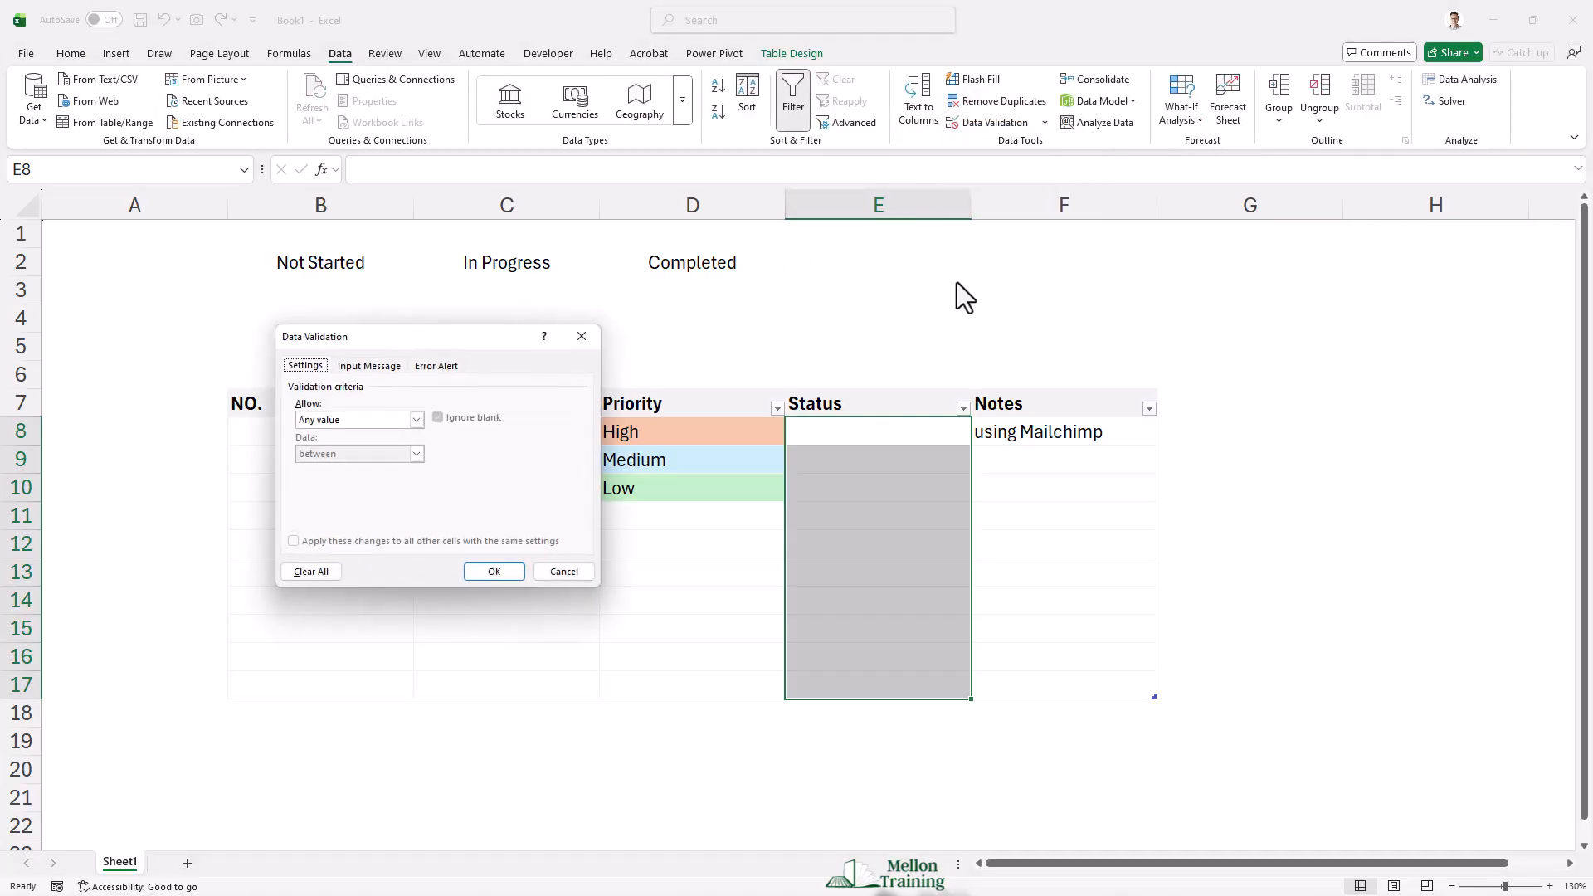
click(418, 419)
click(342, 470)
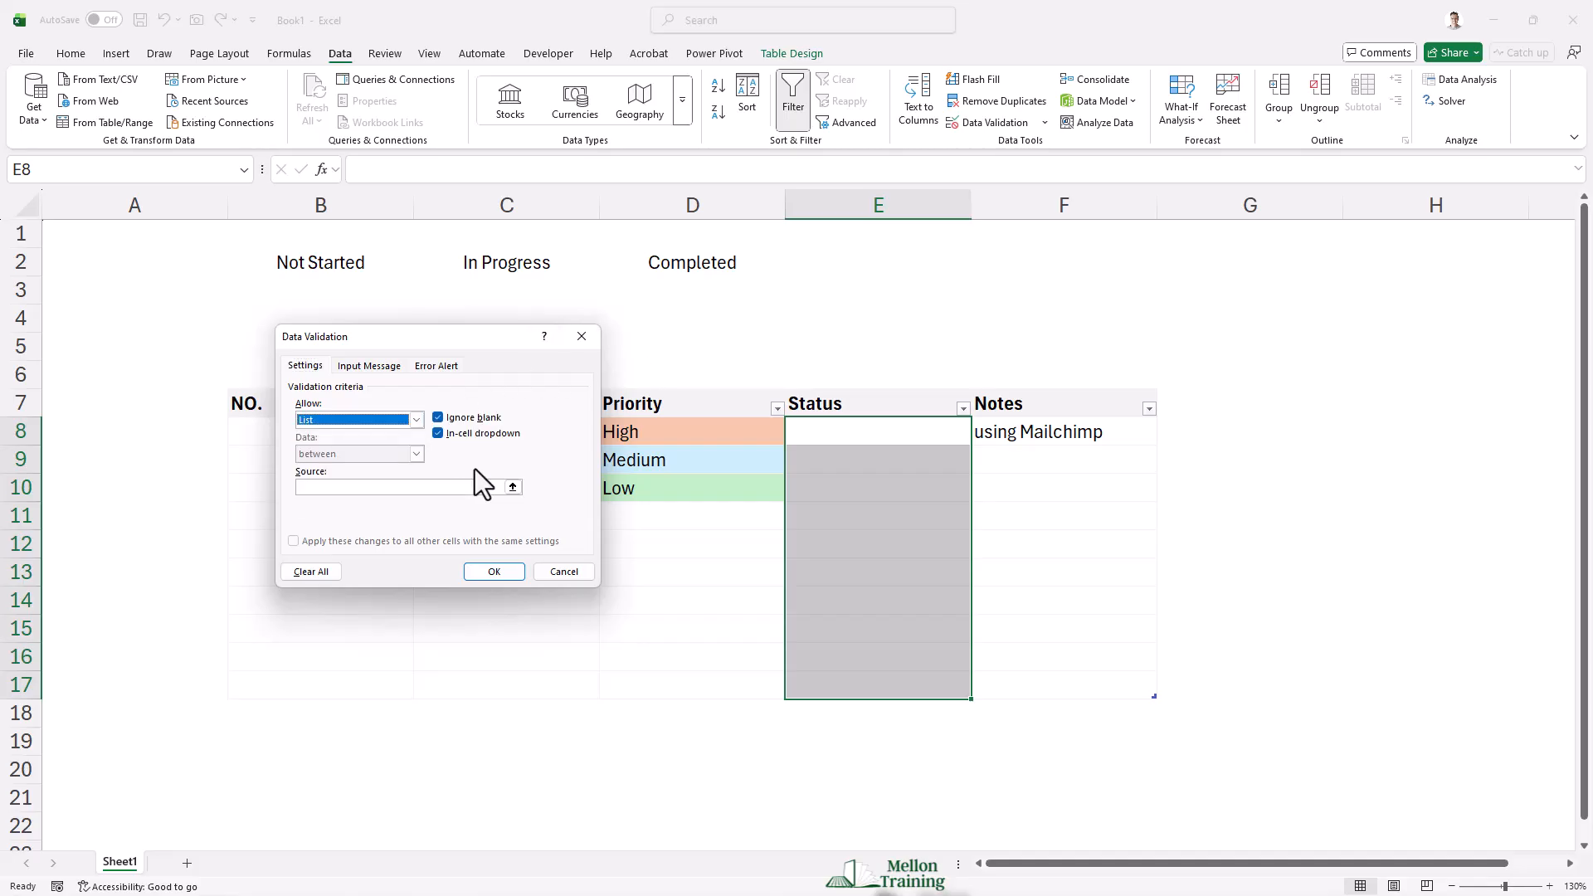
click(513, 487)
drag(310, 263, 670, 271)
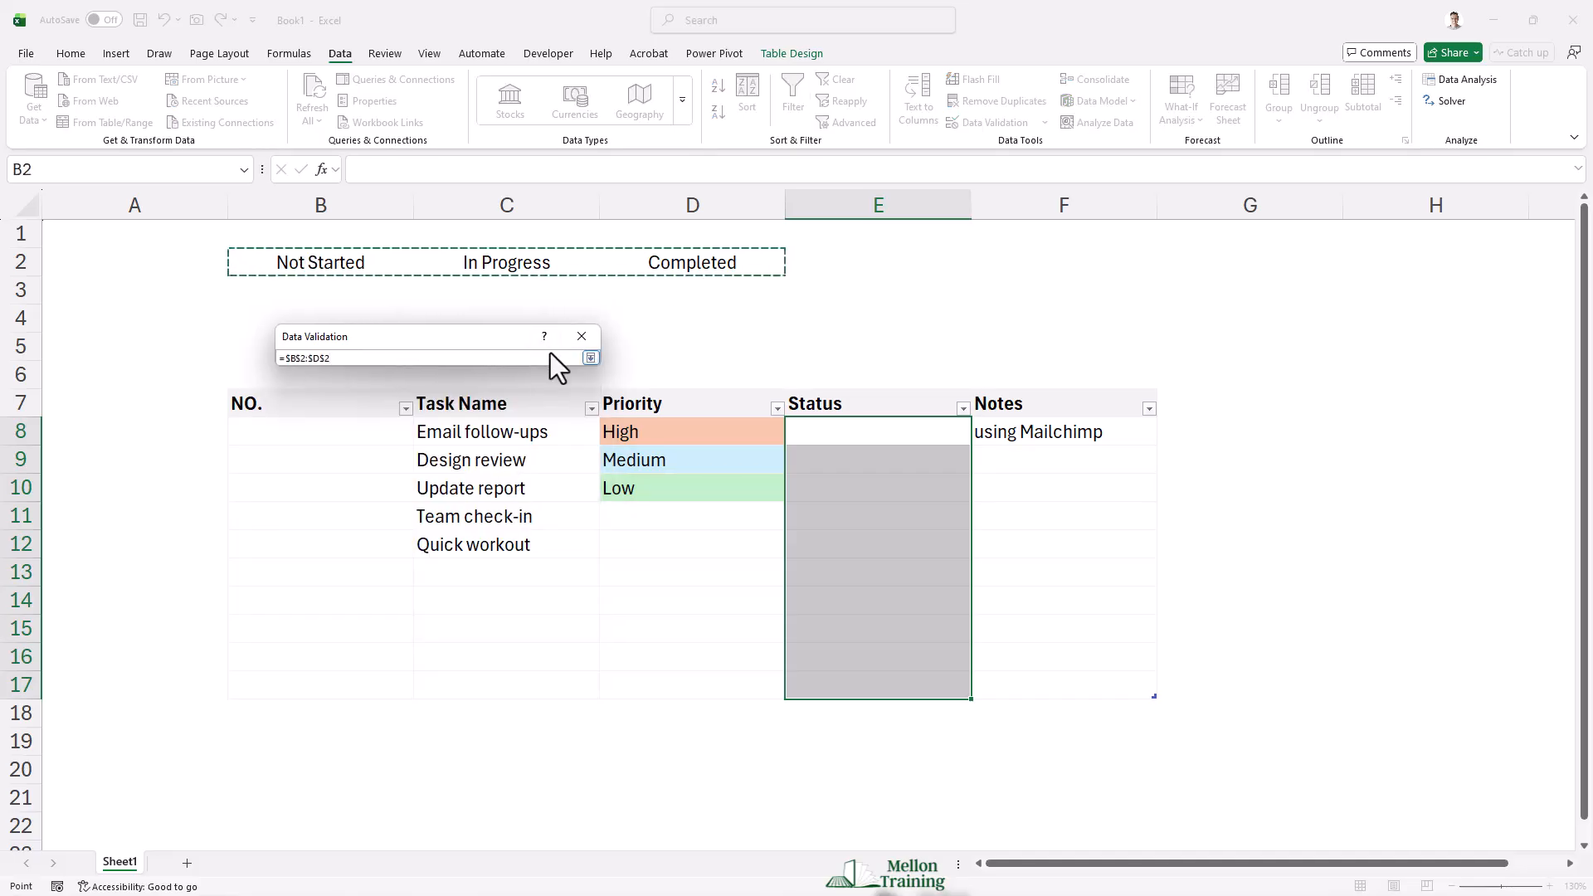
click(591, 358)
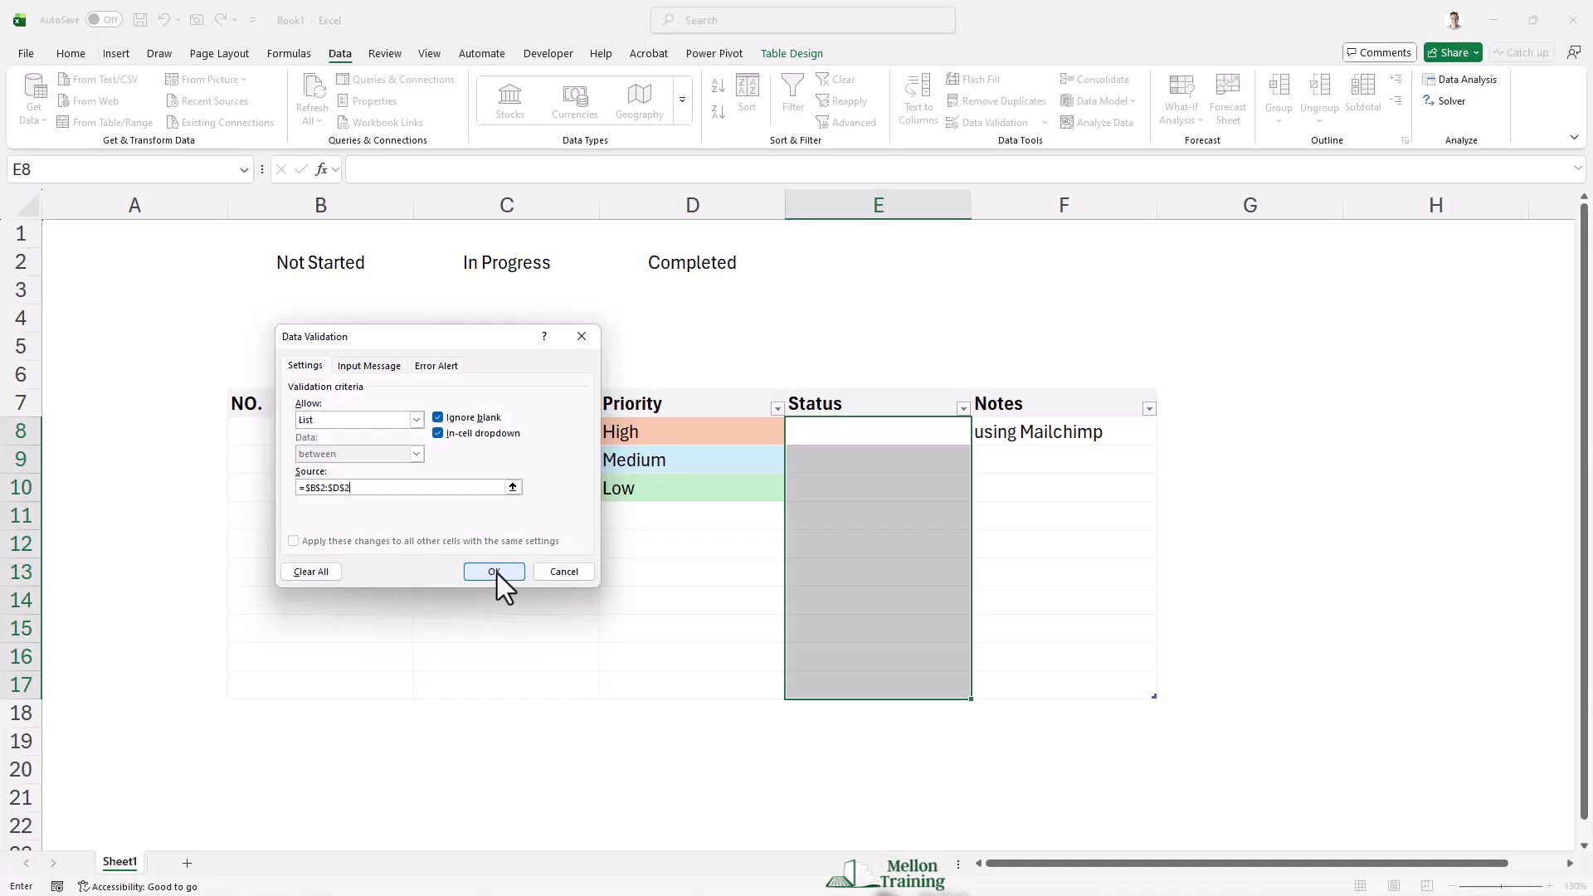
click(496, 575)
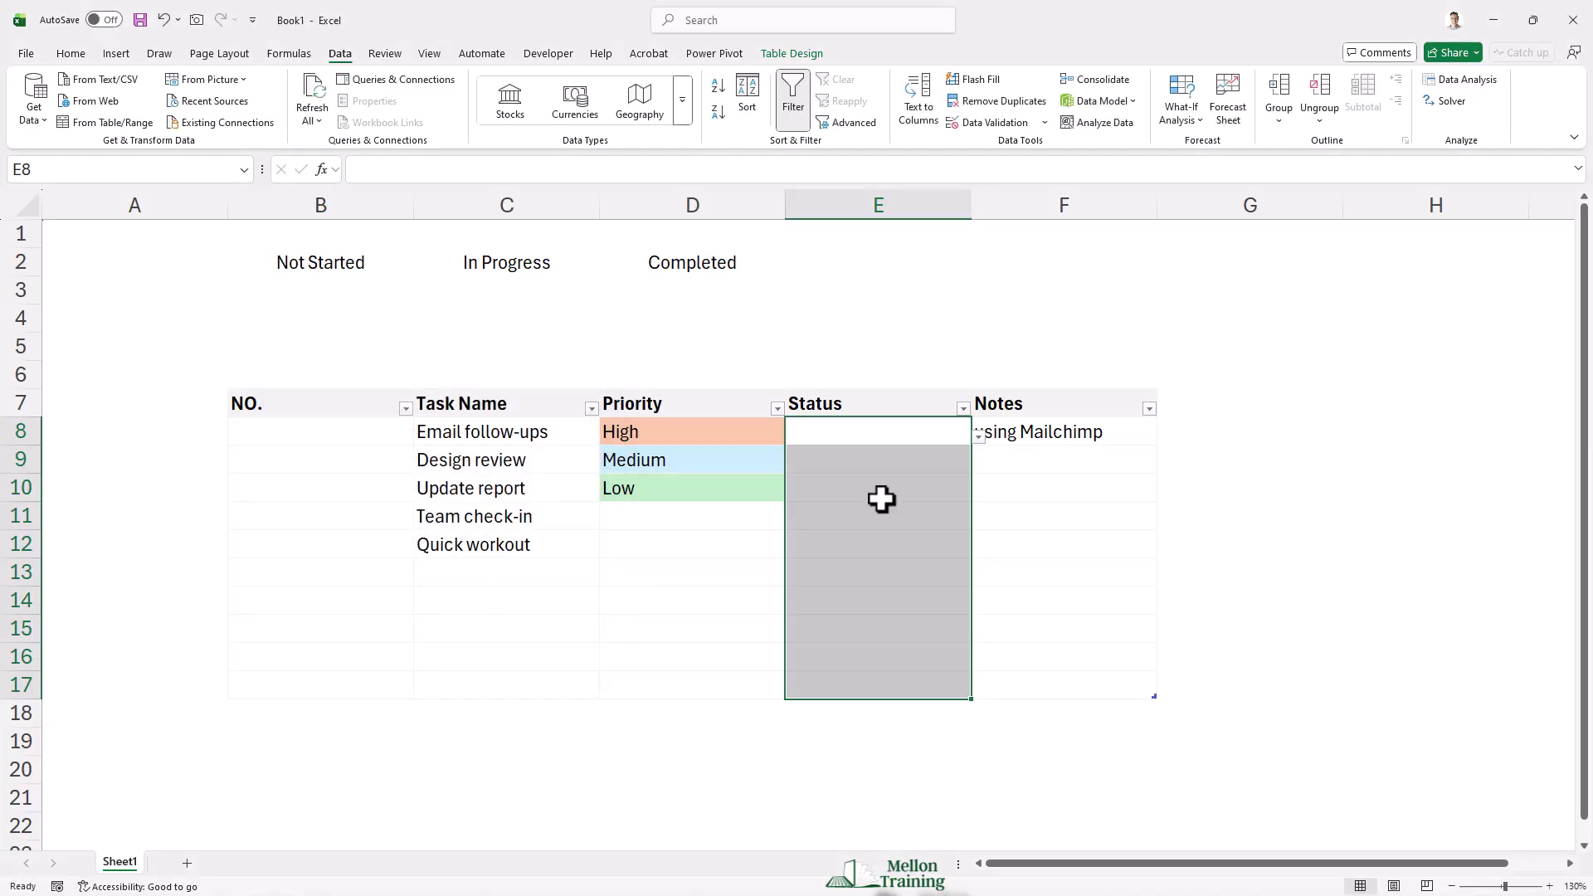
Choose Not Started for Email follow-ups, In Progress for Design review and Completed for Update report in the Status column
click(980, 437)
click(882, 454)
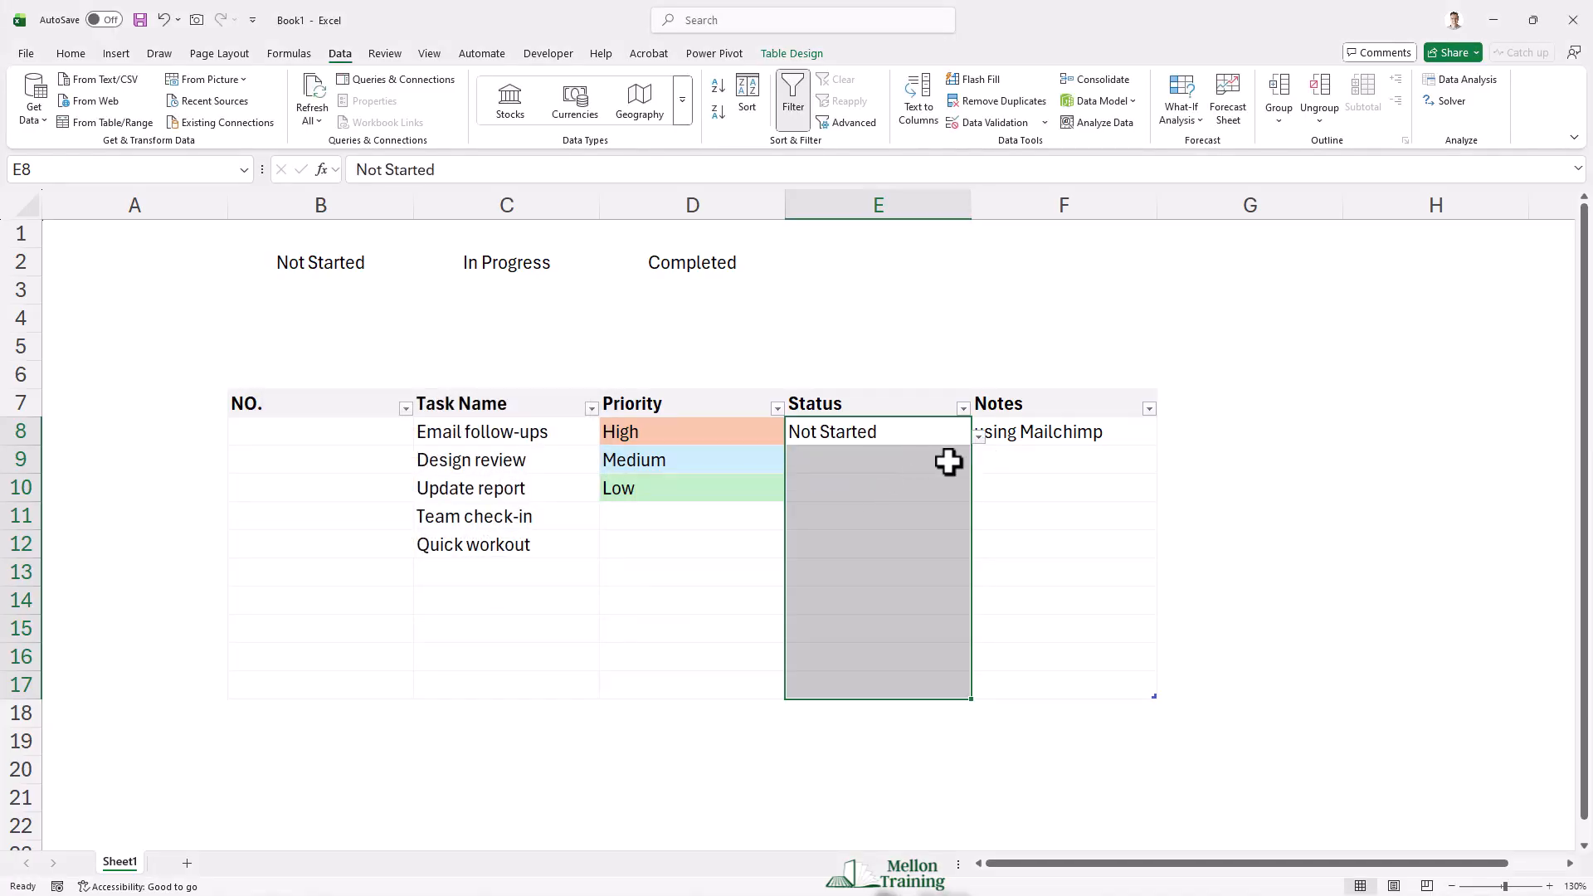
click(967, 463)
click(971, 462)
click(880, 497)
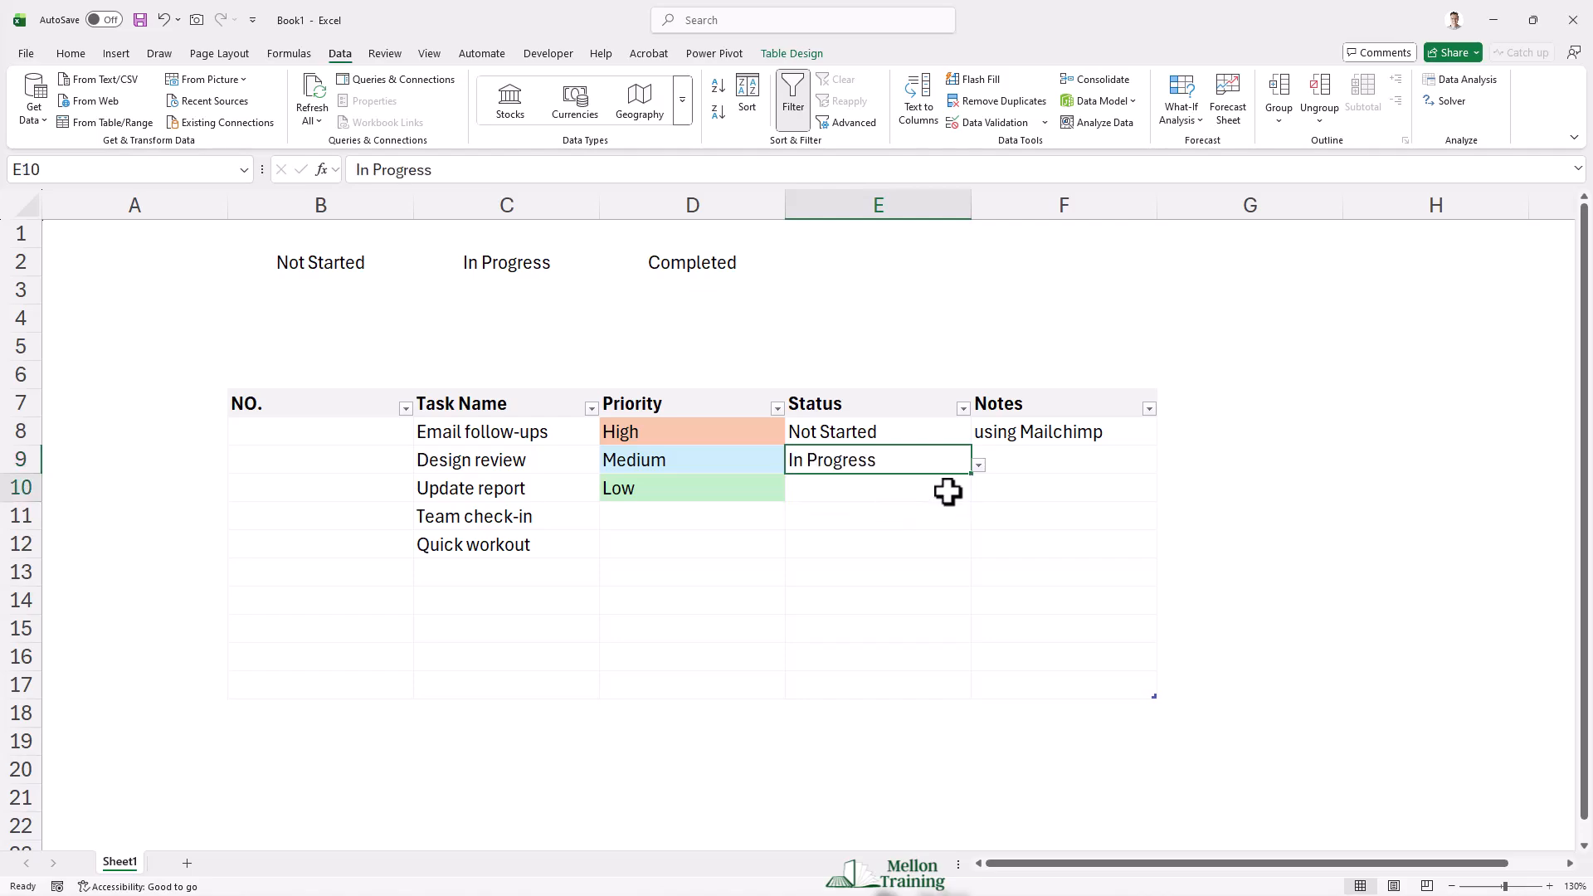
click(950, 488)
click(979, 492)
click(860, 538)
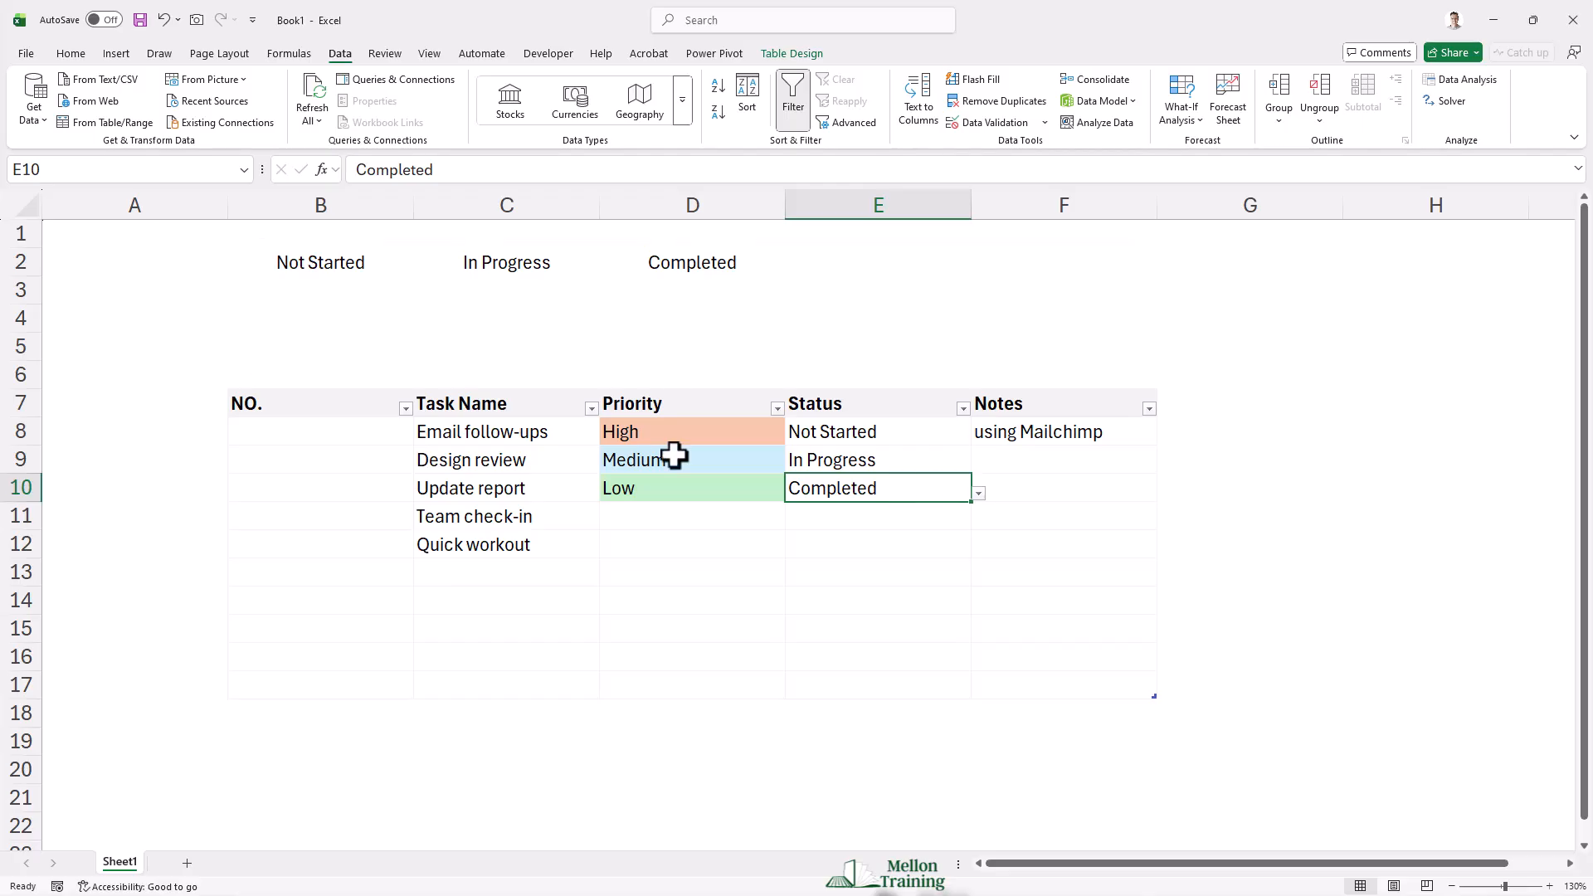
Fill the Not Started block B2:B5 with the lightest orange theme color
drag(297, 264, 317, 345)
click(71, 55)
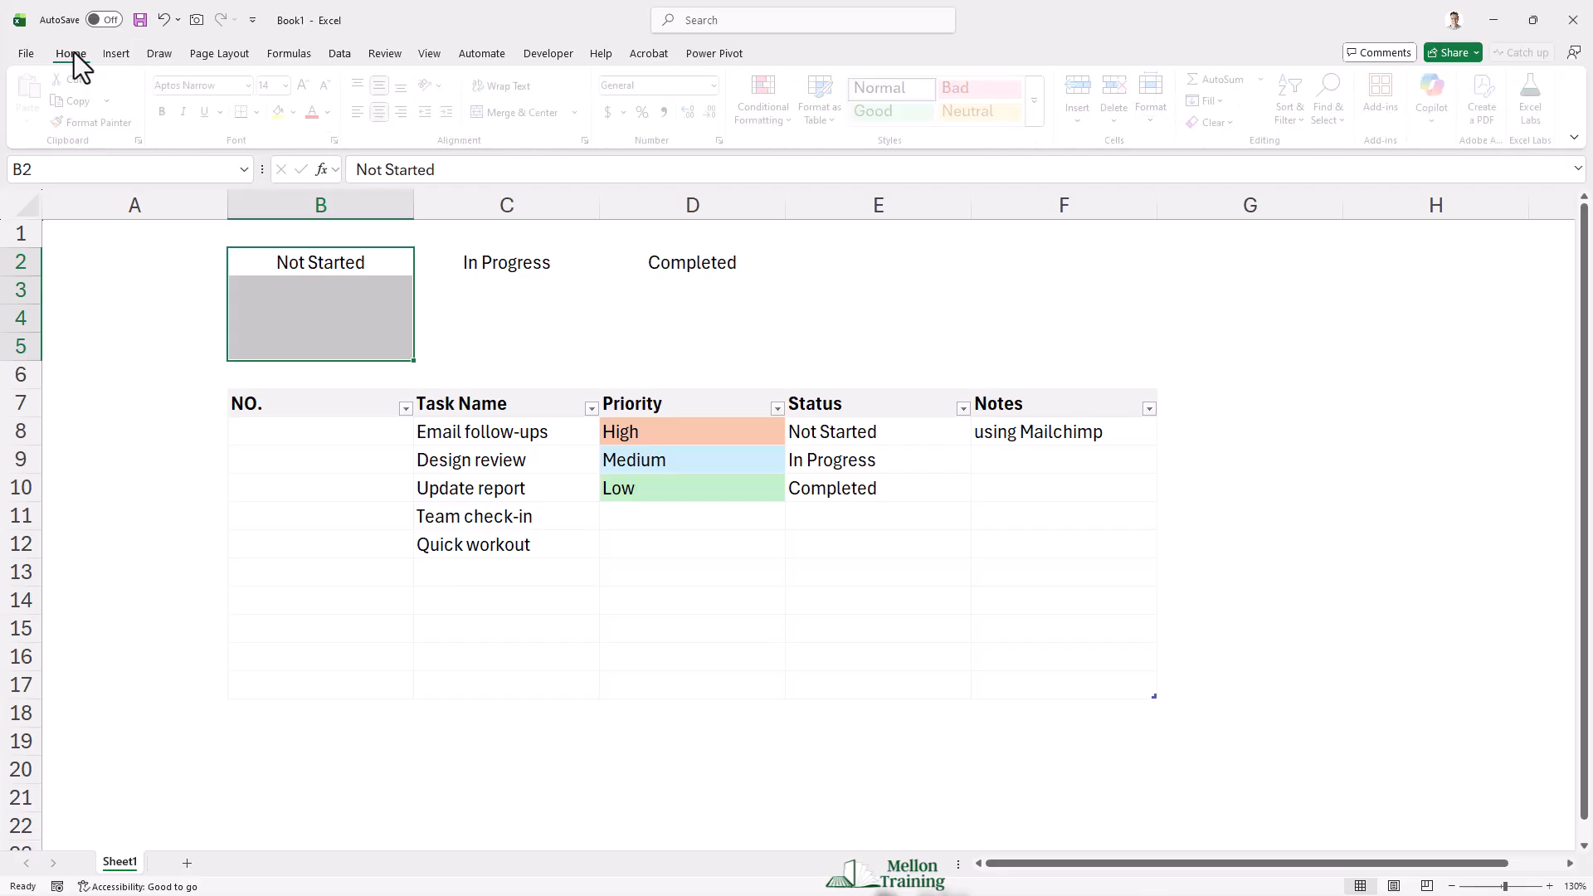
click(300, 113)
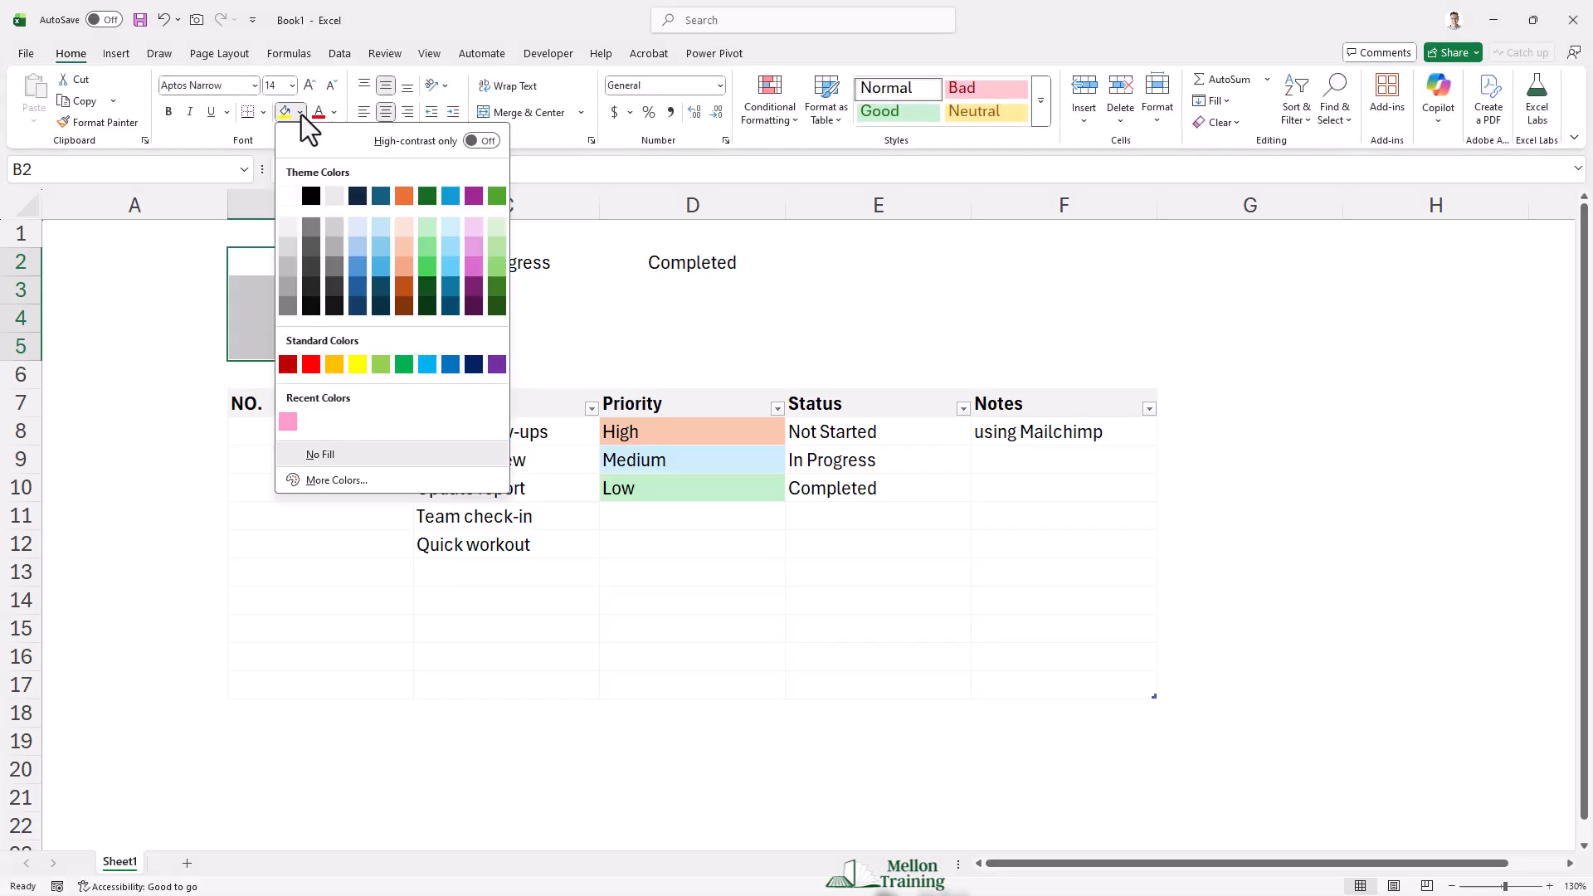
click(407, 227)
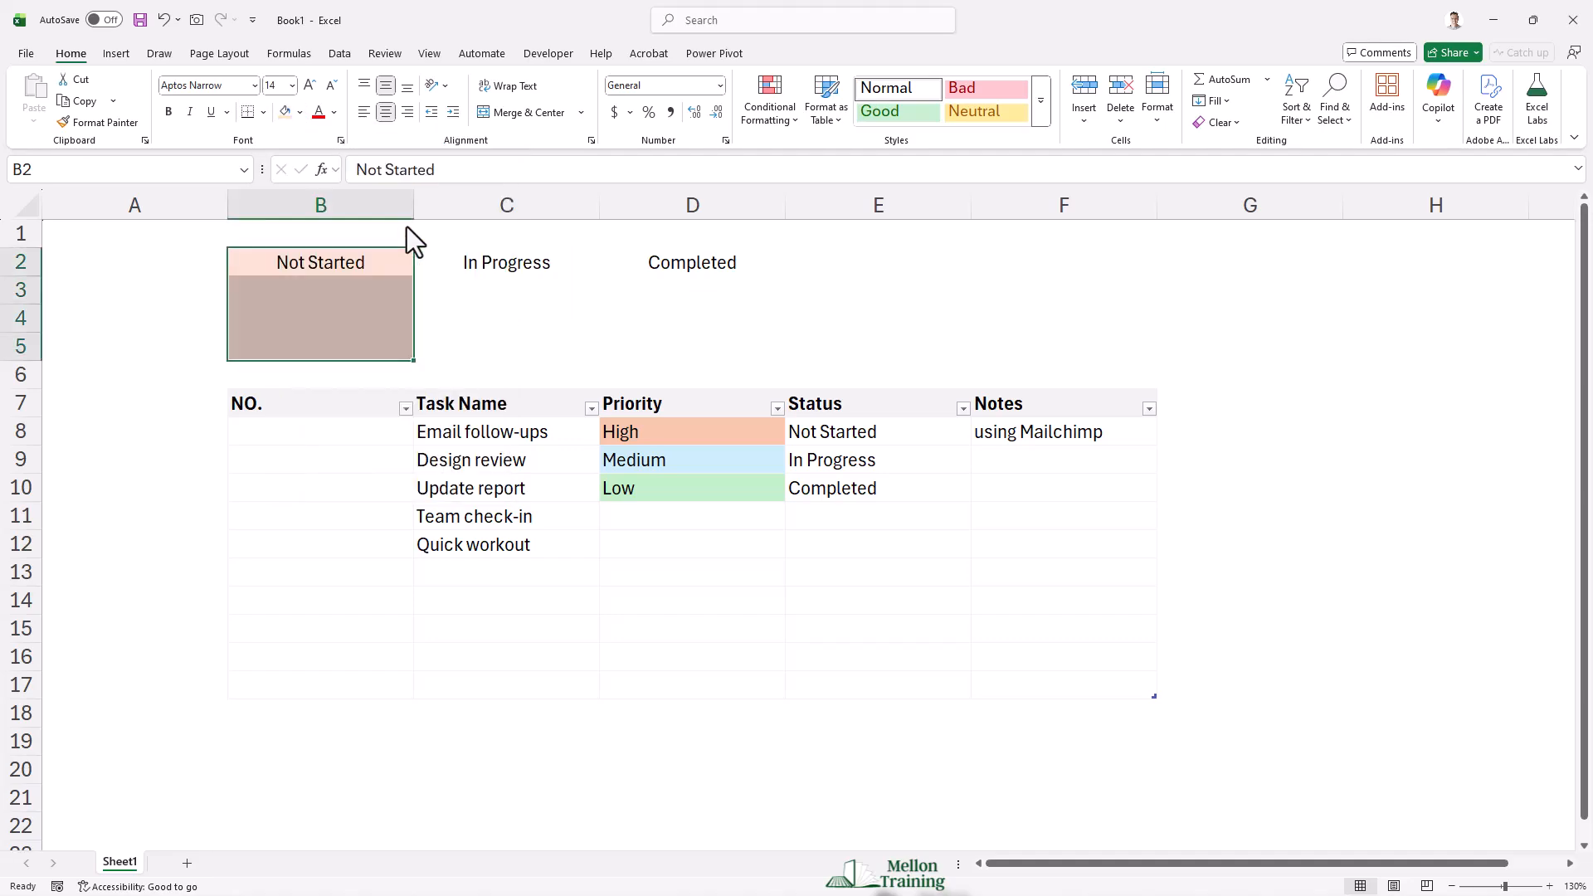
Fill the In Progress block C2:C5 with the lightest blue and the Completed block D2:D5 with the lightest green theme color
drag(509, 263, 508, 345)
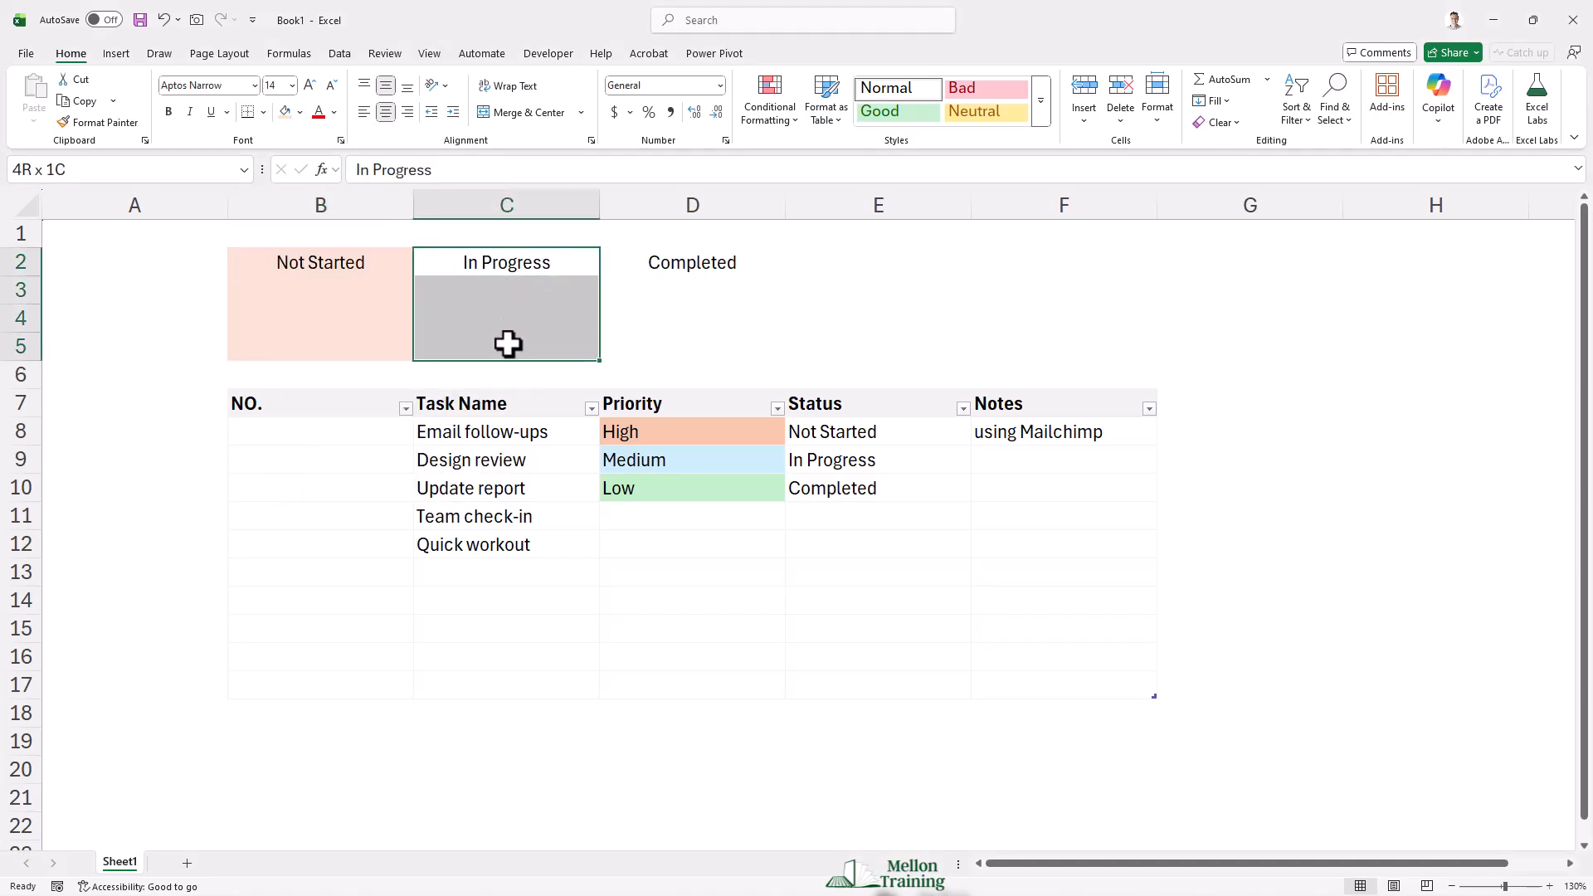
click(300, 113)
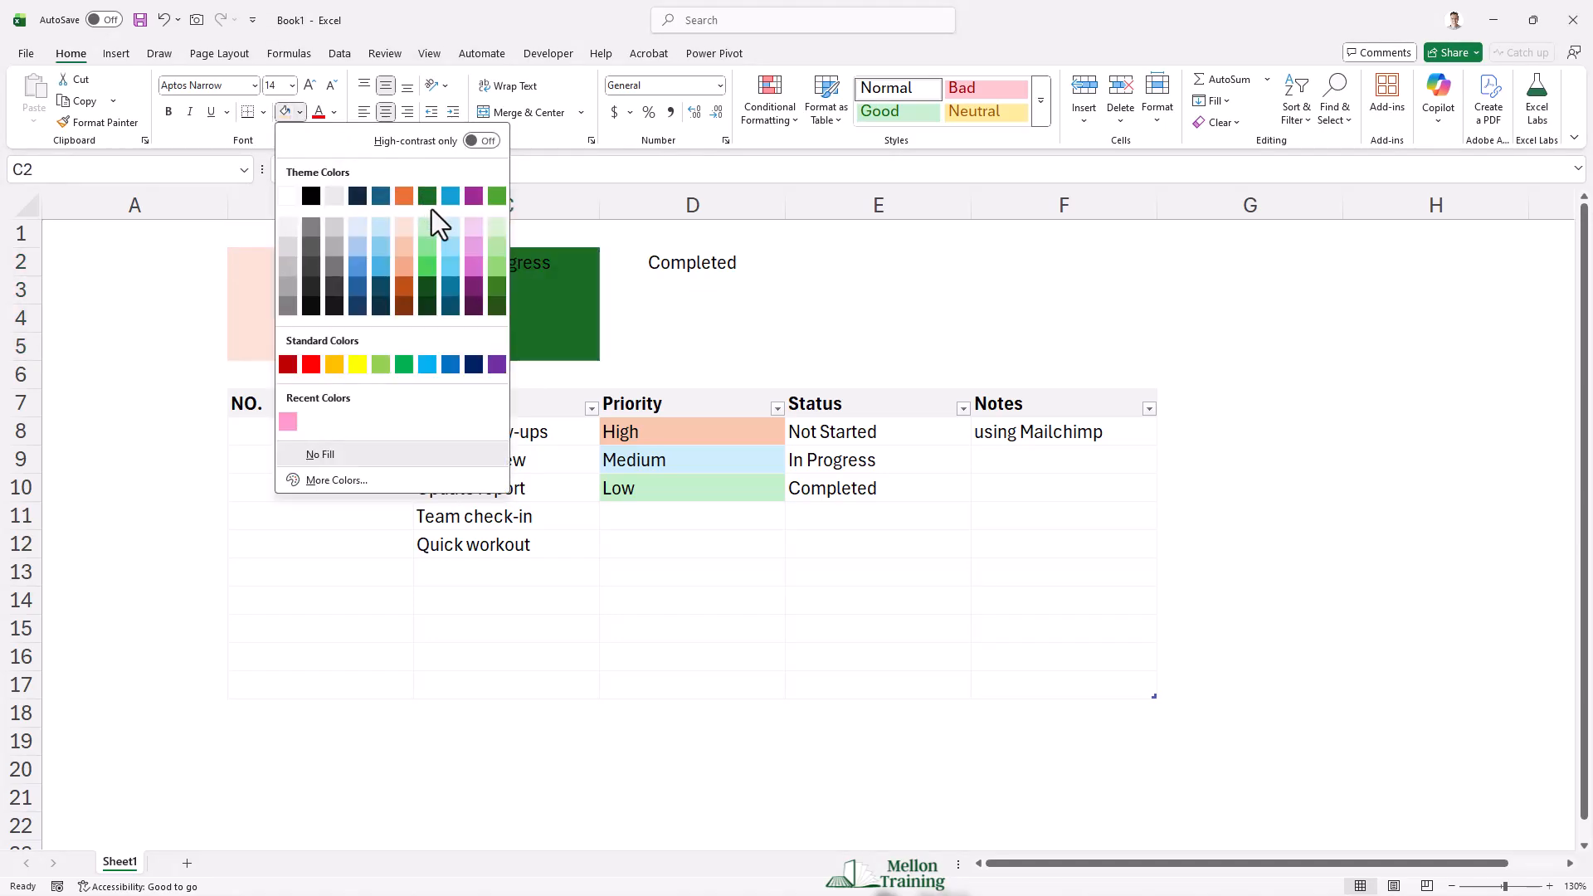
click(447, 228)
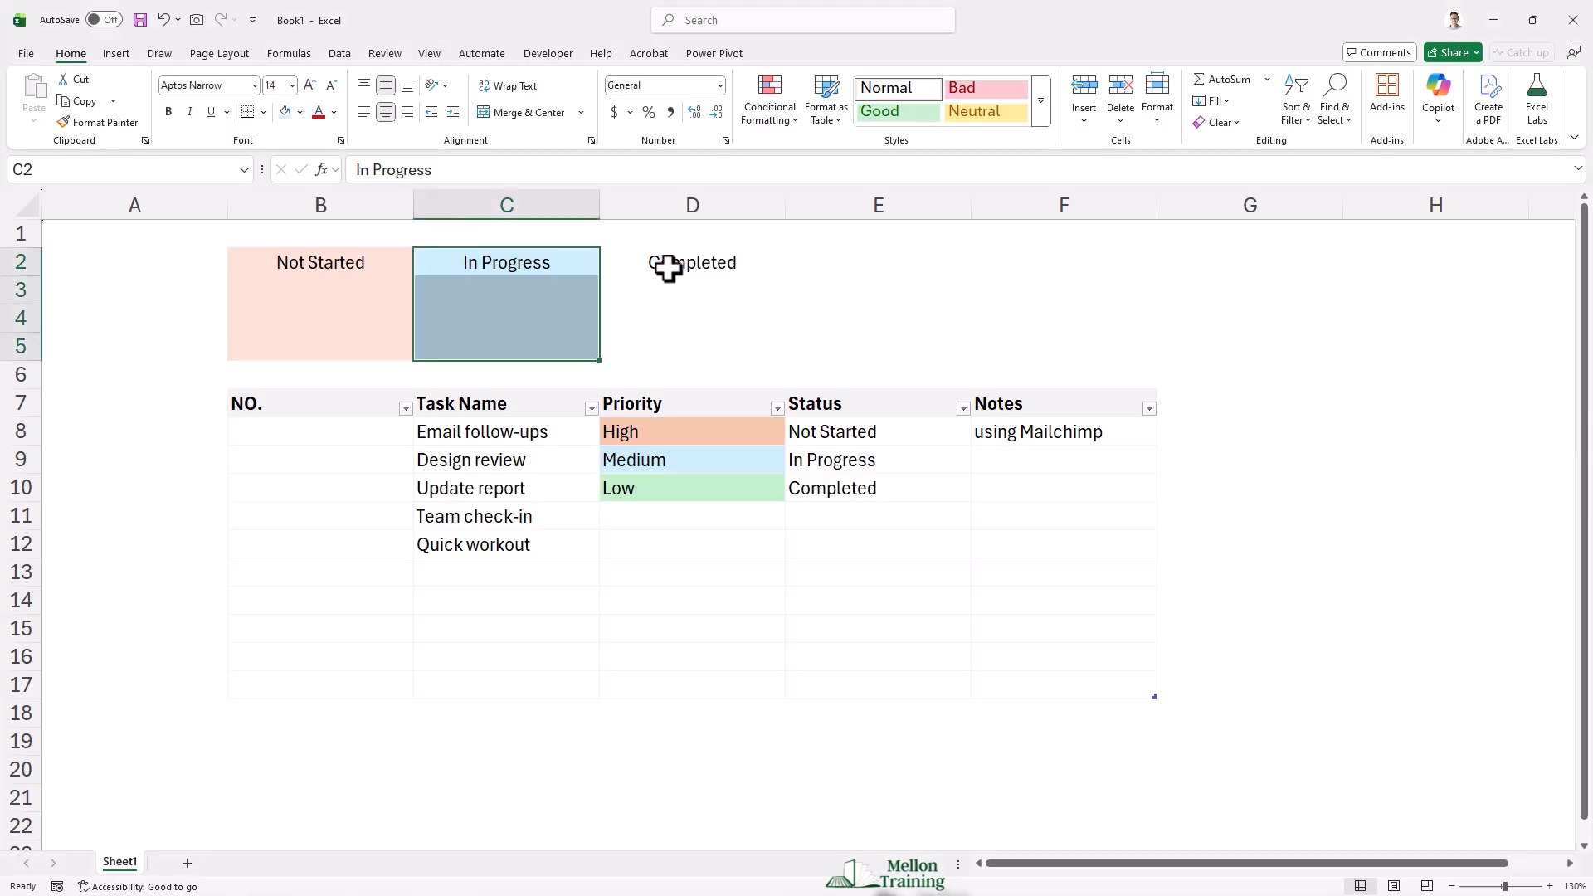
drag(669, 263, 659, 347)
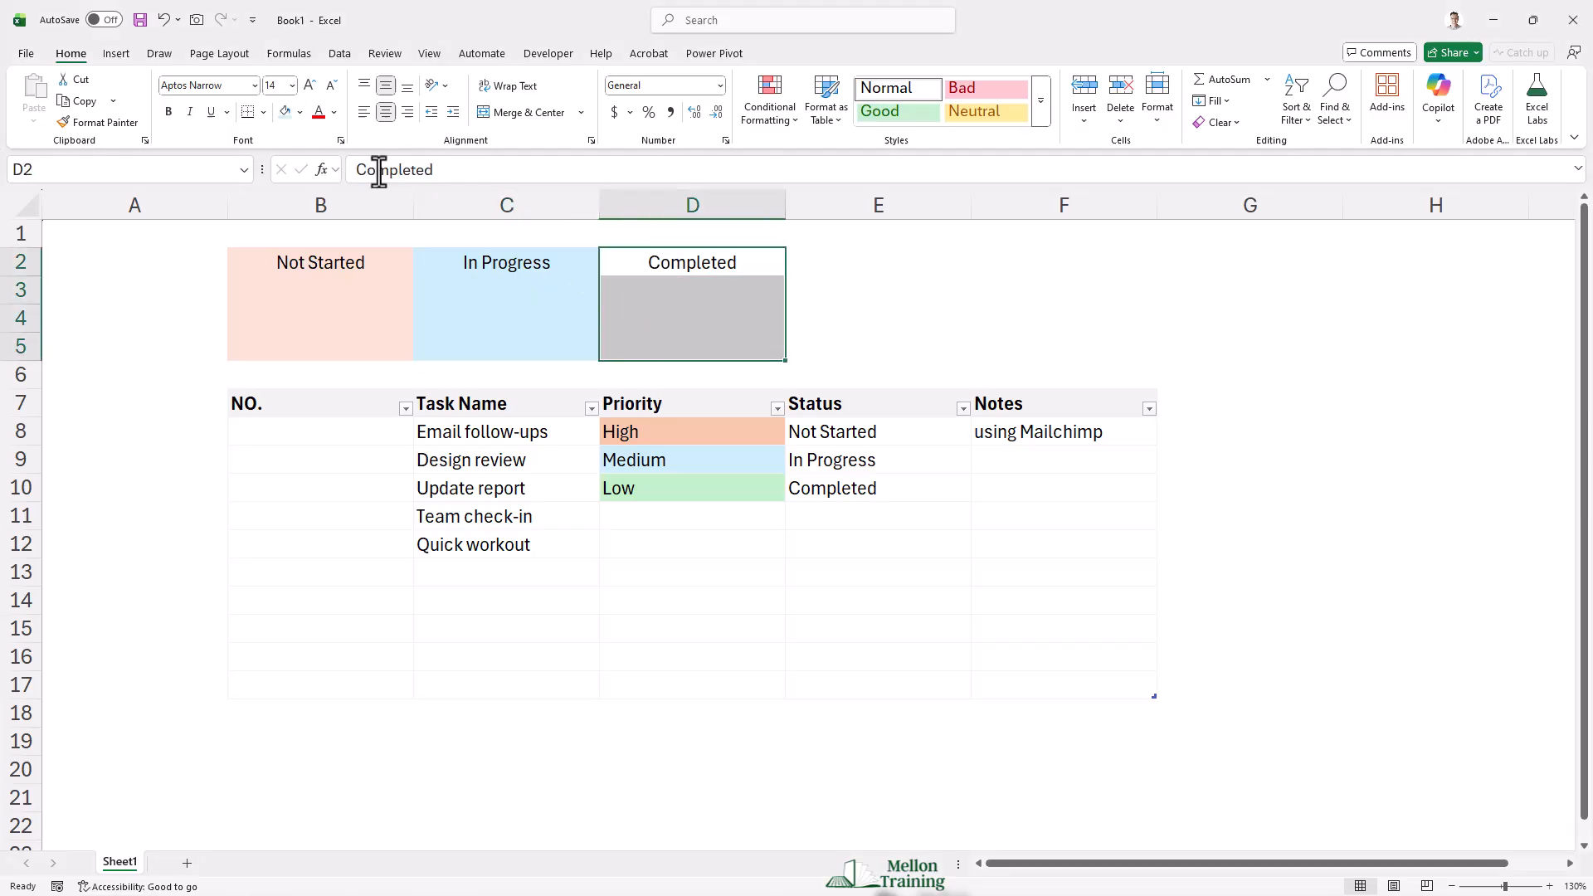
click(300, 112)
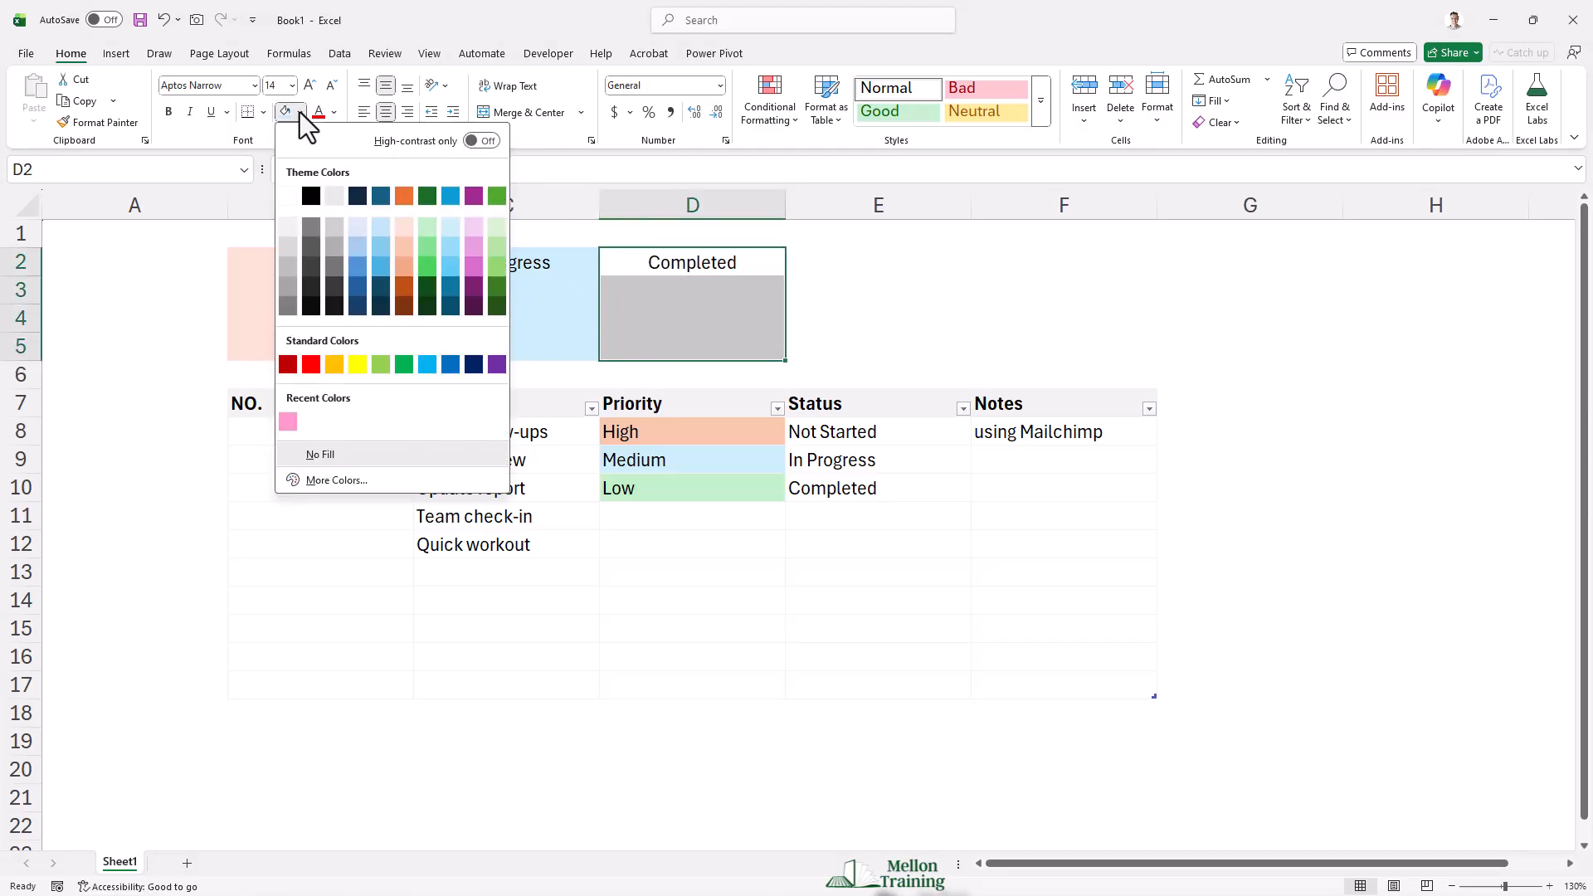
click(496, 226)
Bold the status headings in B2:D2 and fill the Not Started heading with the second-lightest orange theme color
drag(299, 260, 619, 263)
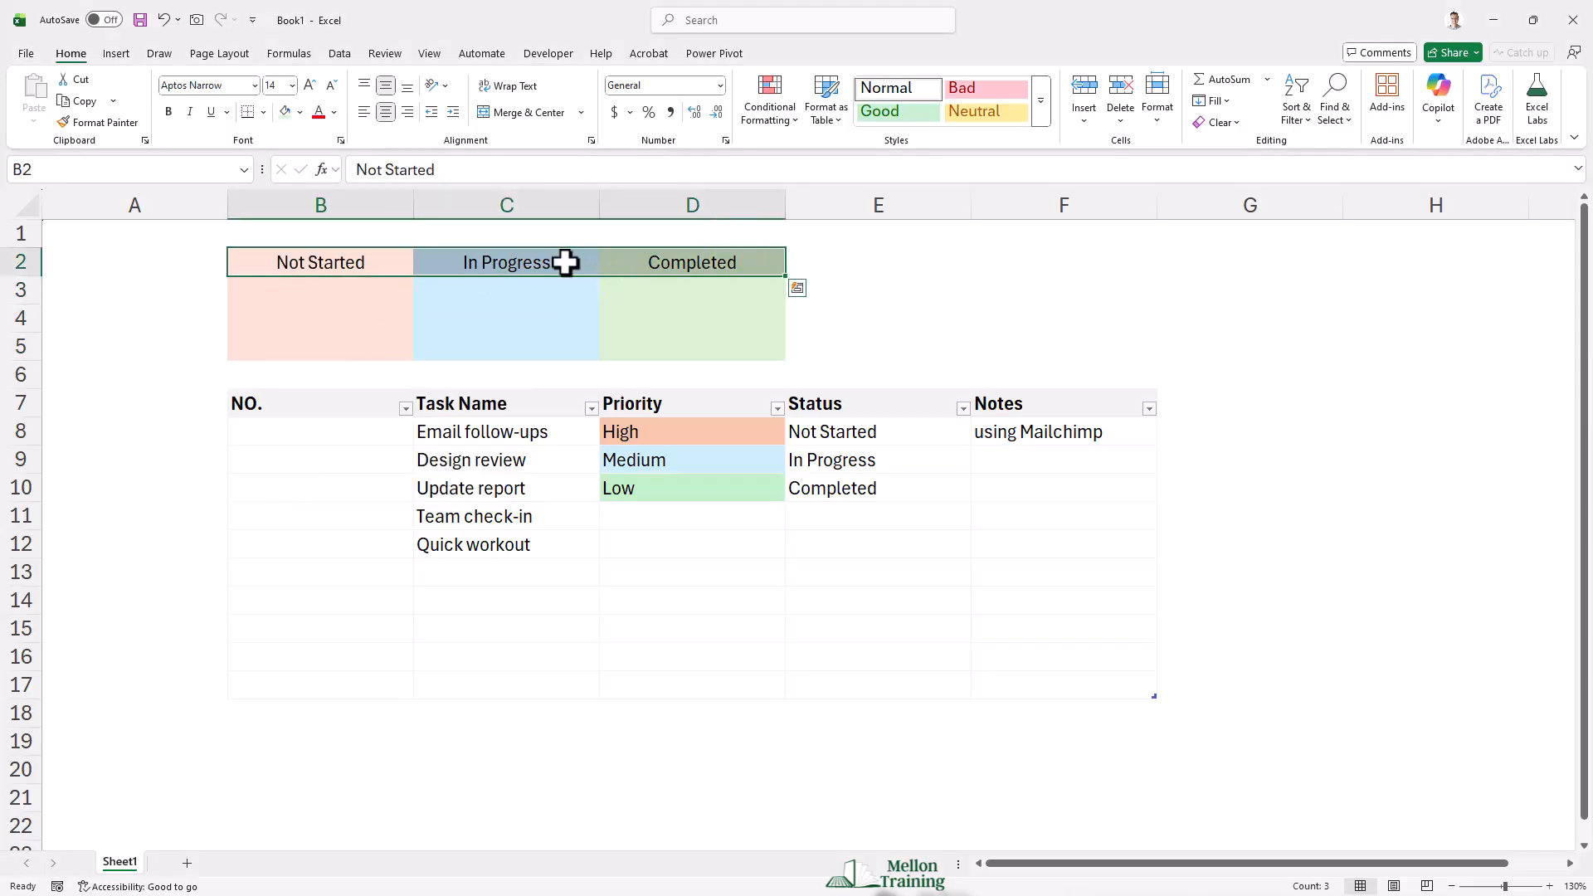
click(169, 112)
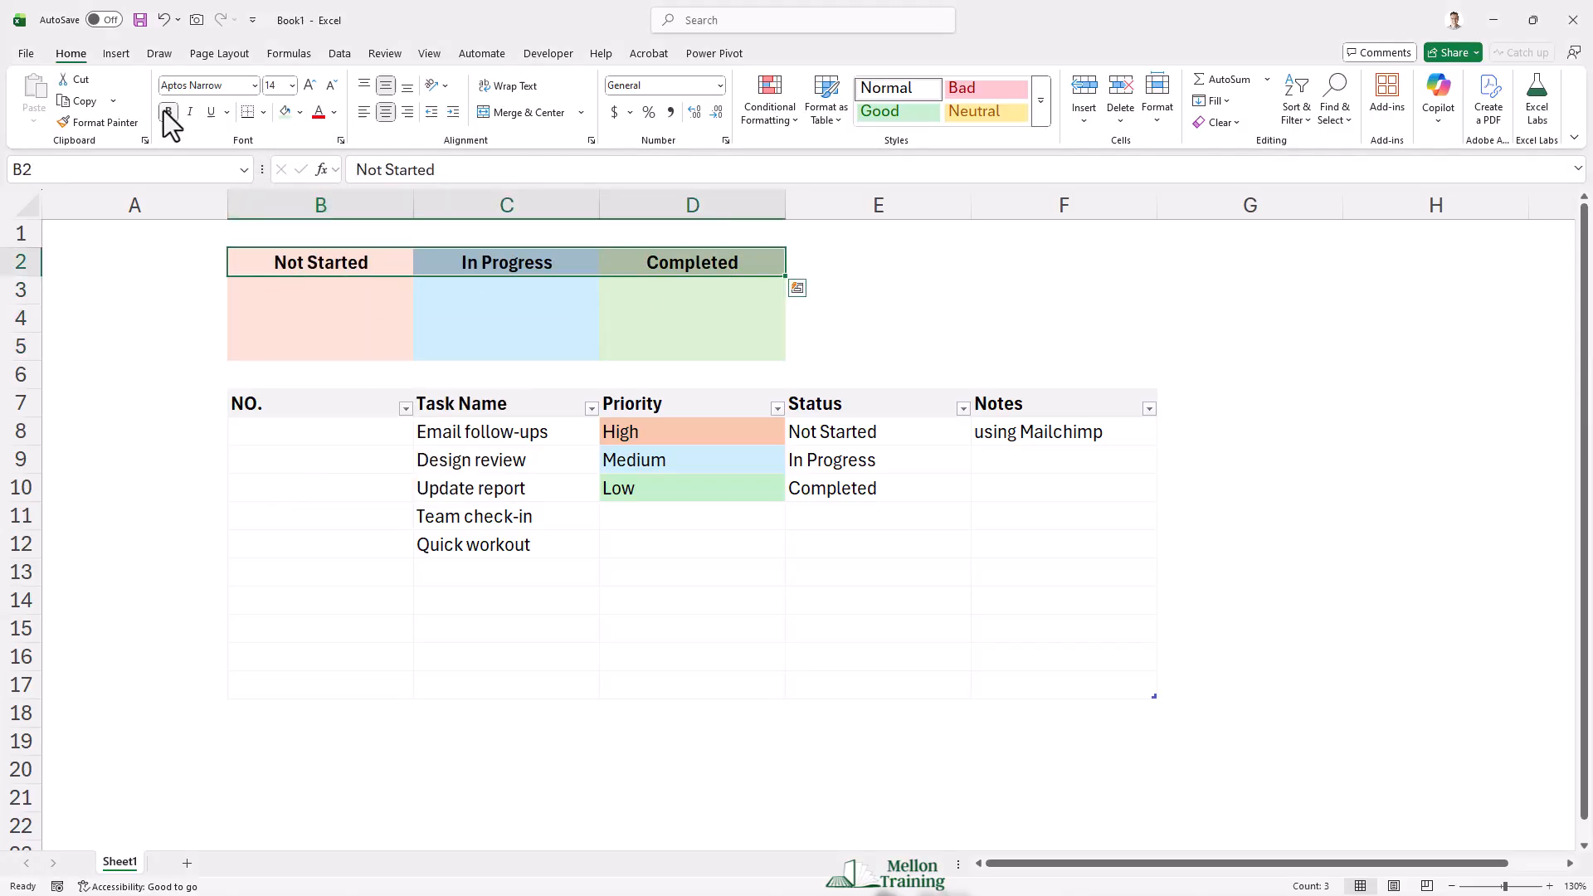
click(387, 262)
click(300, 112)
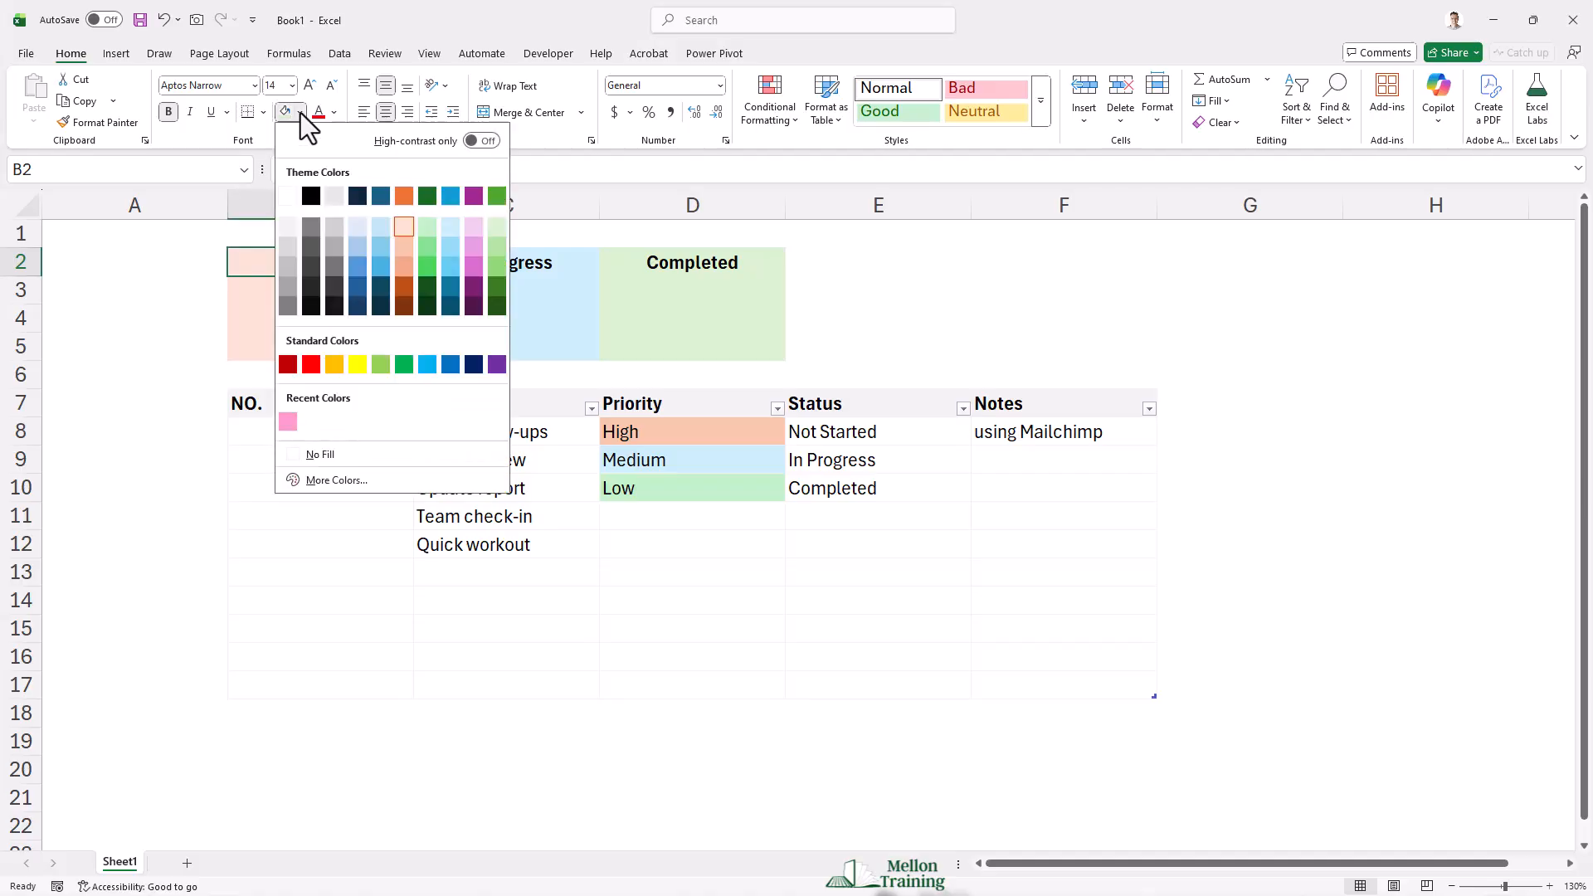
click(402, 249)
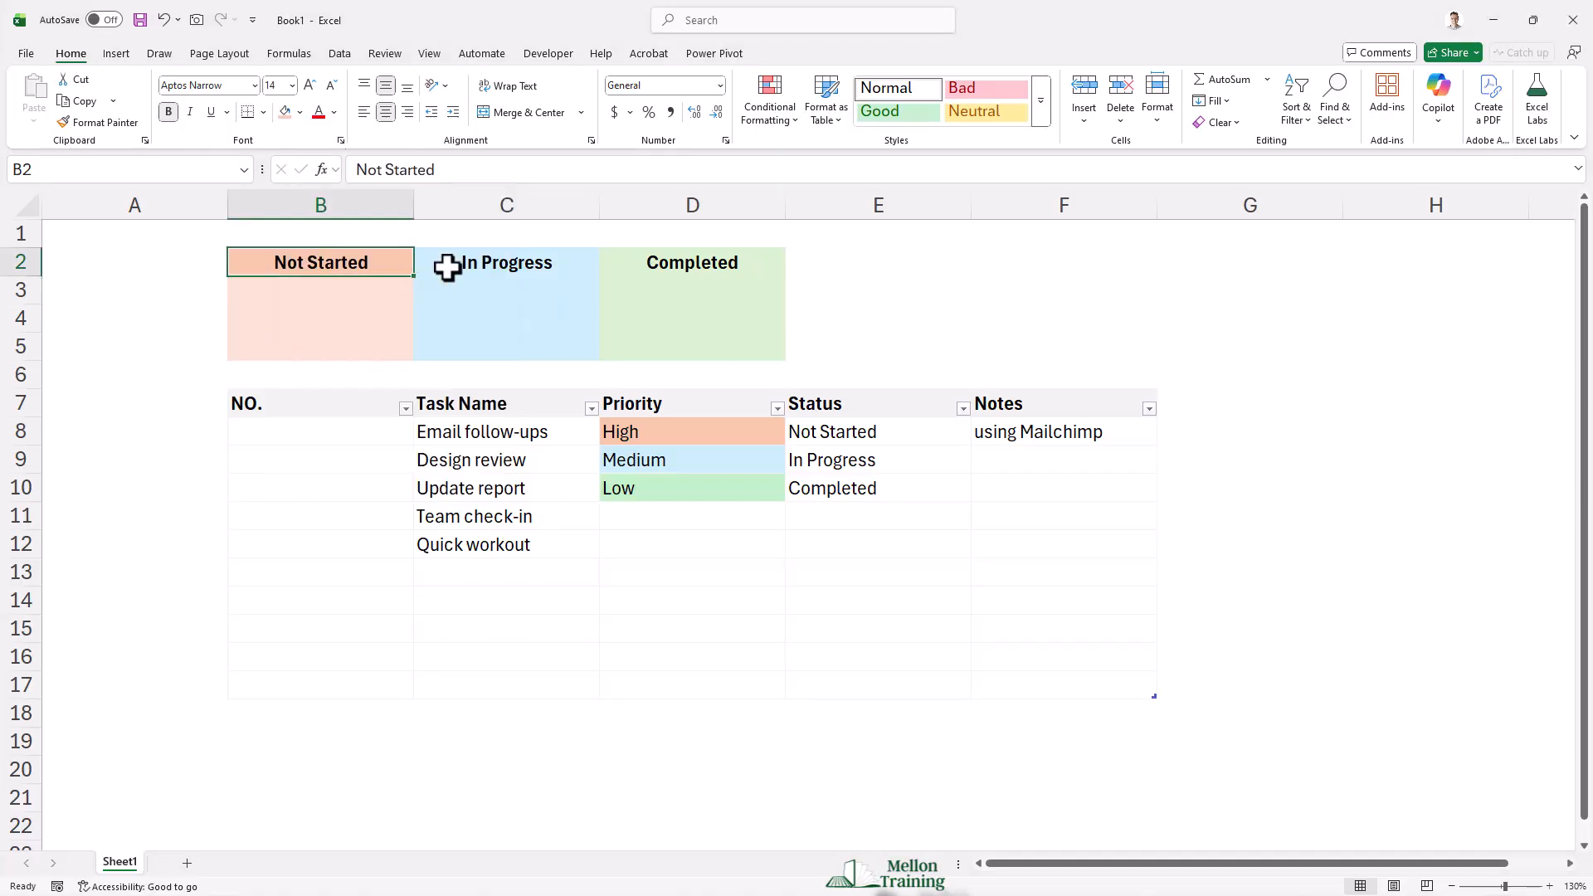
Fill the In Progress heading C2 with the second-lightest blue and the Completed heading D2 with the second-lightest green theme color
click(445, 263)
click(301, 113)
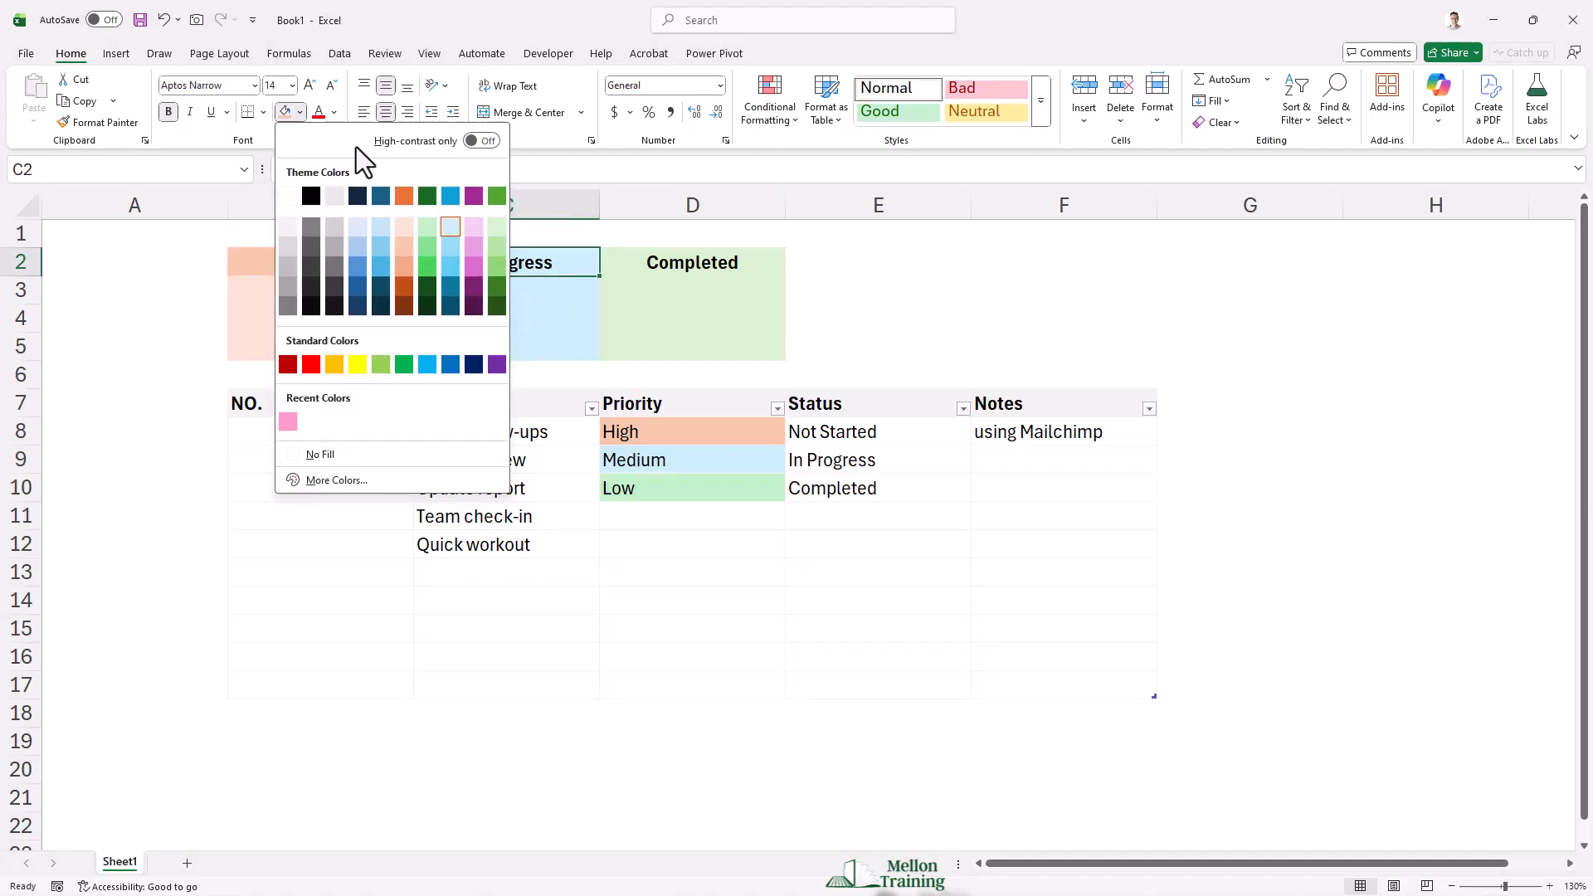
click(451, 246)
click(640, 263)
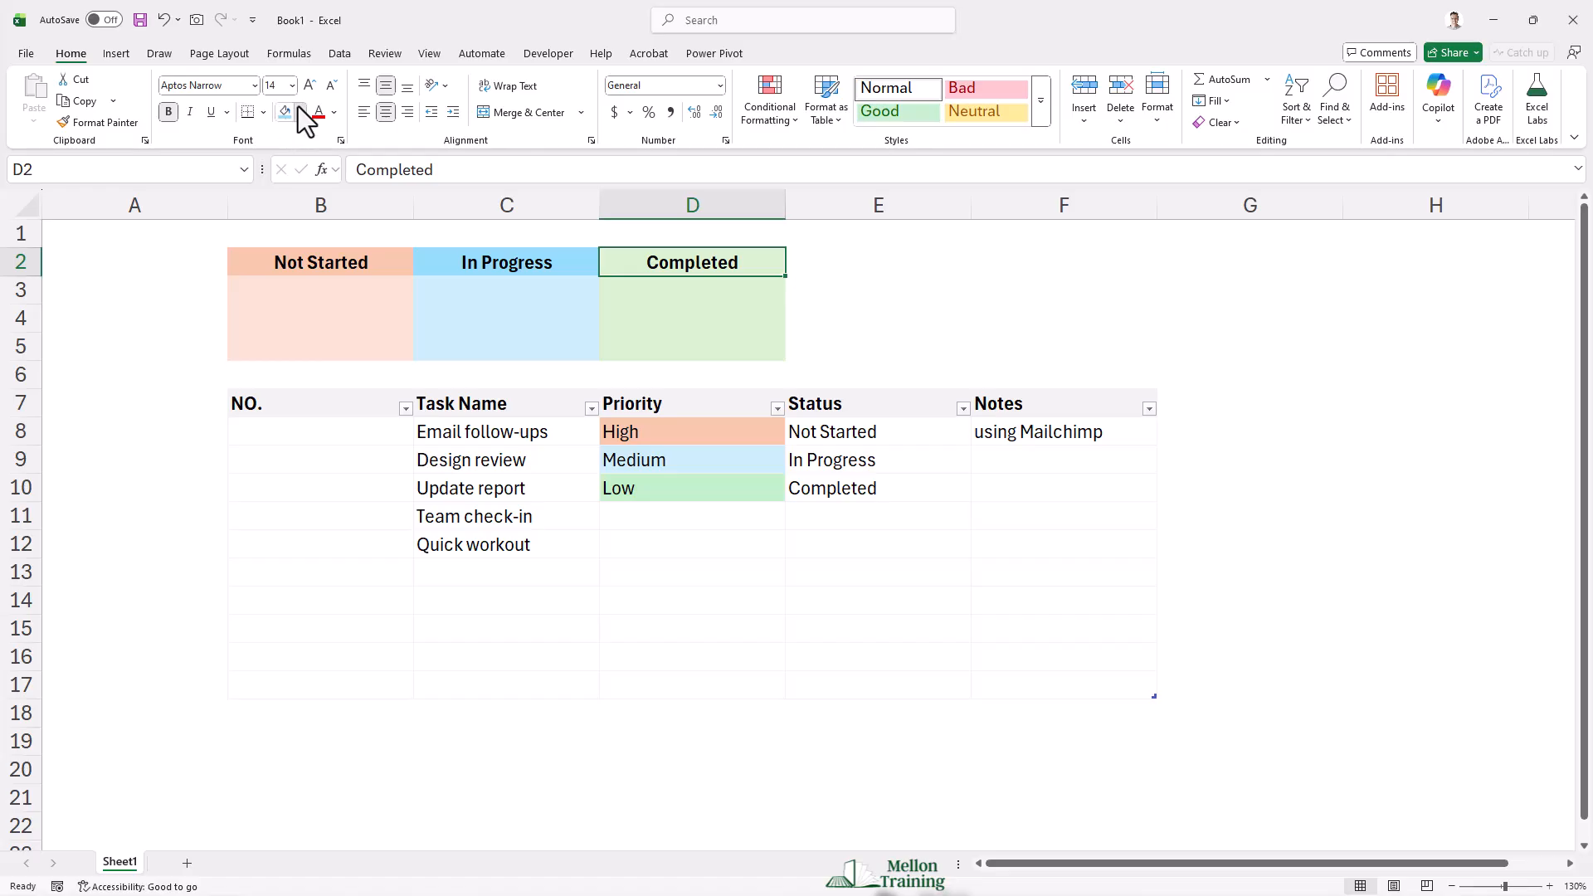
click(299, 112)
click(491, 244)
click(825, 266)
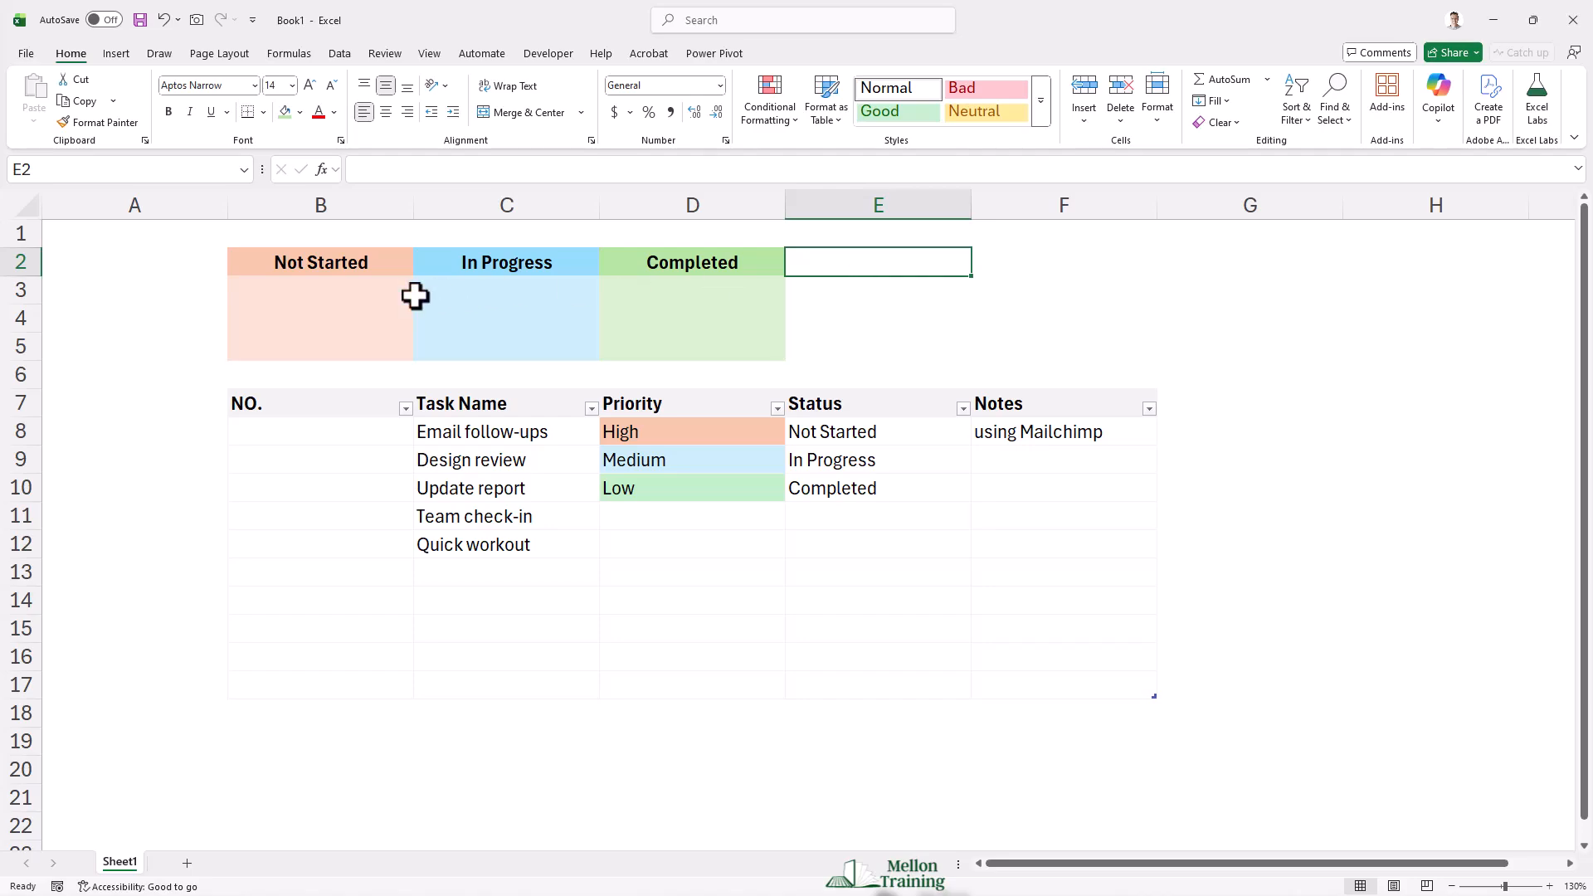
Merge and center B3:B5, C3:C5 and D3:D5 as separate count cells under the status headings
drag(331, 285, 326, 339)
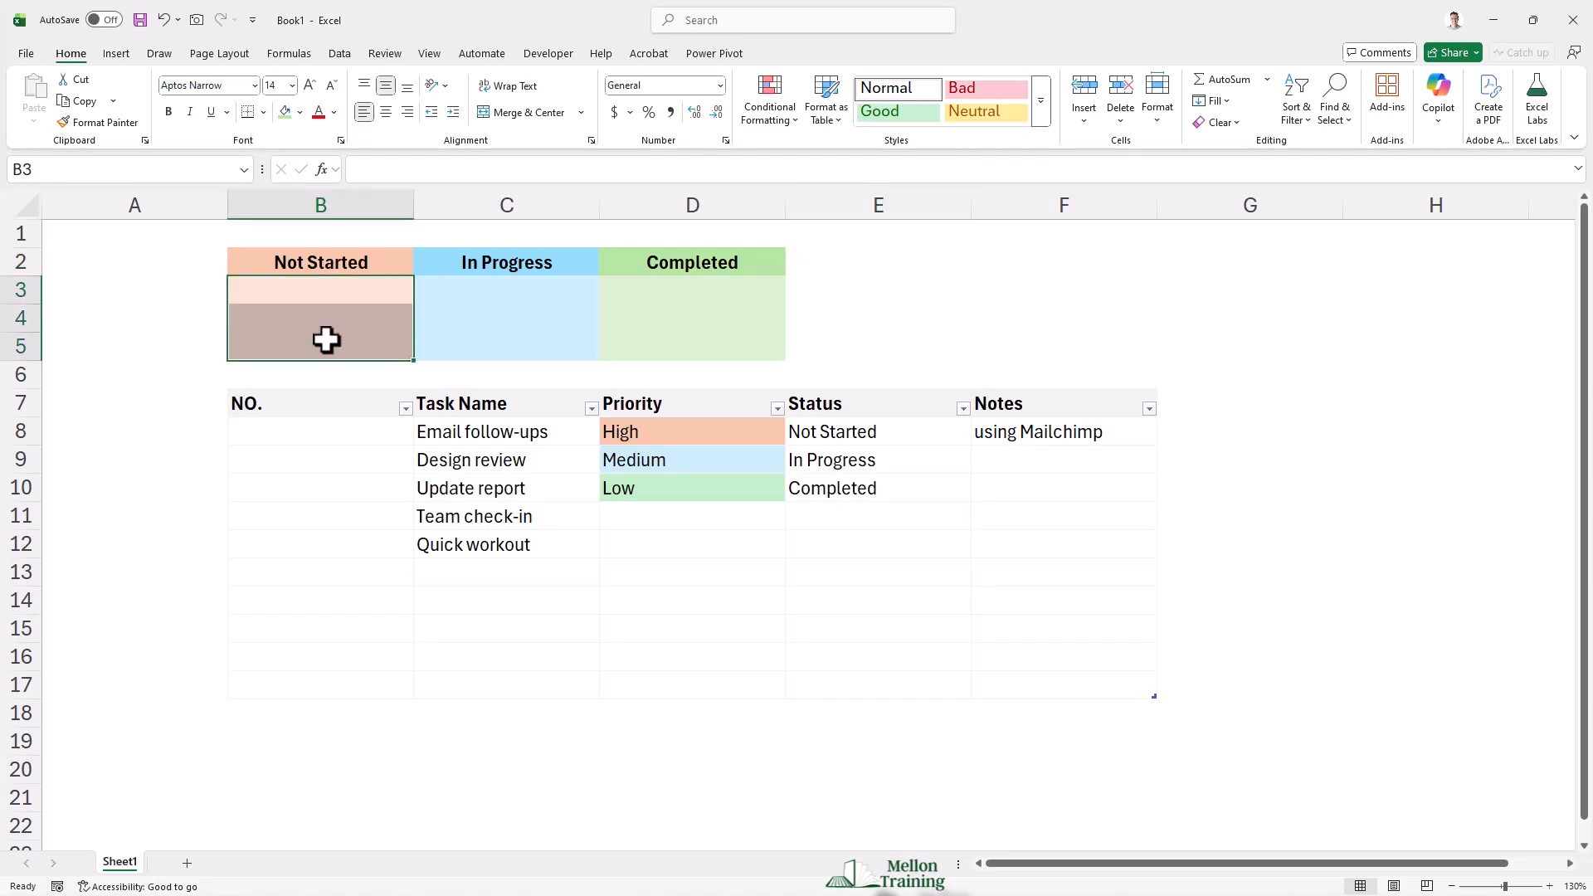
click(520, 112)
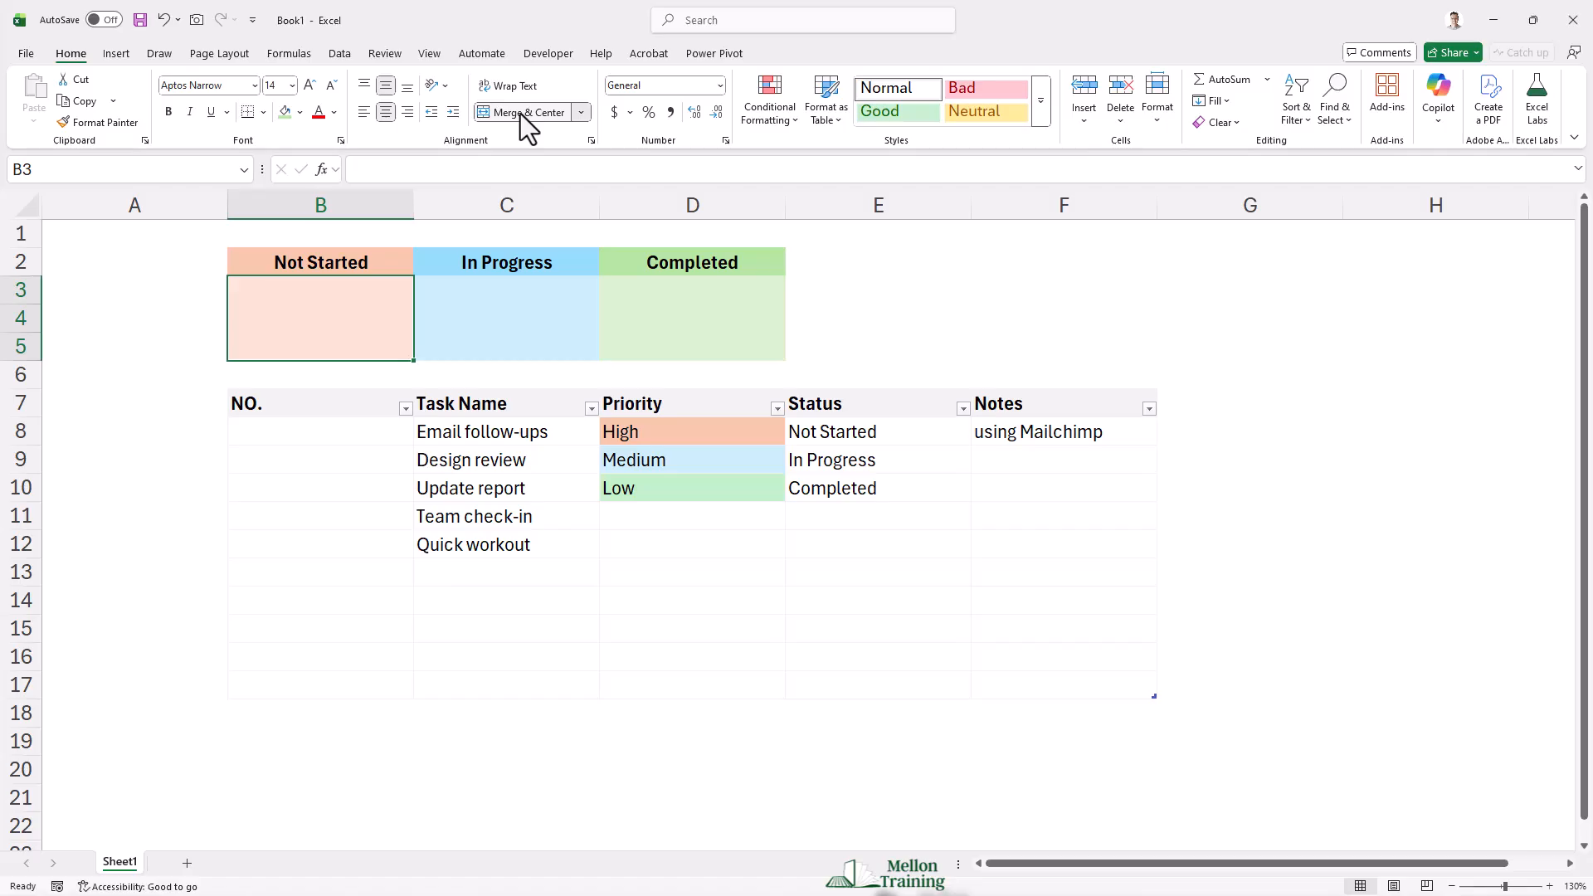
drag(509, 282, 498, 347)
click(506, 115)
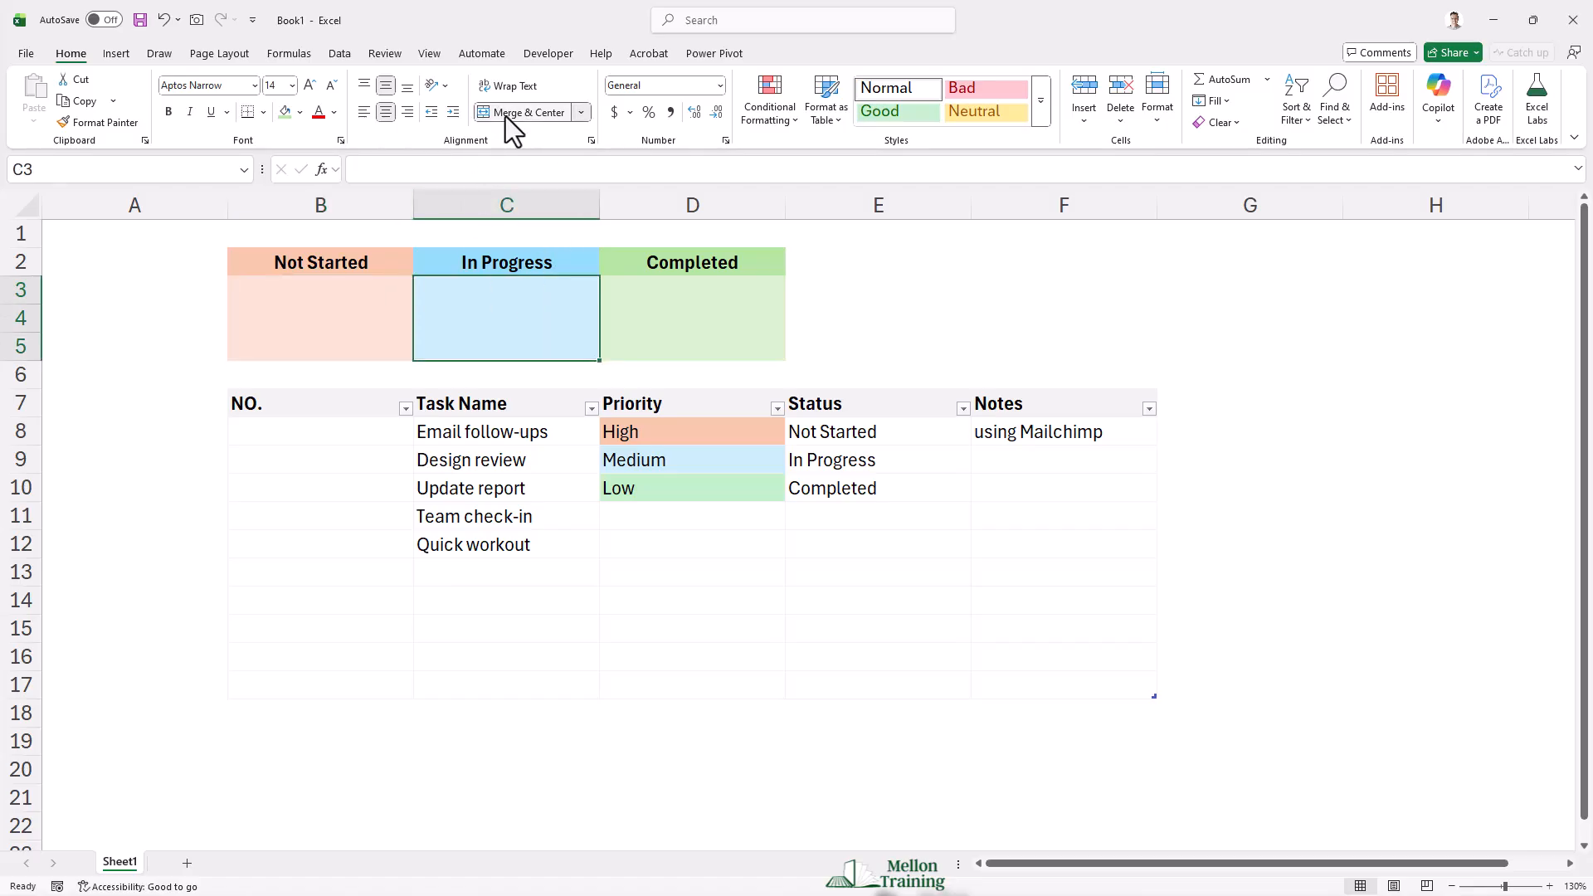
drag(636, 286, 640, 349)
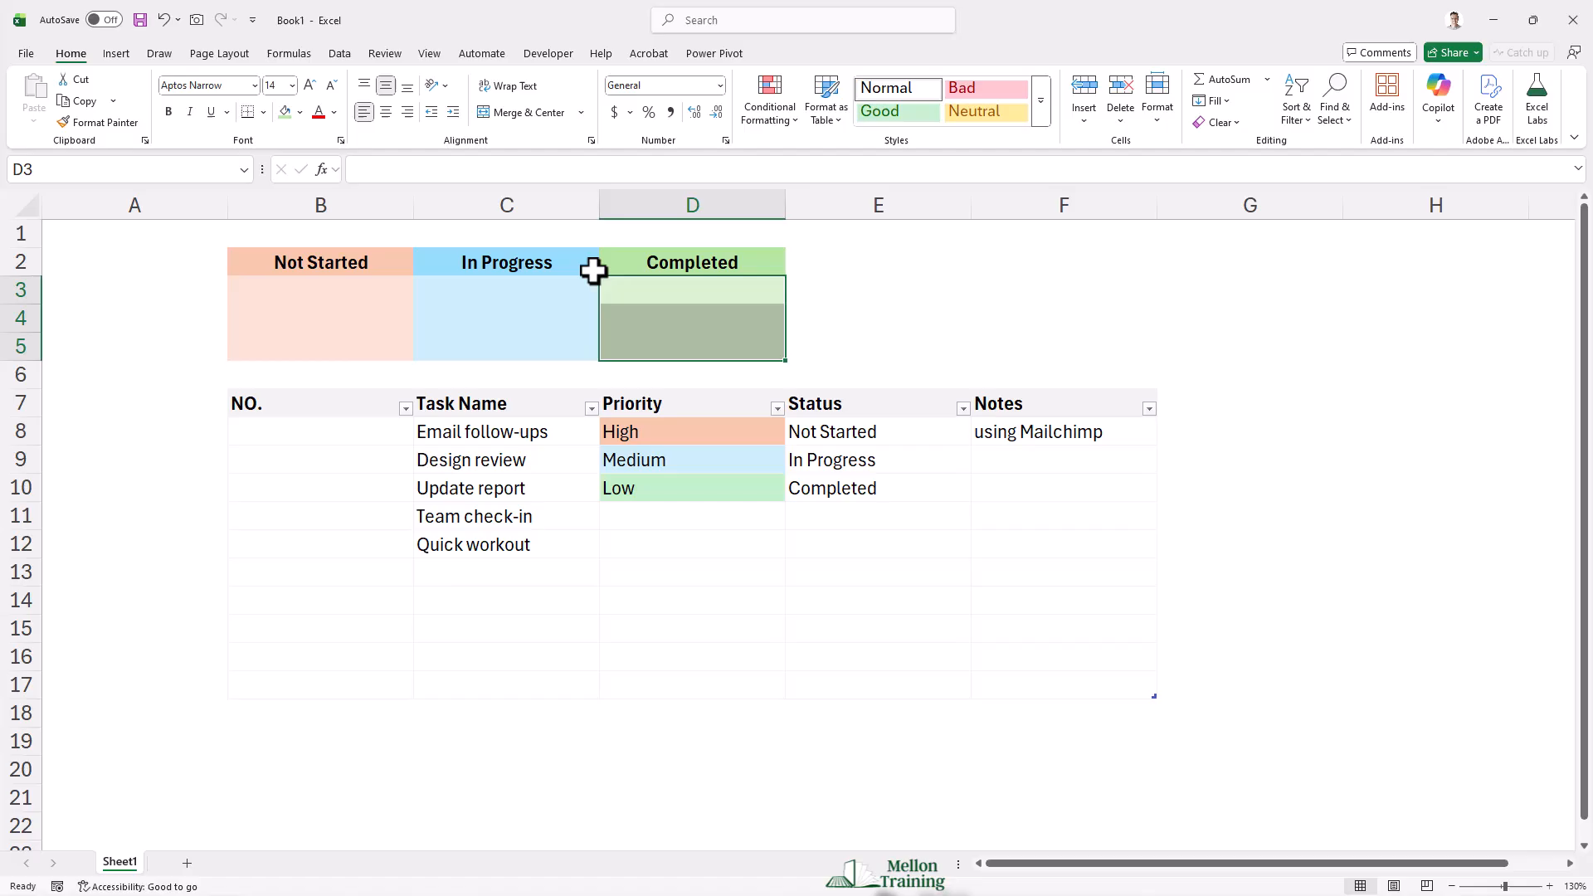
click(515, 106)
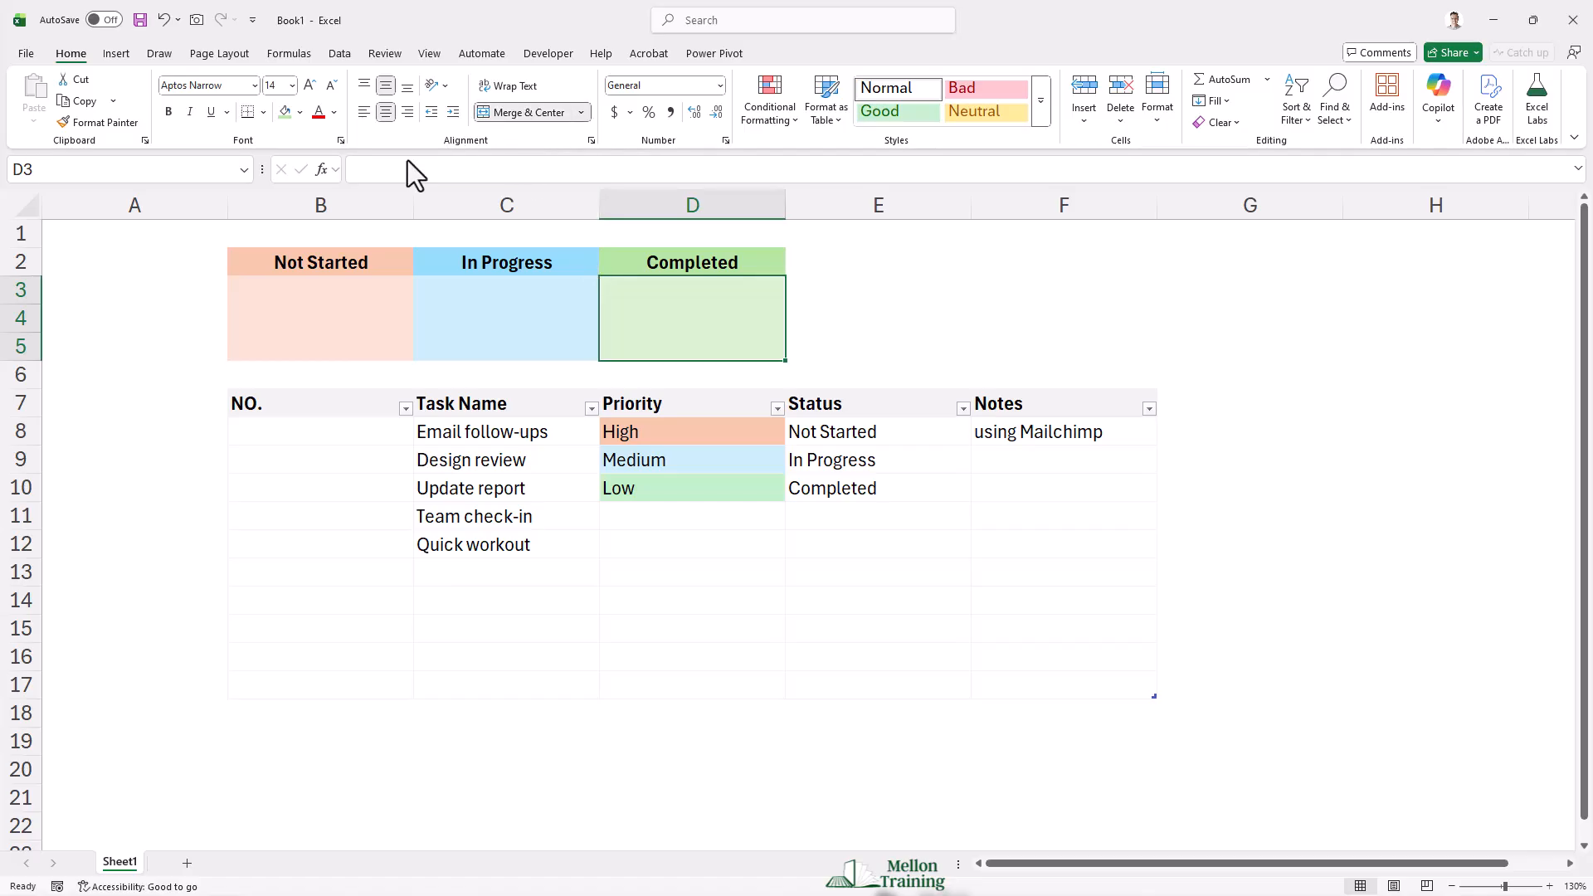
Enter the formula =COUNTIF(tasks[Status],B2) in the merged cell under Not Started
click(299, 317)
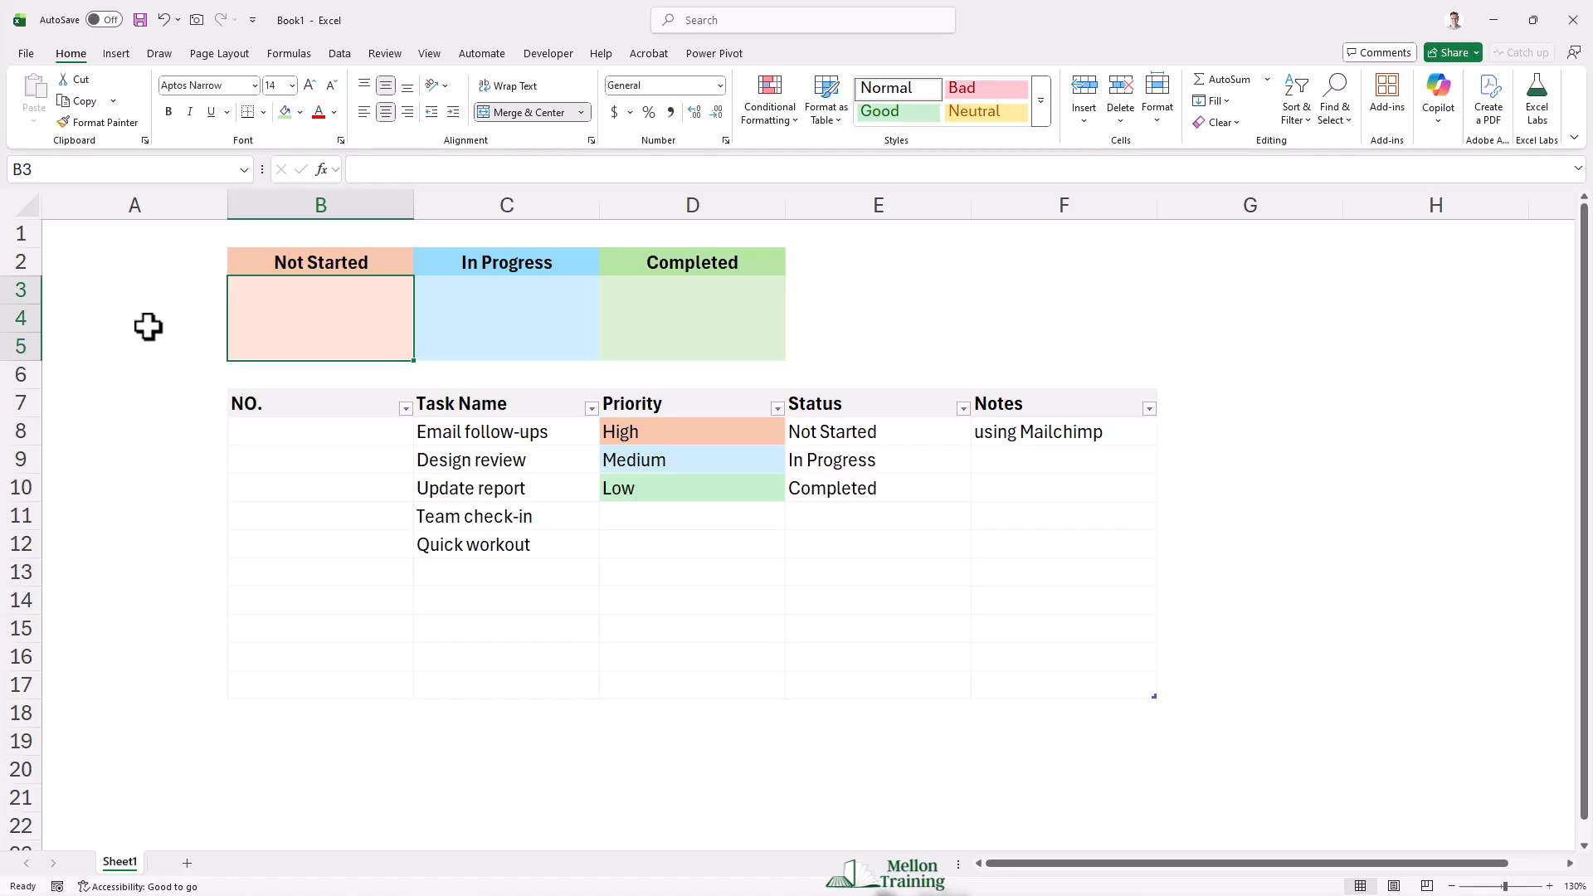
text(=COUN)
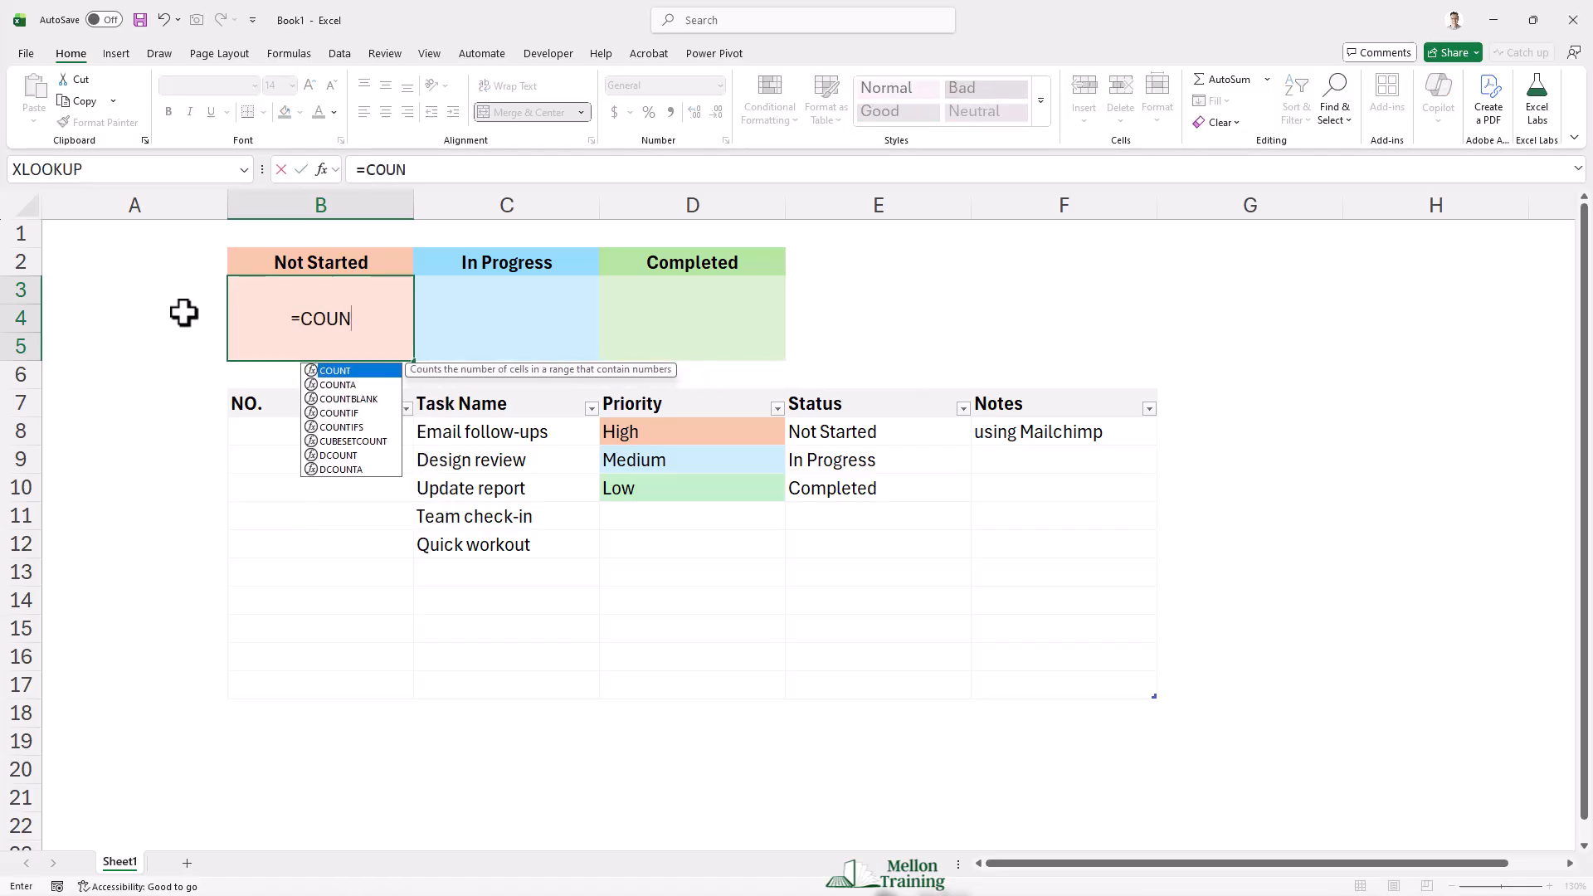
text(T)
key(Down)
key(Down)
key(Down)
key(Tab)
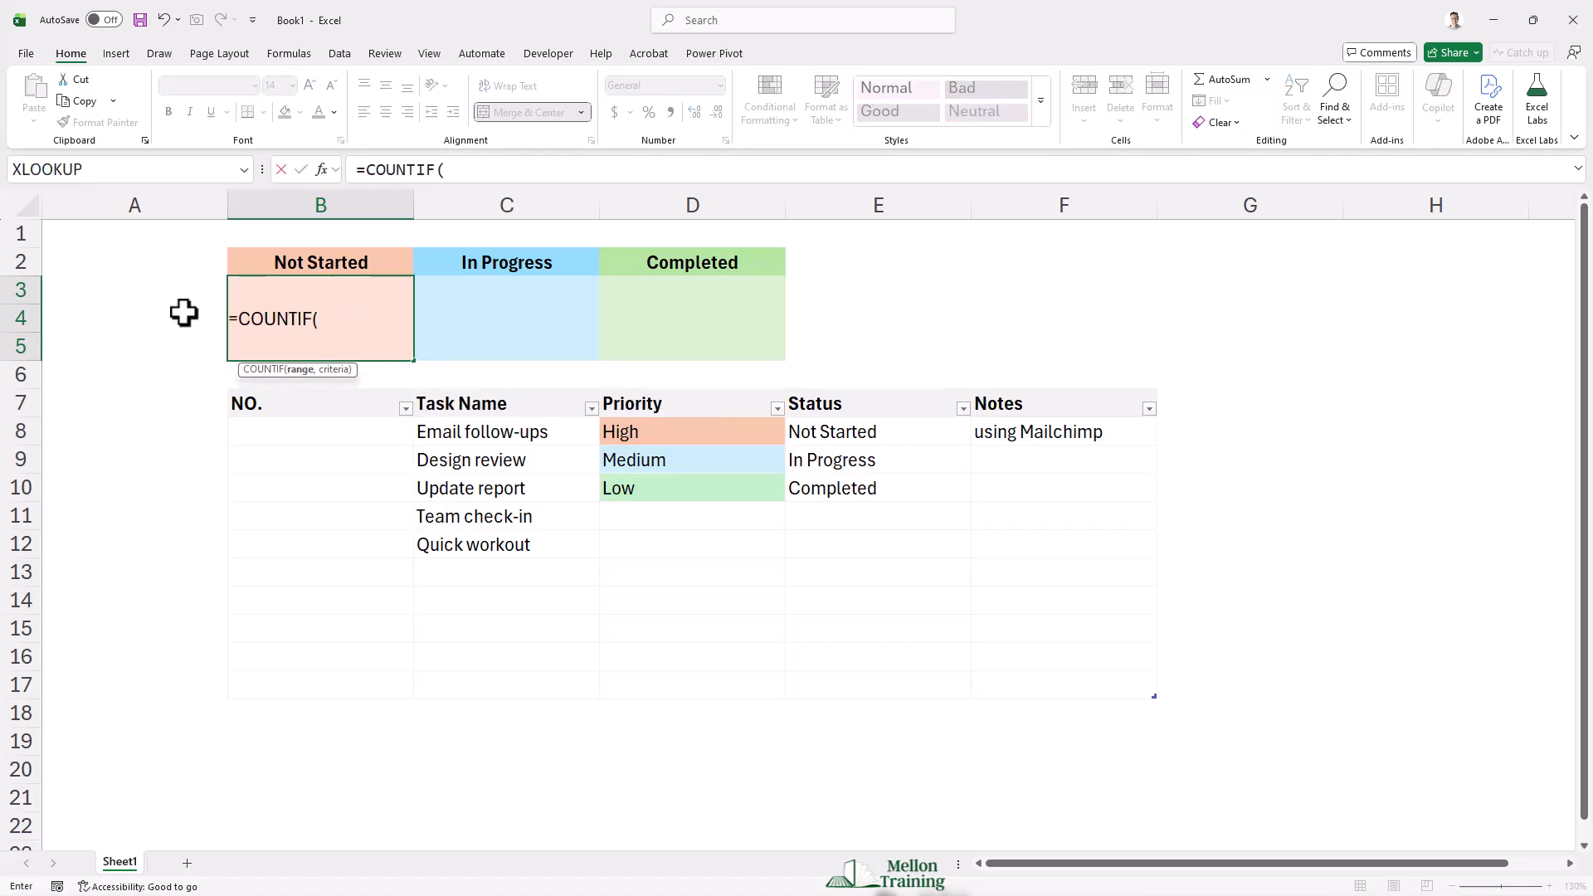
click(879, 389)
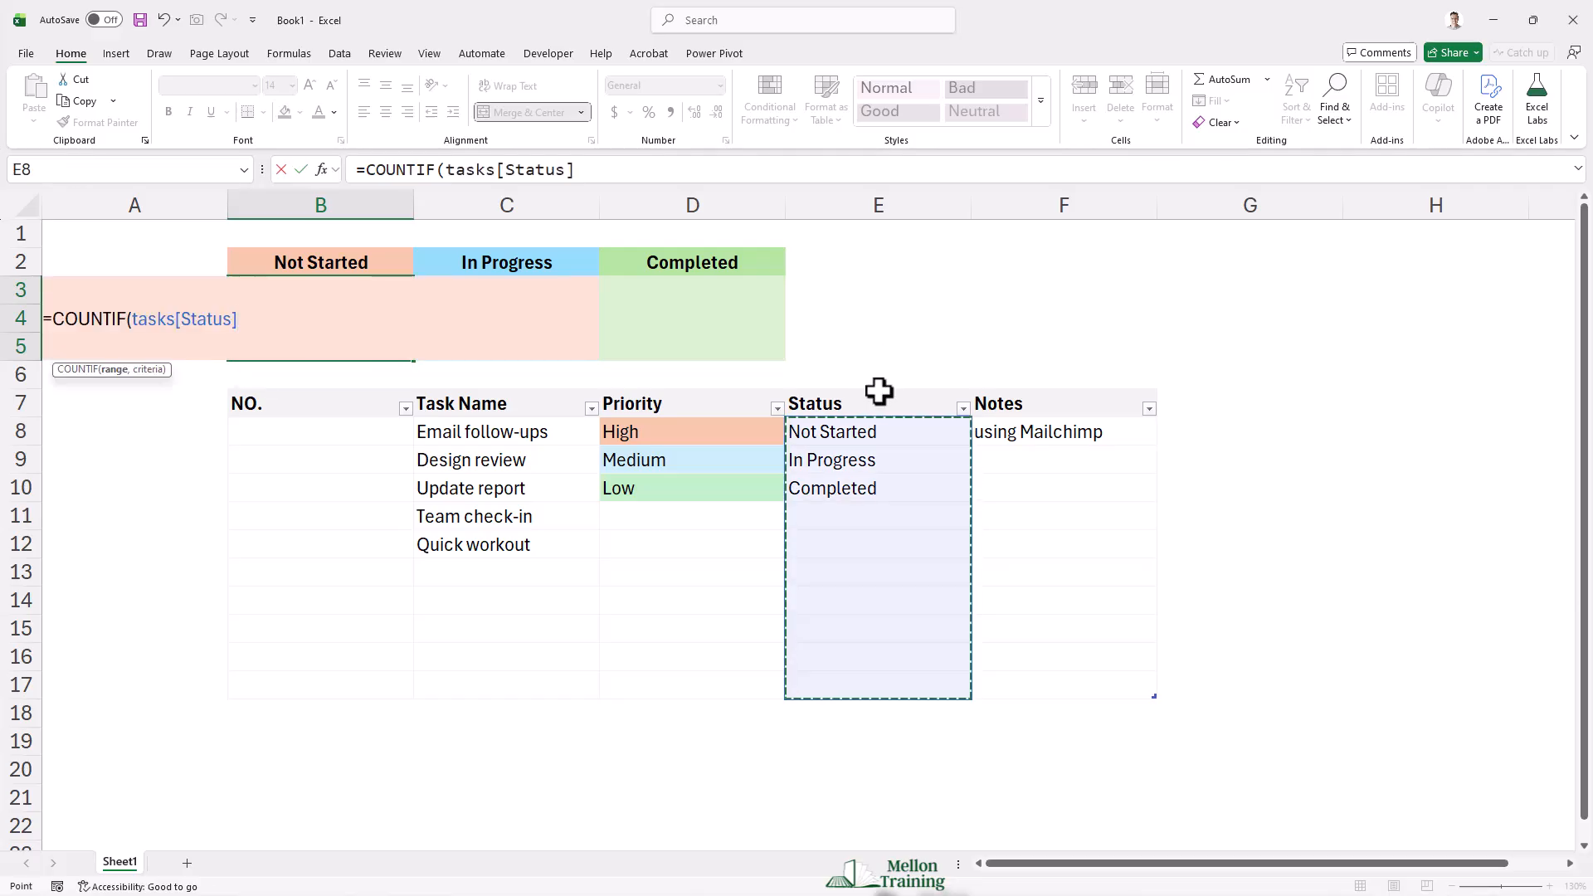
text(,)
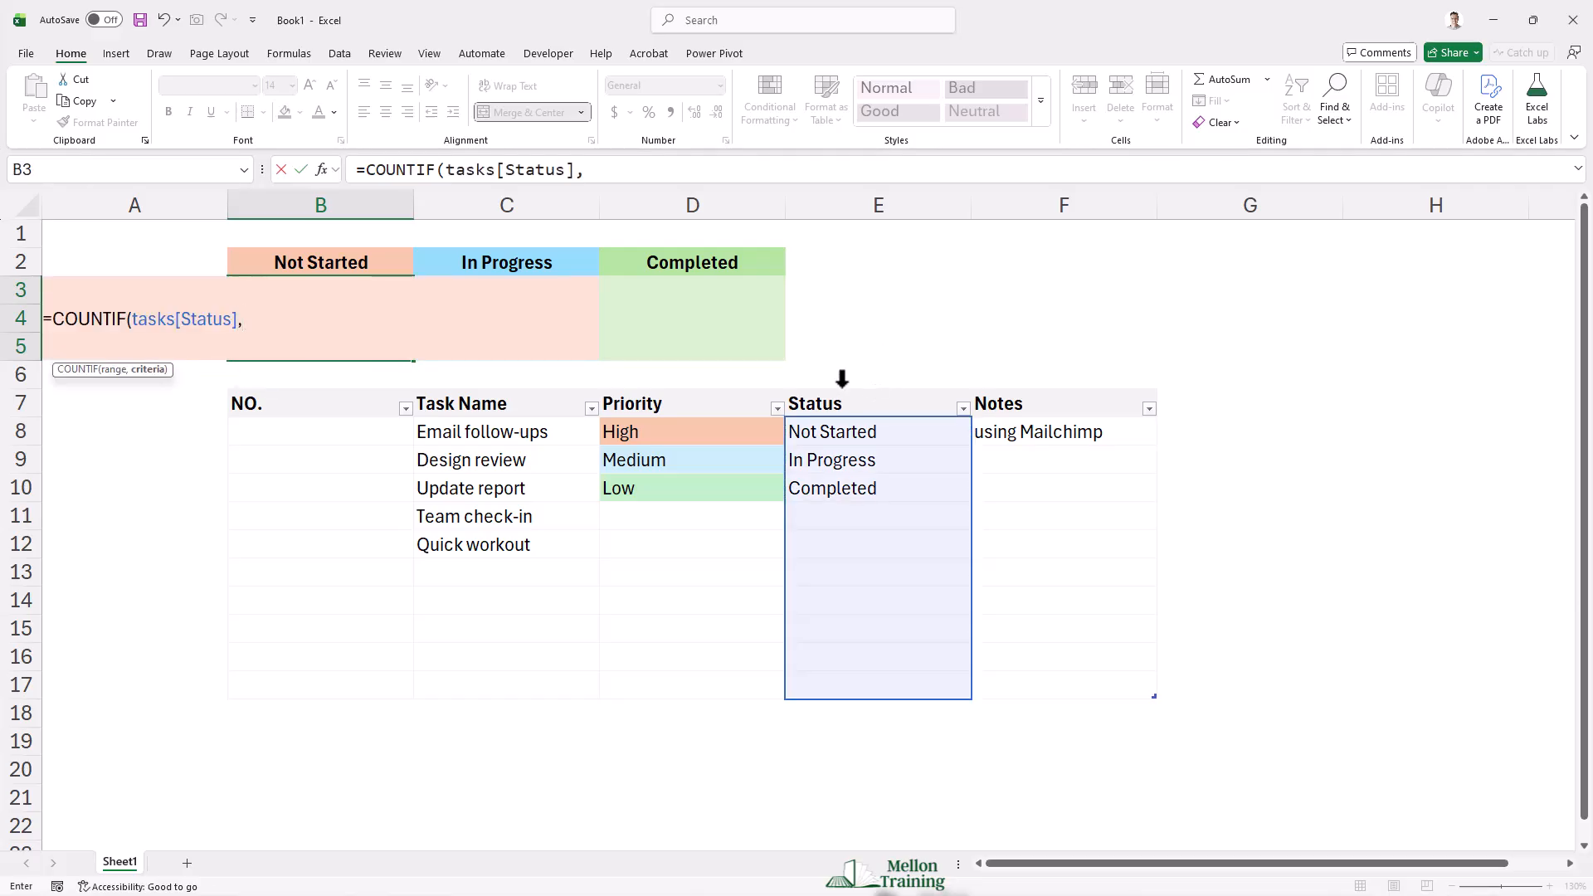
click(342, 258)
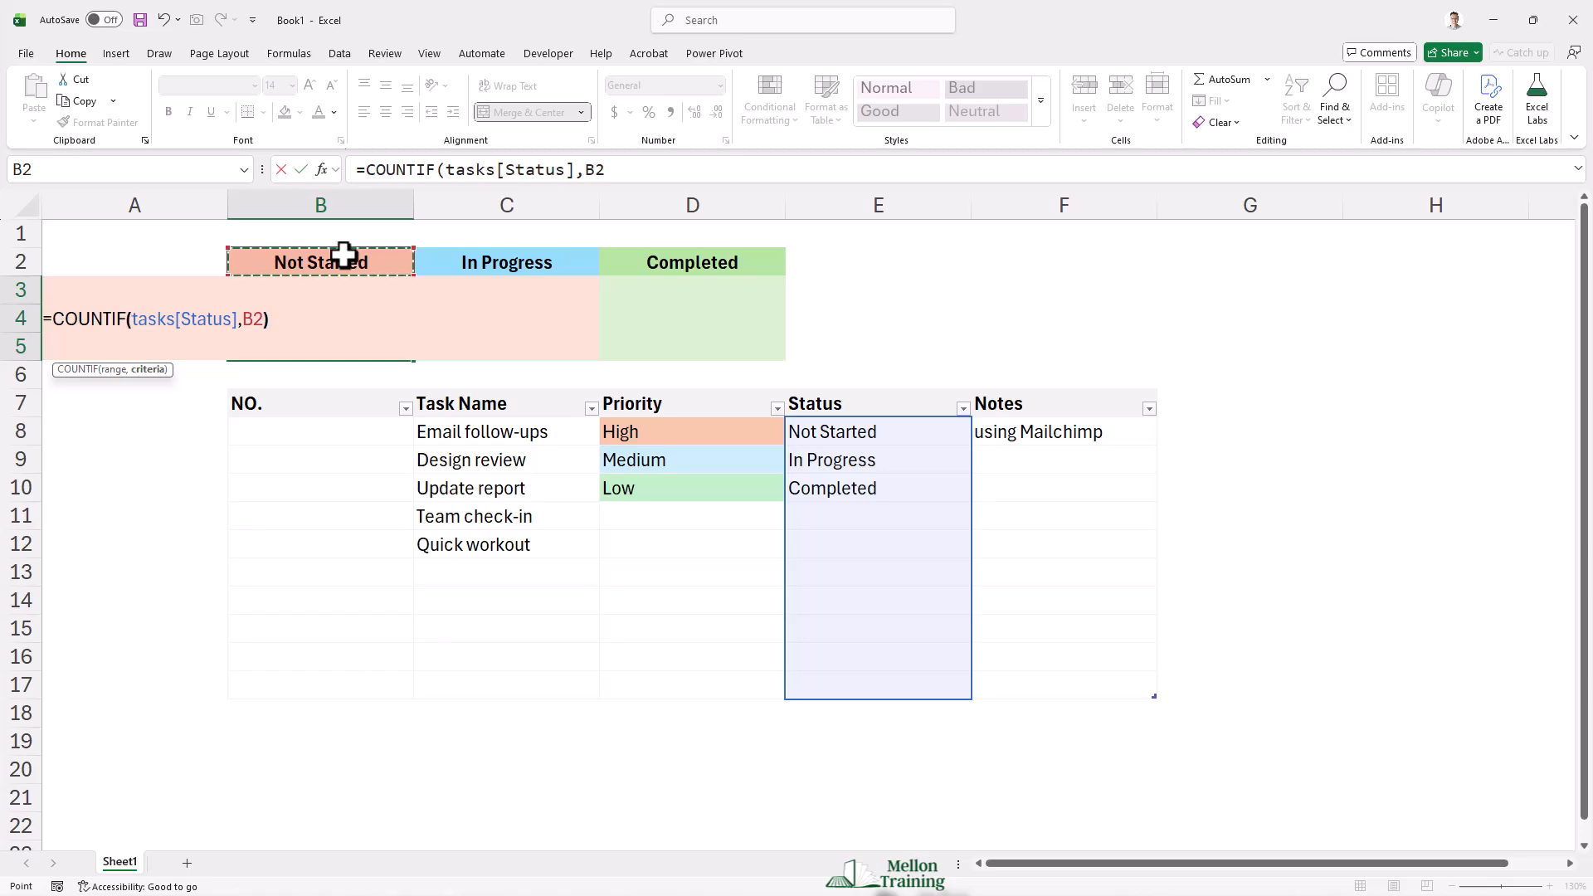
key(Return)
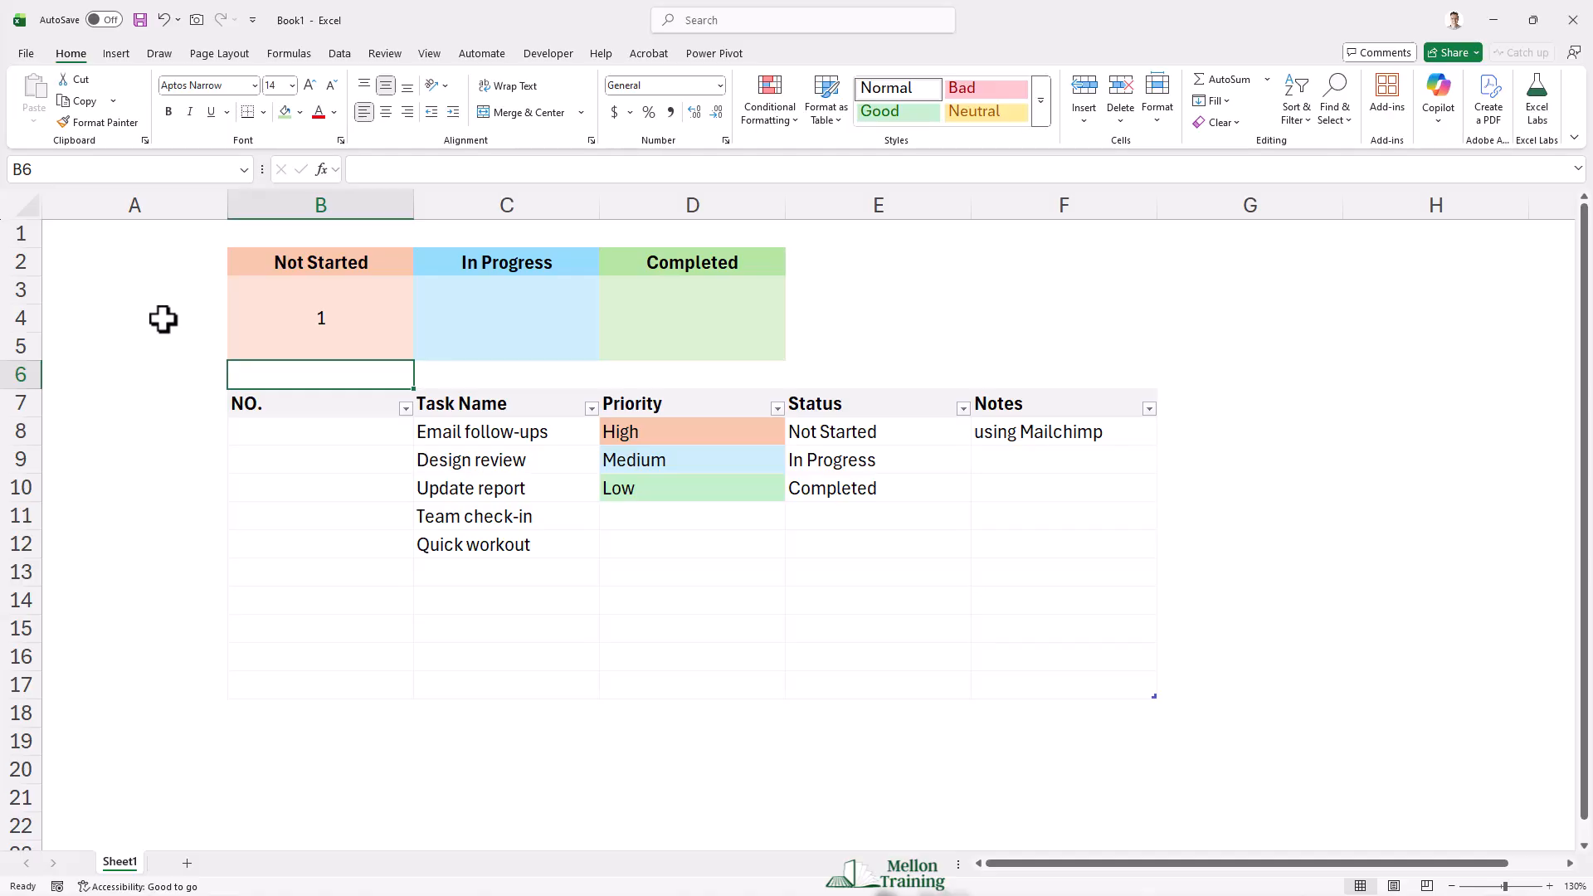
Reuse the Not Started count formula in the merged In Progress cell, changing it to =COUNTIF(tasks[Status],C2)
click(341, 319)
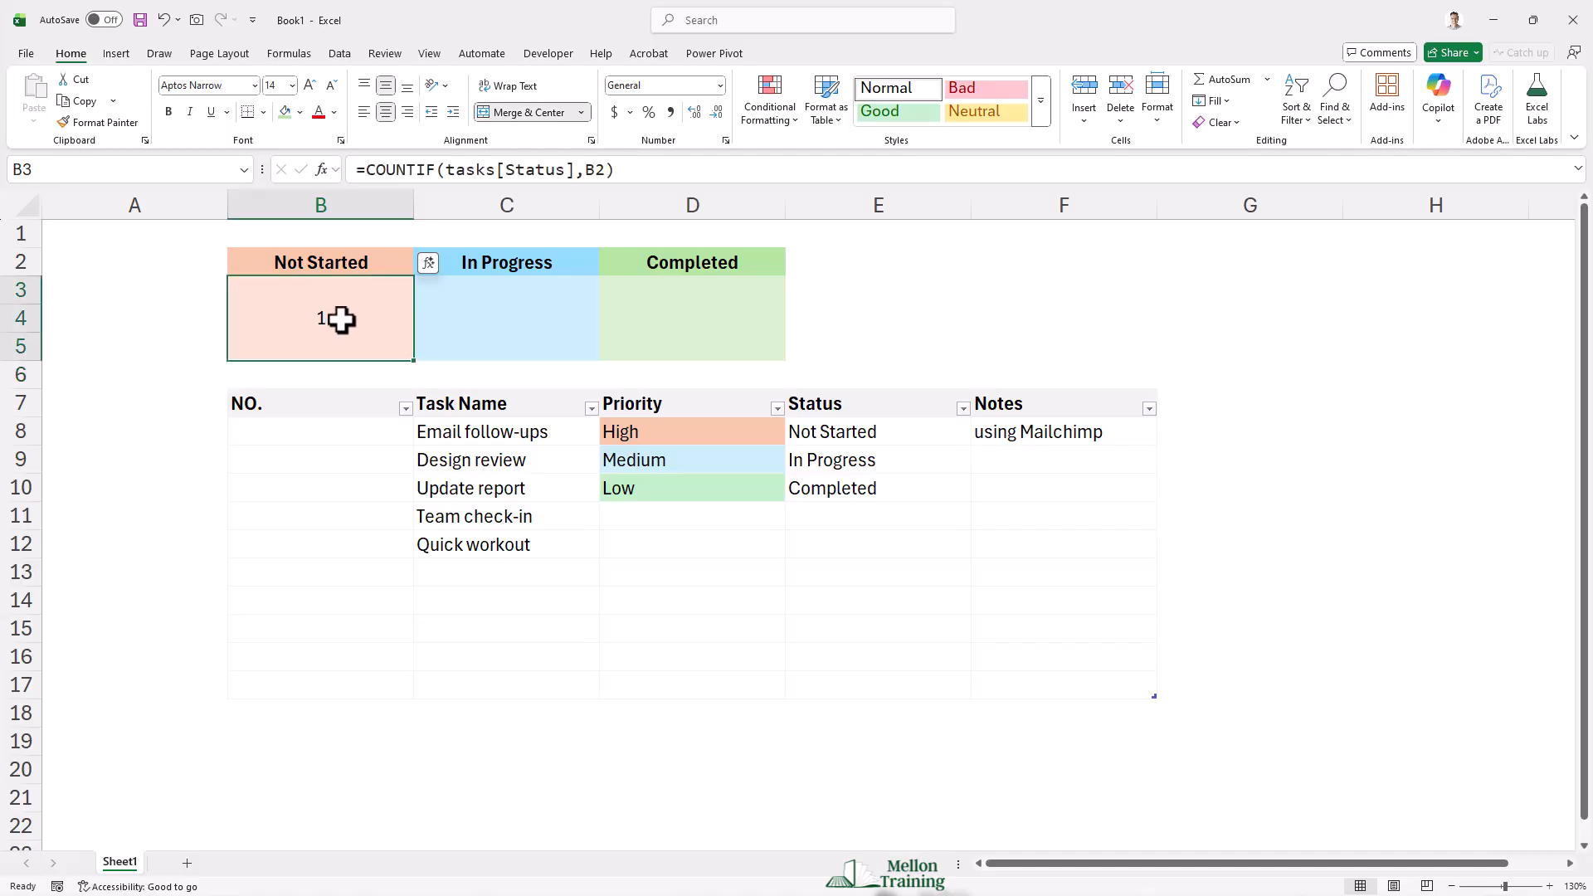
key(ctrl+c)
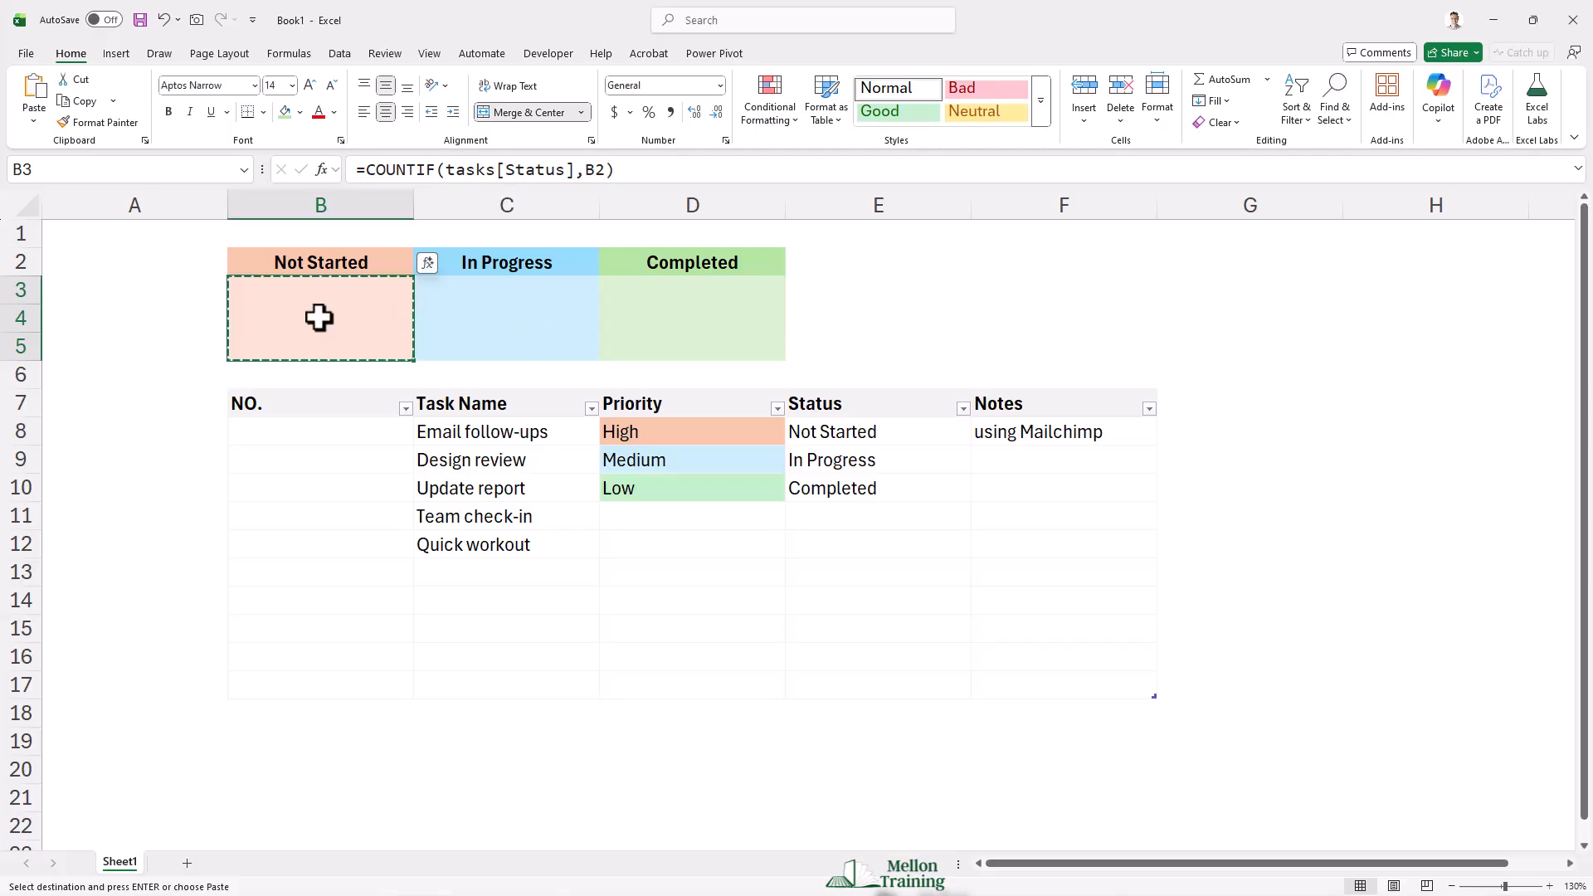
key(Escape)
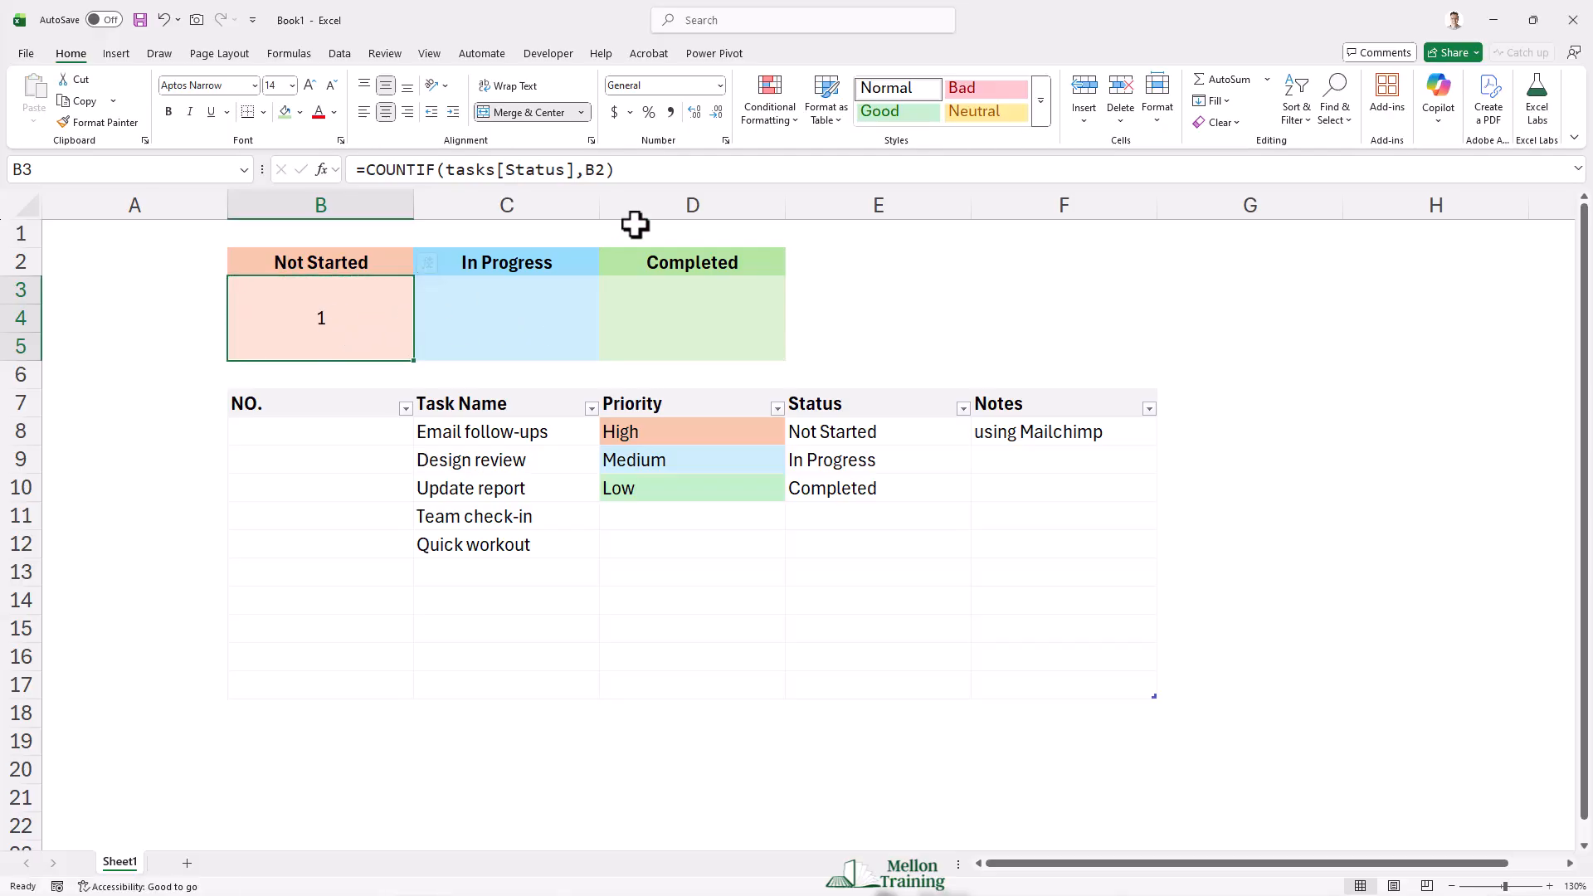
drag(662, 170, 355, 169)
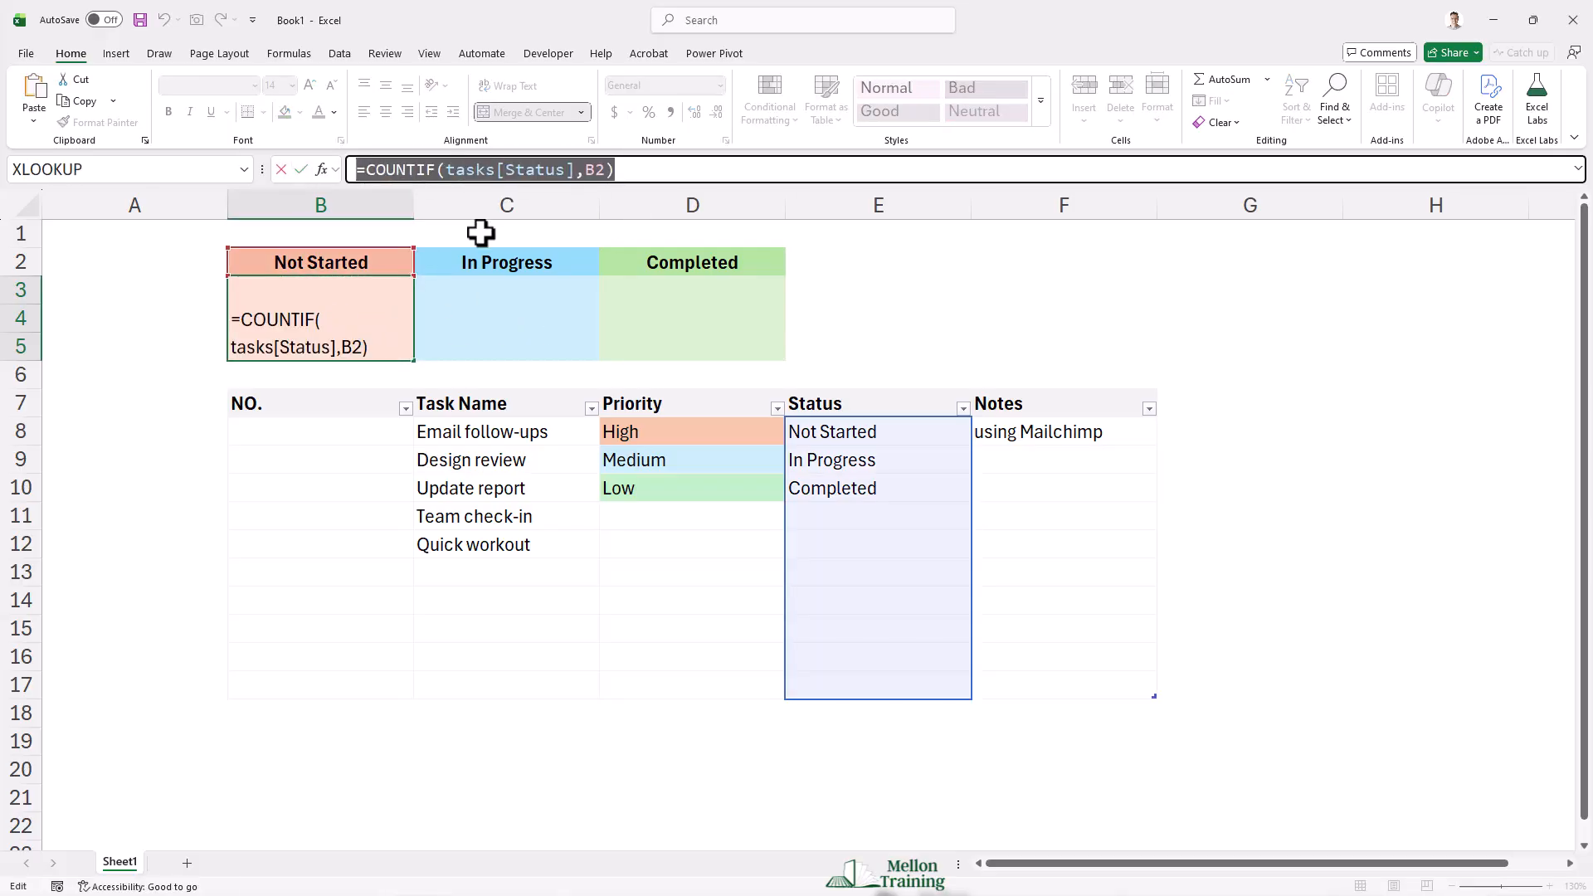
key(Escape)
click(511, 333)
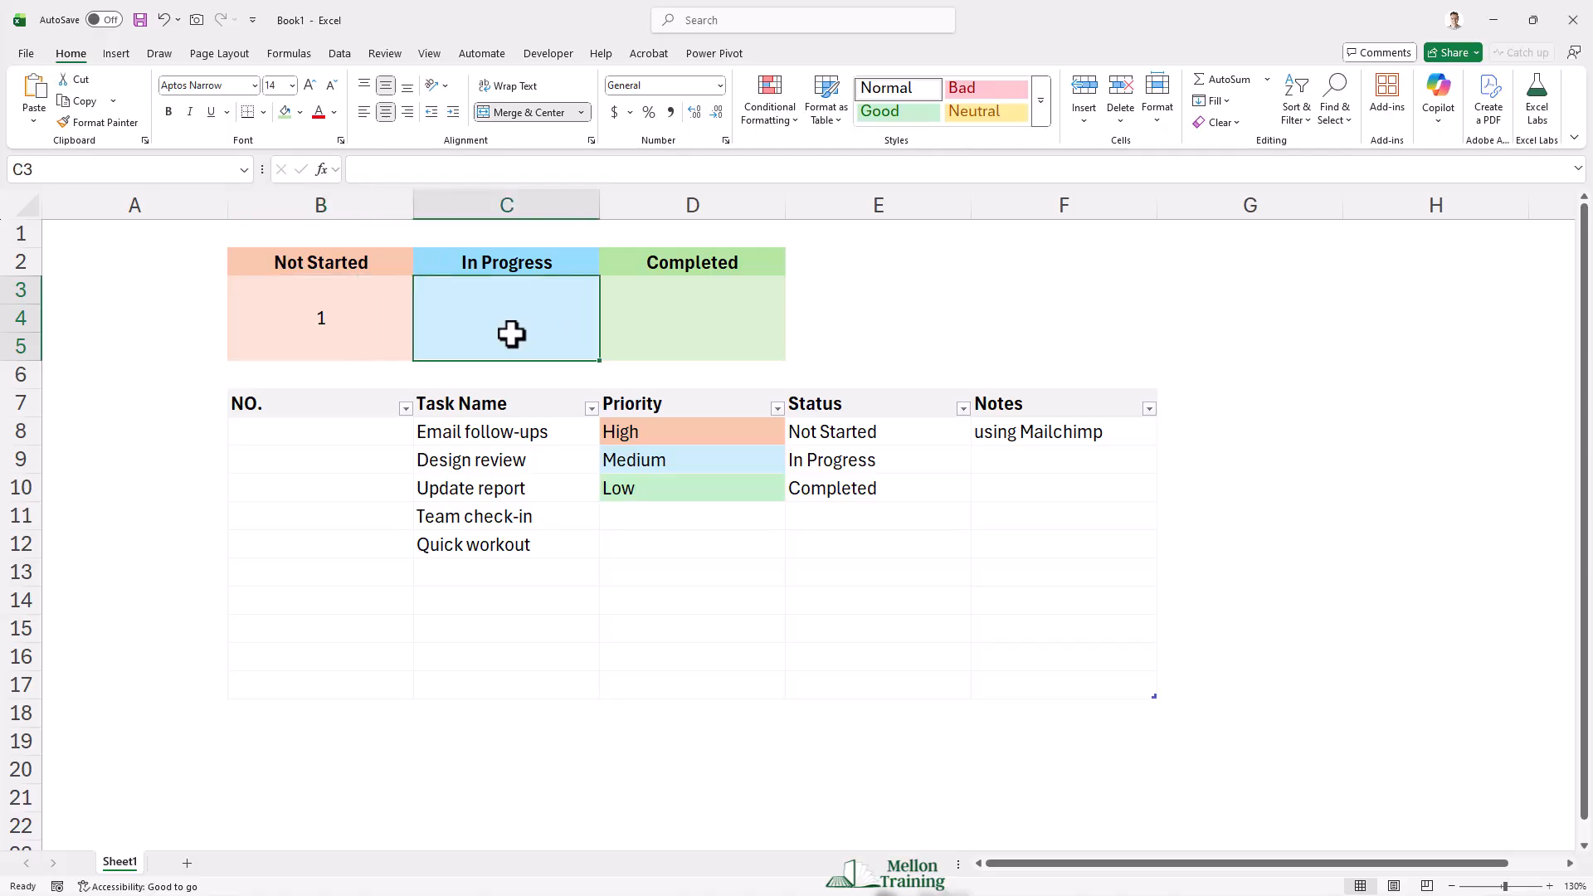
click(502, 169)
key(ctrl+v)
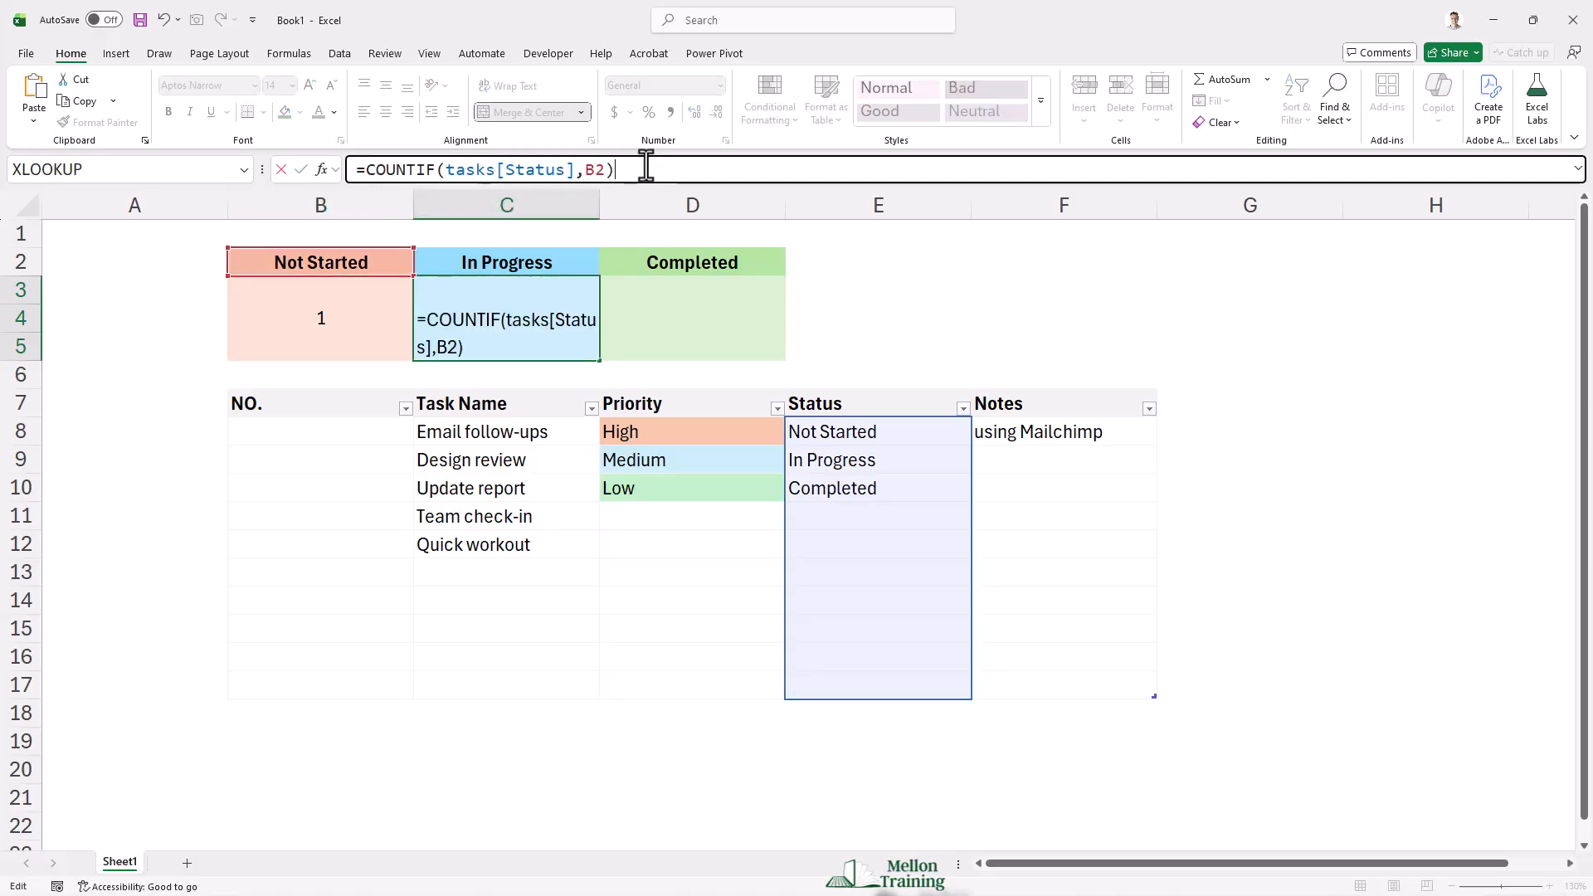
click(595, 177)
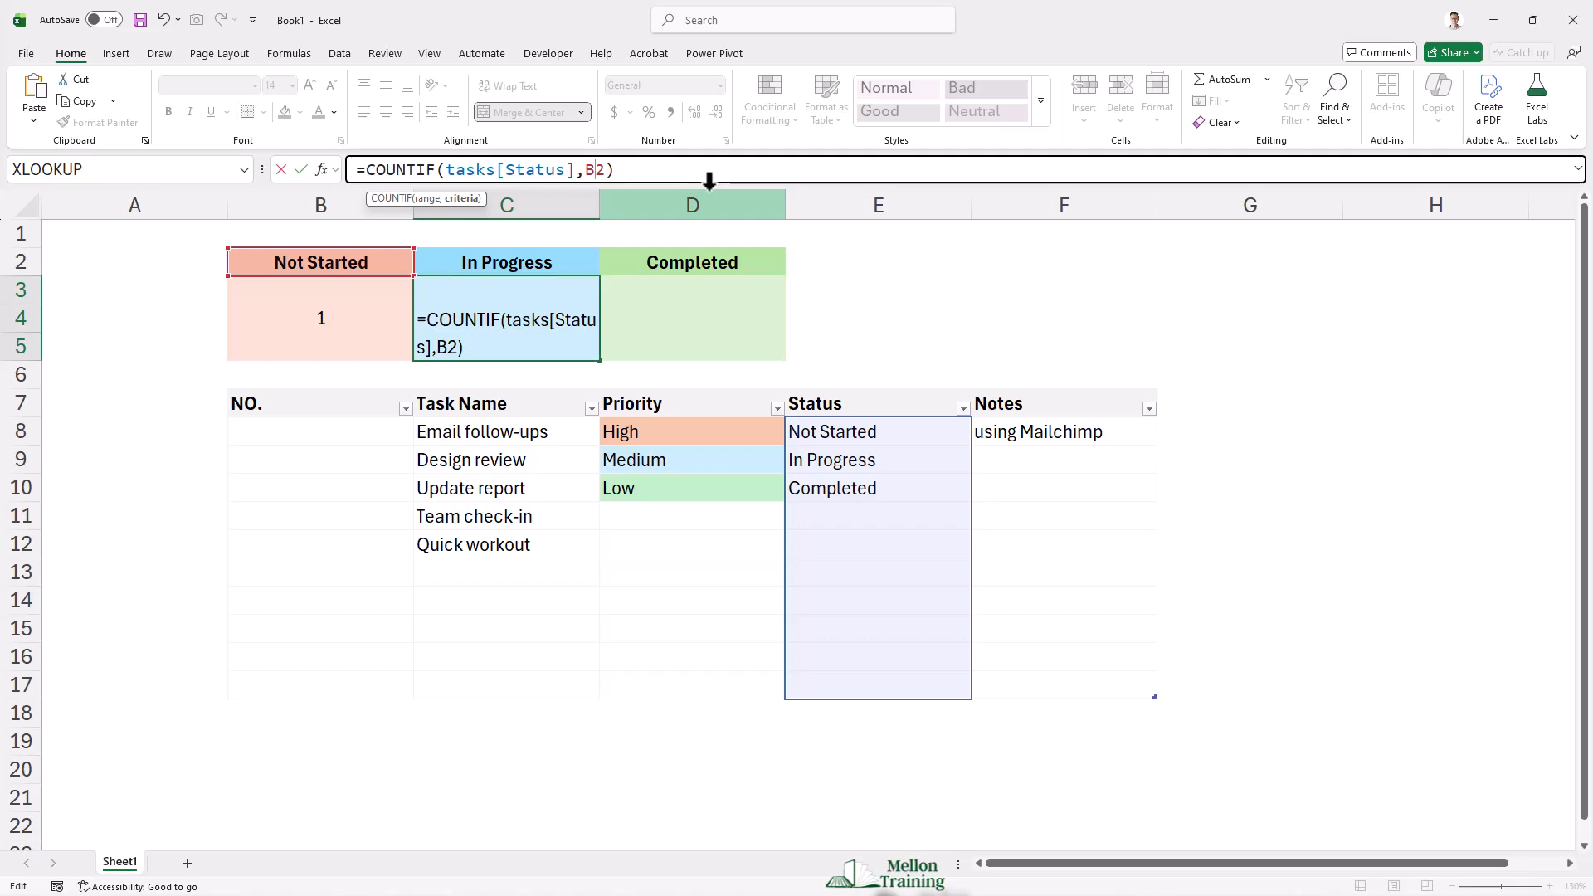
key(BackSpace)
text(C)
key(Return)
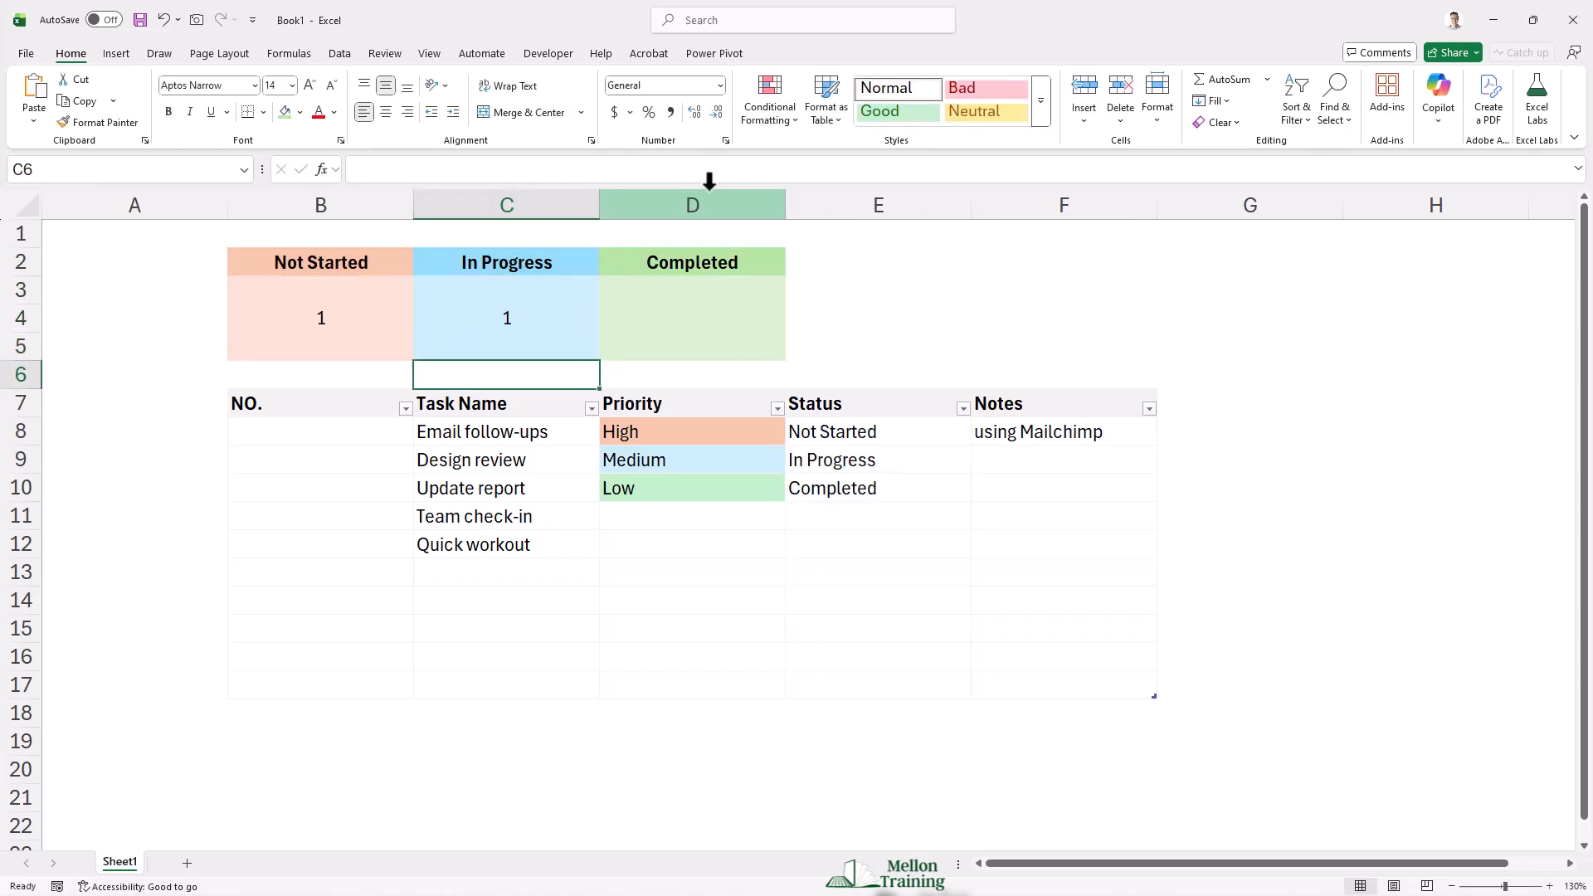
Reuse the In Progress count formula in the merged Completed cell, changing it to =COUNTIF(tasks[Status],D2)
click(521, 286)
drag(655, 169, 289, 174)
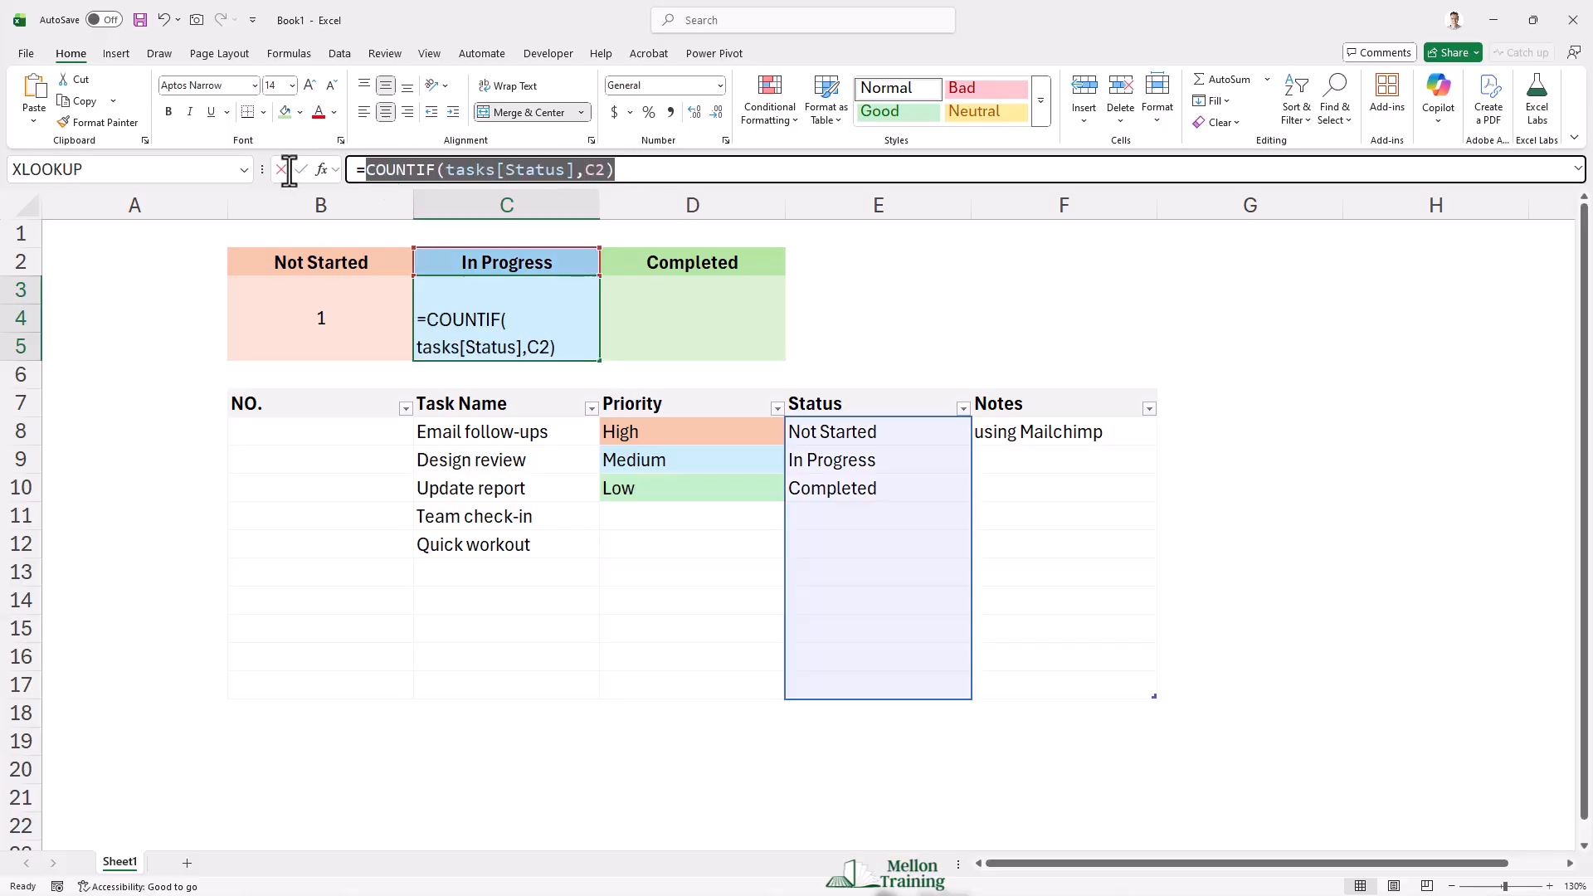
click(301, 170)
click(644, 302)
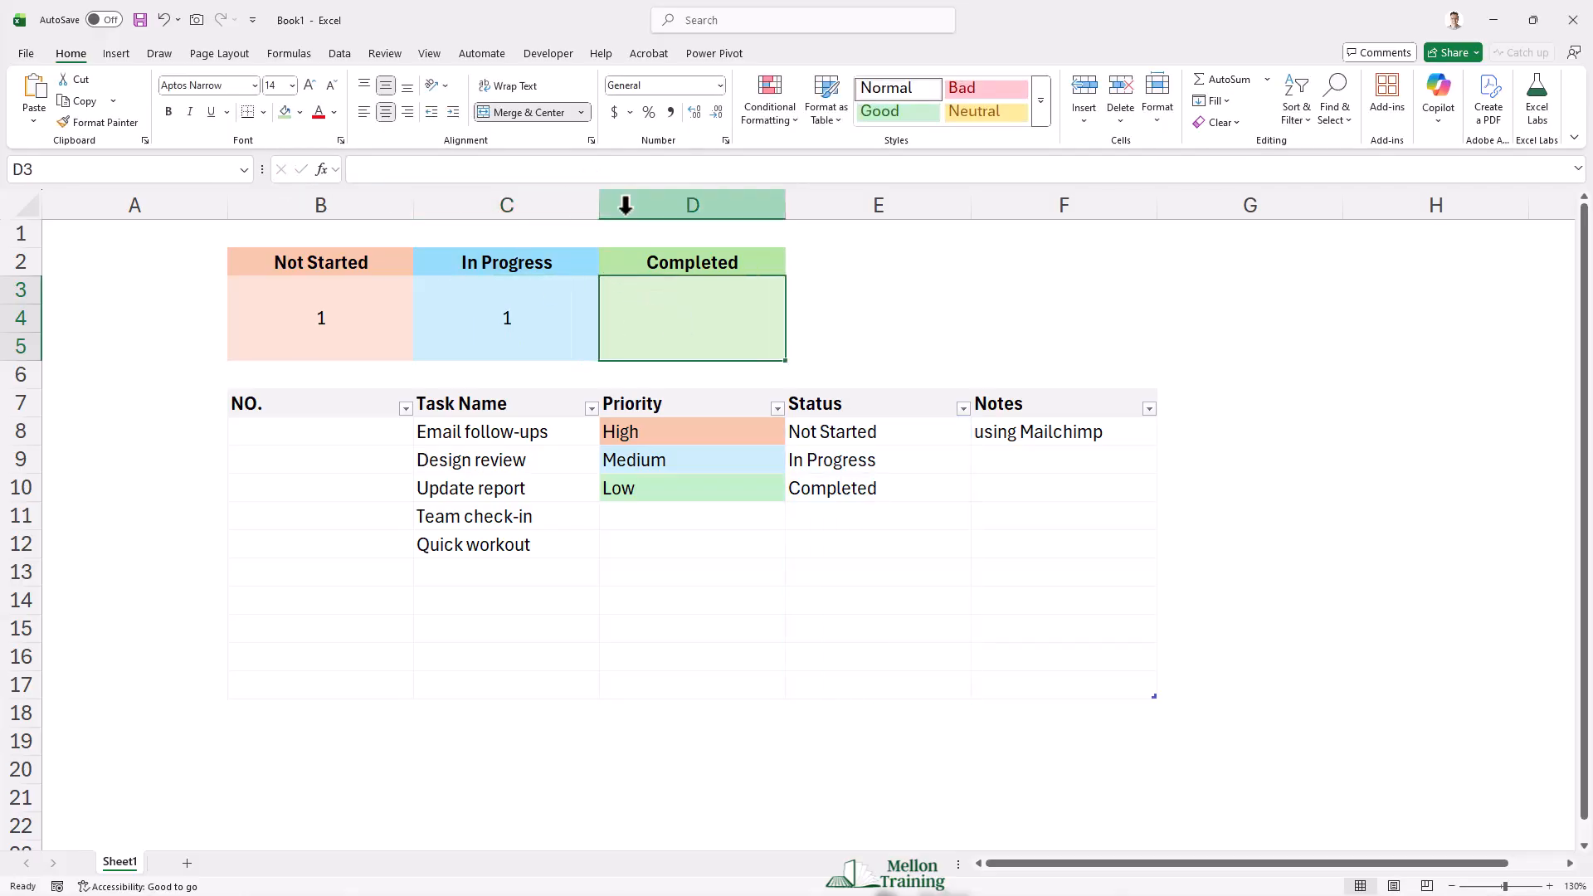
click(585, 172)
key(ctrl+v)
click(600, 169)
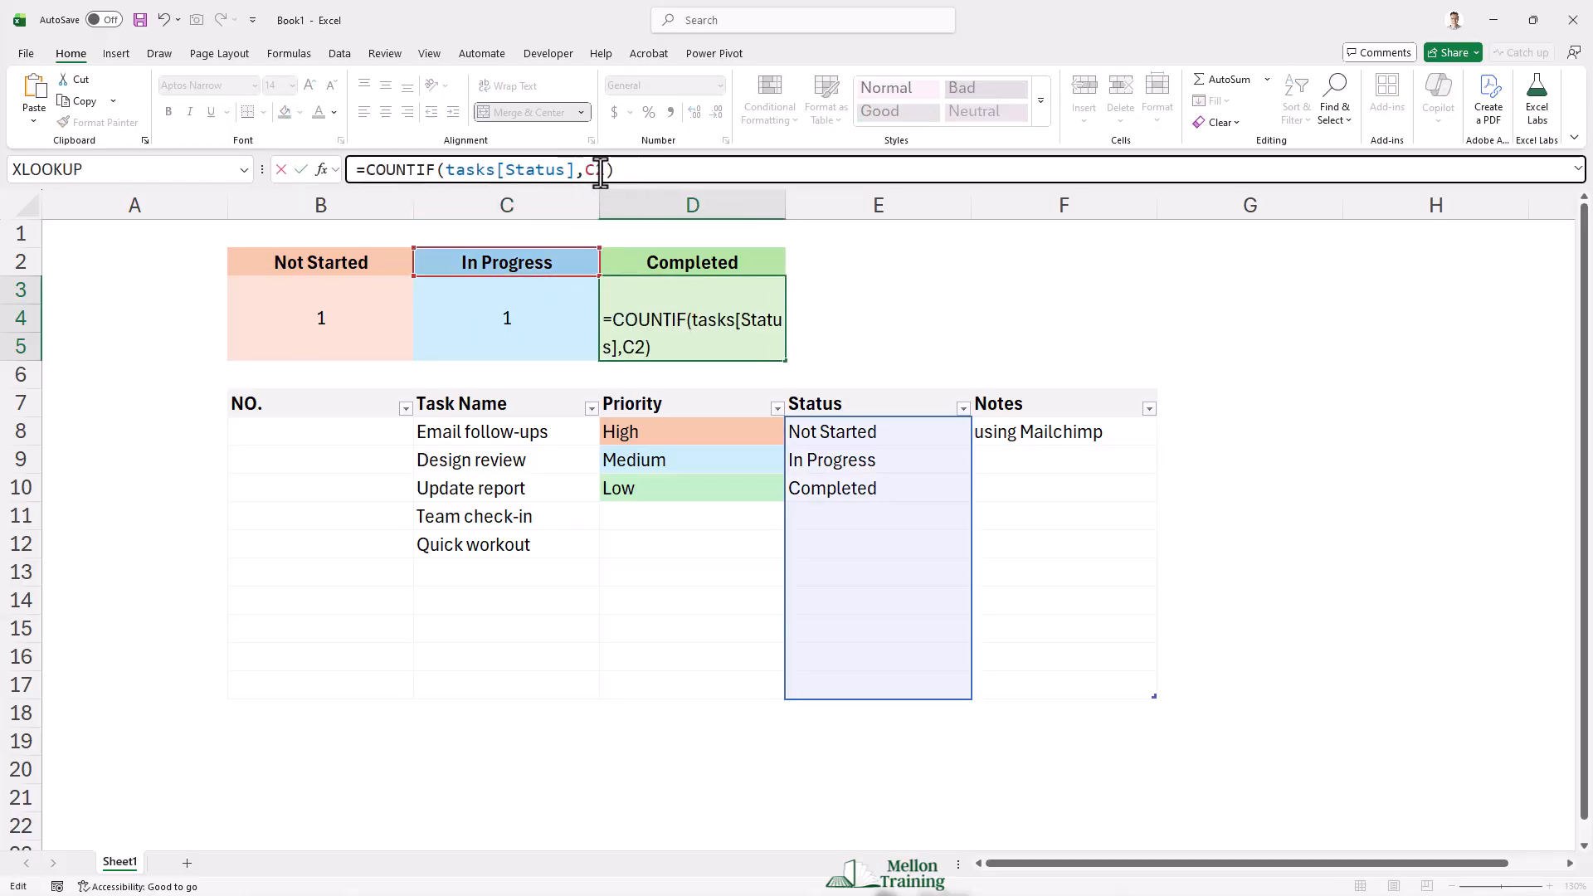
key(BackSpace)
text(D)
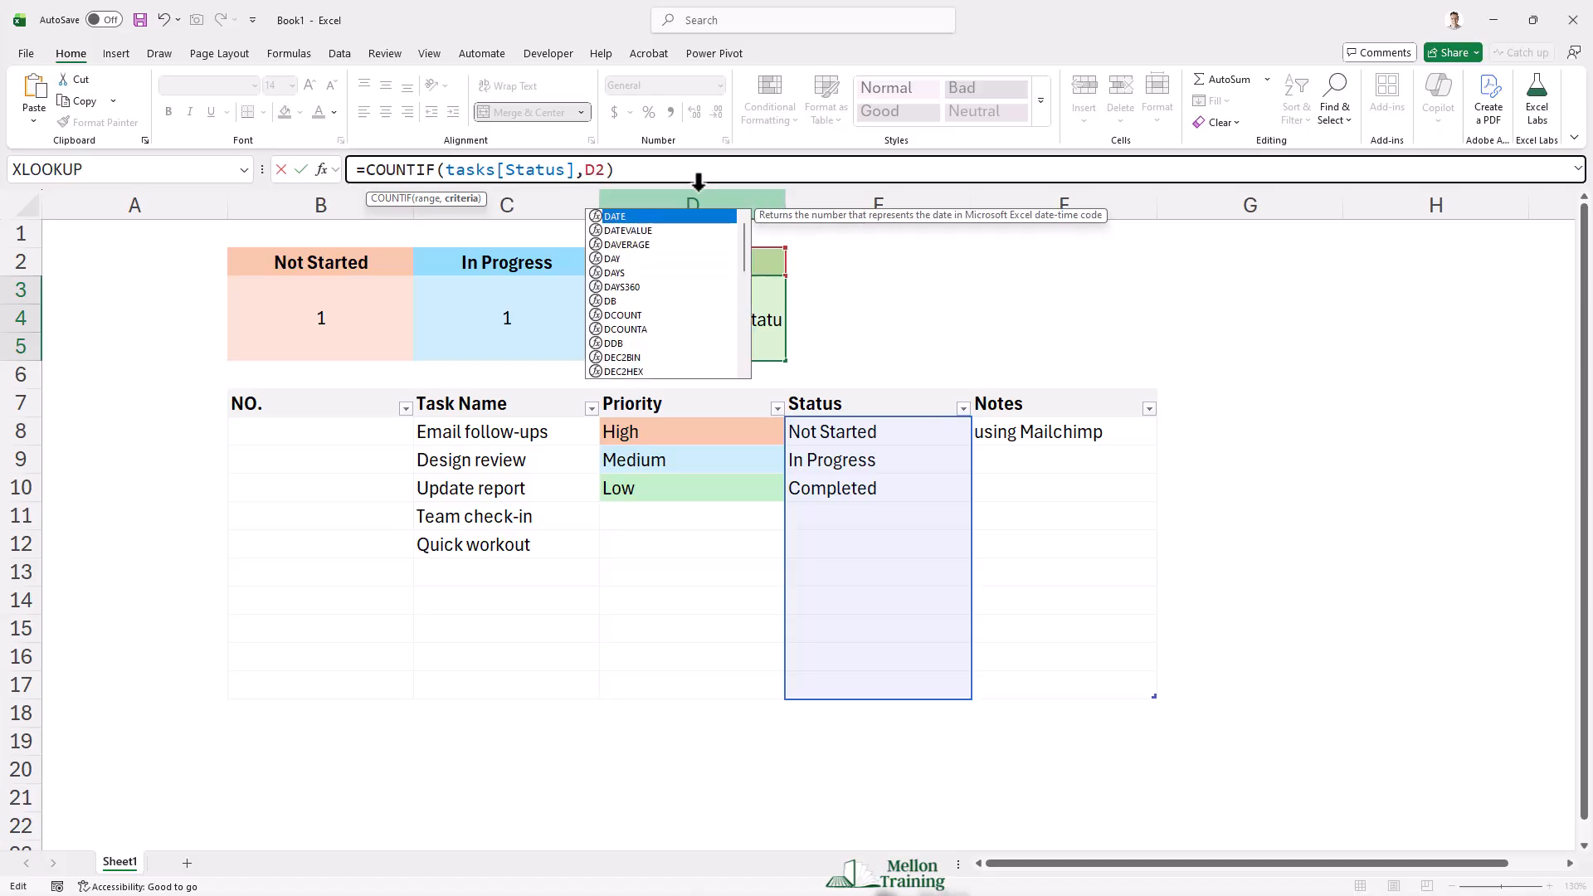
key(Return)
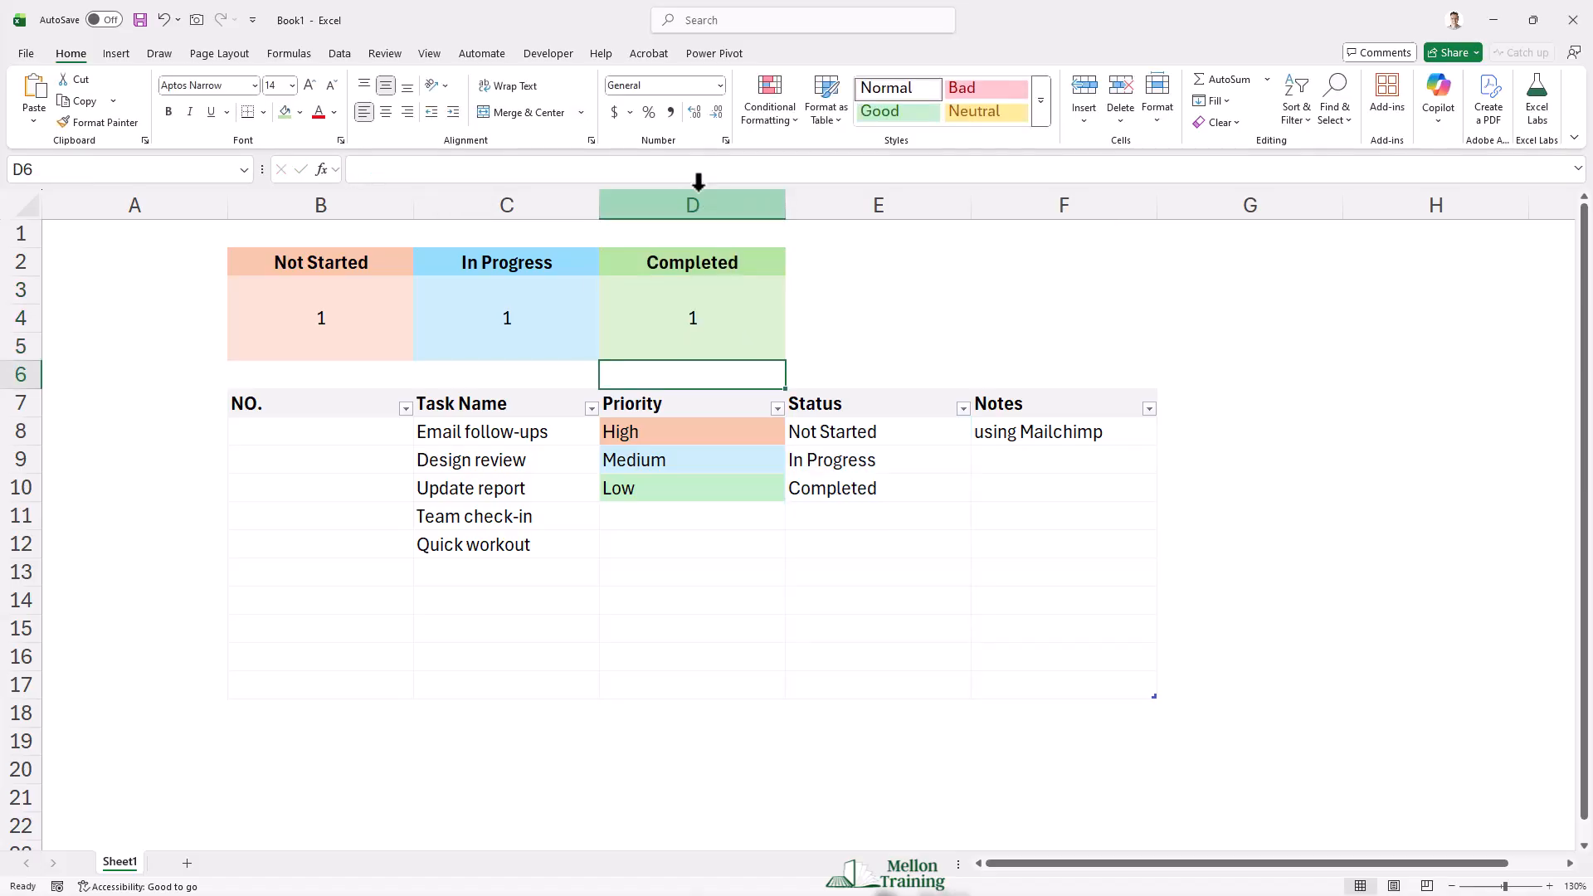
Increase the font size of the three status counts in B3:D5 to 20 and color them red
drag(341, 323, 647, 320)
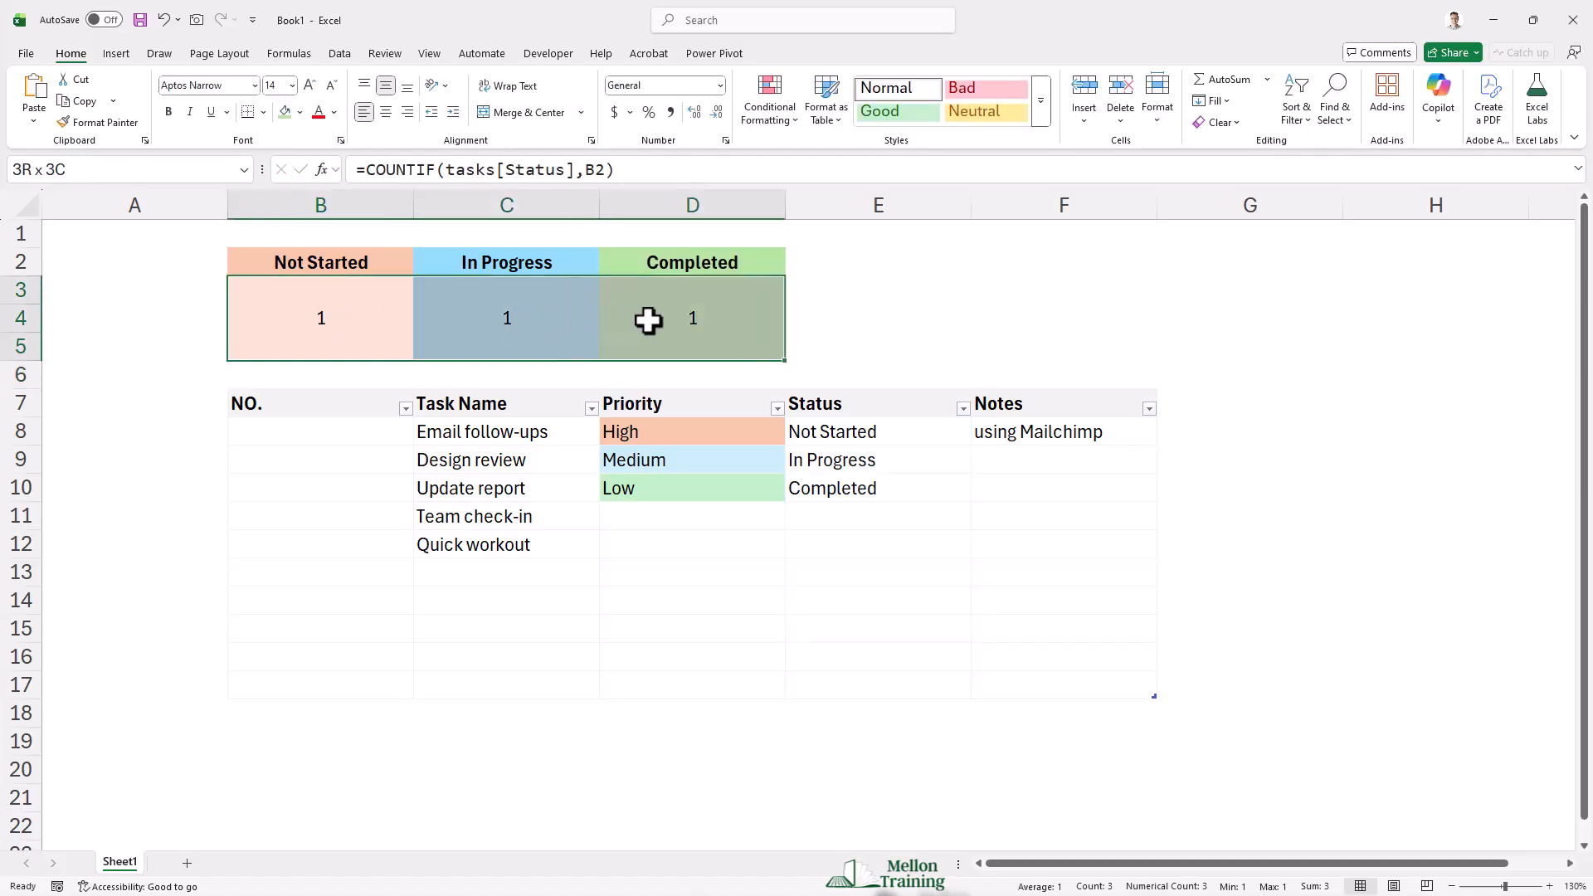
click(309, 86)
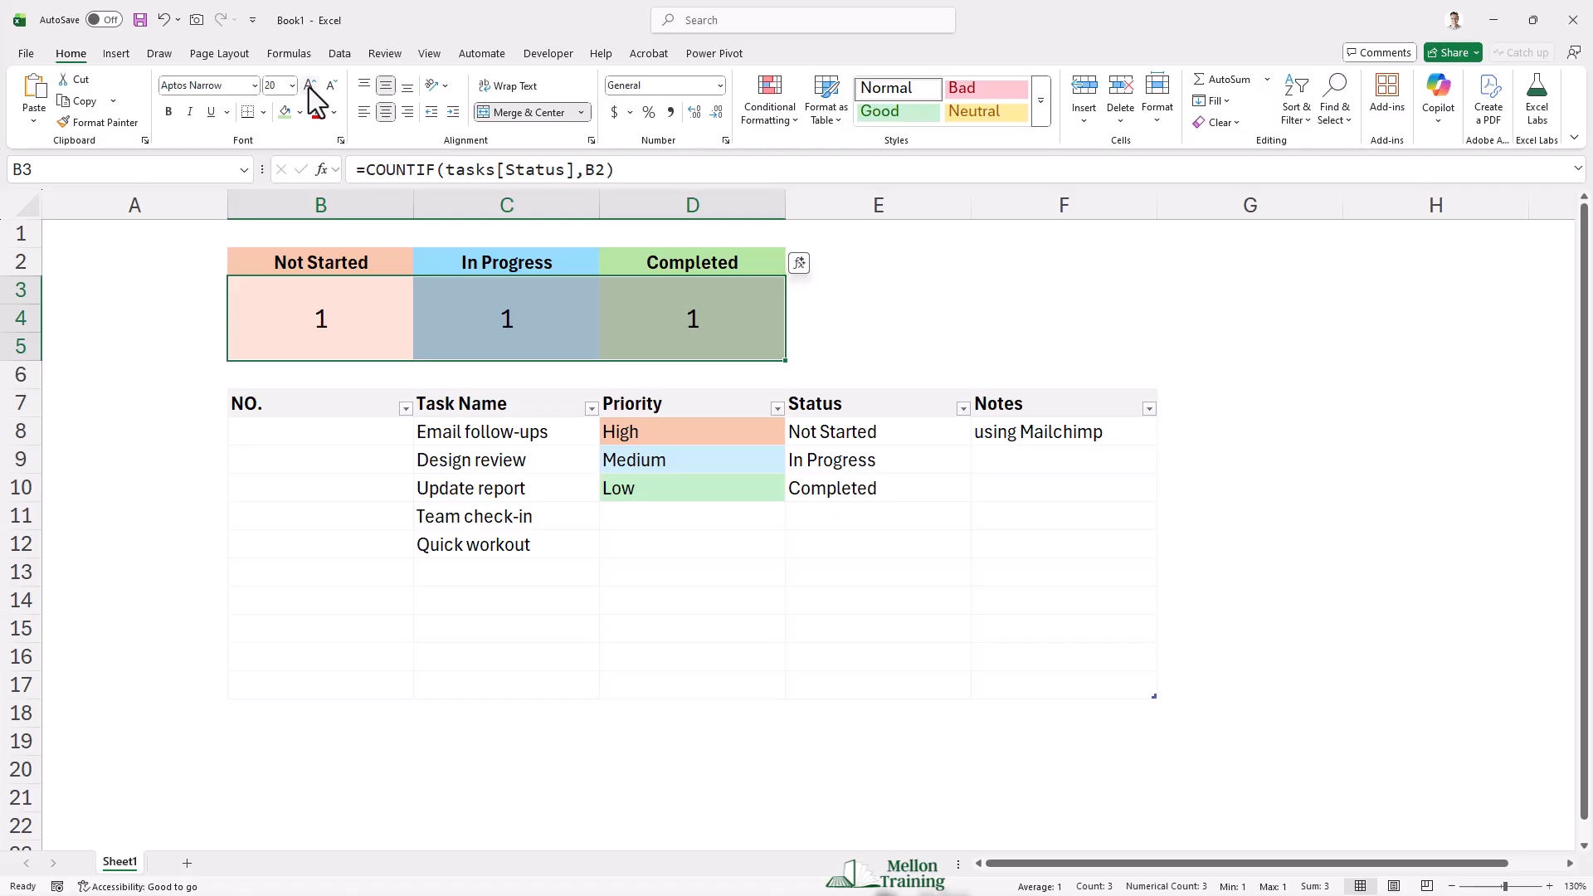
click(317, 114)
click(166, 322)
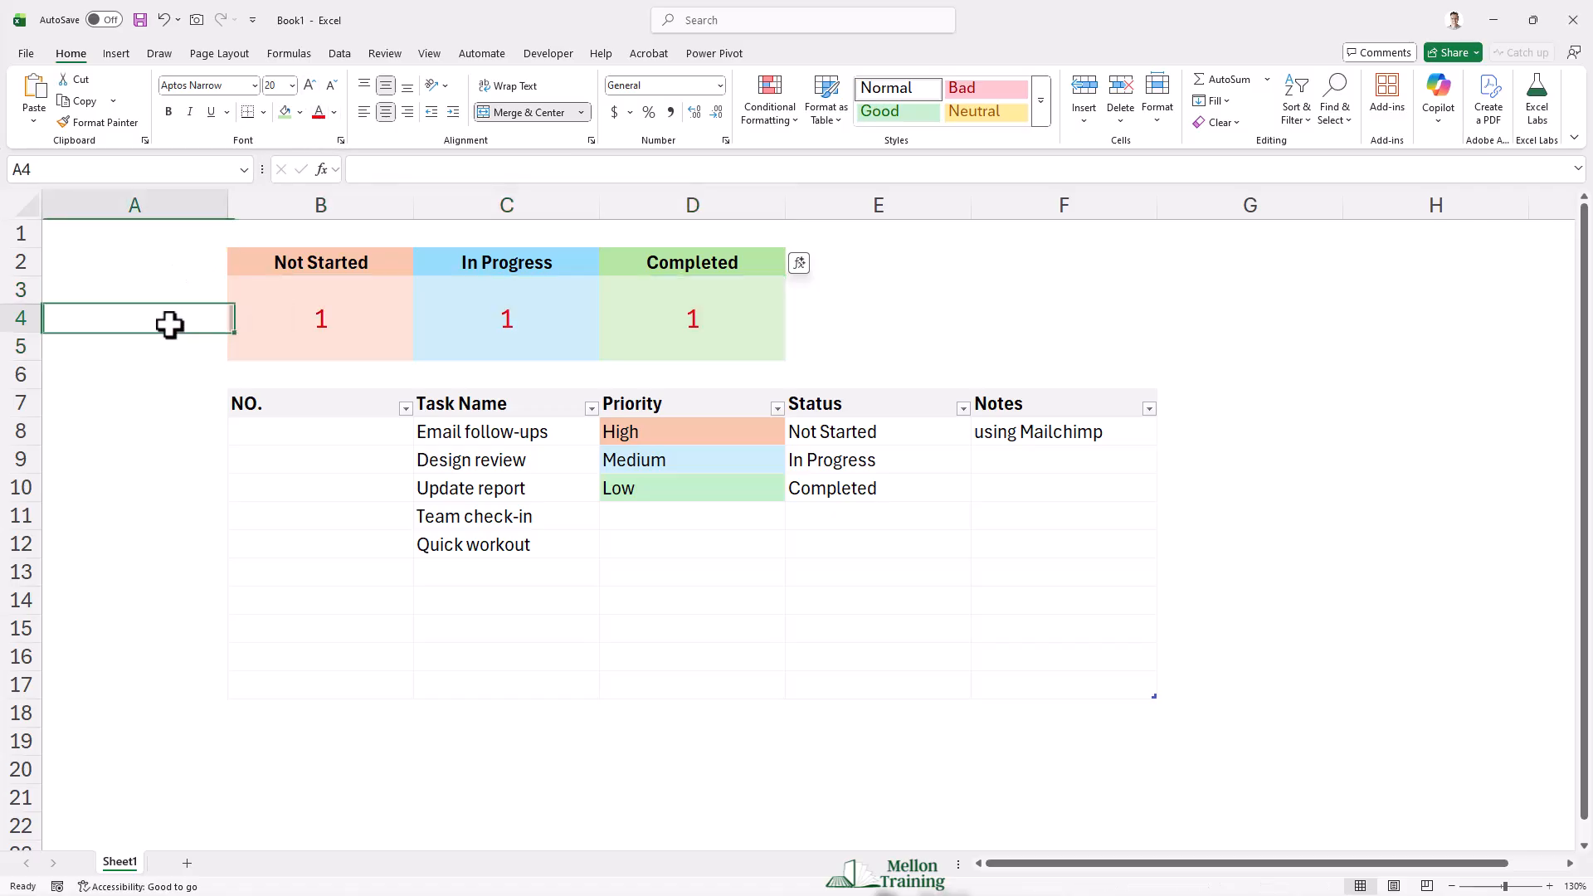
Set the status of Update report to In Progress, and of Team check-in and Quick workout to Not Started
click(945, 488)
click(981, 496)
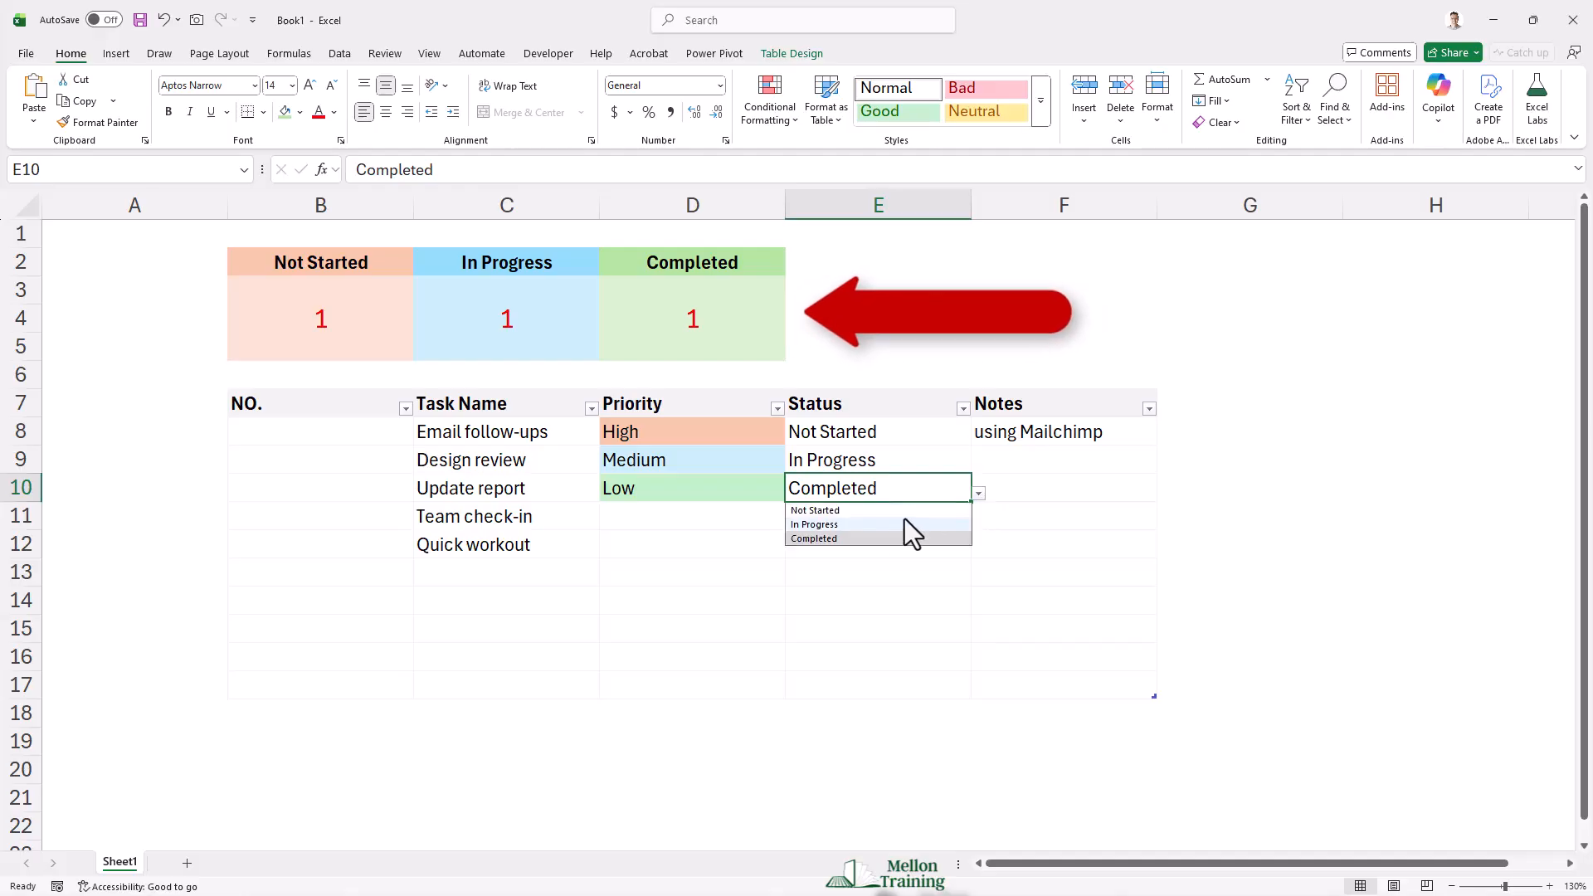
click(880, 521)
click(979, 521)
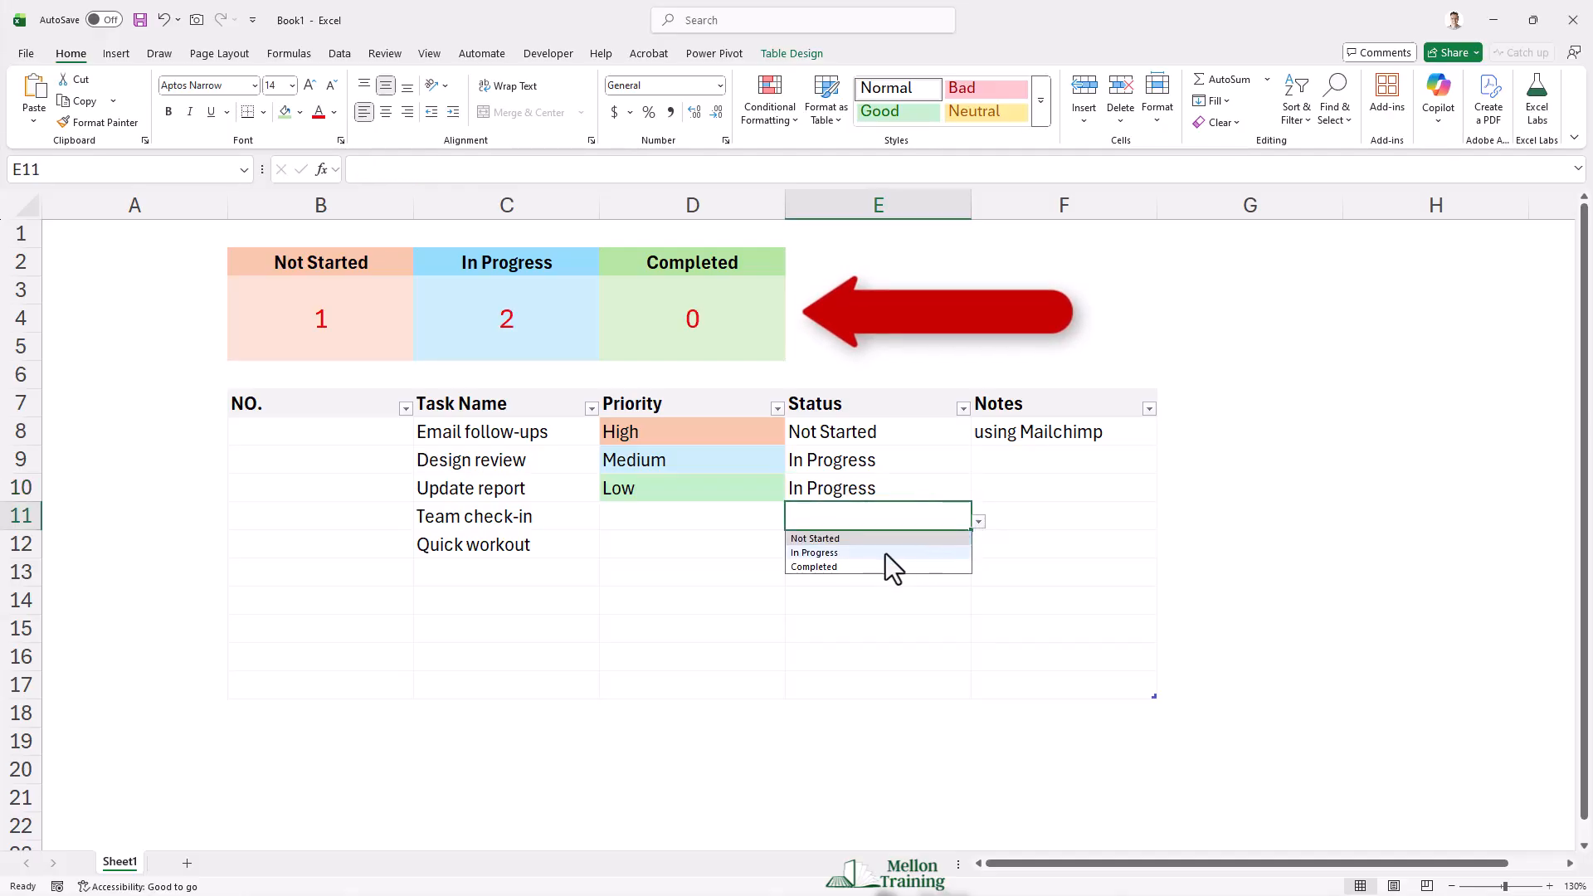
click(878, 536)
click(954, 540)
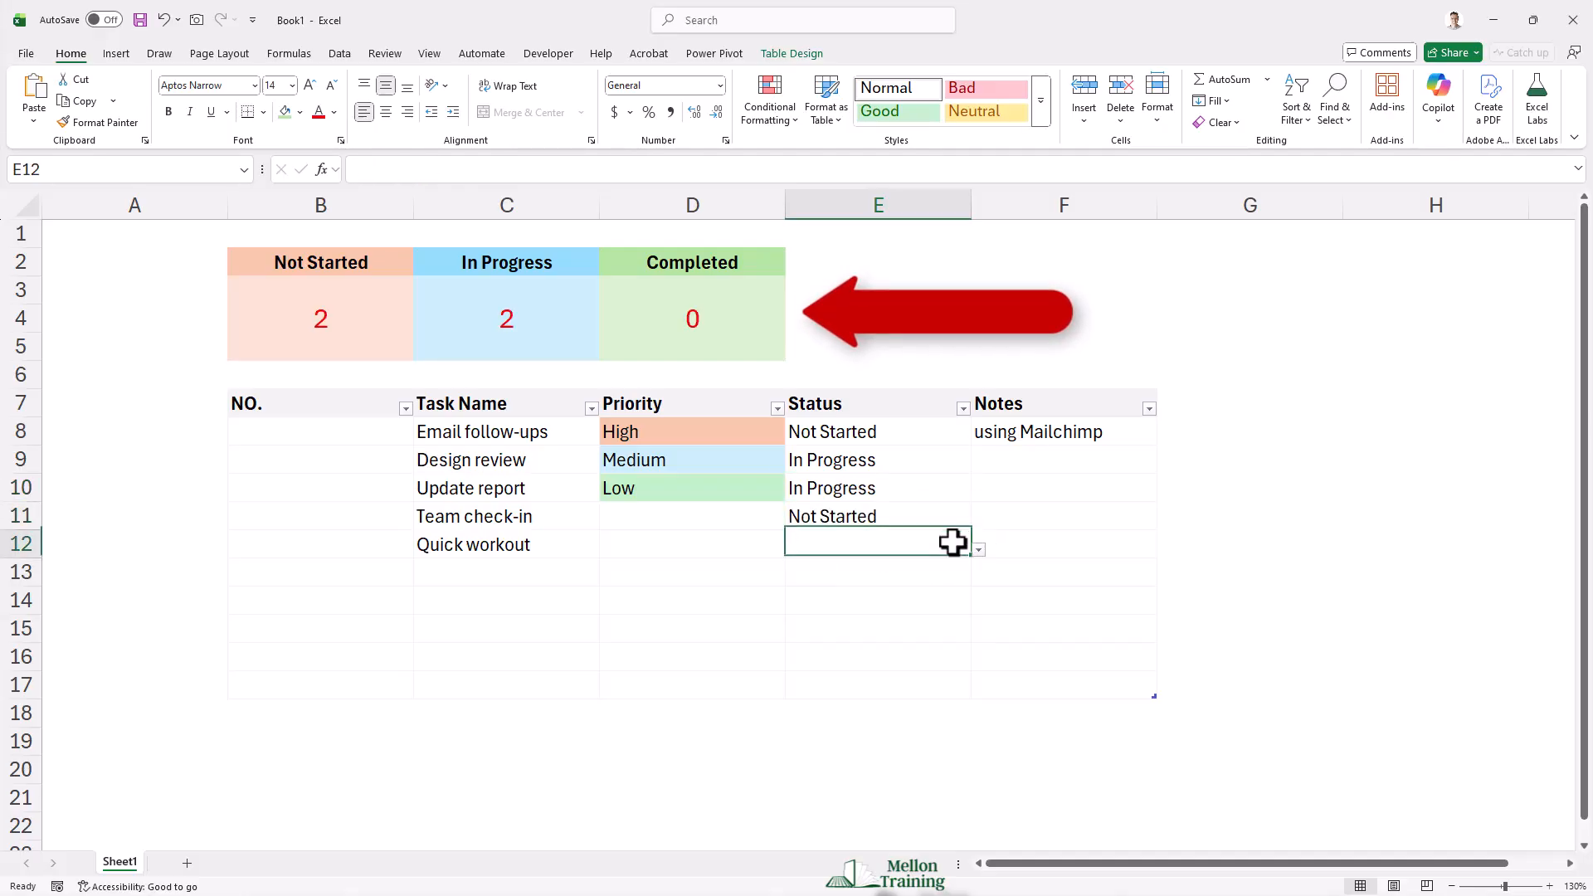
click(979, 550)
click(884, 569)
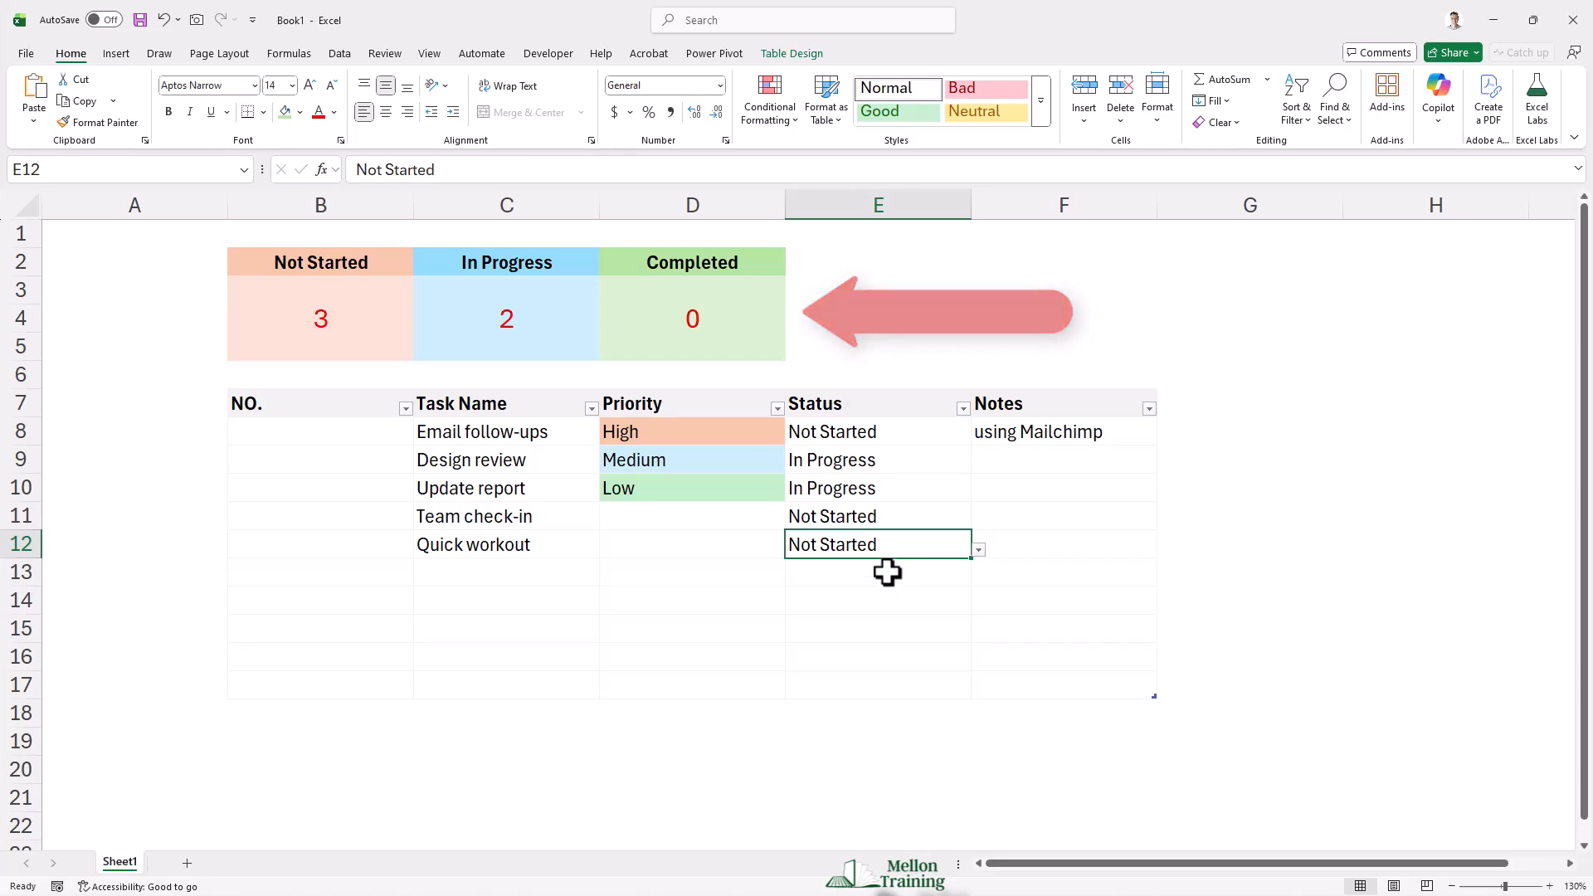
Narrow column A and insert a 2-D 100% stacked bar chart from B2:D5, placed beside the status counts
drag(223, 206, 85, 209)
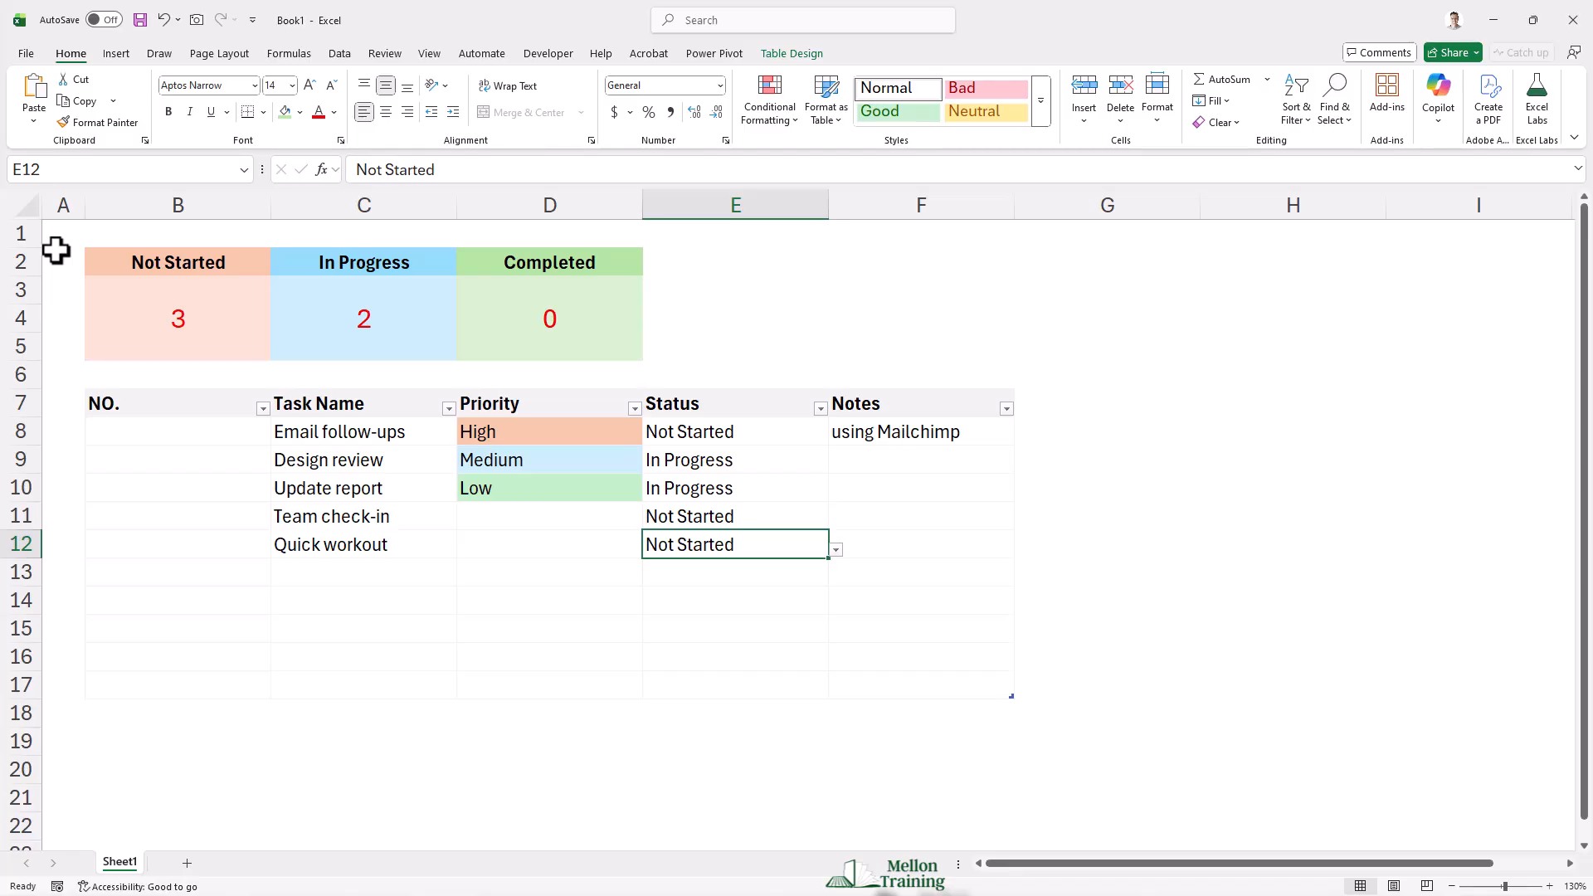
drag(92, 260, 562, 313)
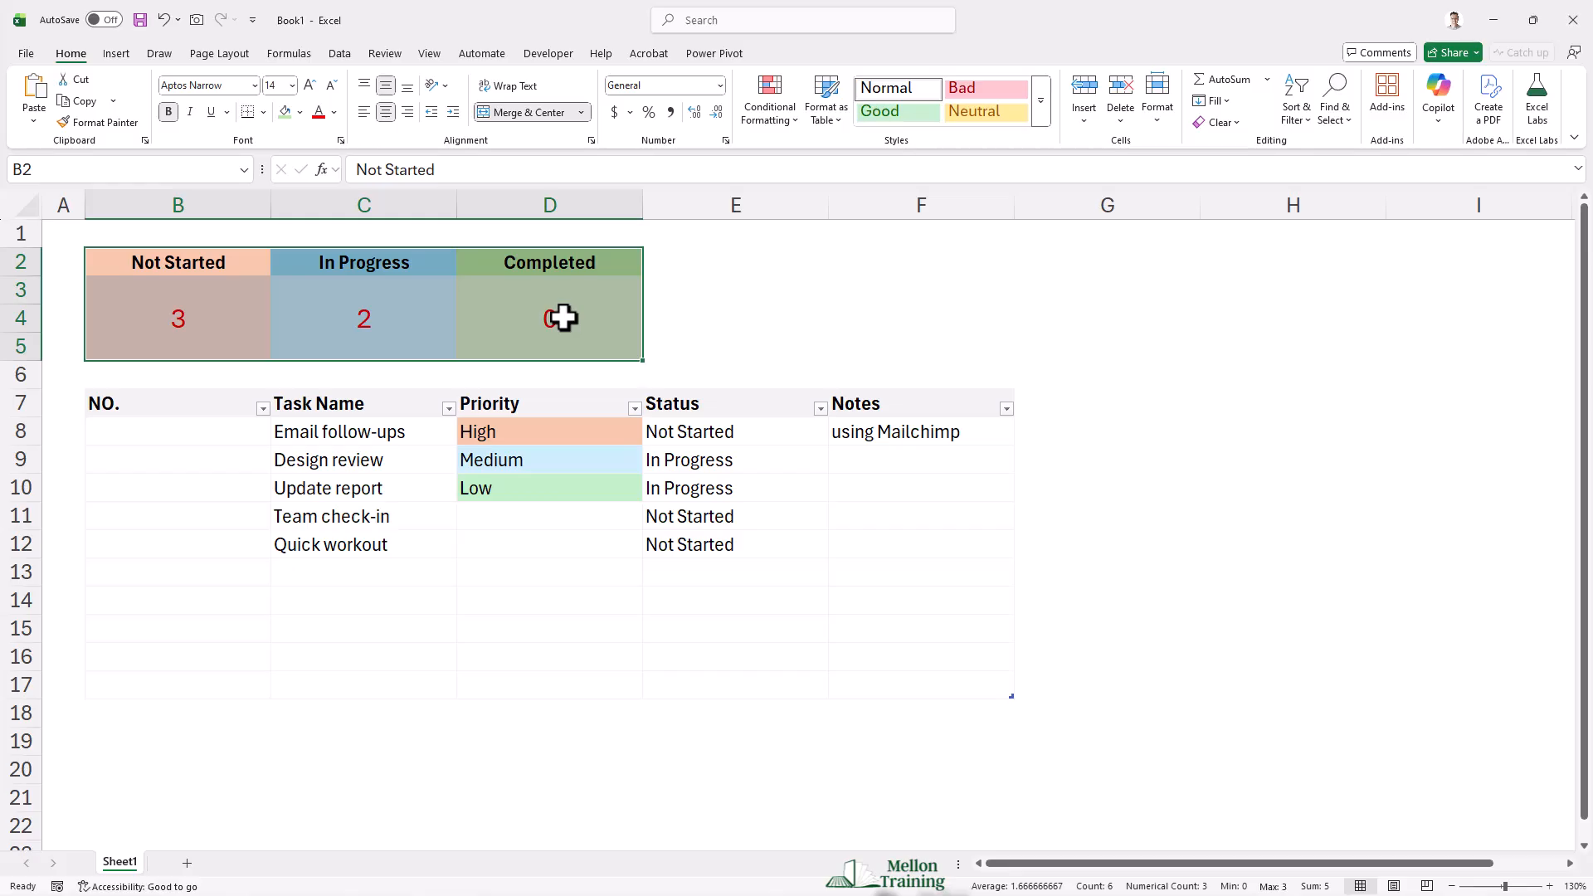
click(116, 54)
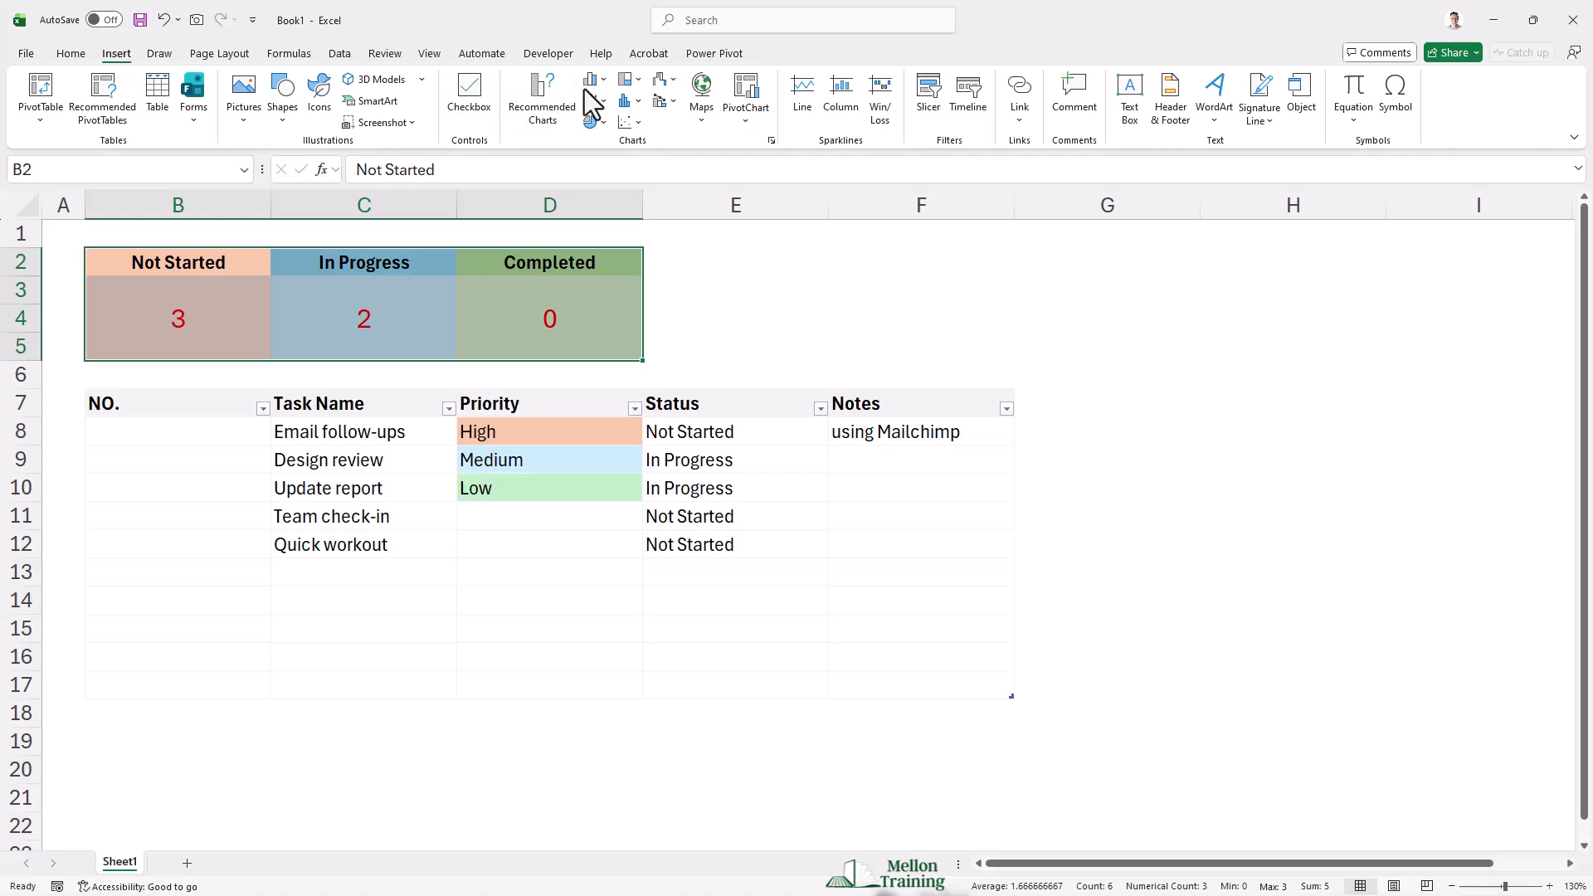
click(605, 80)
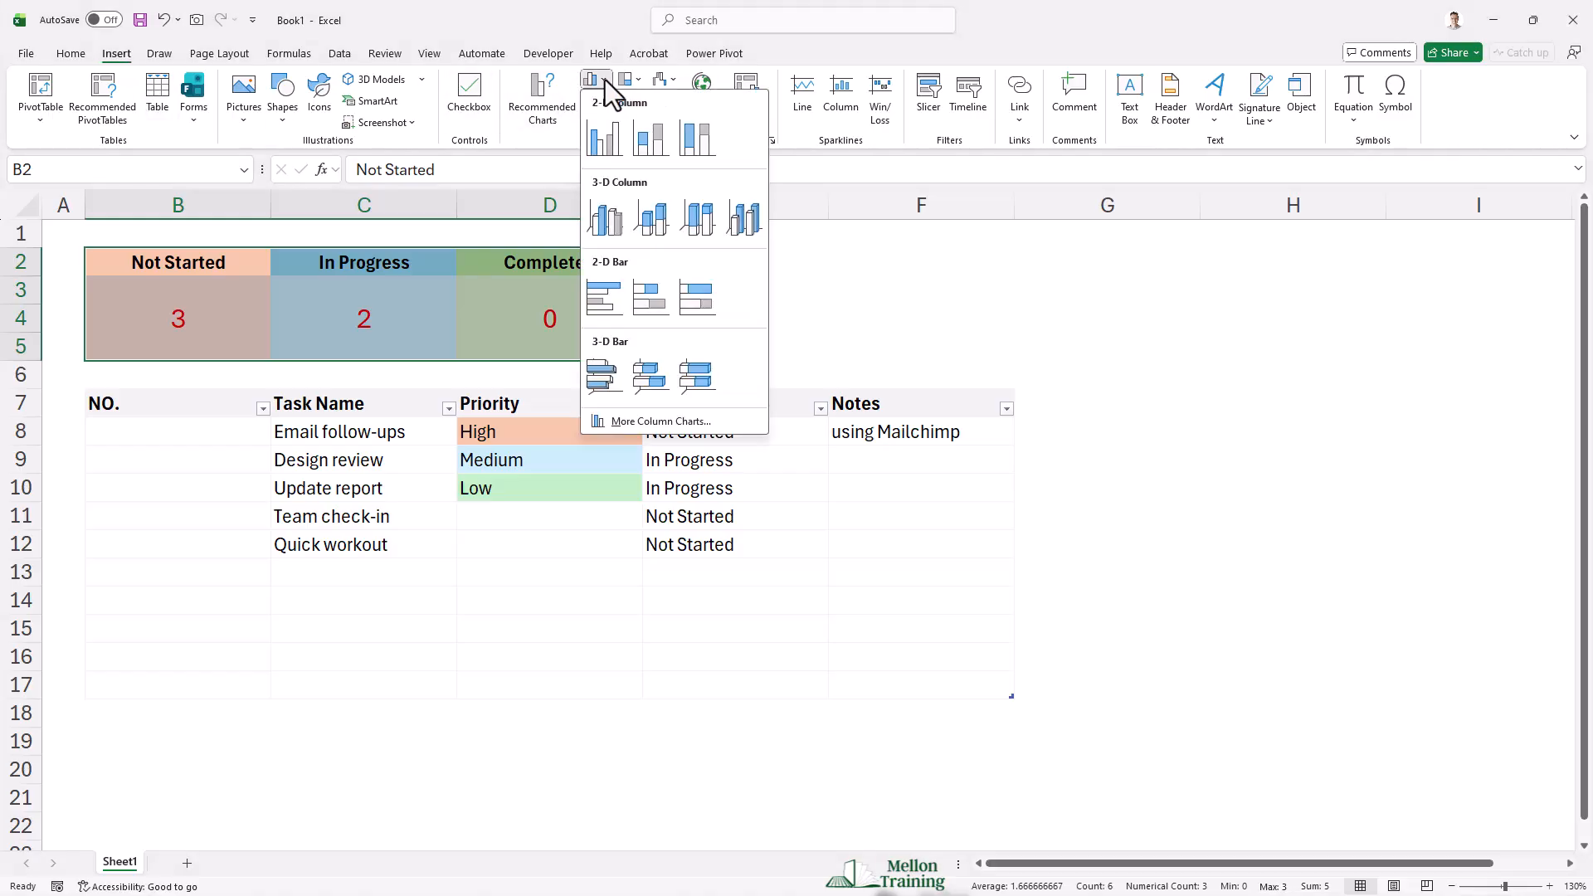
click(700, 307)
mouse_move(719, 381)
mouse_down()
mouse_move(843, 256)
mouse_move(869, 251)
mouse_up()
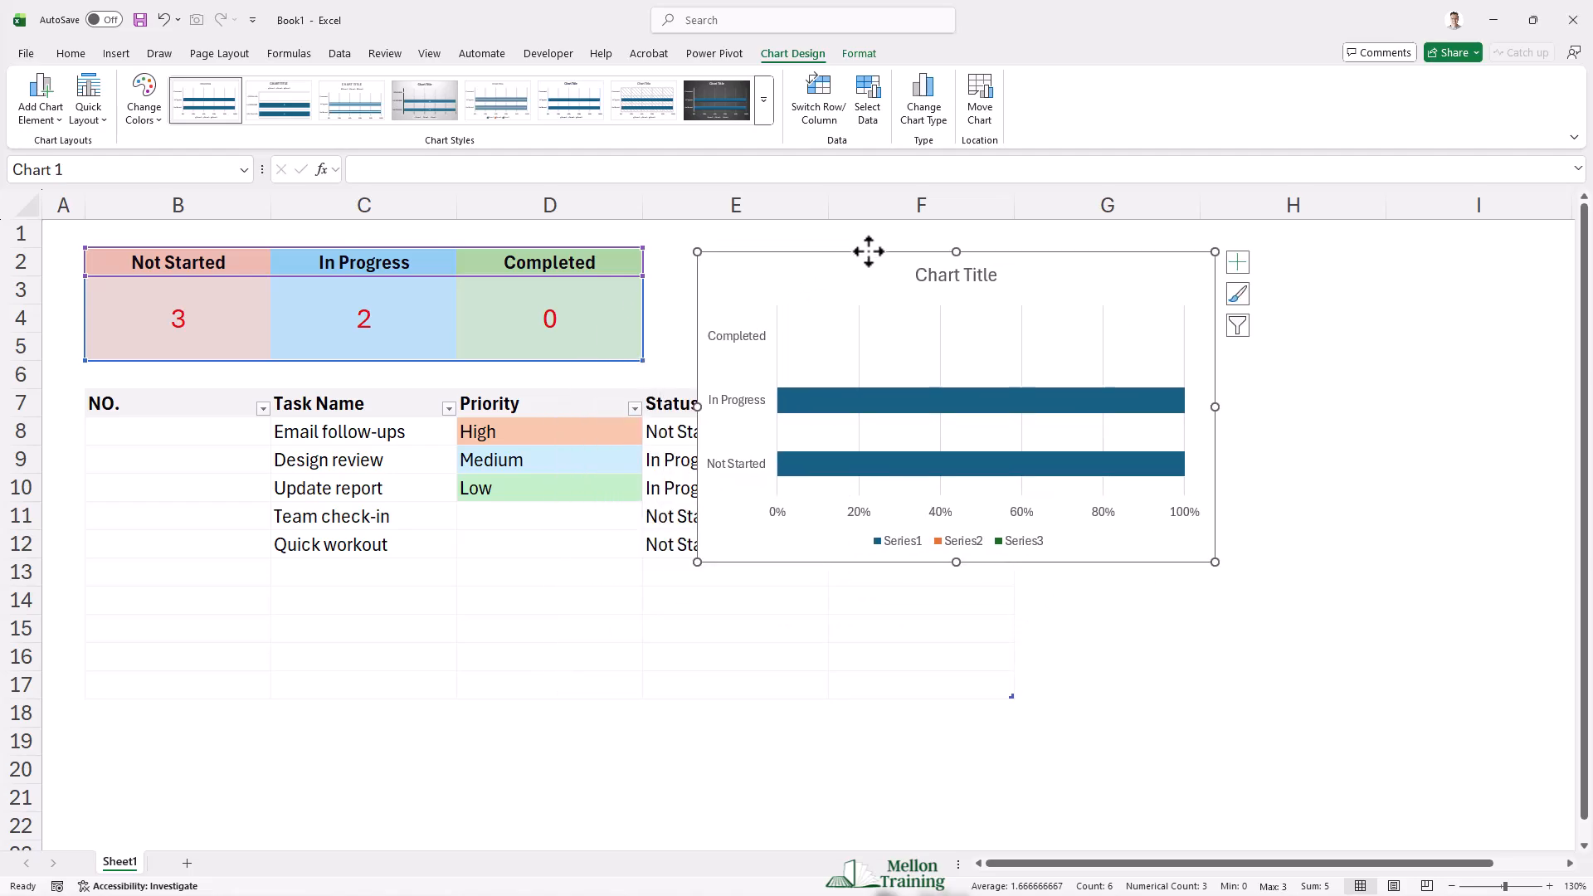
Switch the chart's rows and columns and reorder its series to Completed, In Progress, Not Started
right_click(869, 251)
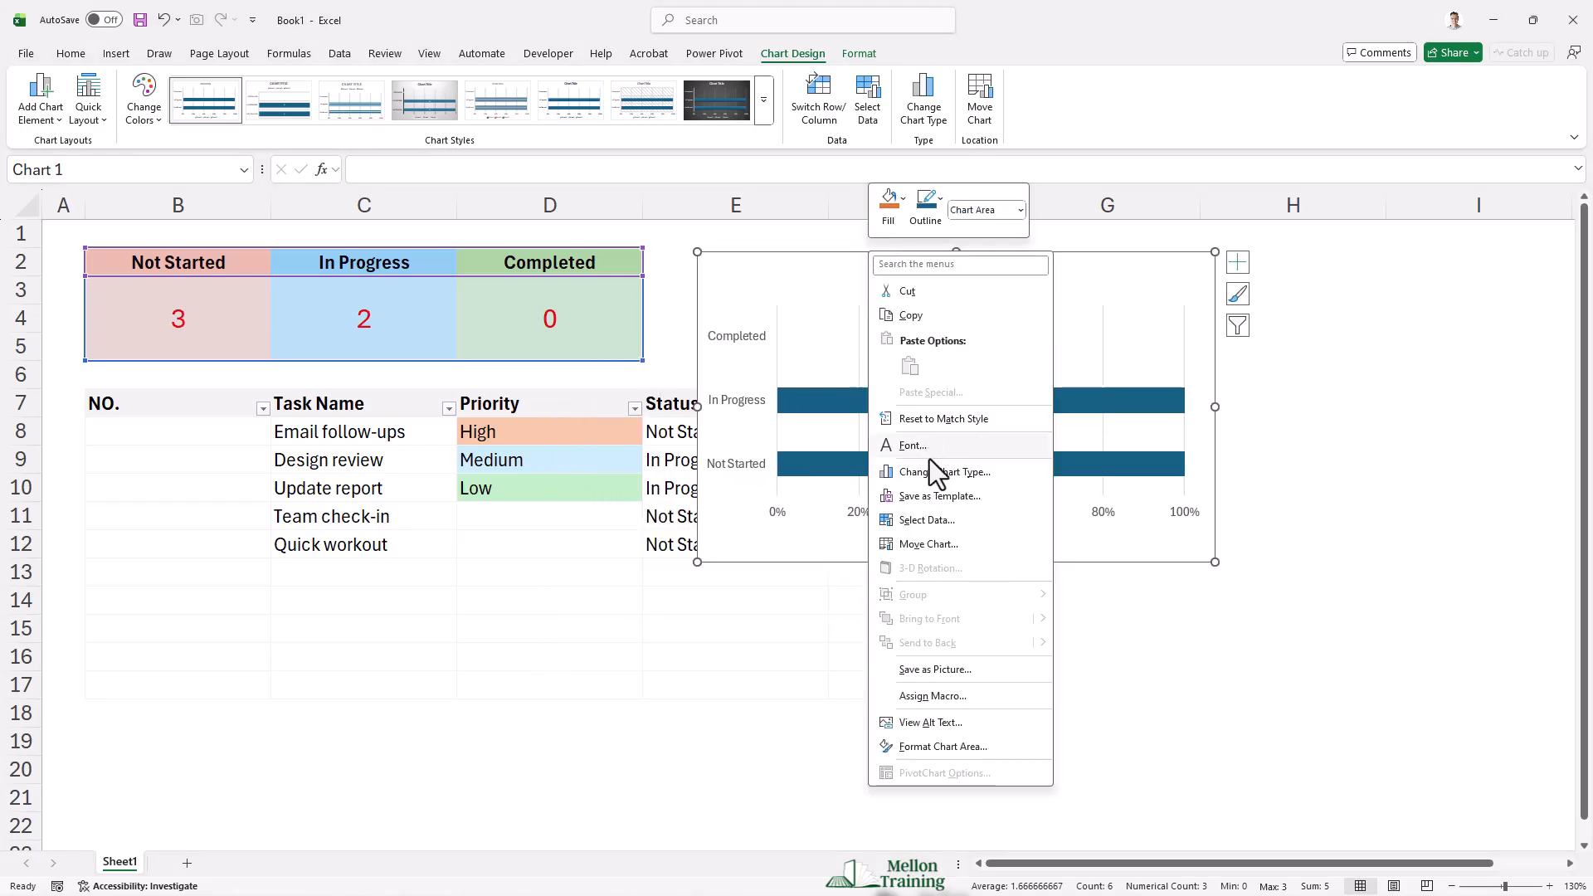
click(938, 521)
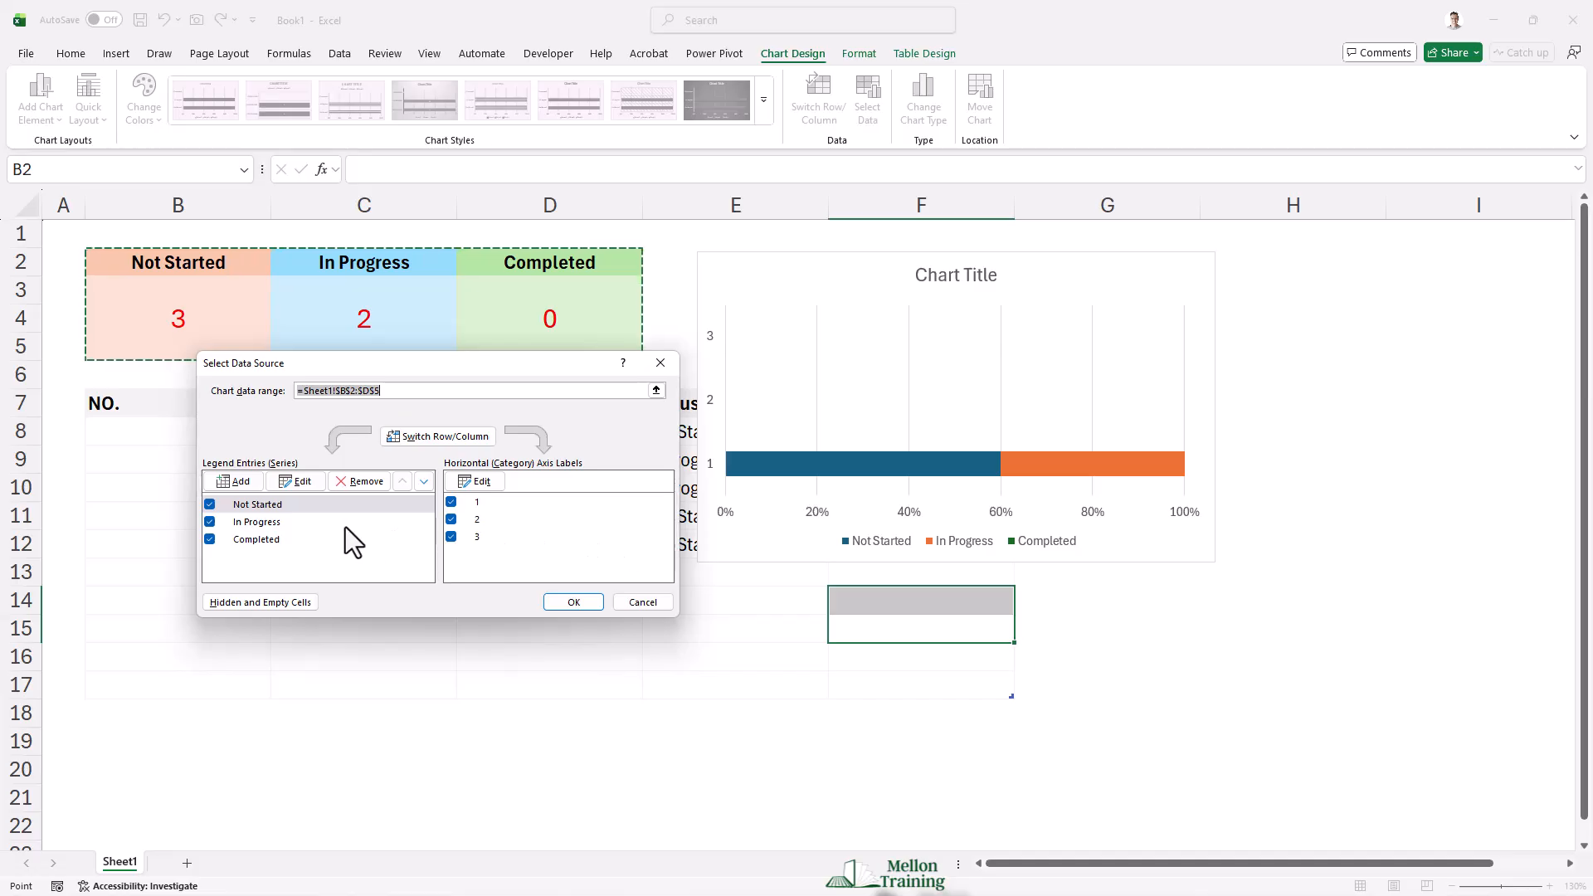
click(249, 505)
click(424, 481)
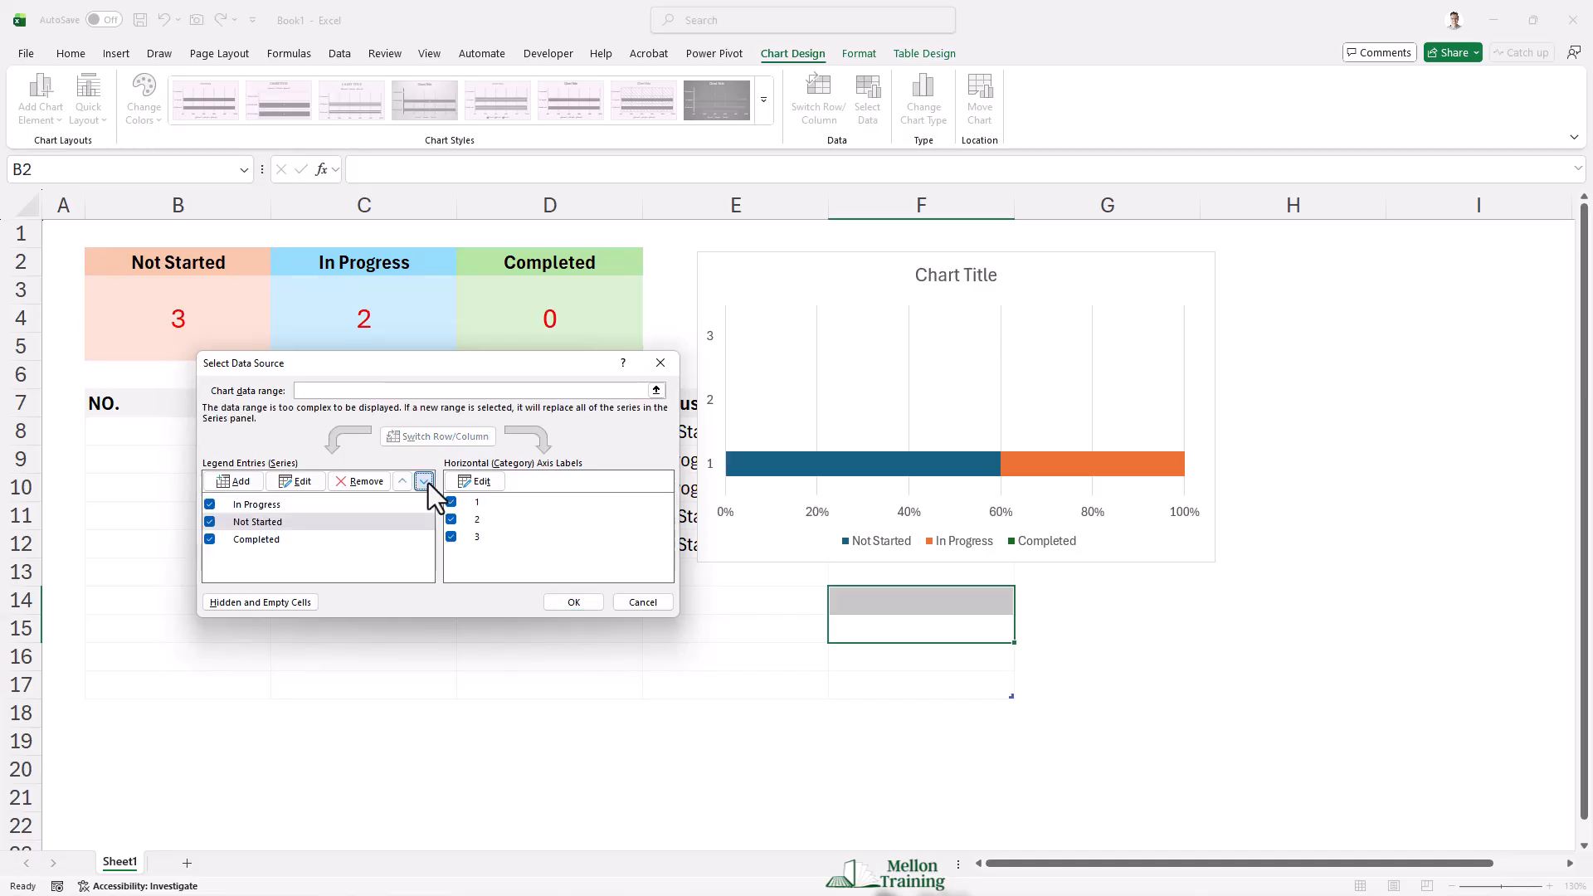
click(424, 481)
click(262, 522)
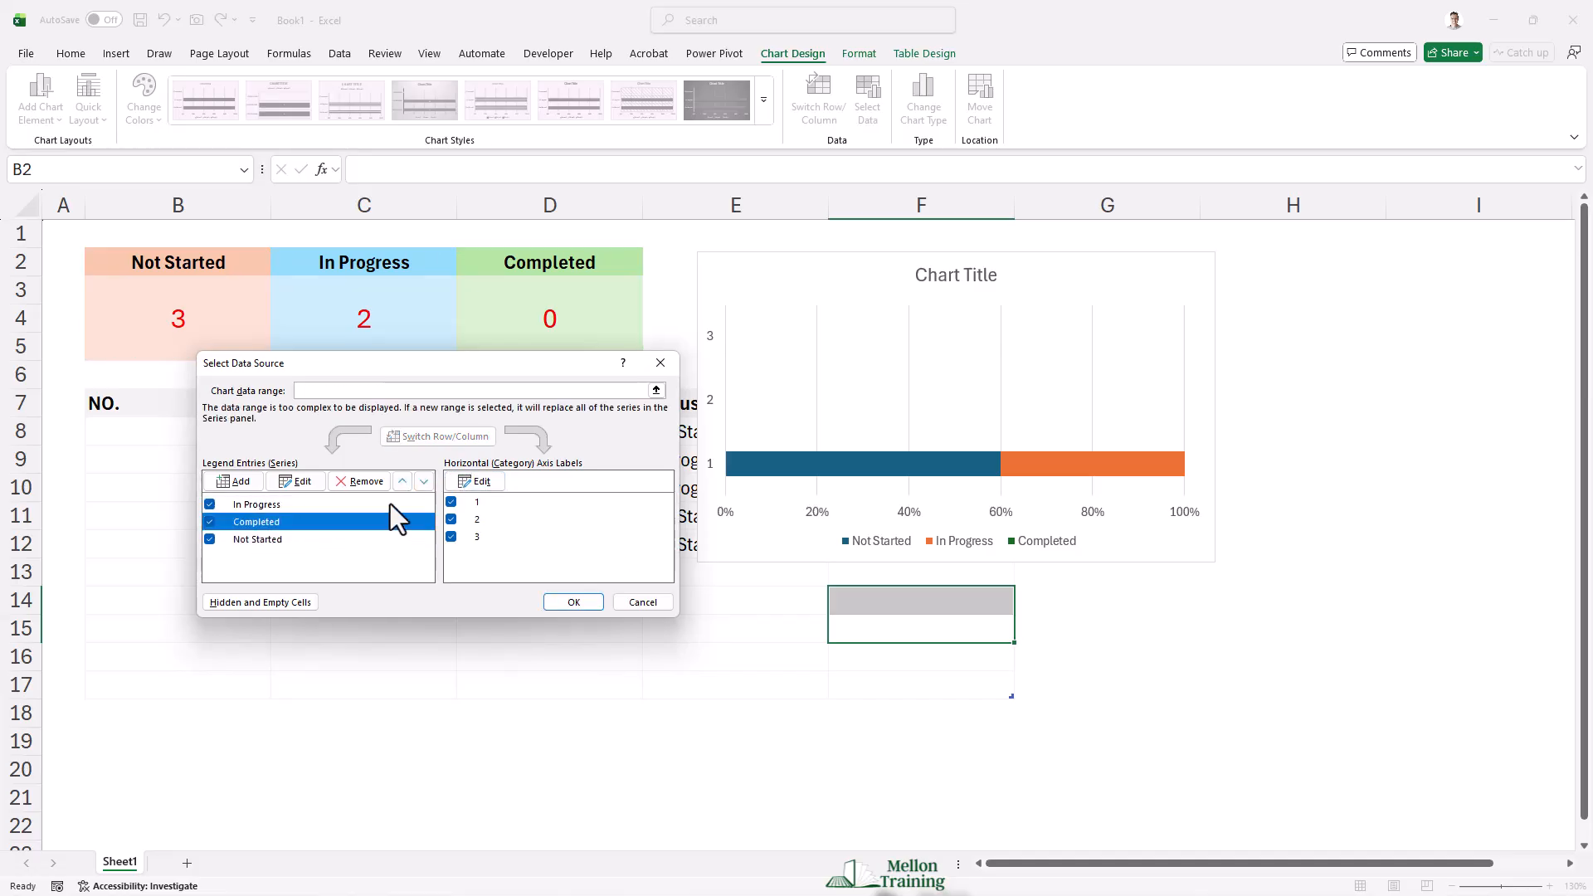
click(402, 481)
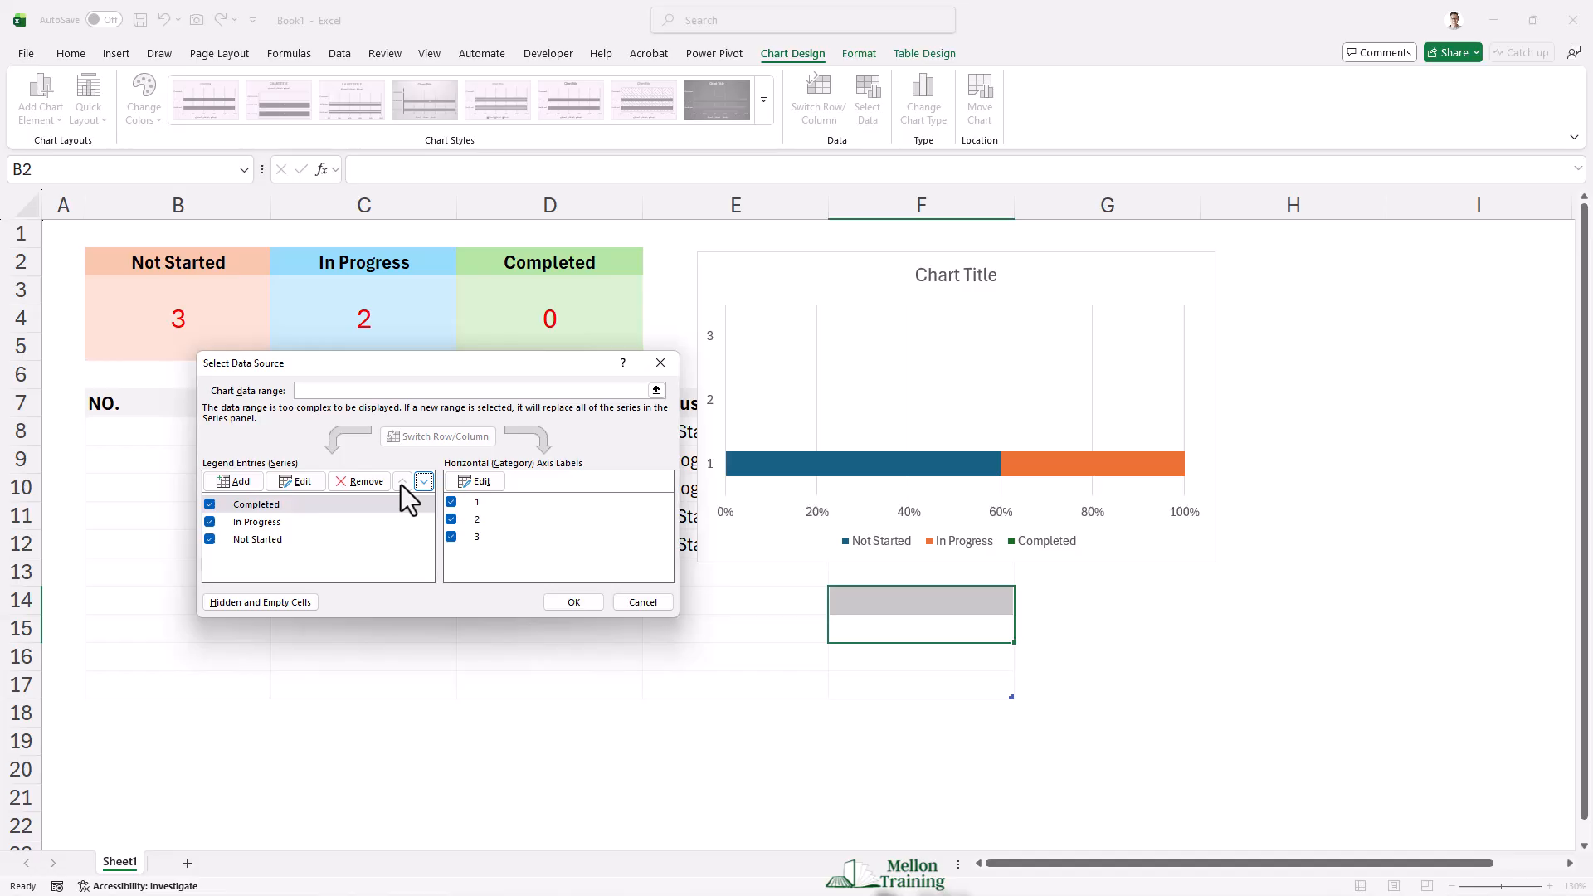
Exclude categories 2 and 3 from the chart's data source and apply the changes
click(451, 520)
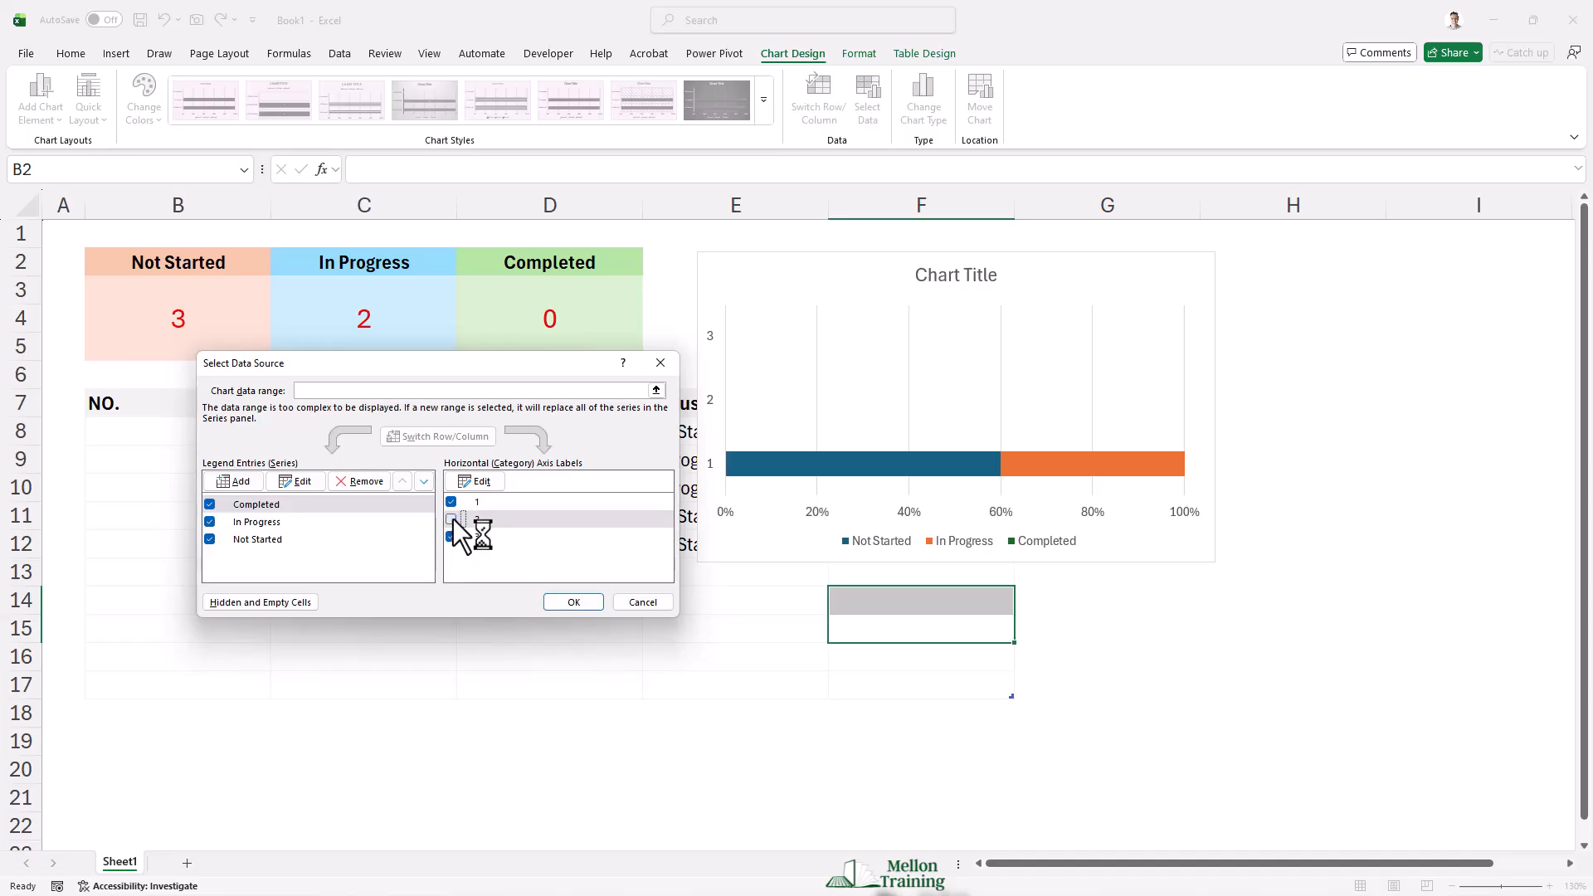
click(452, 537)
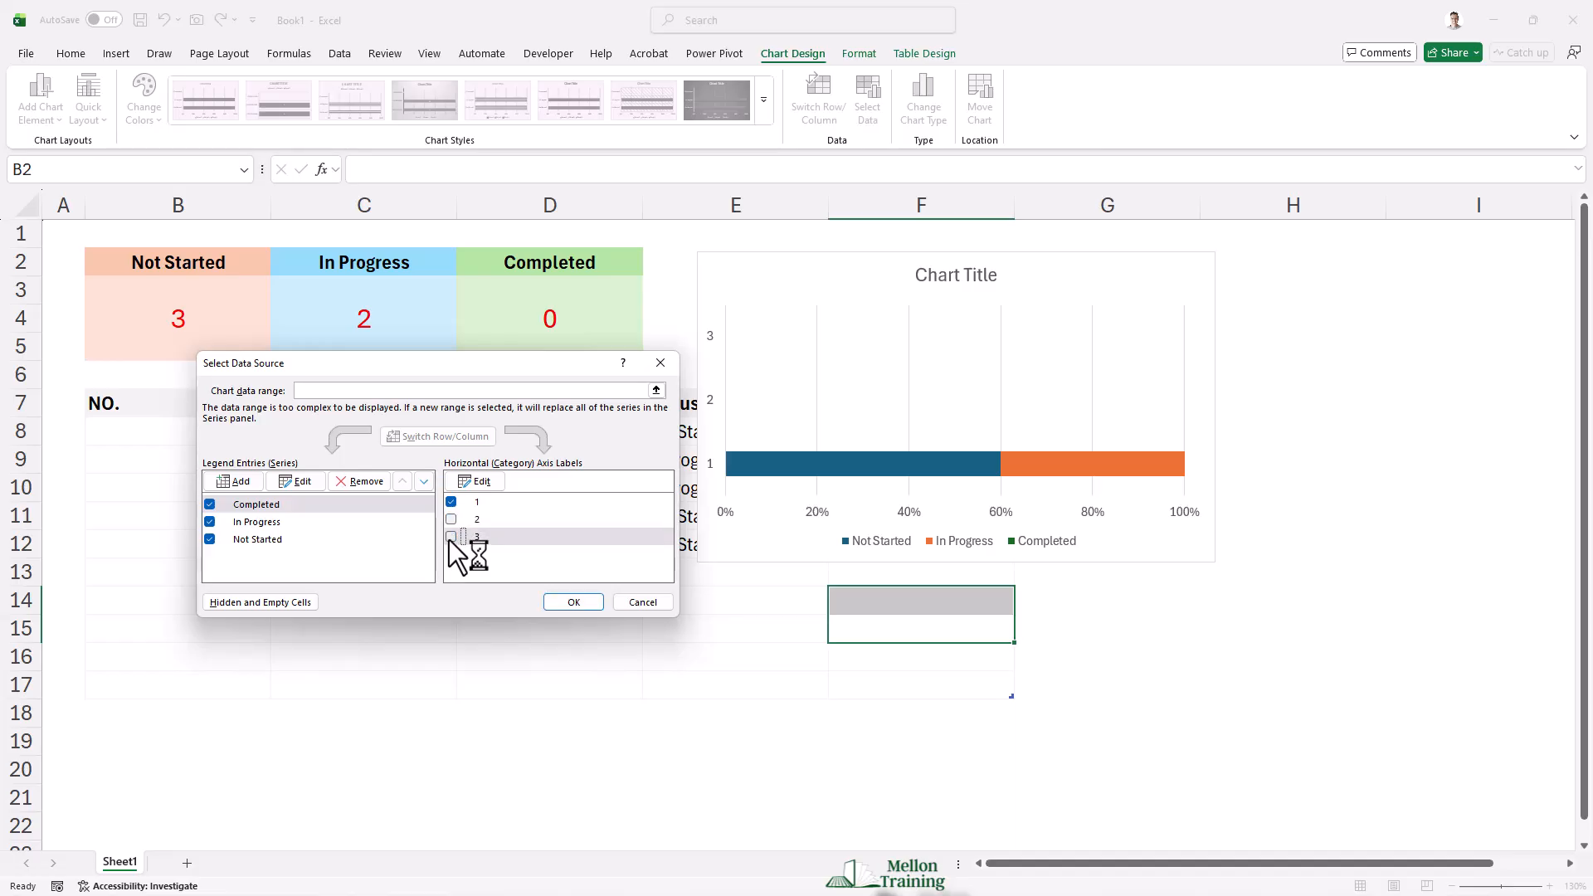
click(576, 603)
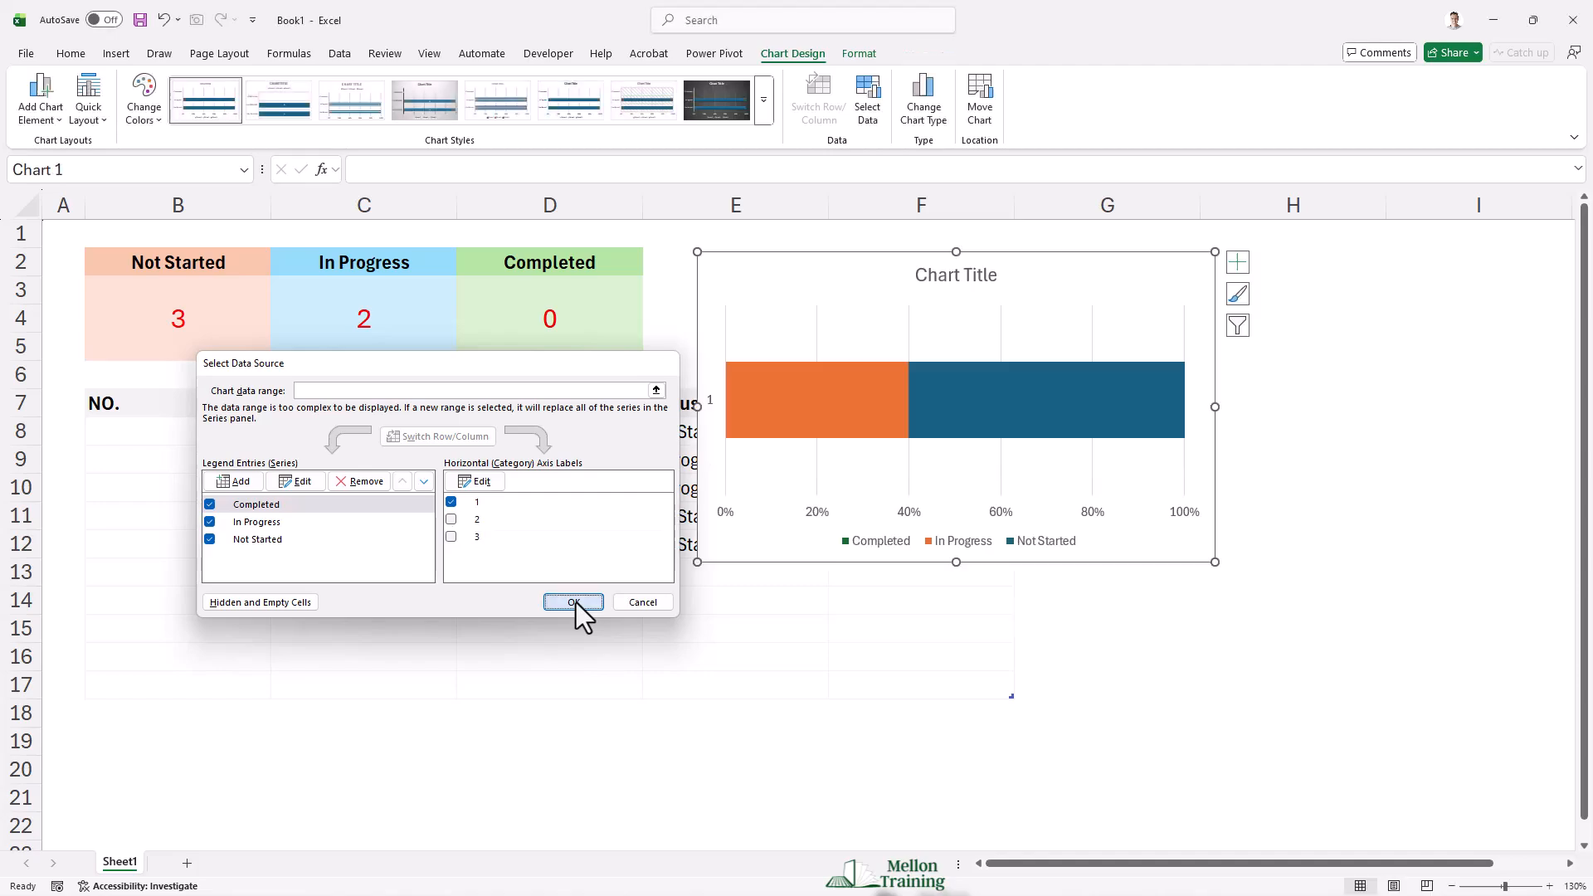
Set the chart series' gap width to 0% and move the chart farther right, clear of the Status column
right_click(820, 400)
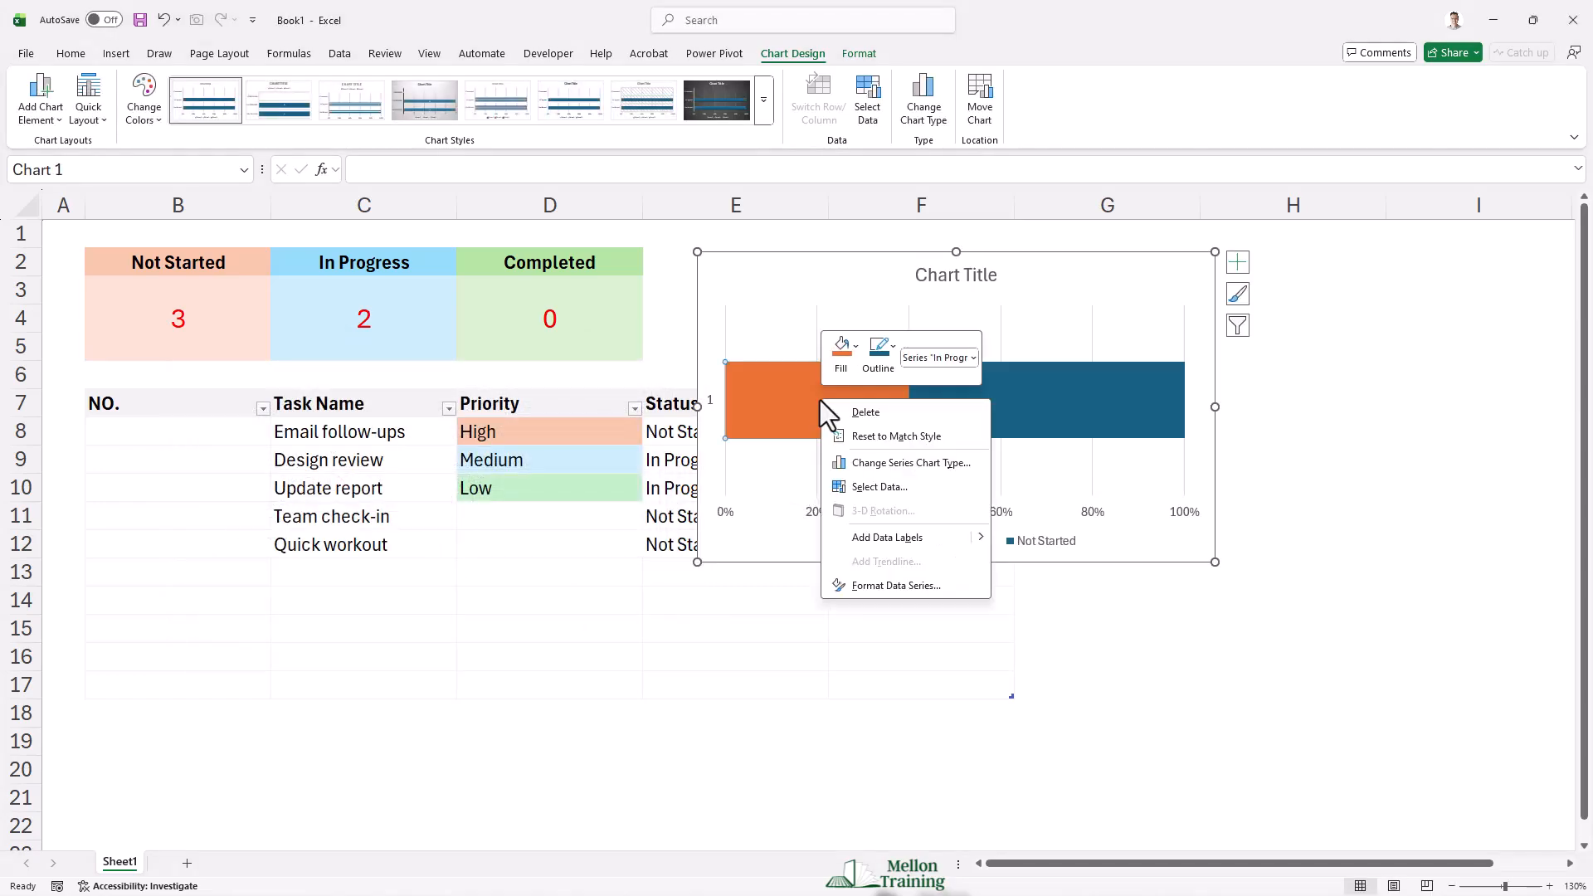
click(924, 588)
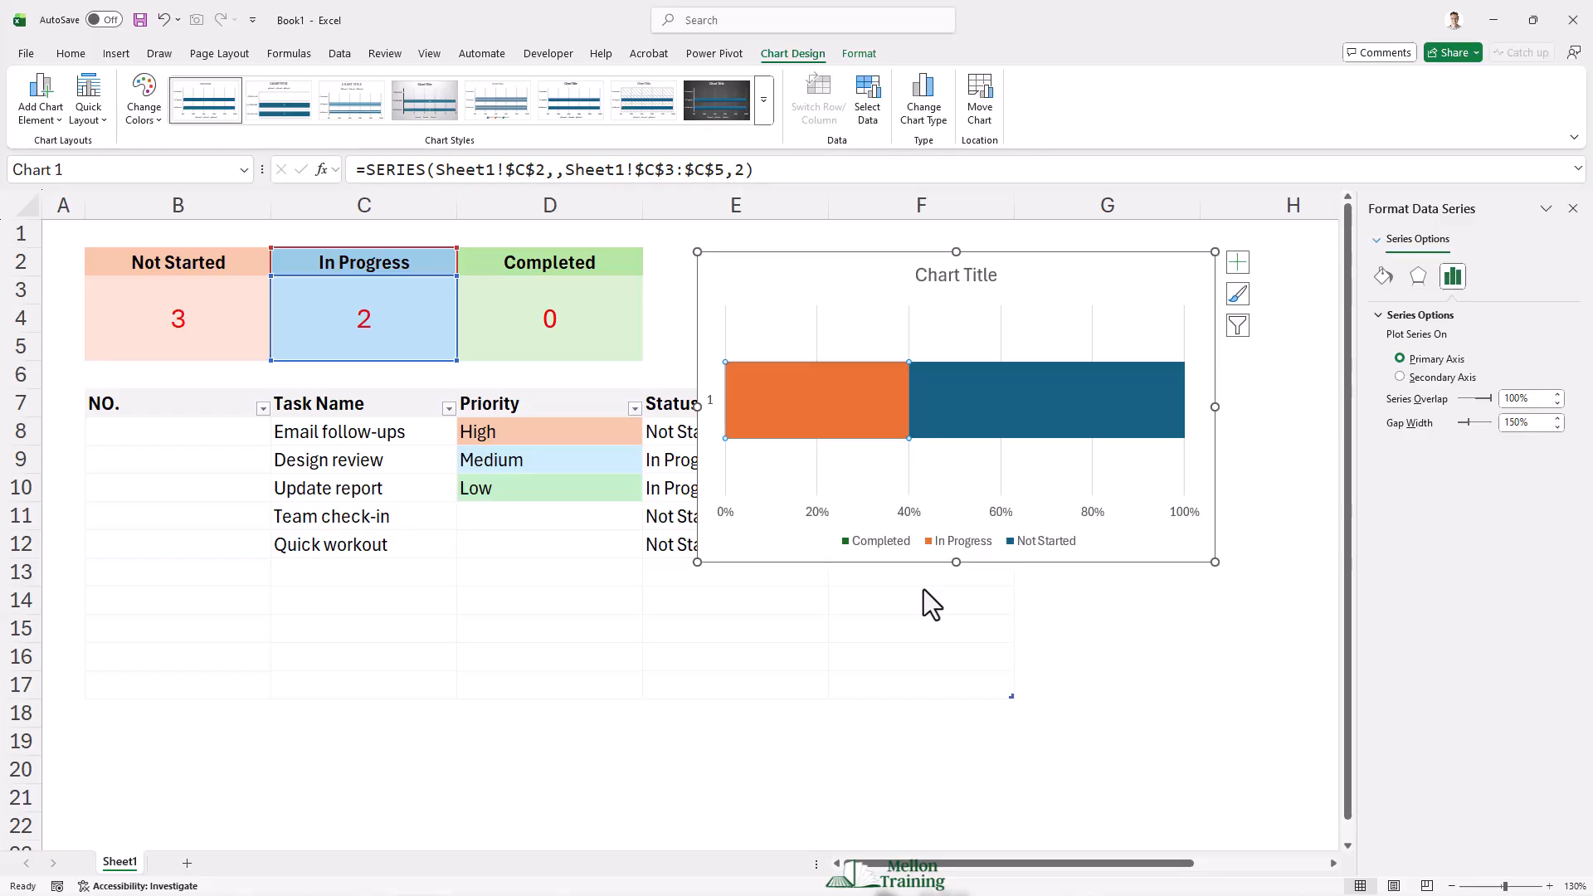
click(1531, 425)
text(0)
key(Return)
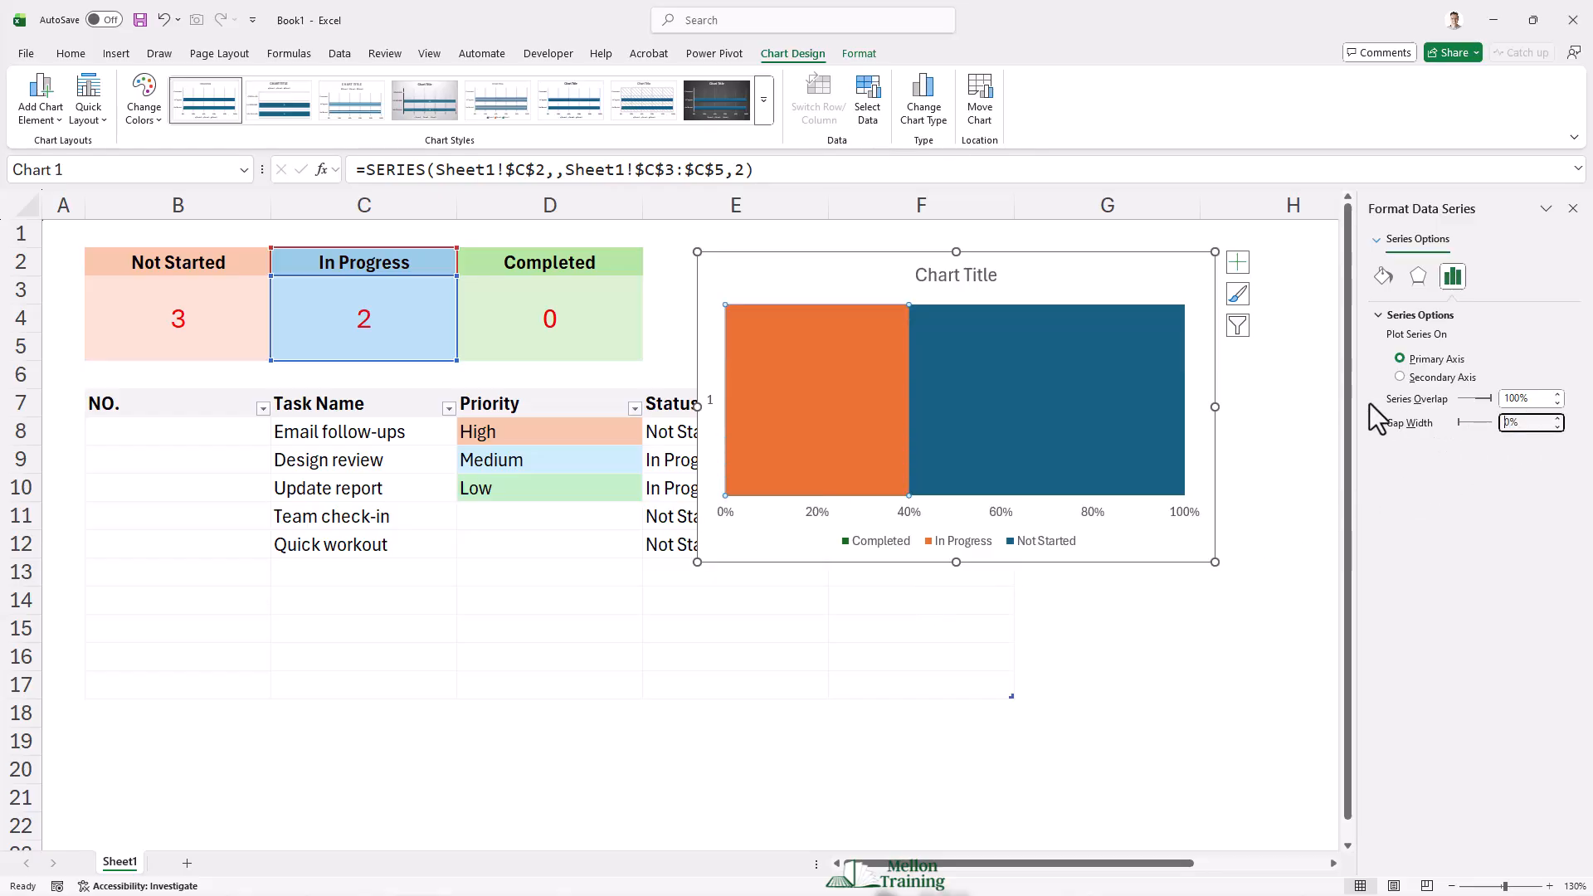
drag(868, 252, 962, 255)
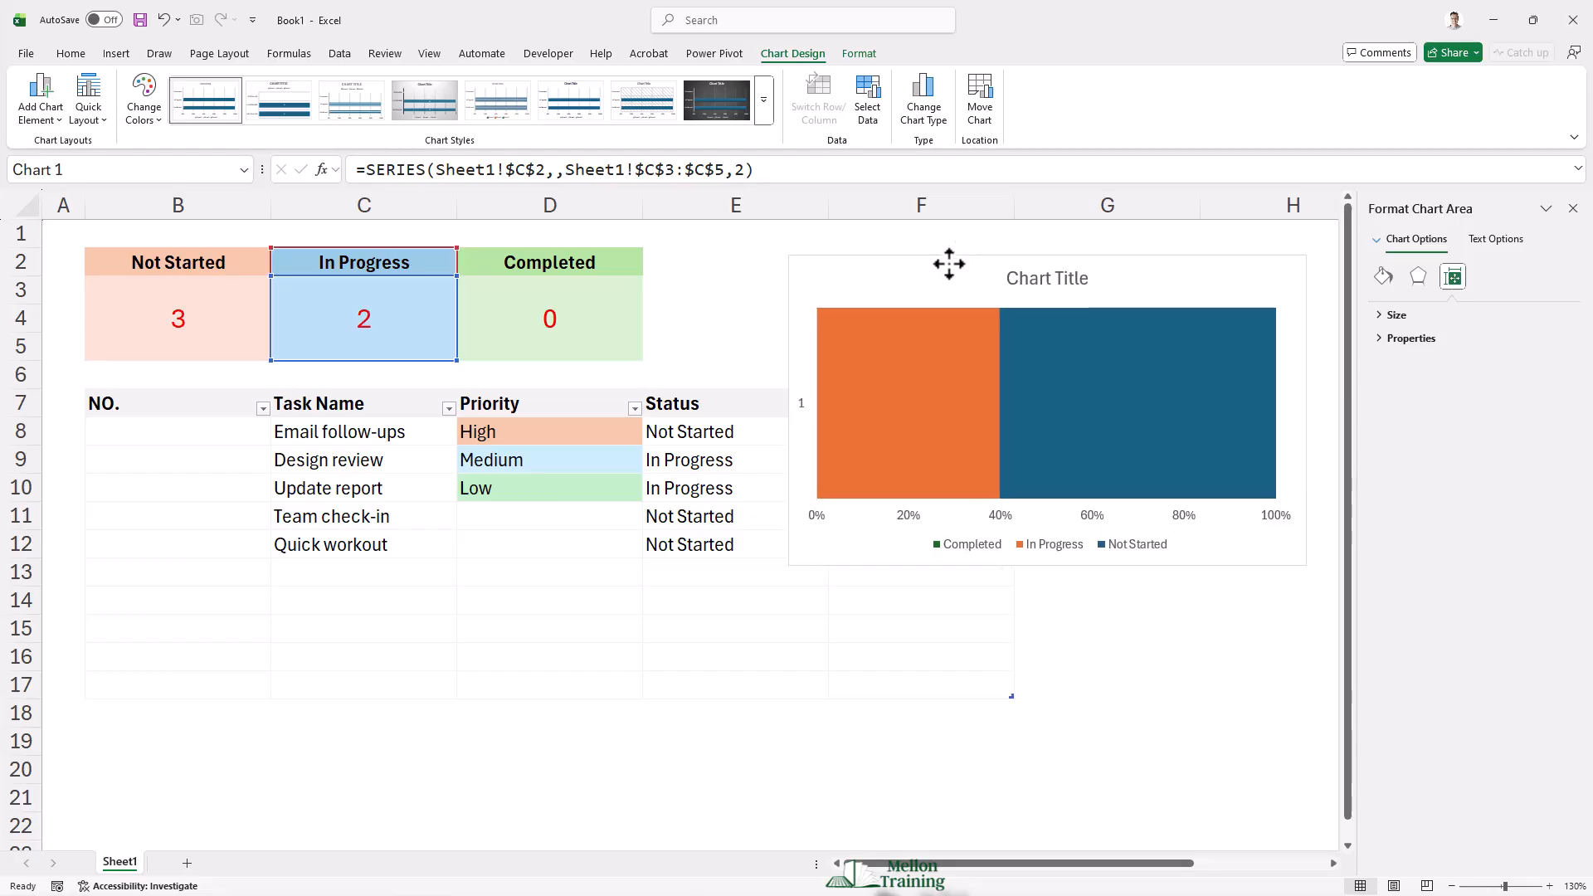
Set the status in E13, the first empty row below Quick workout, to Completed
click(739, 579)
click(837, 579)
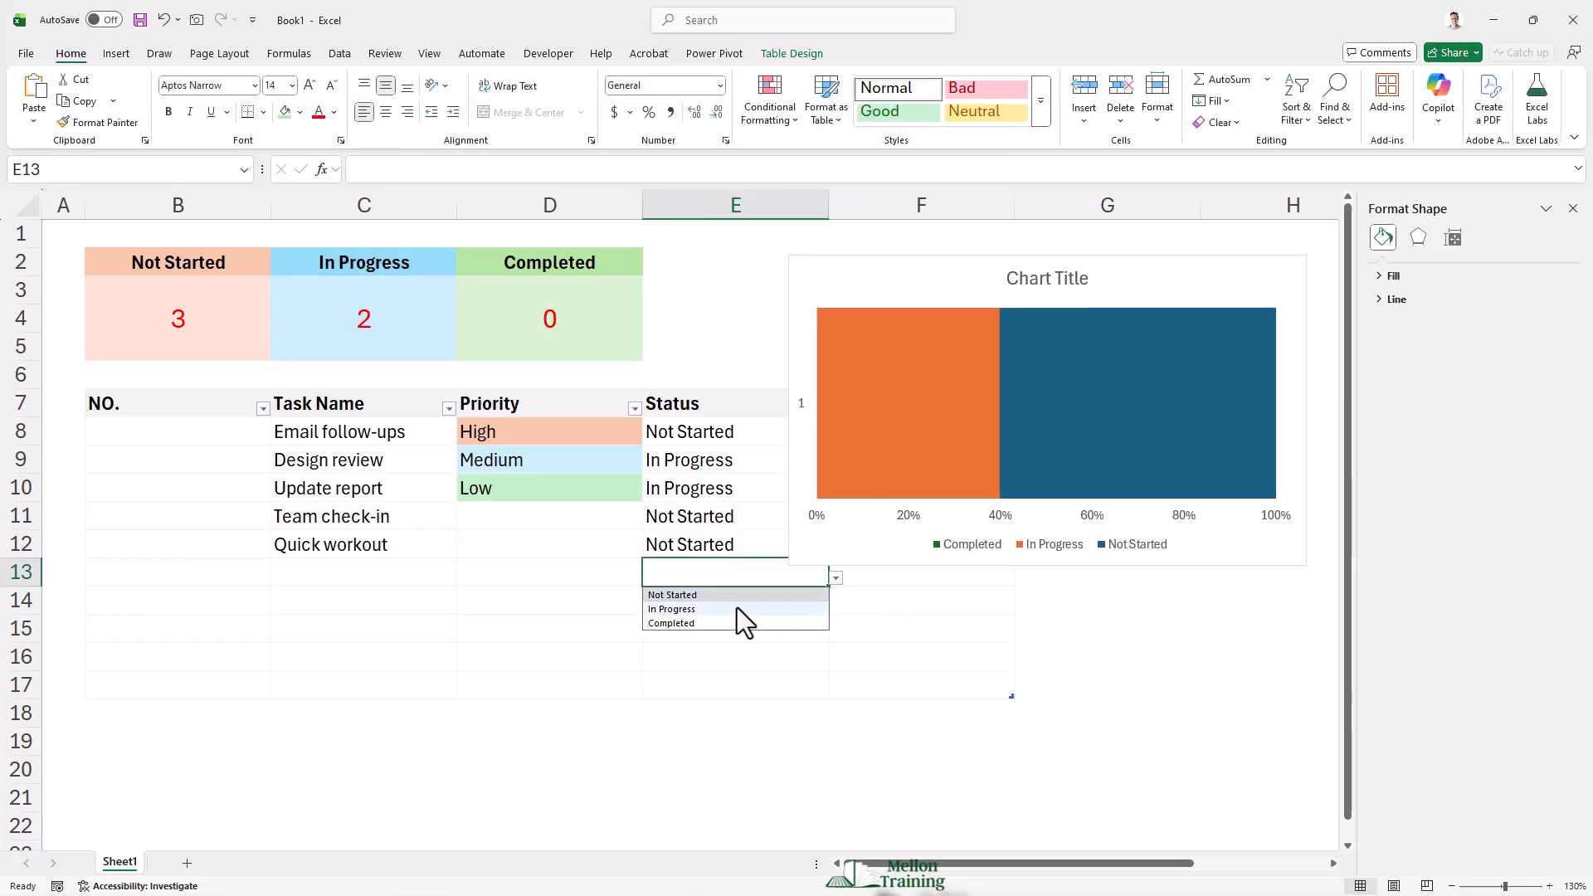
click(691, 622)
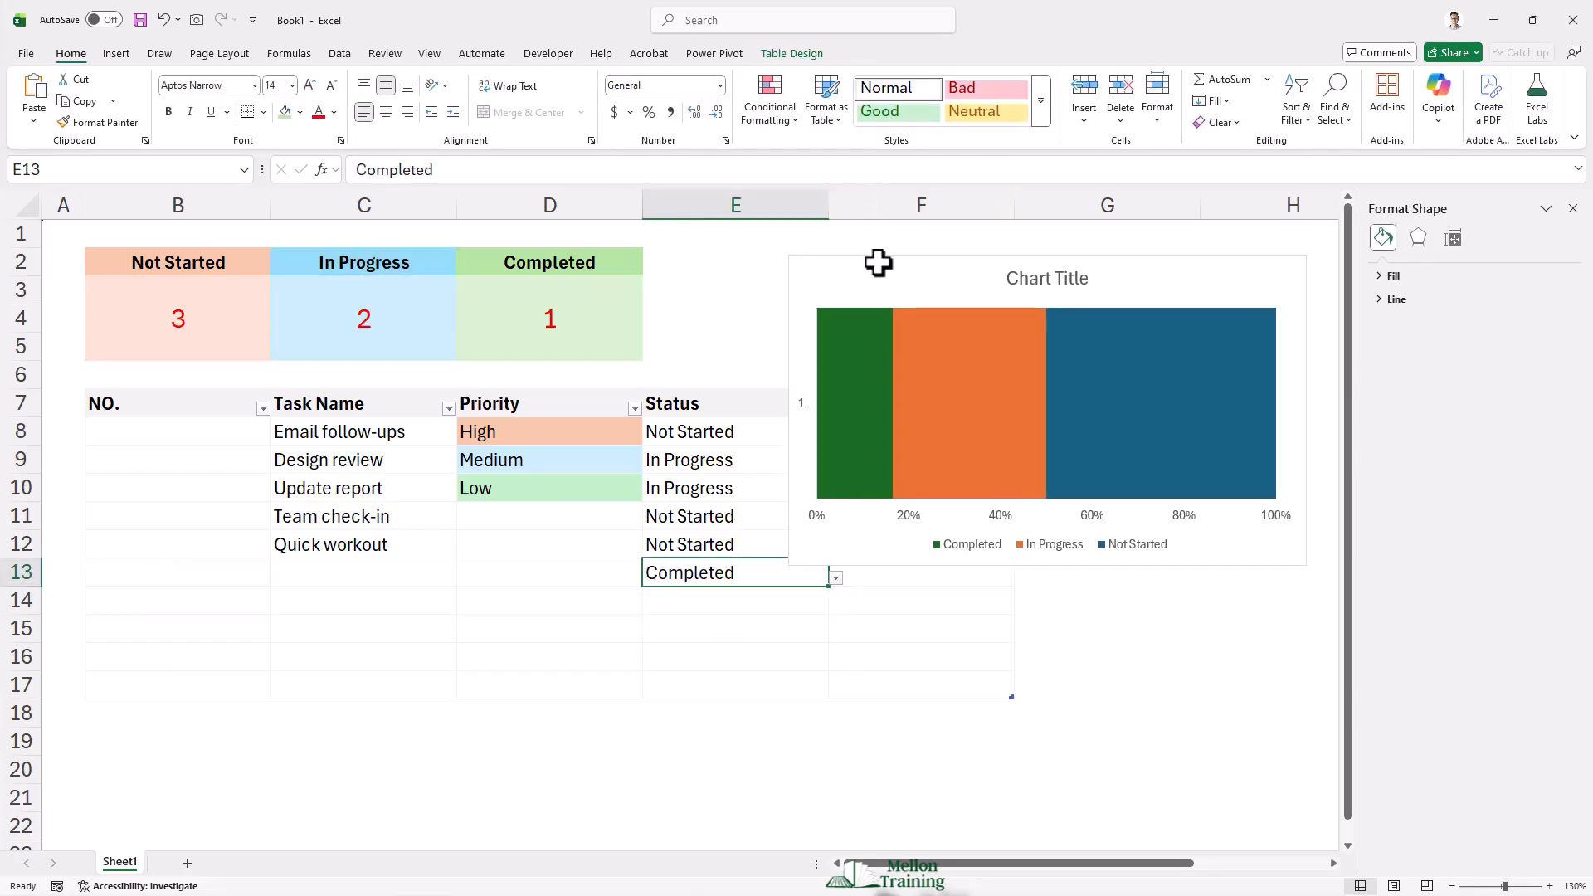
Fill the Completed segment of the bar chart with the light green theme color
click(863, 390)
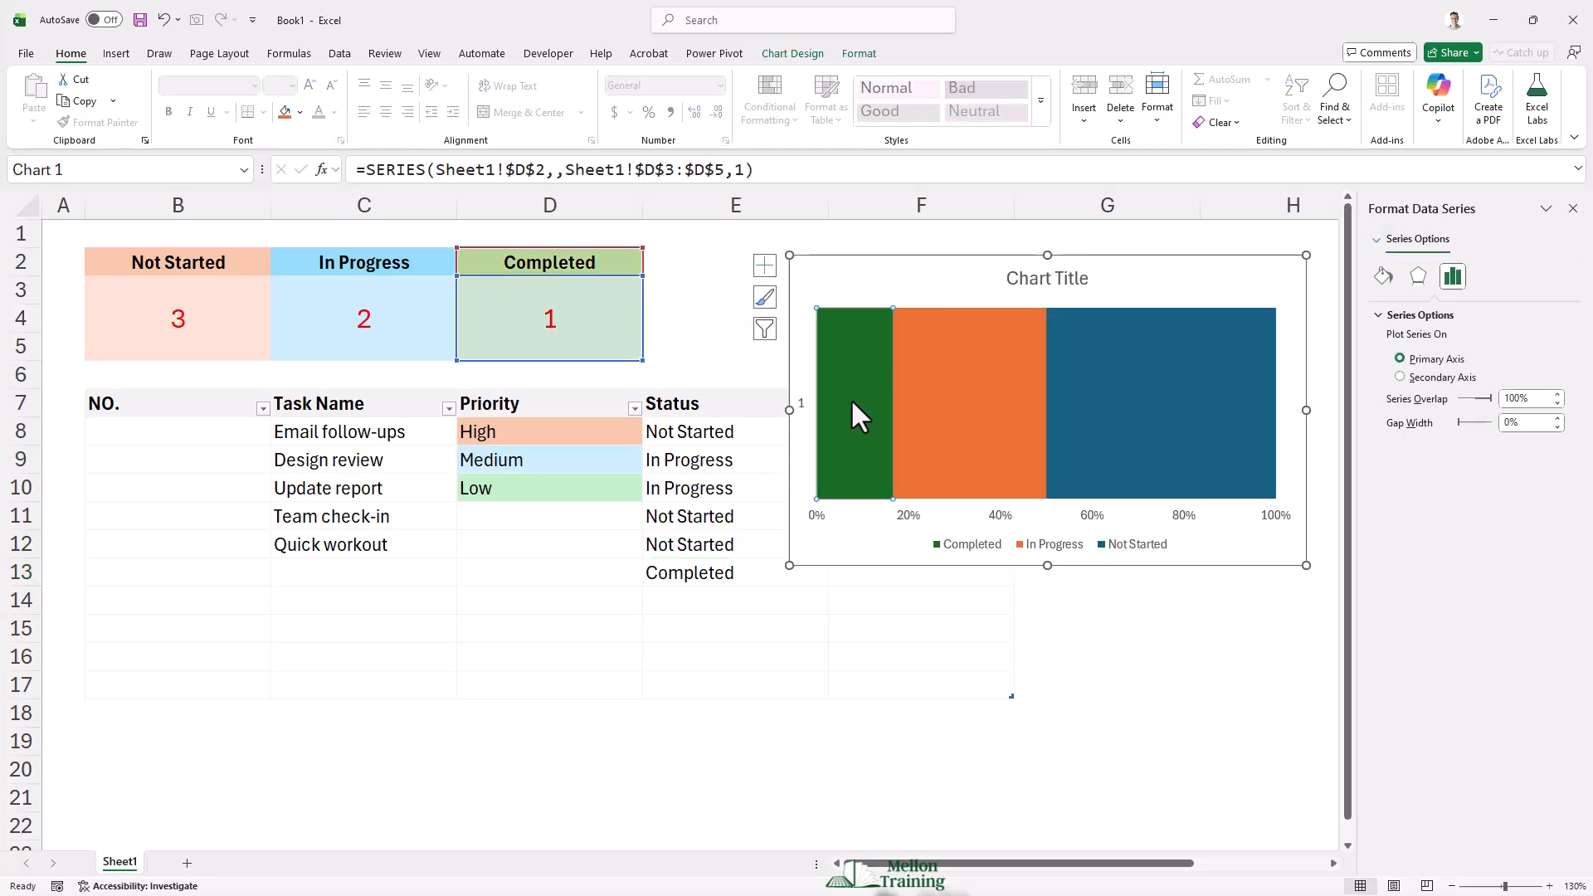
click(1385, 277)
click(1386, 316)
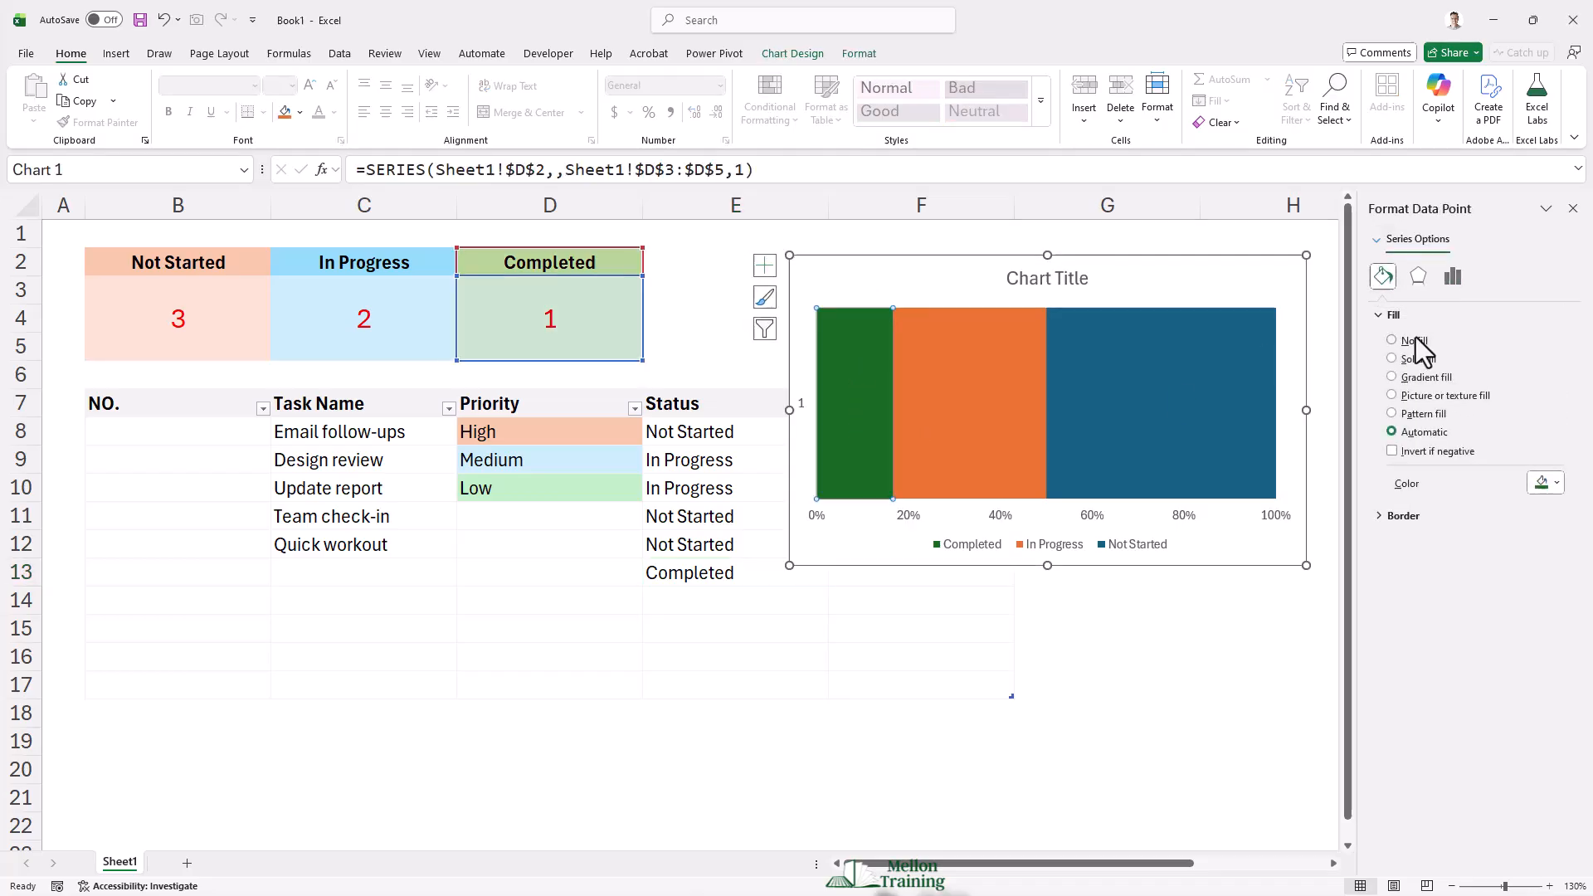
click(1558, 485)
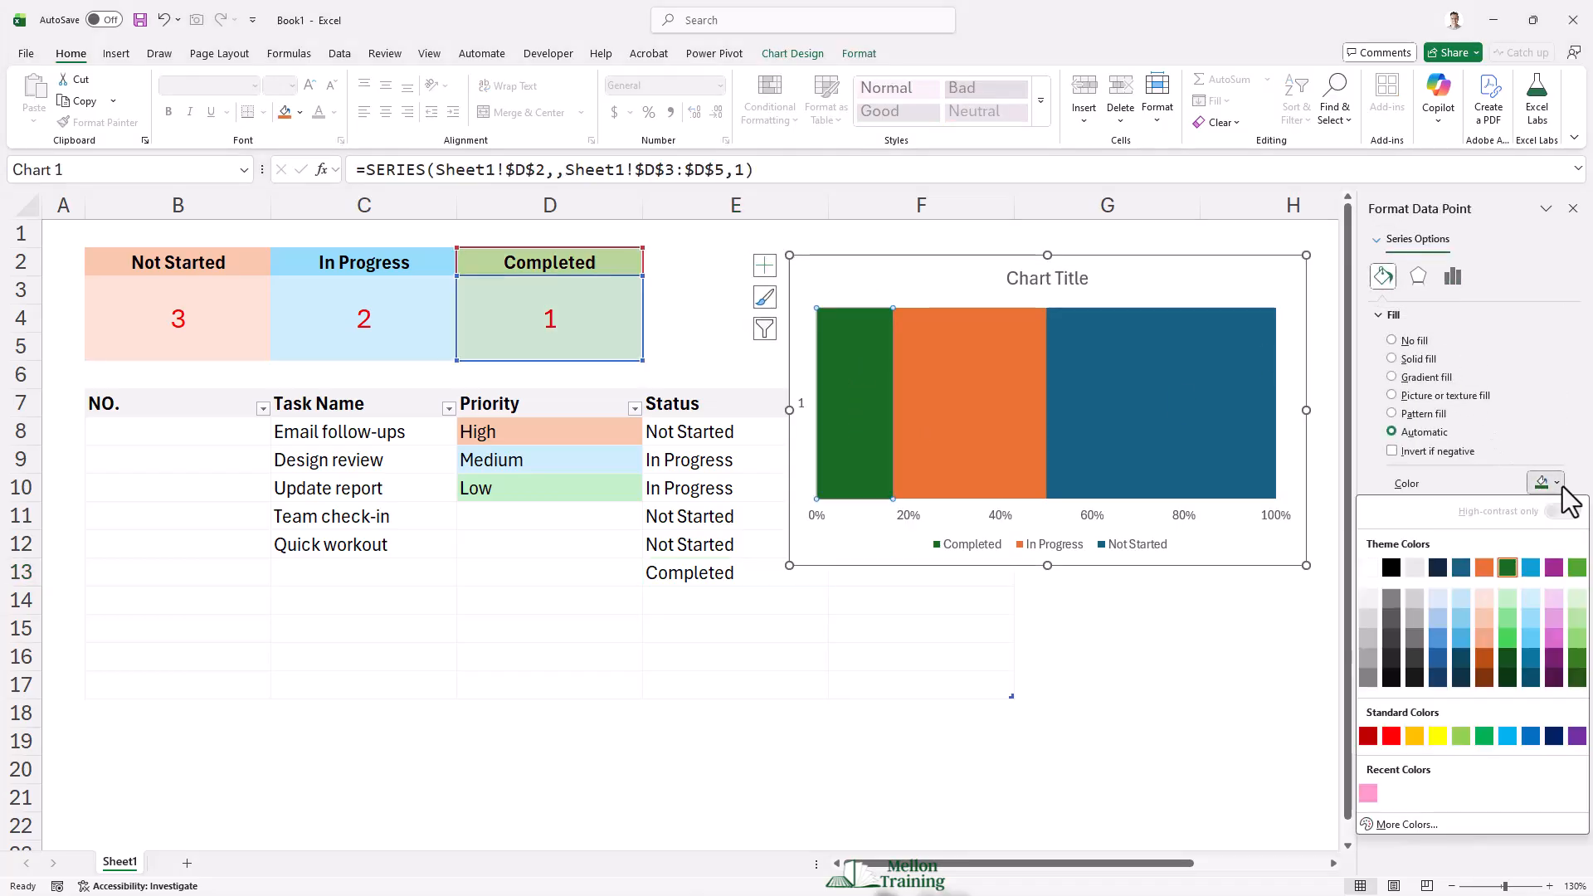
click(1577, 619)
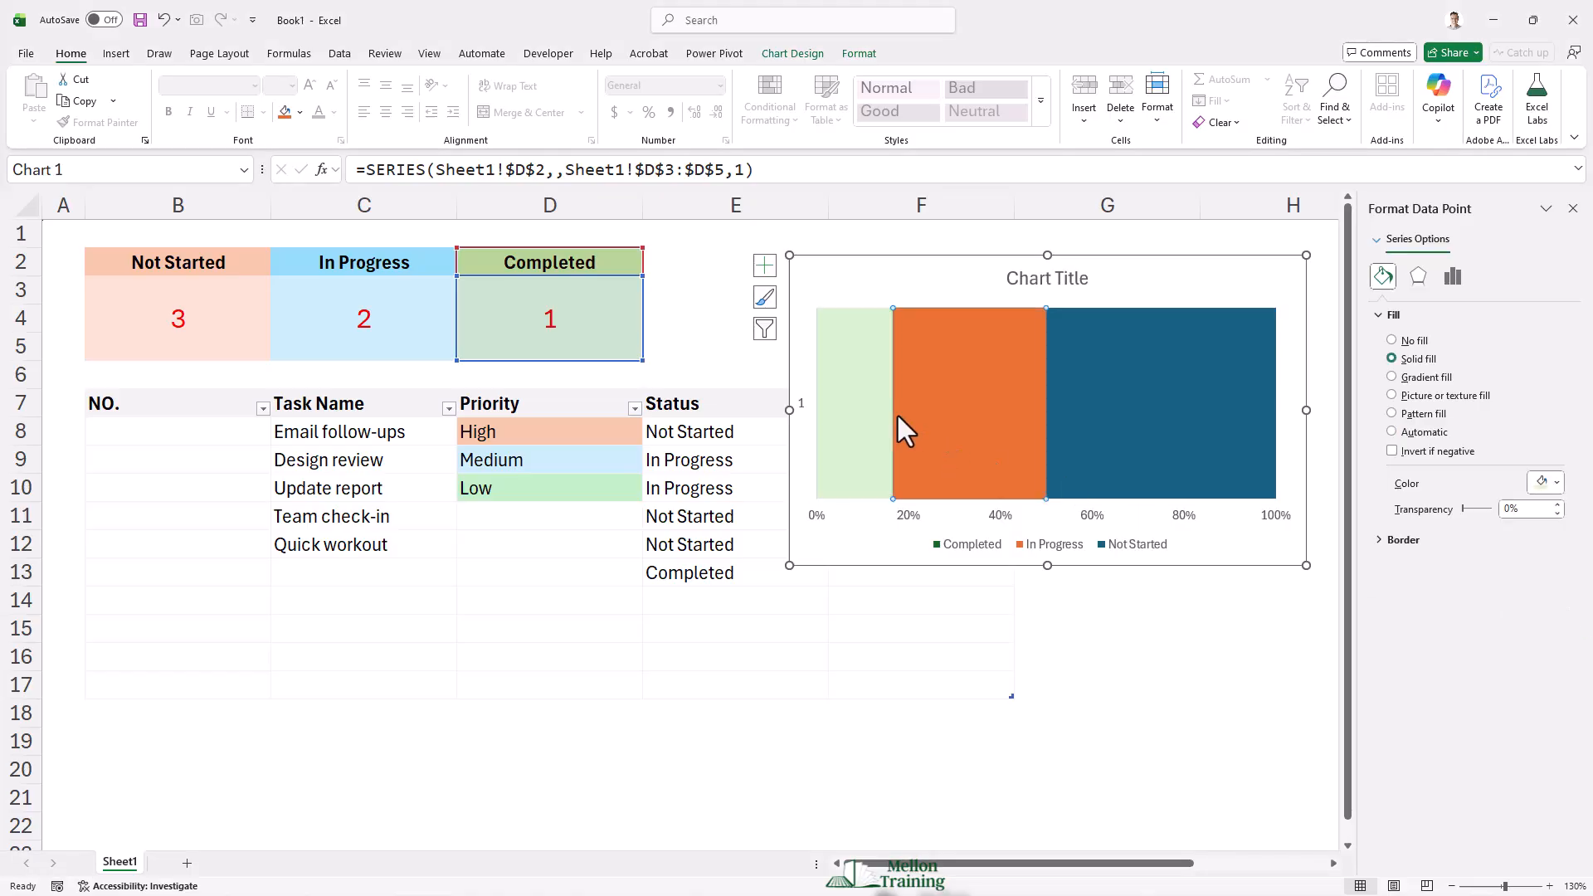
Fill the In Progress and Not Started segments of the bar chart with the light orange theme color
click(984, 423)
click(1552, 484)
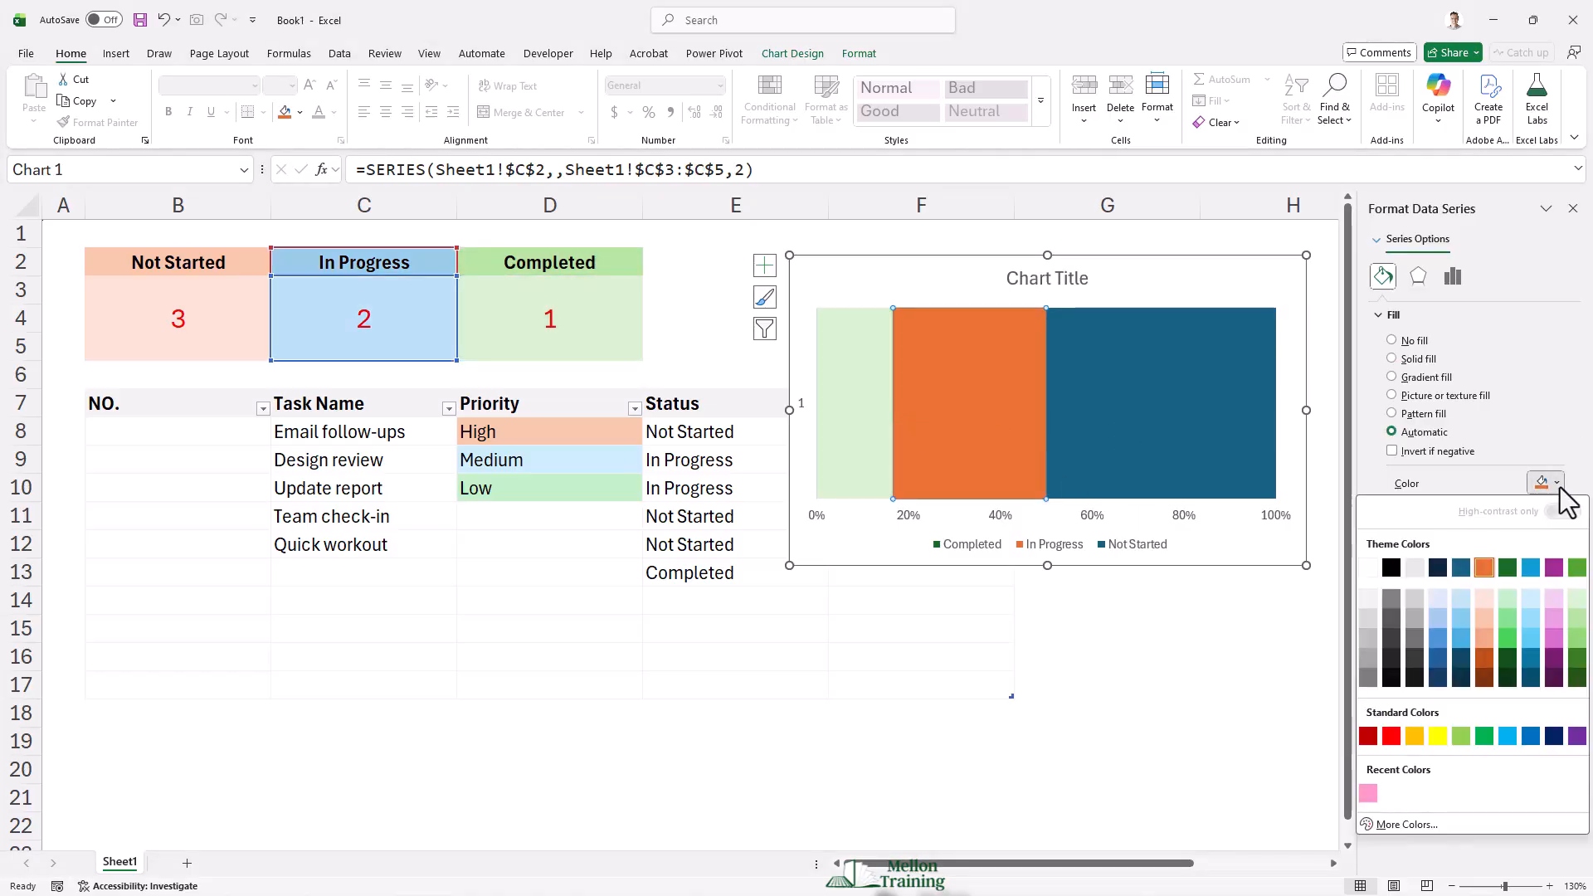
click(1485, 616)
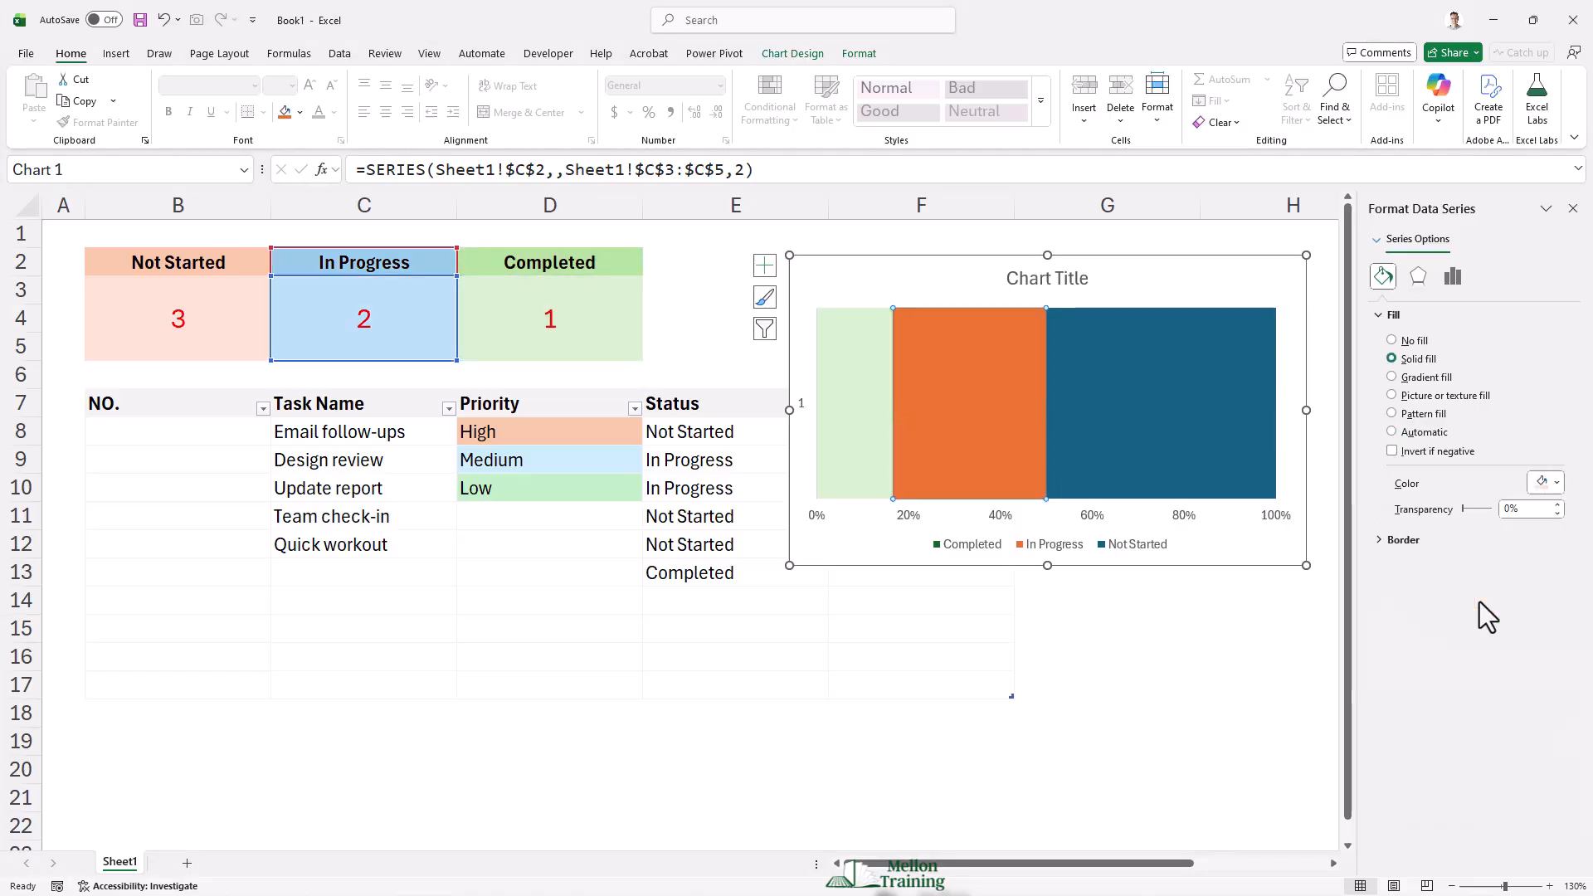
click(1128, 418)
click(1541, 483)
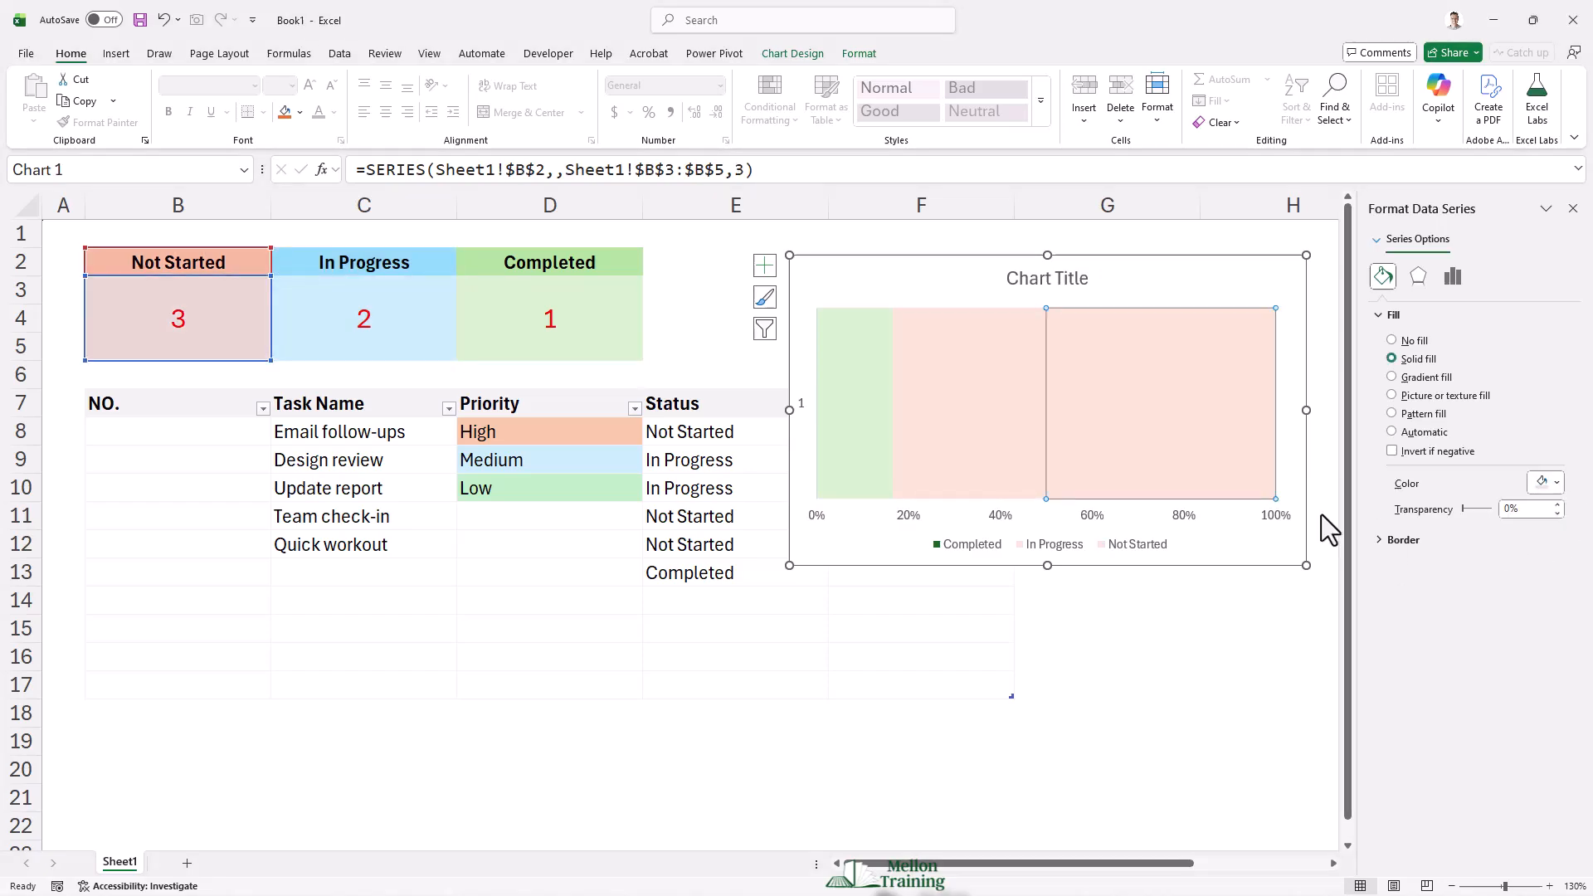
Change the In Progress segment's fill to the light blue theme color and deselect the chart
click(947, 412)
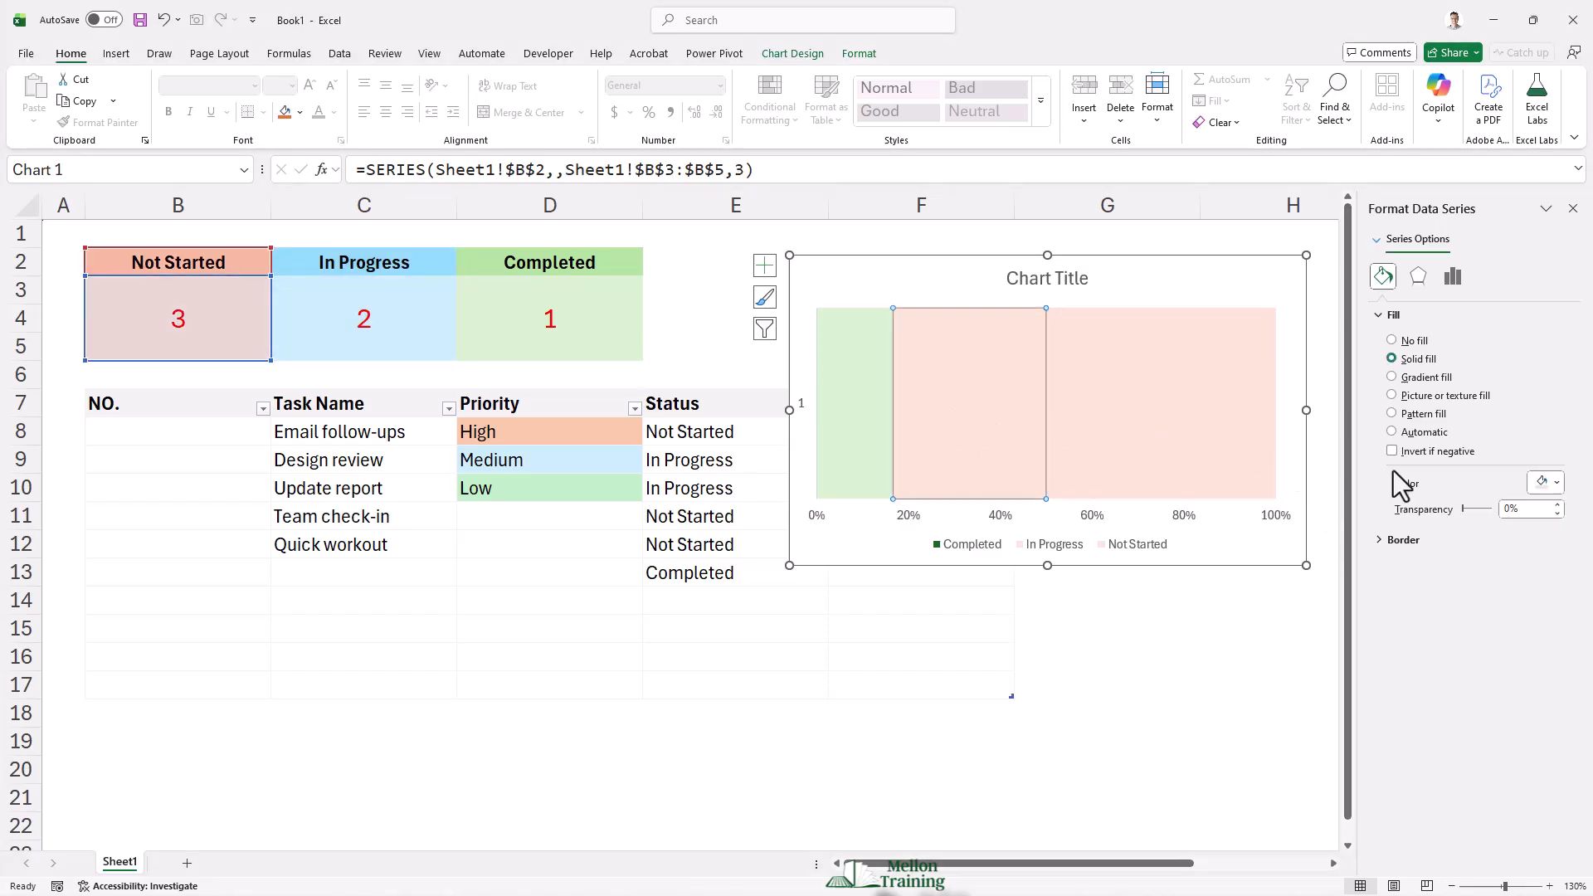
click(1545, 483)
click(1461, 600)
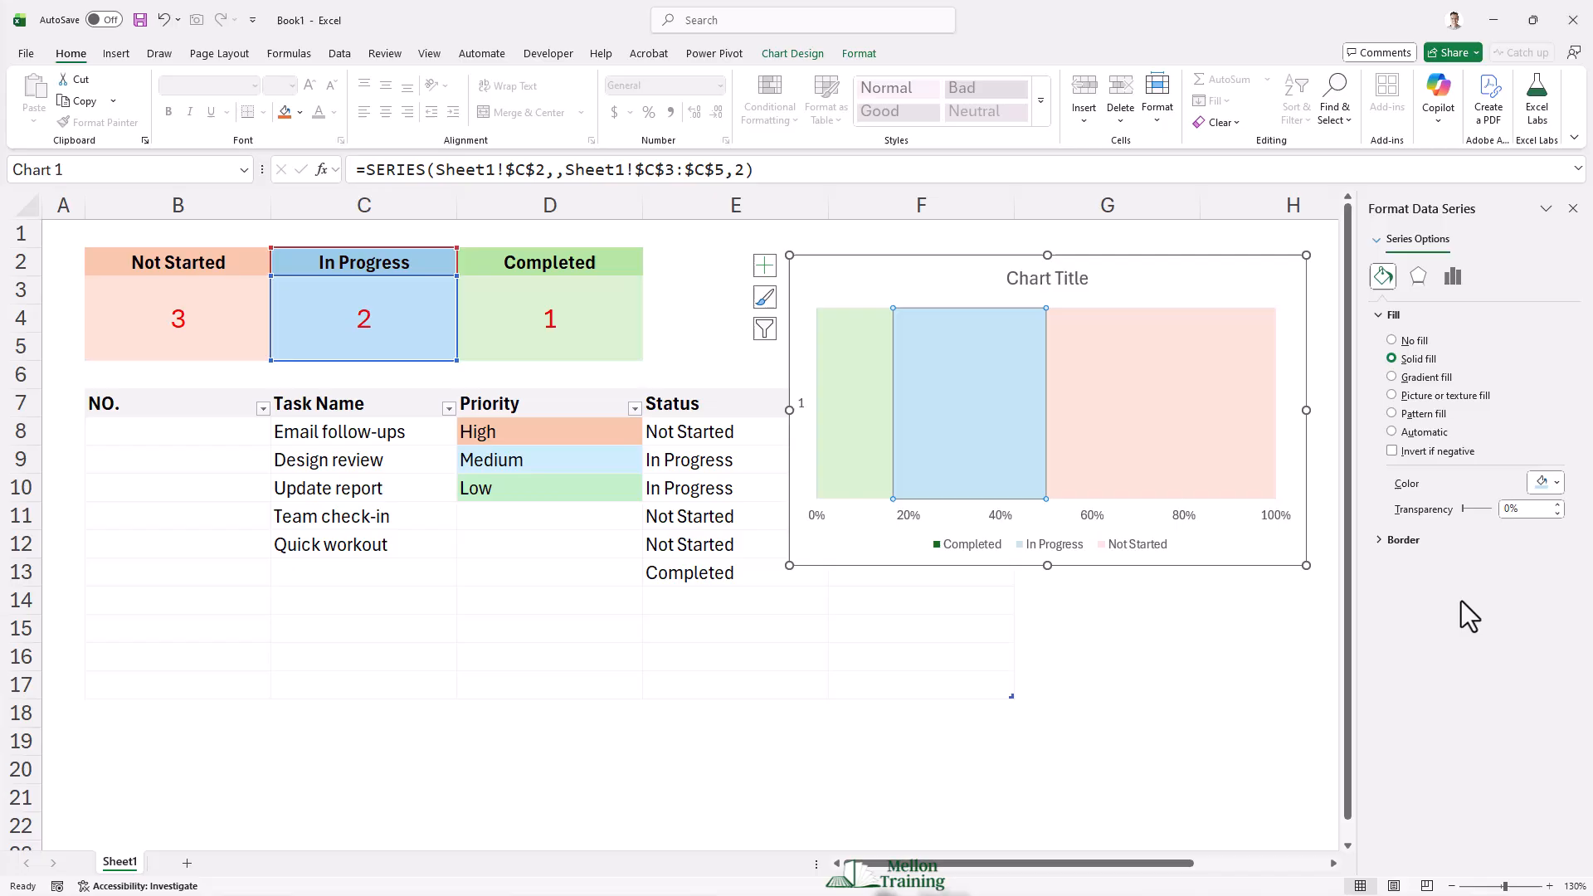
click(1116, 632)
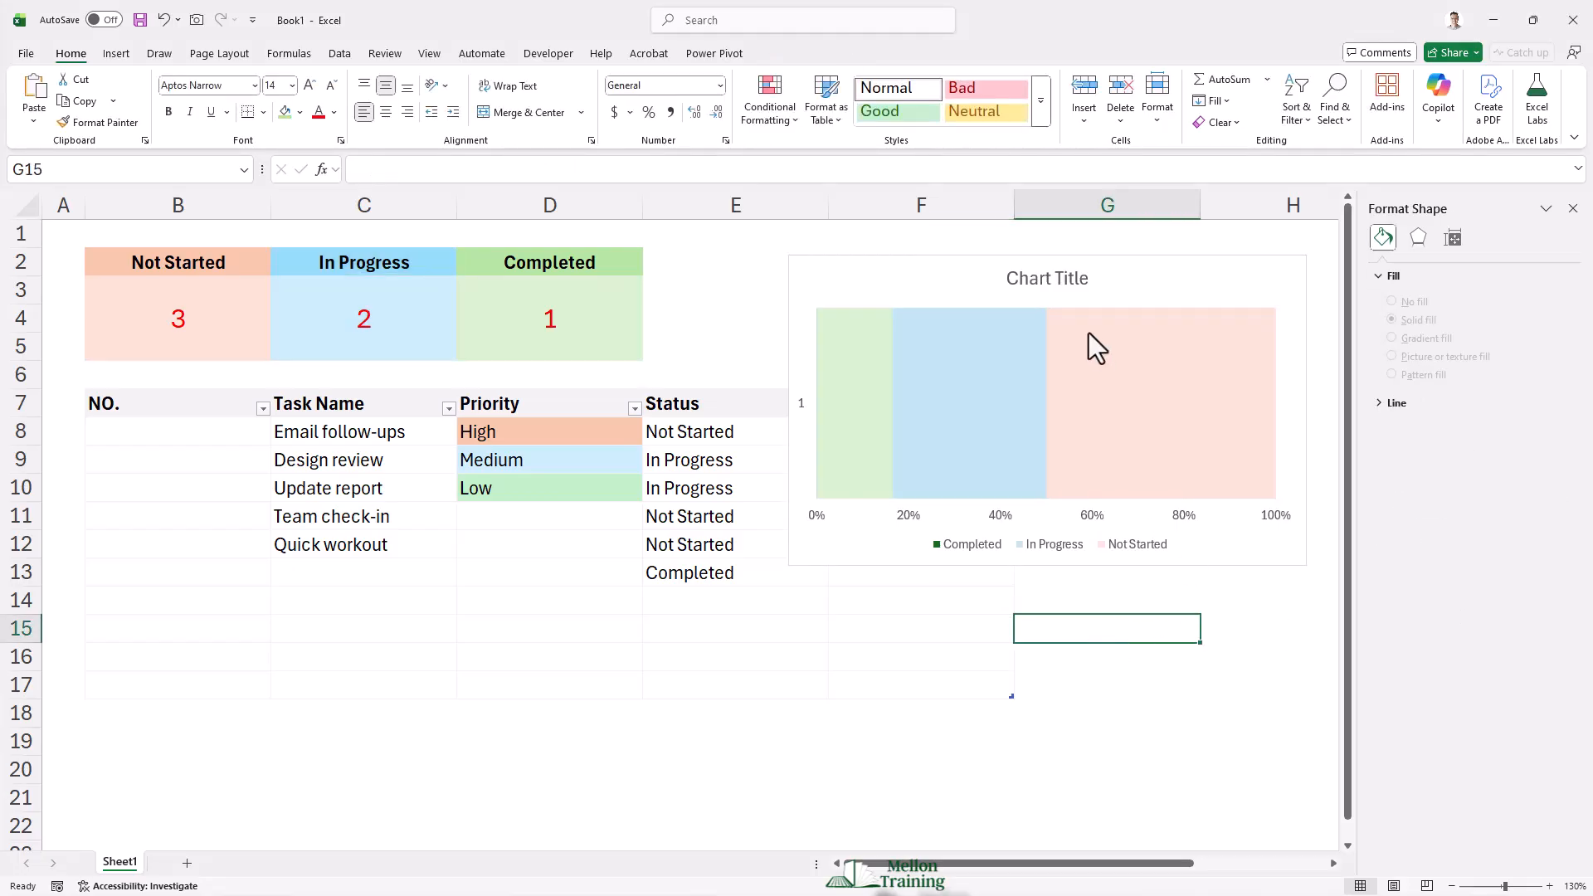
Delete the chart's title, vertical axis, horizontal axis and legend
click(1043, 281)
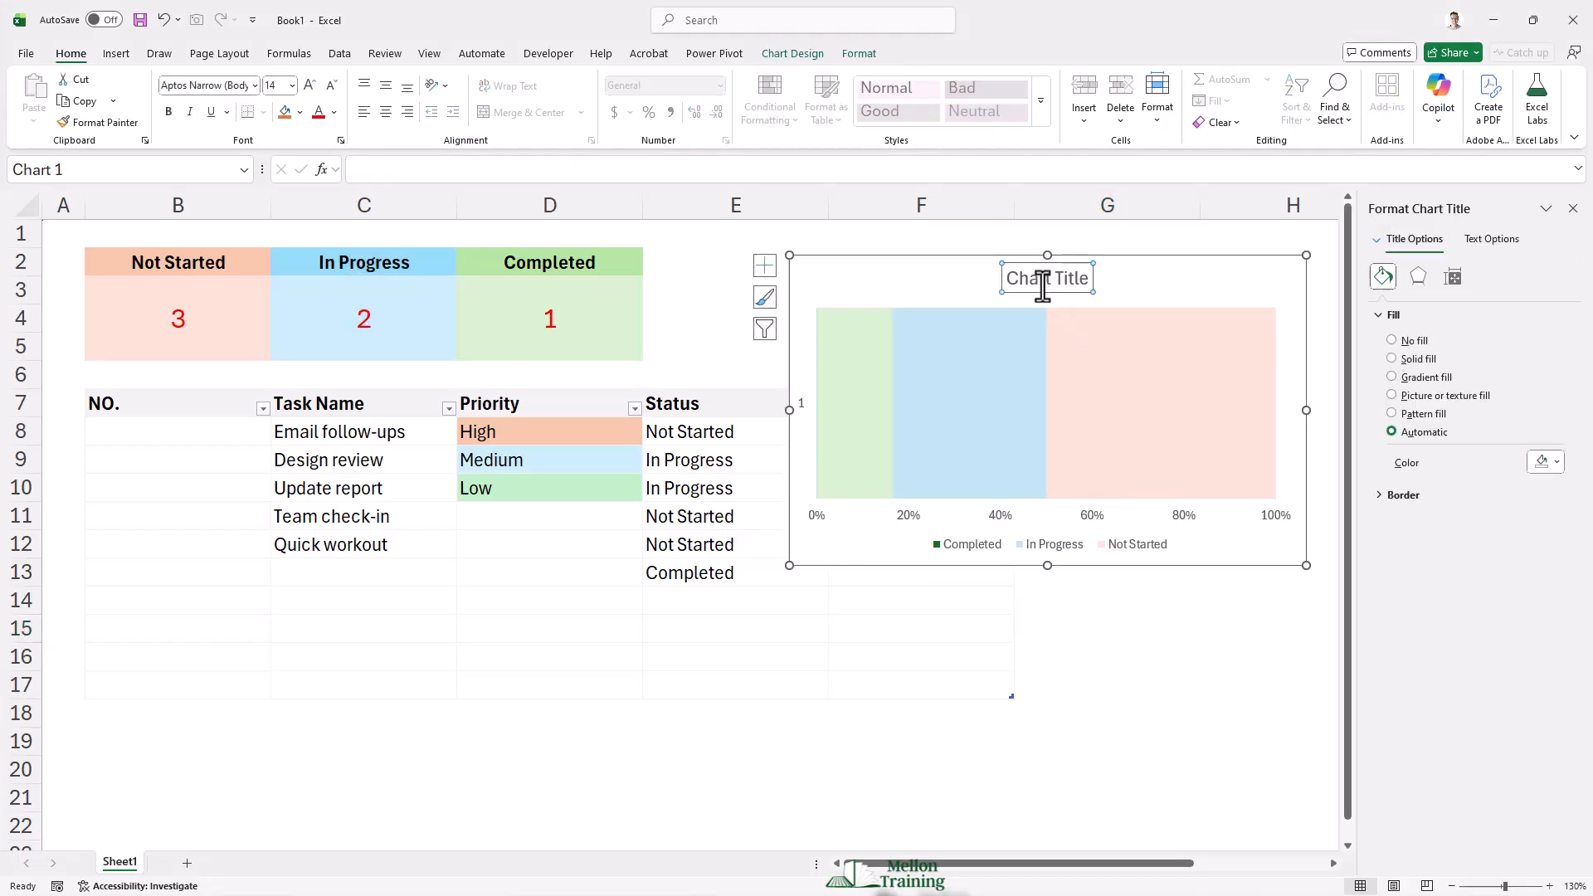
key(Delete)
click(802, 382)
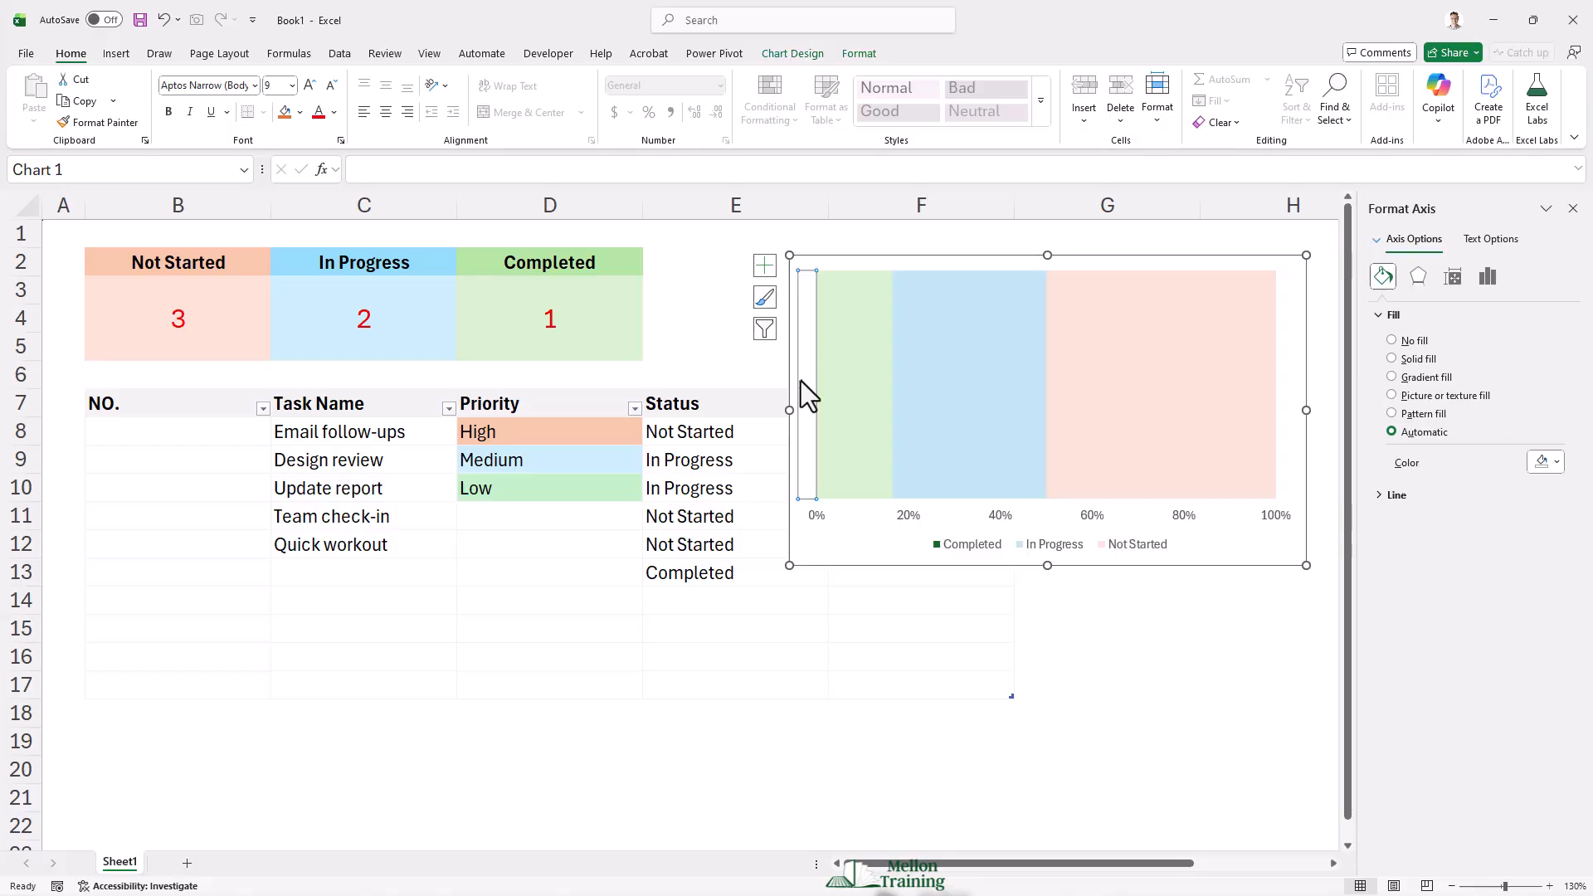
key(Delete)
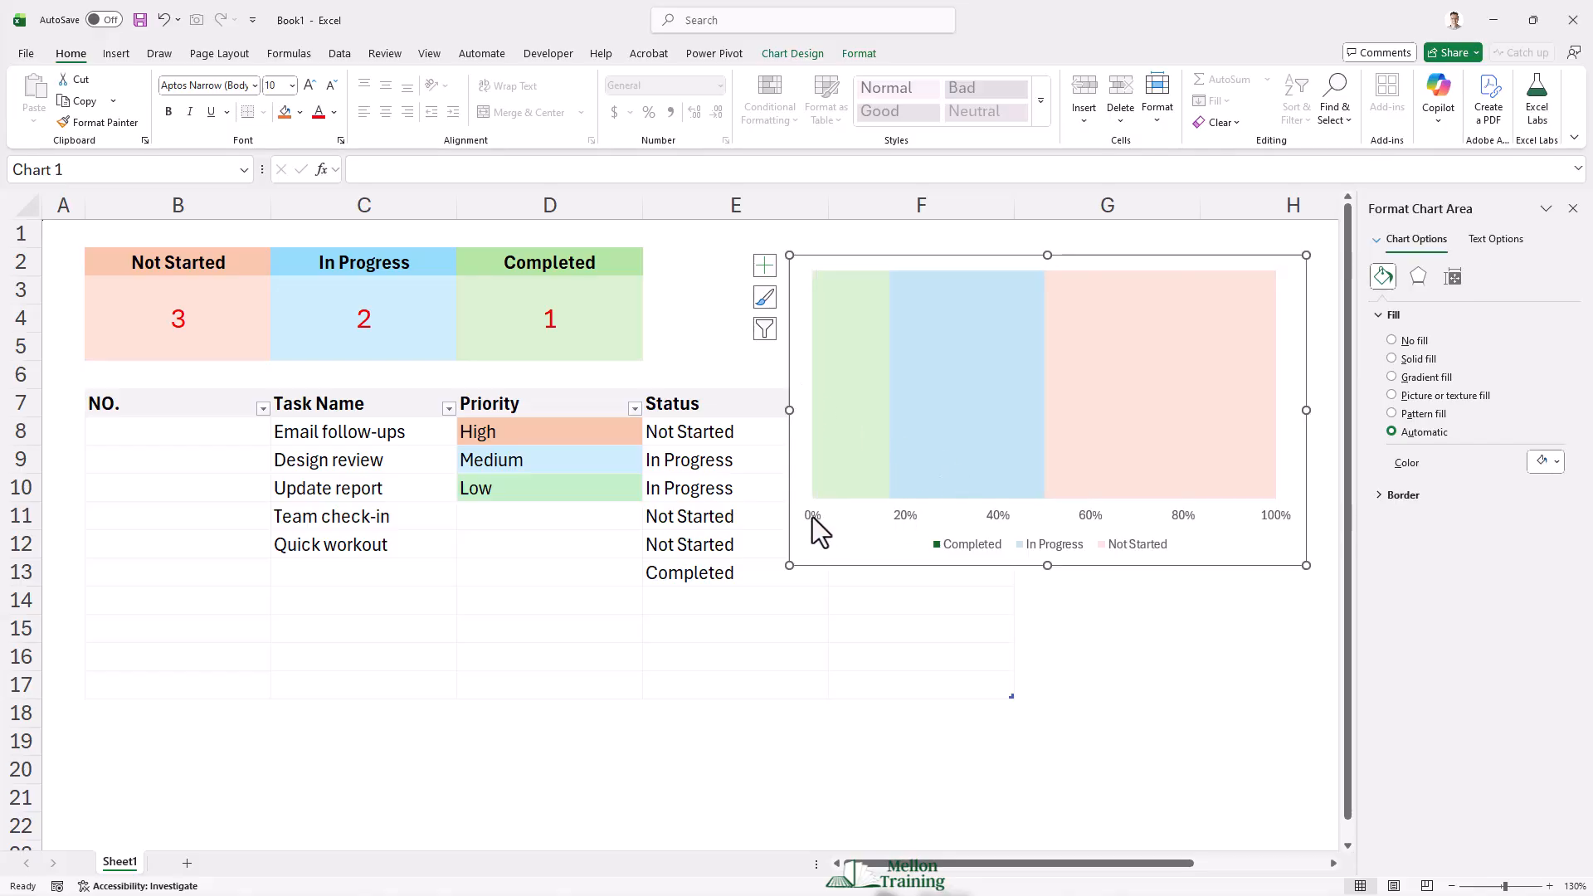
click(813, 517)
key(Delete)
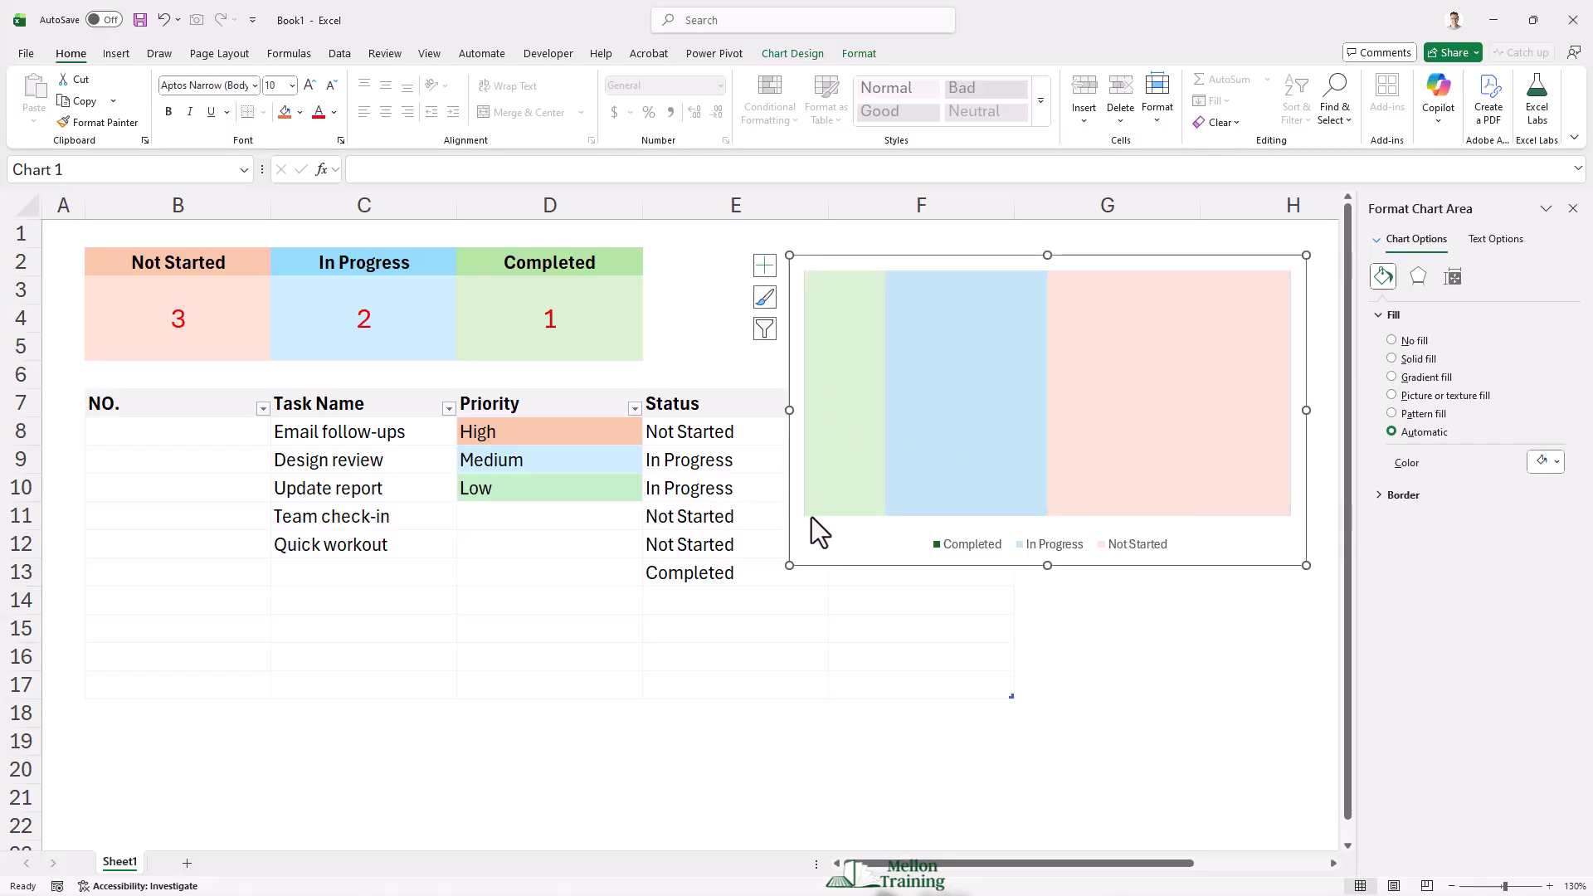
click(978, 546)
key(Delete)
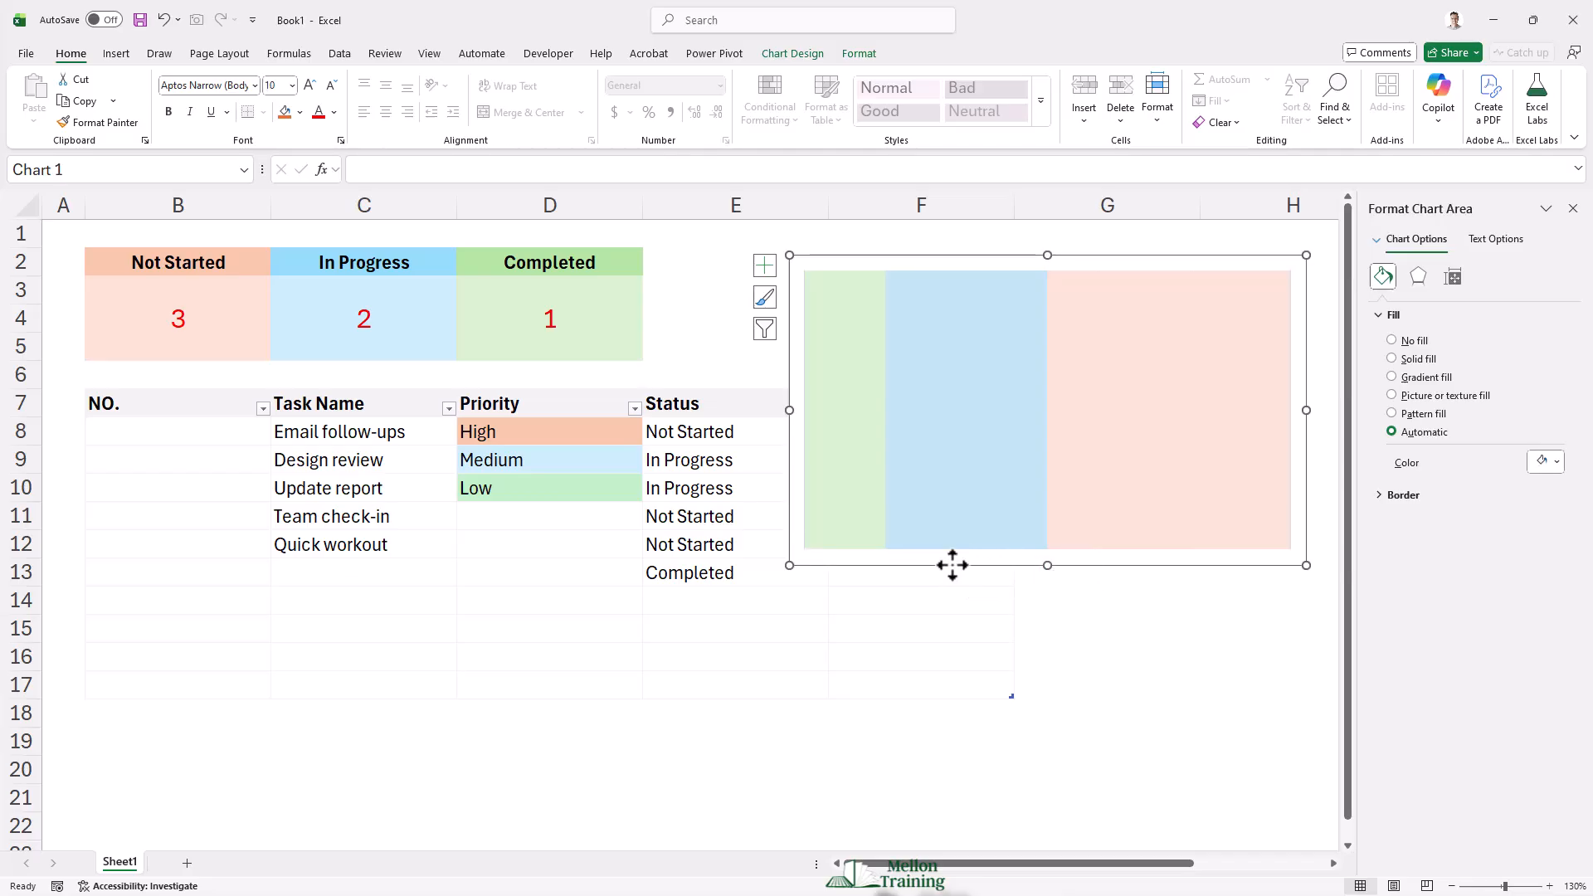
Set the chart area to no fill and no border line, and deselect the chart
click(1393, 341)
click(1382, 461)
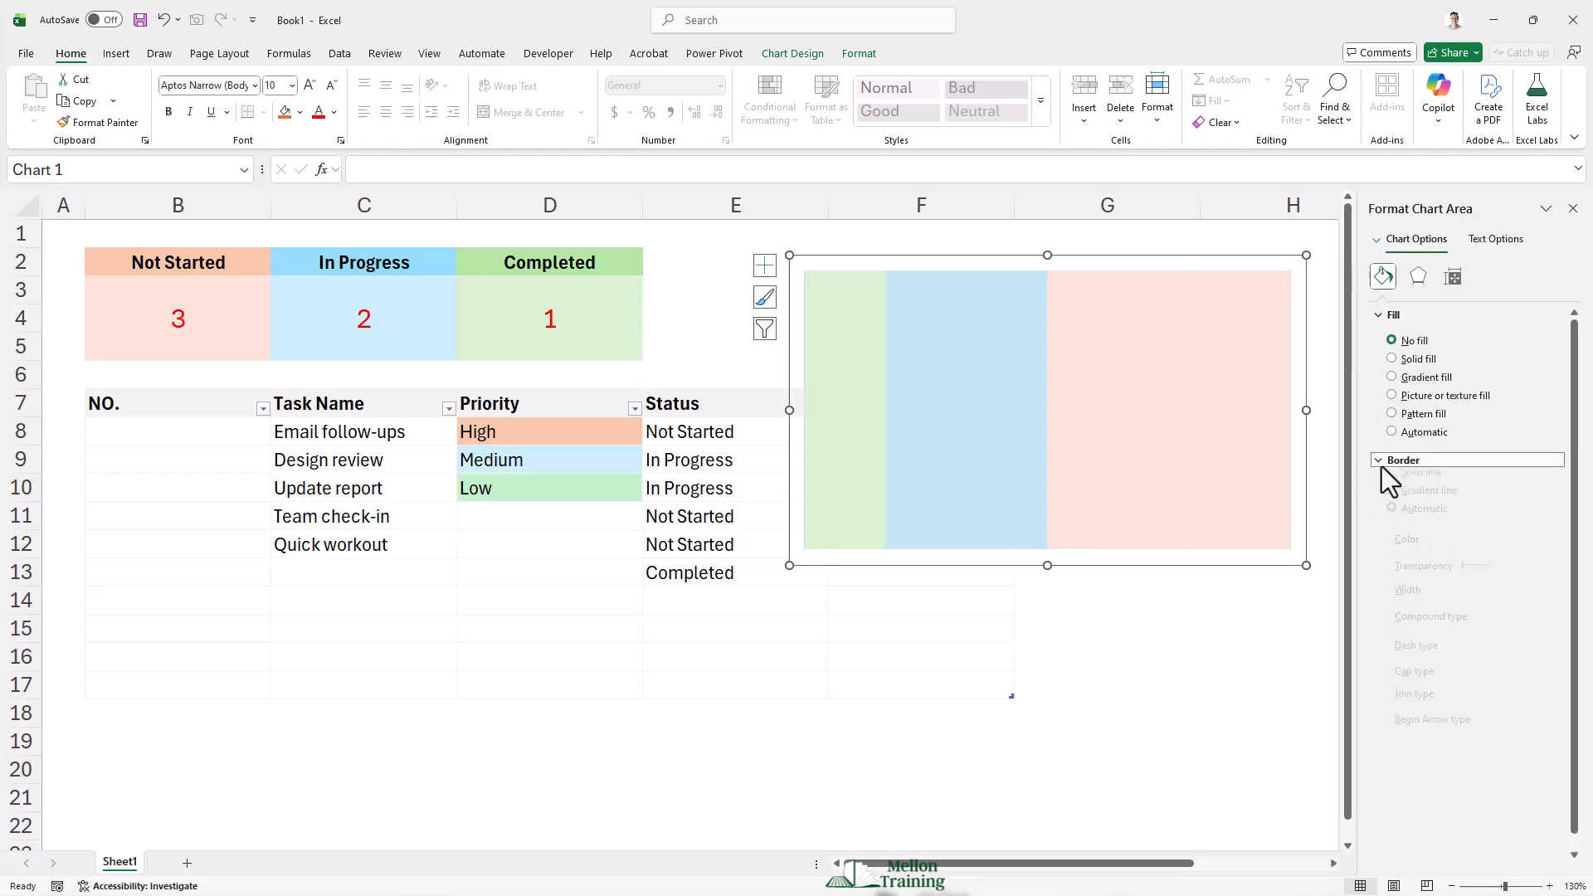
click(1392, 487)
click(1146, 628)
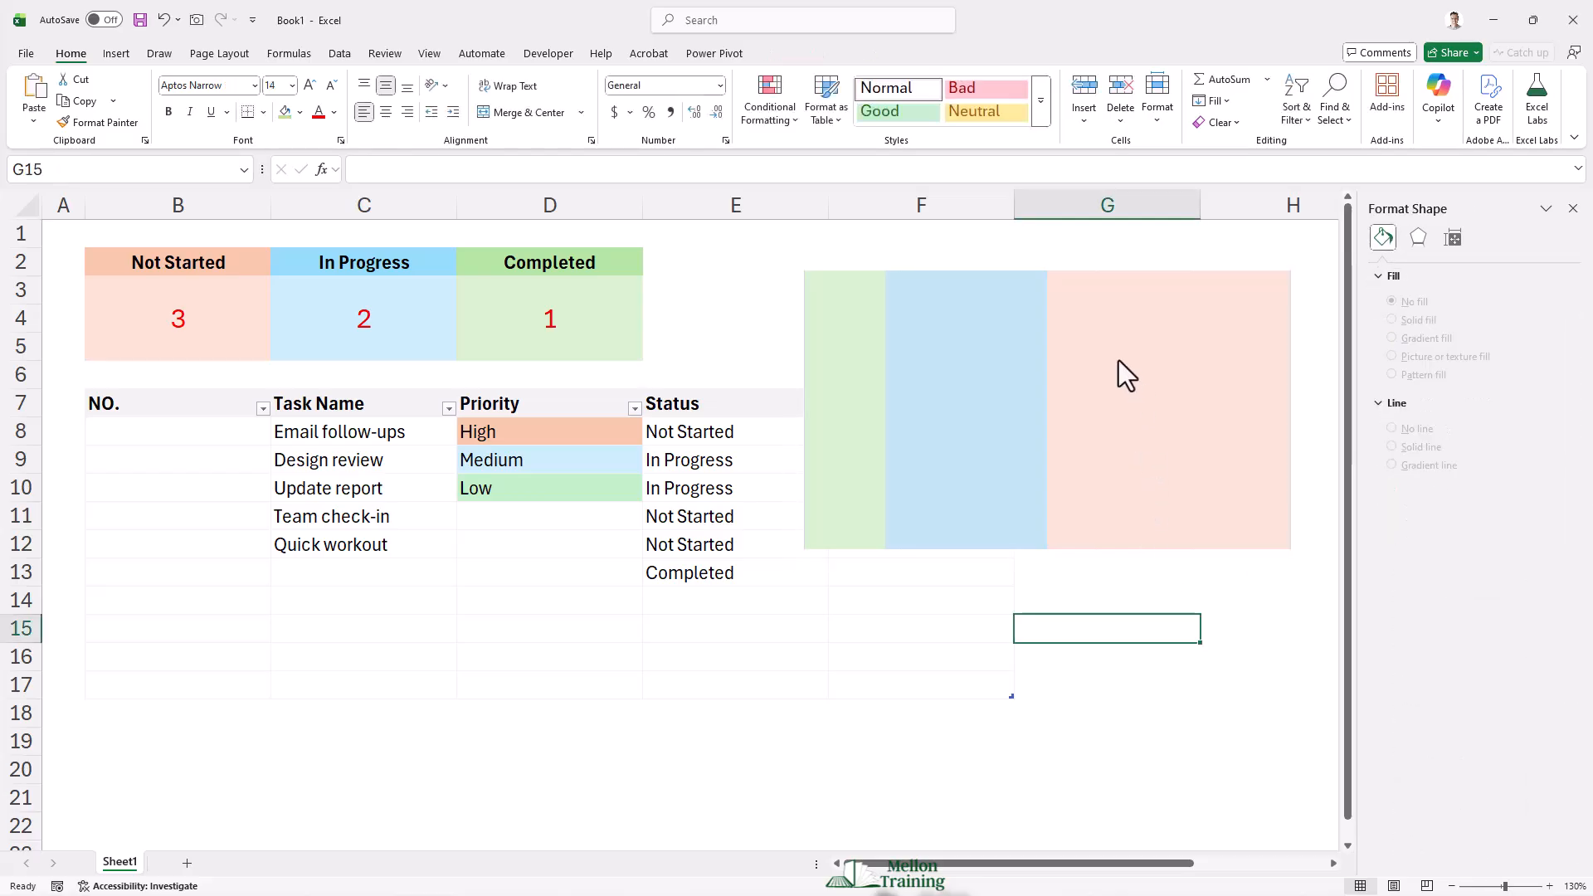
Move the chart beside the Completed count and shrink it to a thin bar ending at the table's right edge
click(966, 291)
drag(985, 257, 850, 243)
drag(894, 542, 896, 360)
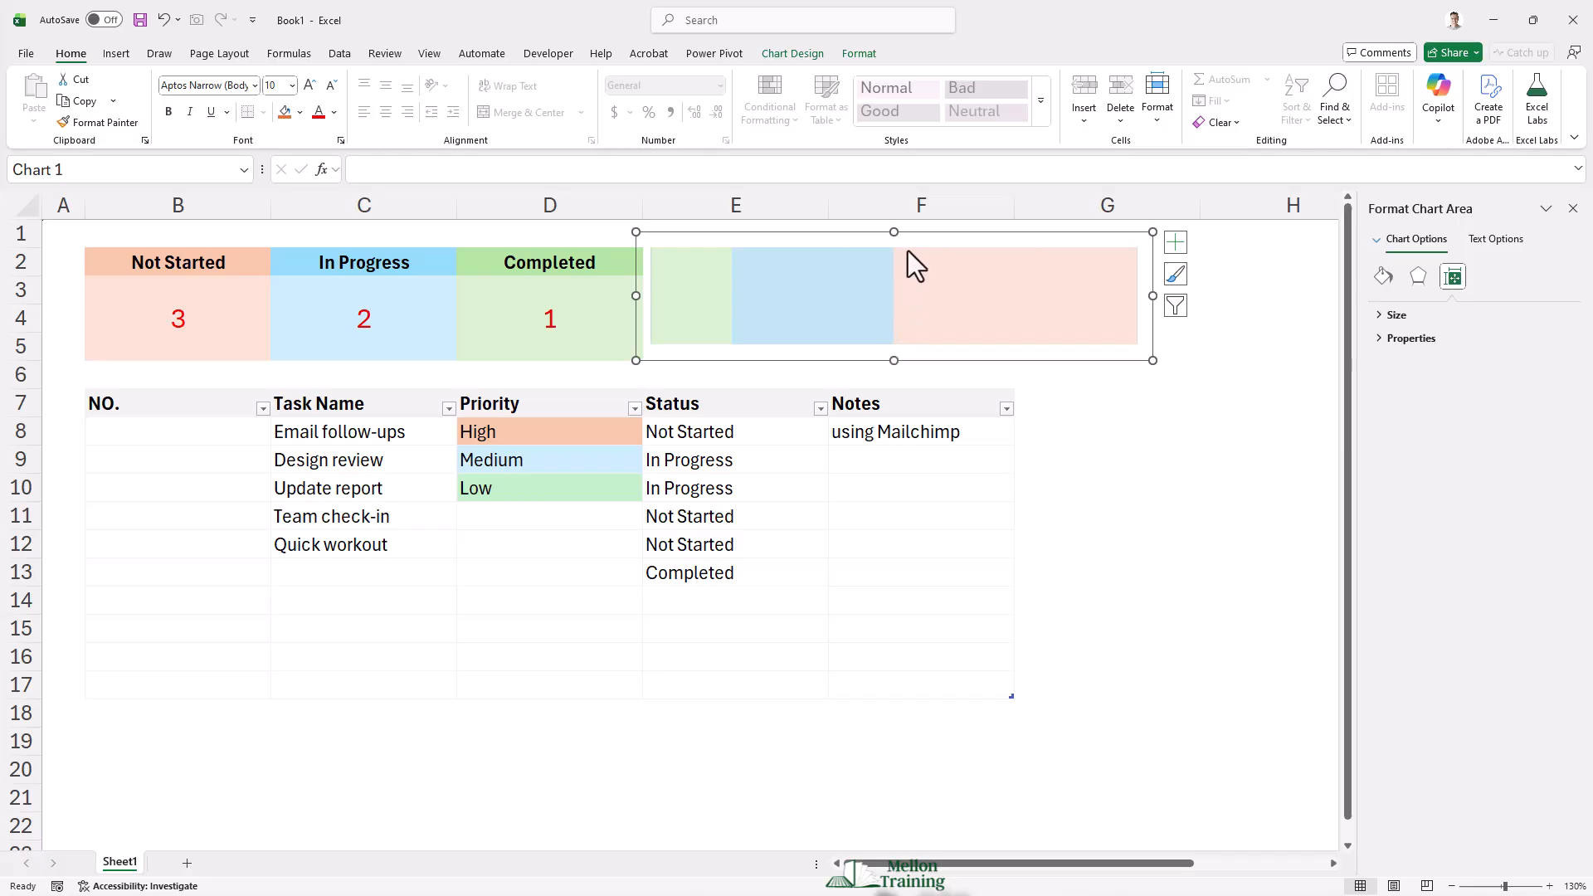
drag(896, 236, 897, 279)
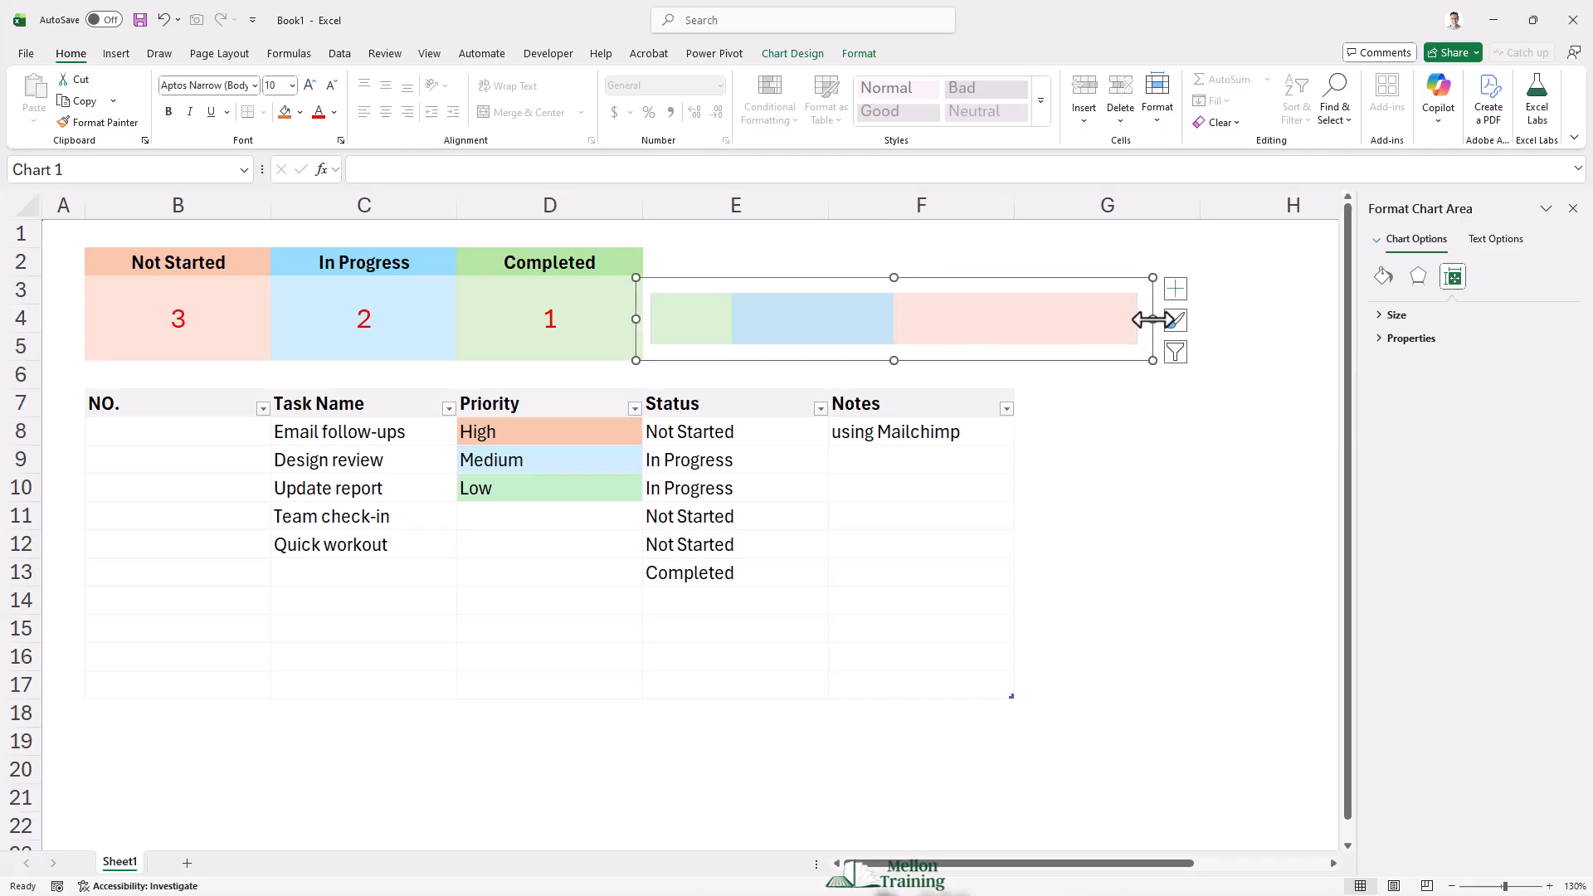
drag(1152, 320, 1014, 338)
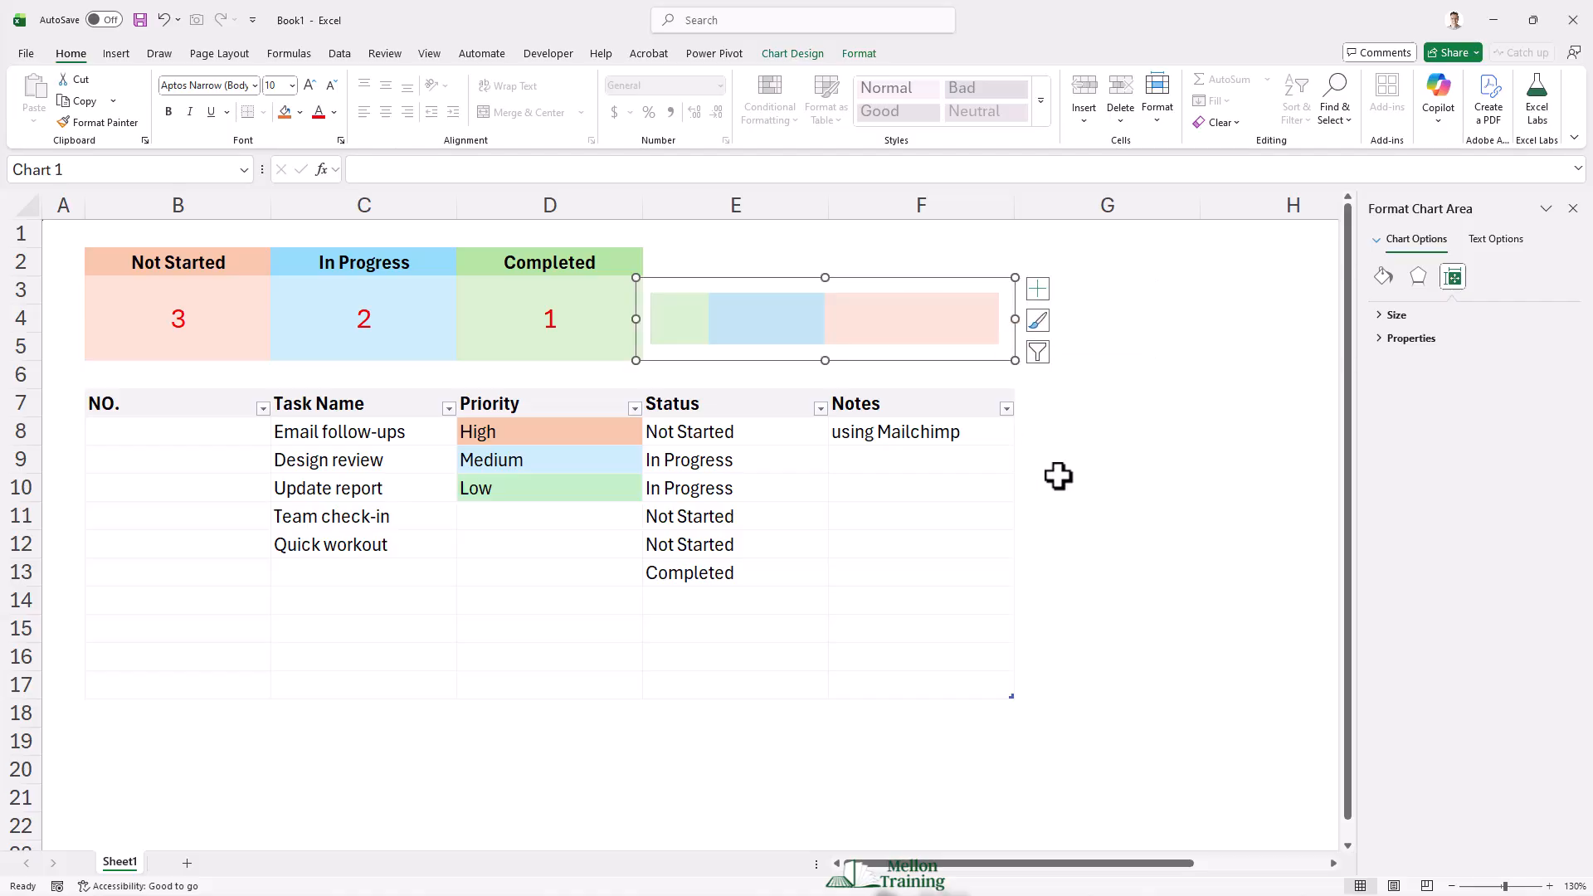
click(1058, 481)
Shift the chart slightly right and down to line up with the table edge and the bottom of the count cells
click(893, 317)
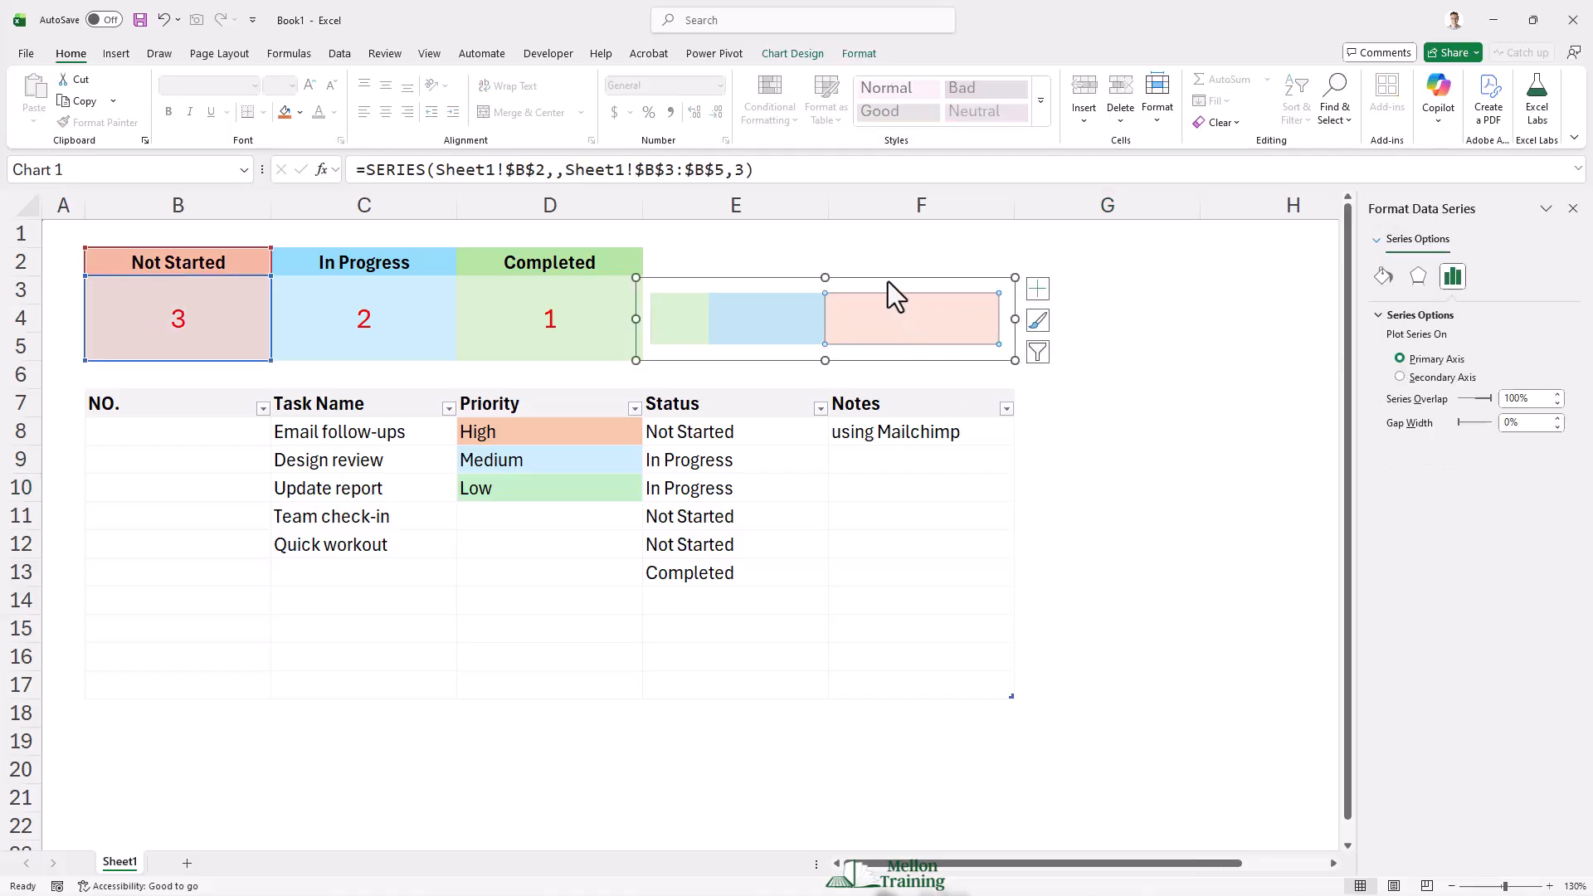
mouse_move(888, 281)
mouse_down()
mouse_move(900, 274)
mouse_move(903, 295)
mouse_up()
click(1106, 541)
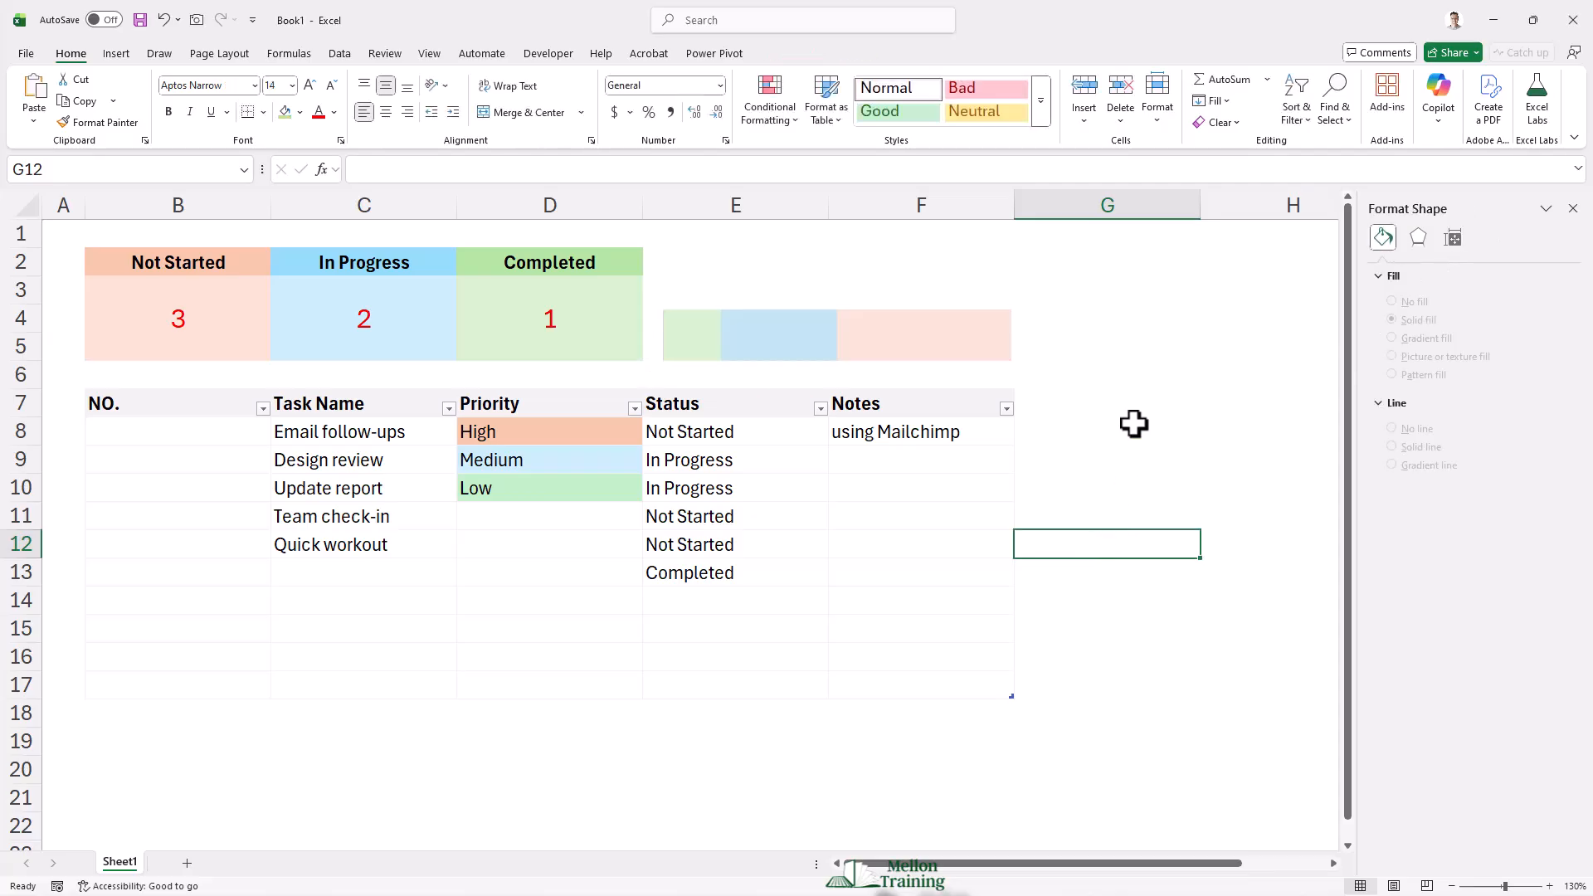
Set the status of Design review, Update report and Team check-in to Completed
click(786, 469)
click(836, 466)
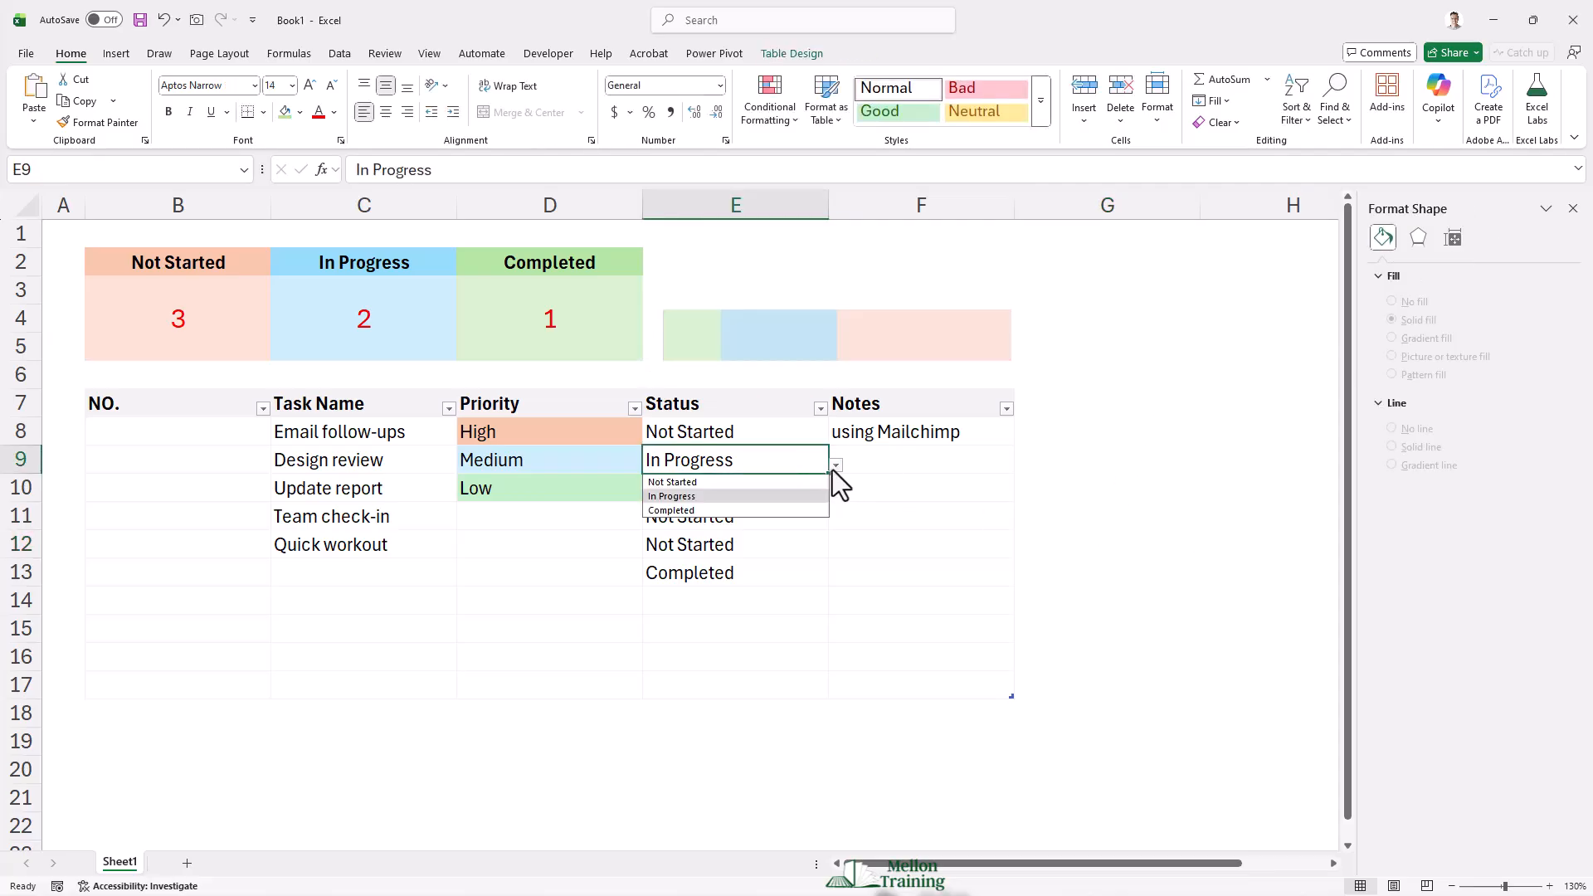
click(730, 508)
click(817, 496)
click(836, 493)
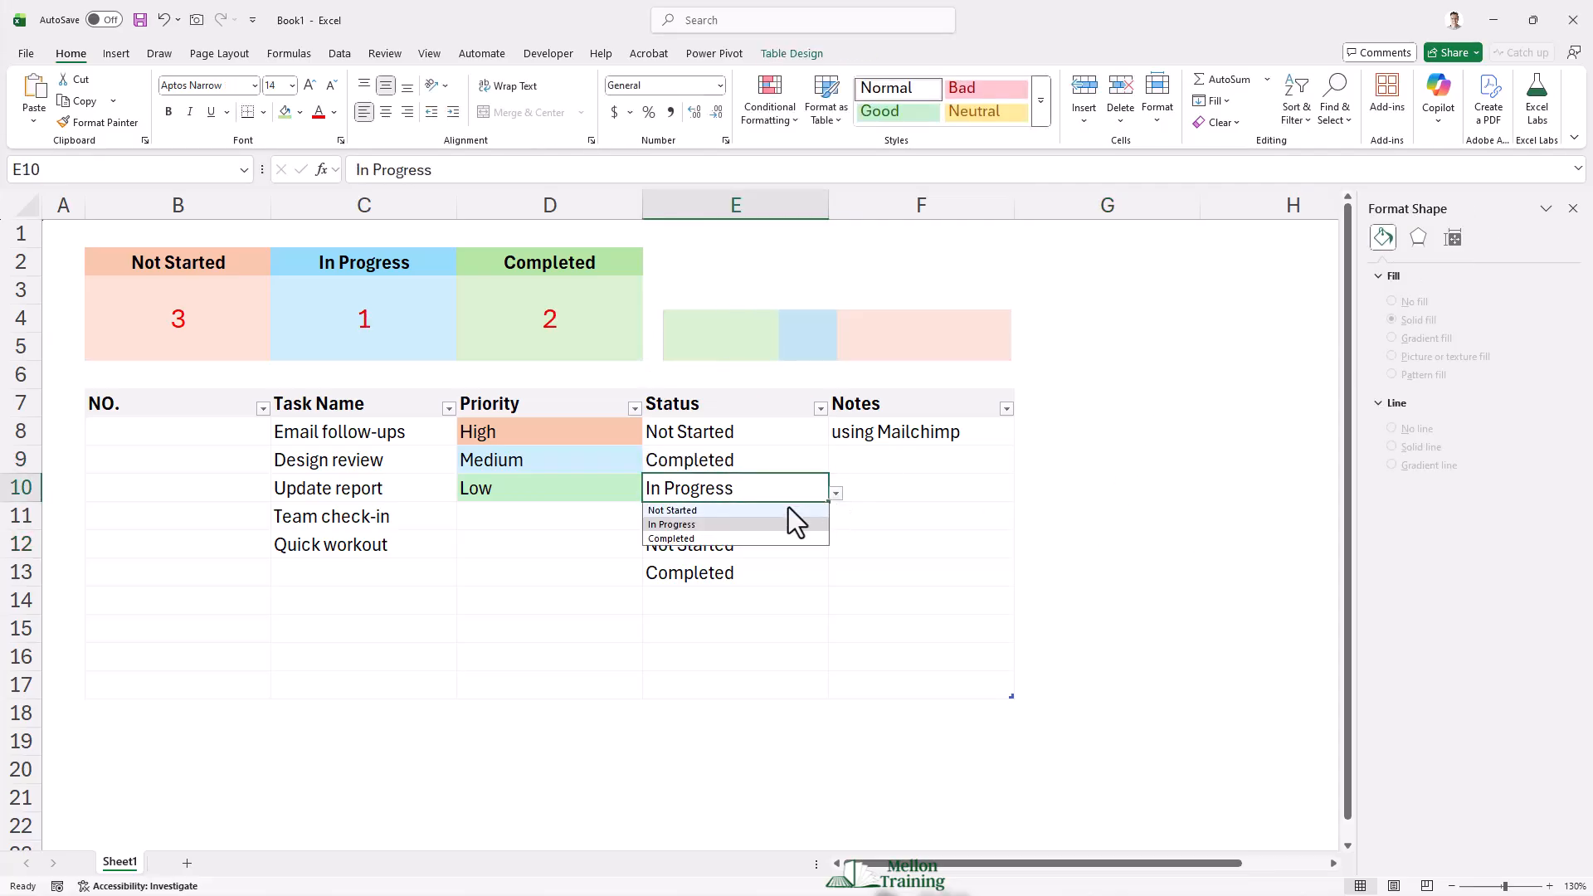
click(737, 537)
click(797, 519)
click(836, 522)
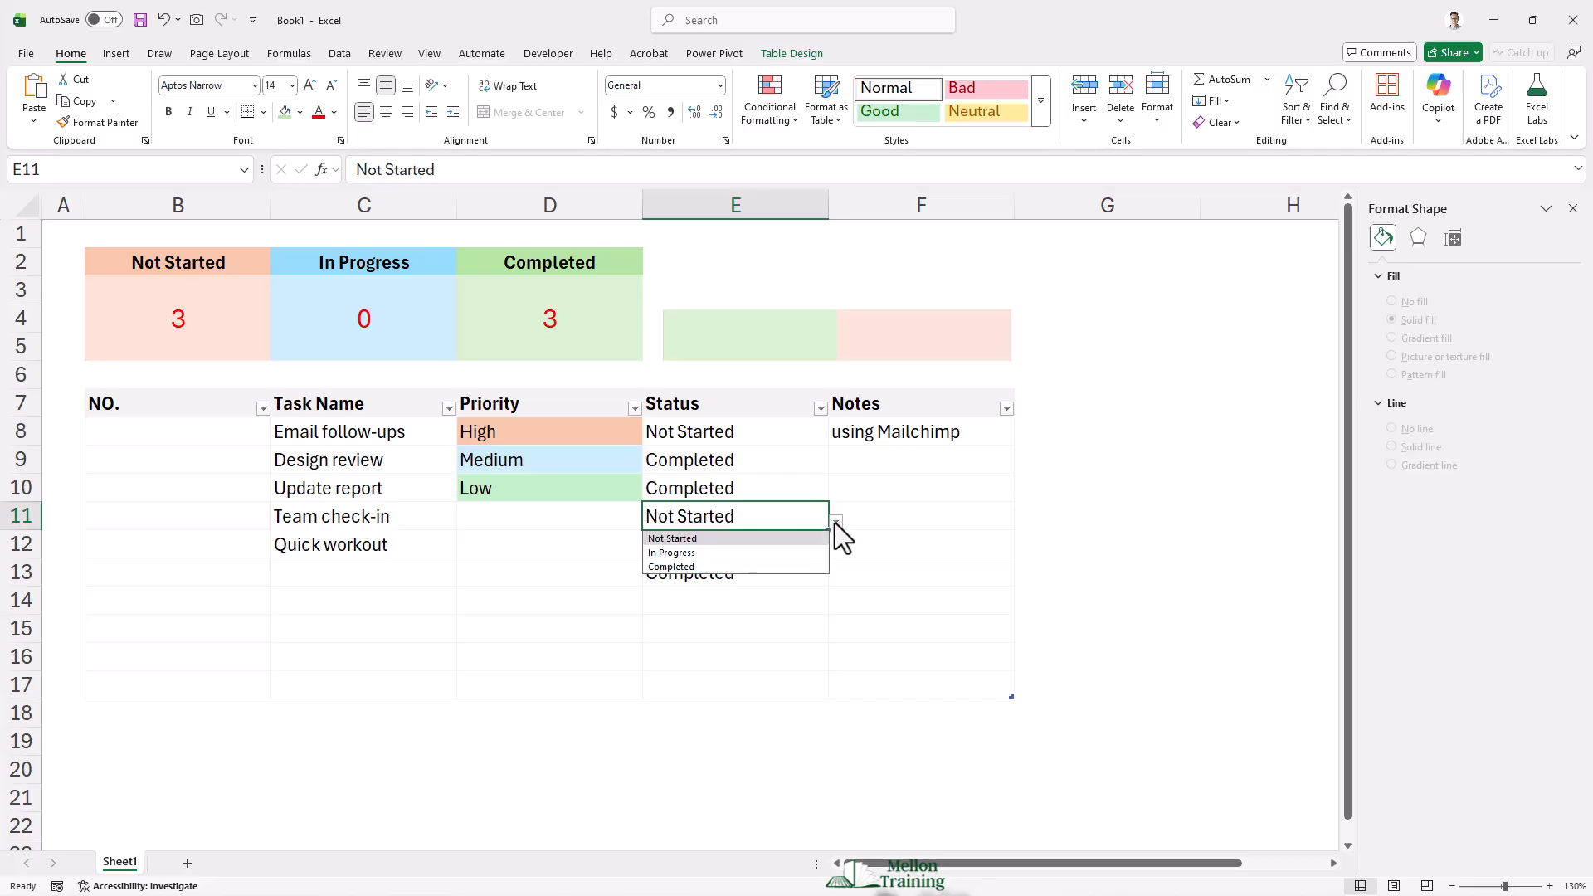
click(713, 572)
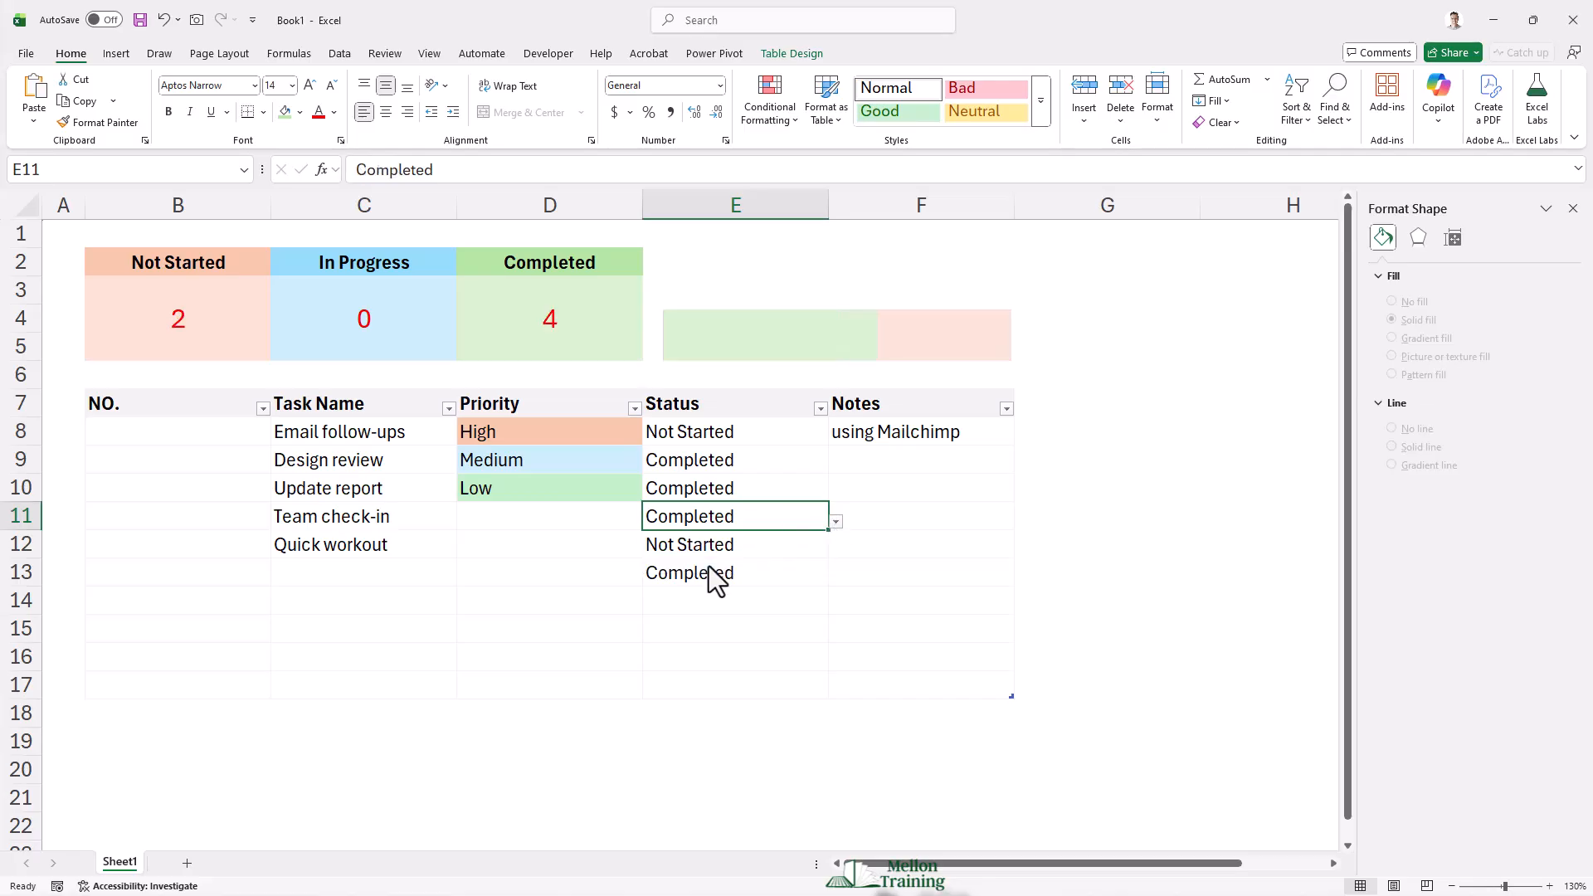
Set the status of Quick workout to In Progress
click(788, 545)
click(836, 549)
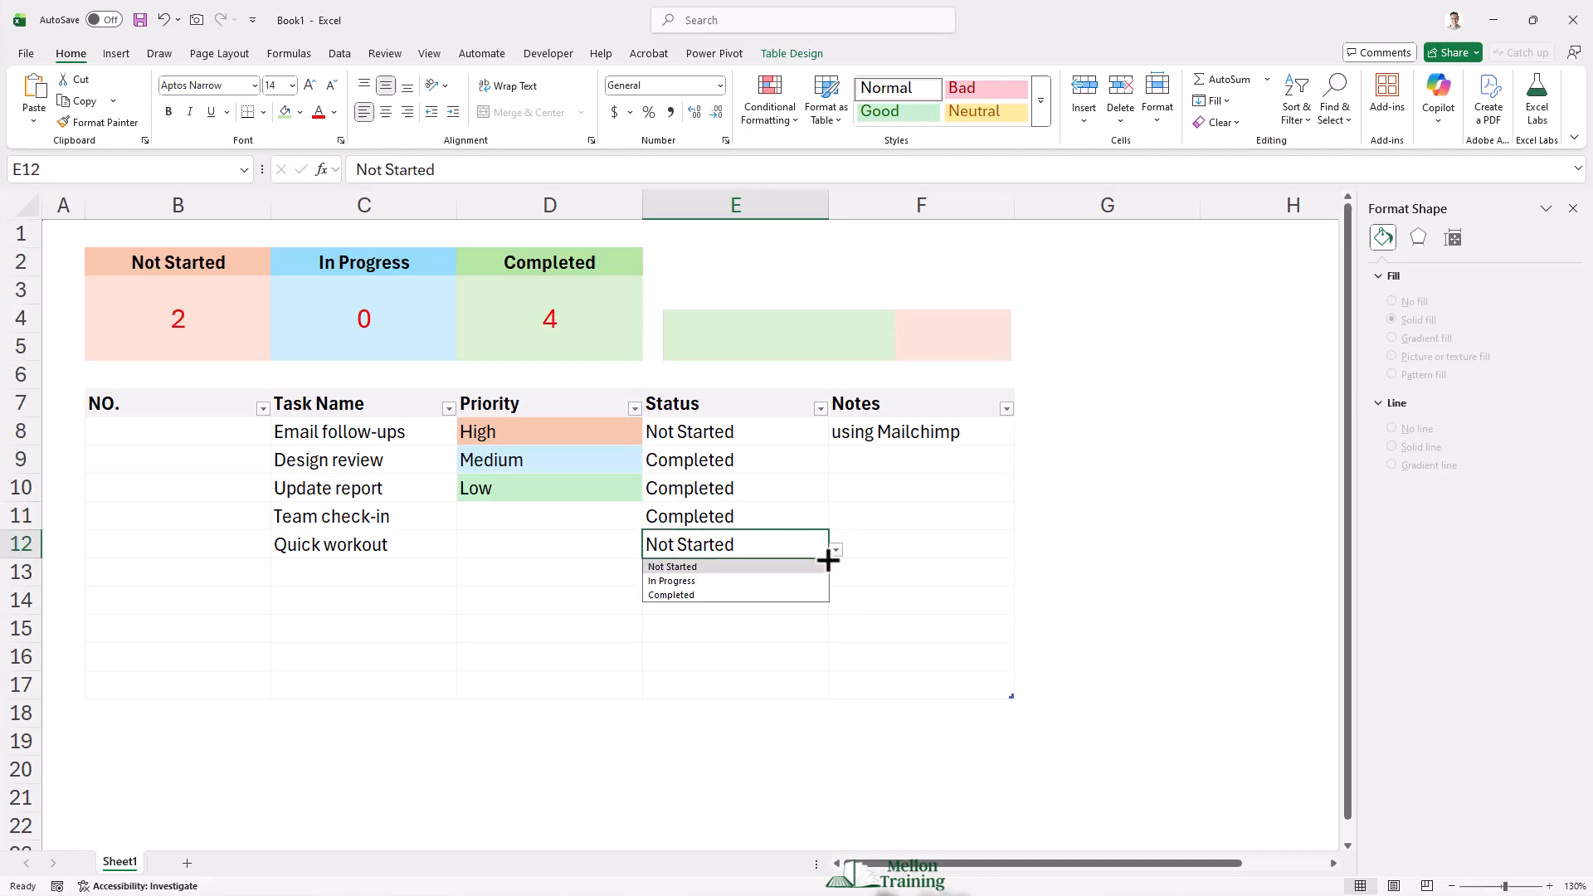
click(719, 579)
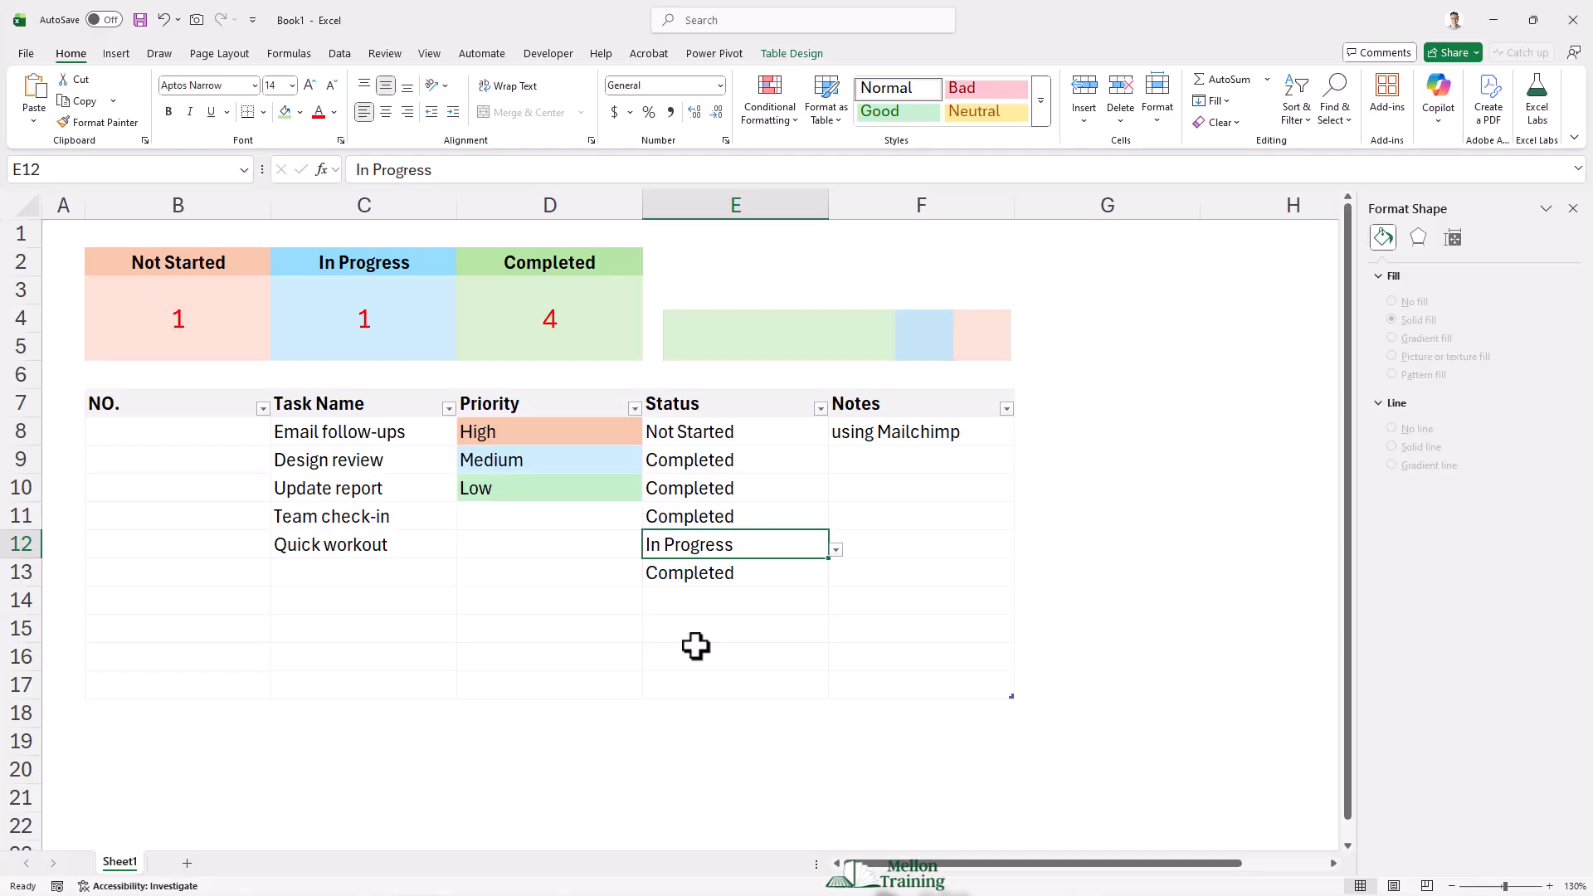
Number the NO. column by entering 1 and 2 in B8:B9 and filling the series down to B17
click(153, 433)
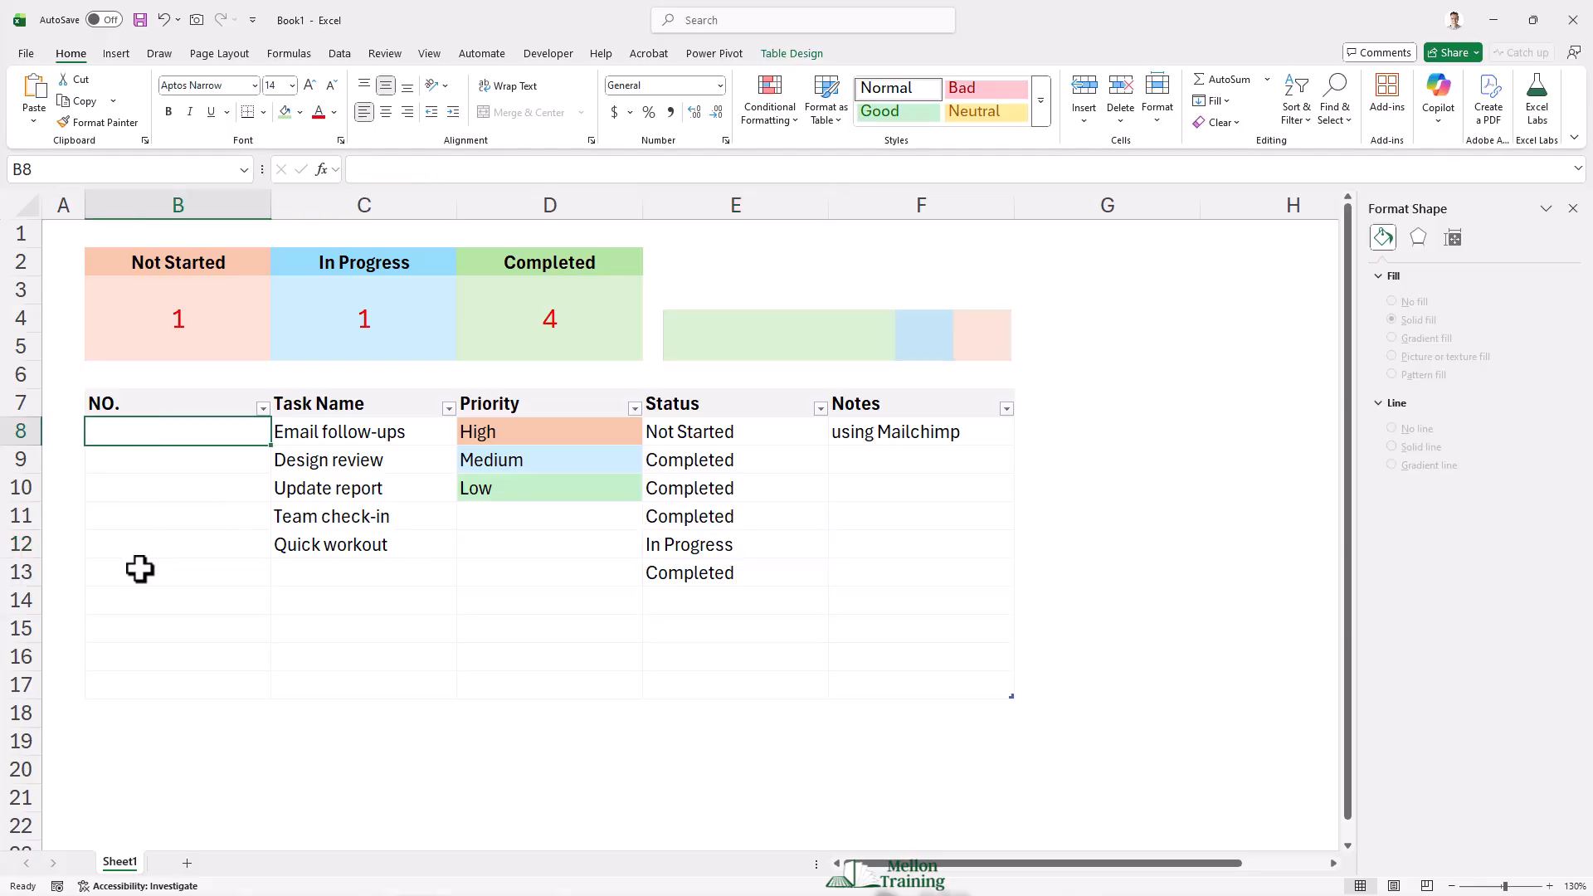
text(1)
key(Return)
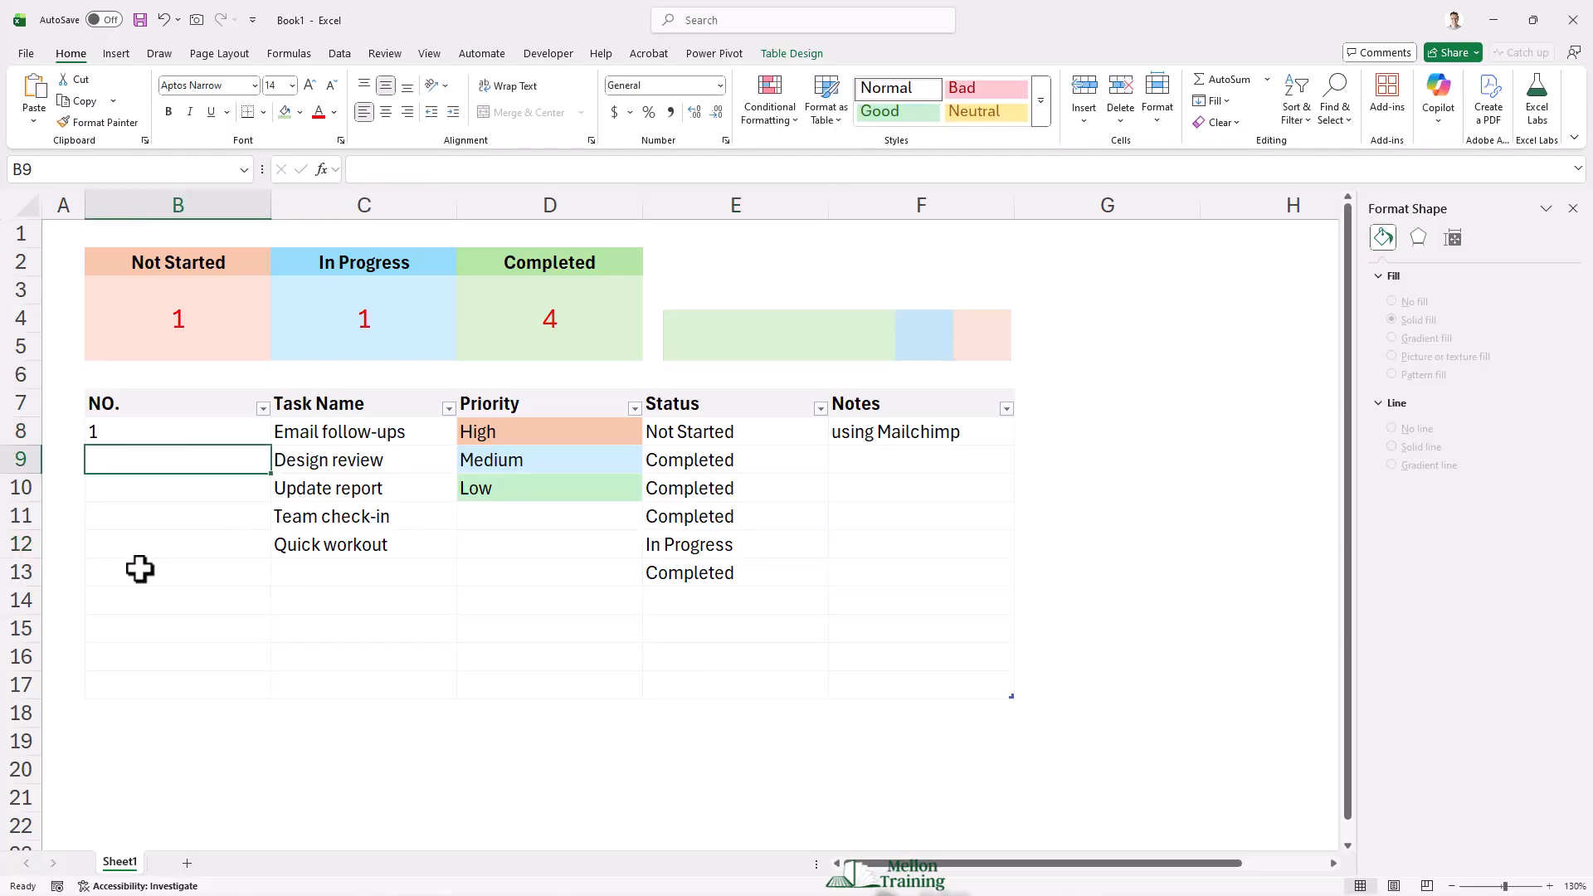
text(2)
key(Return)
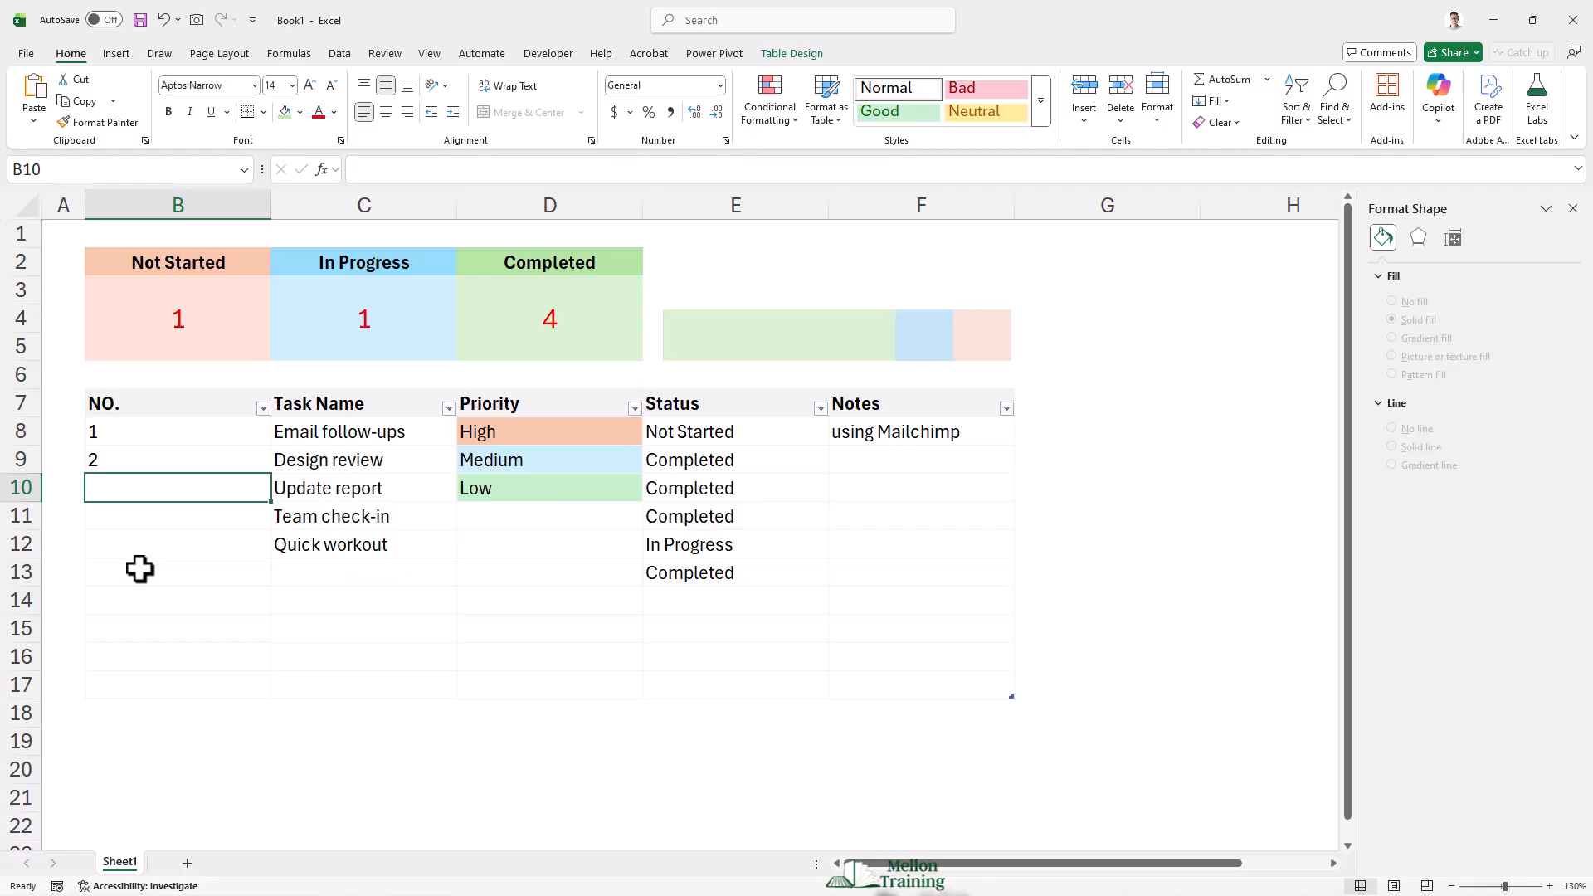
drag(156, 428, 157, 454)
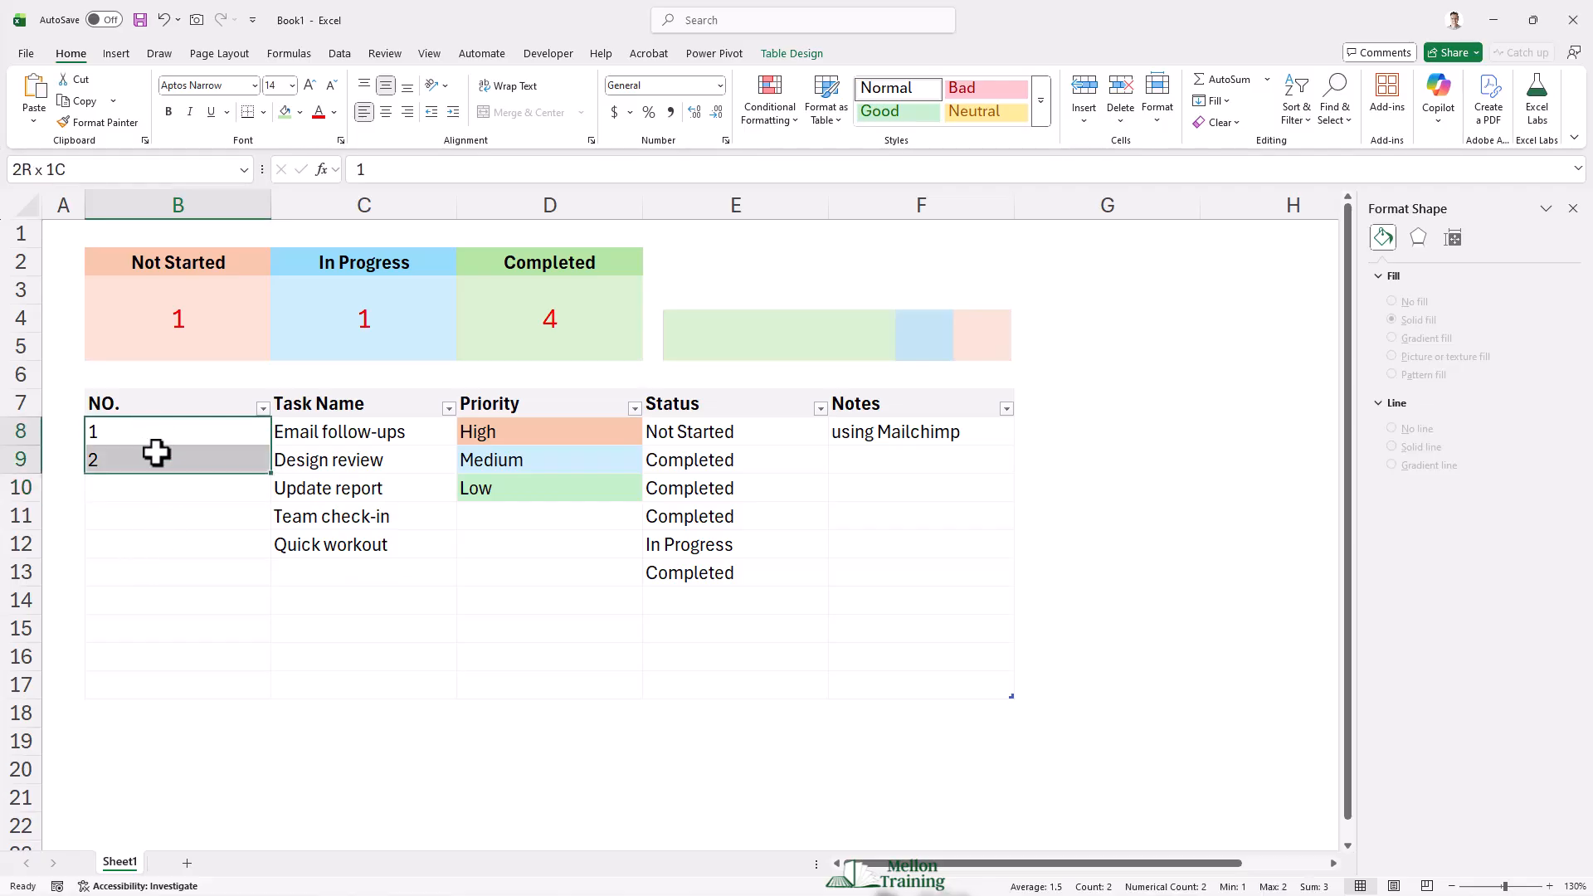
drag(270, 474, 279, 695)
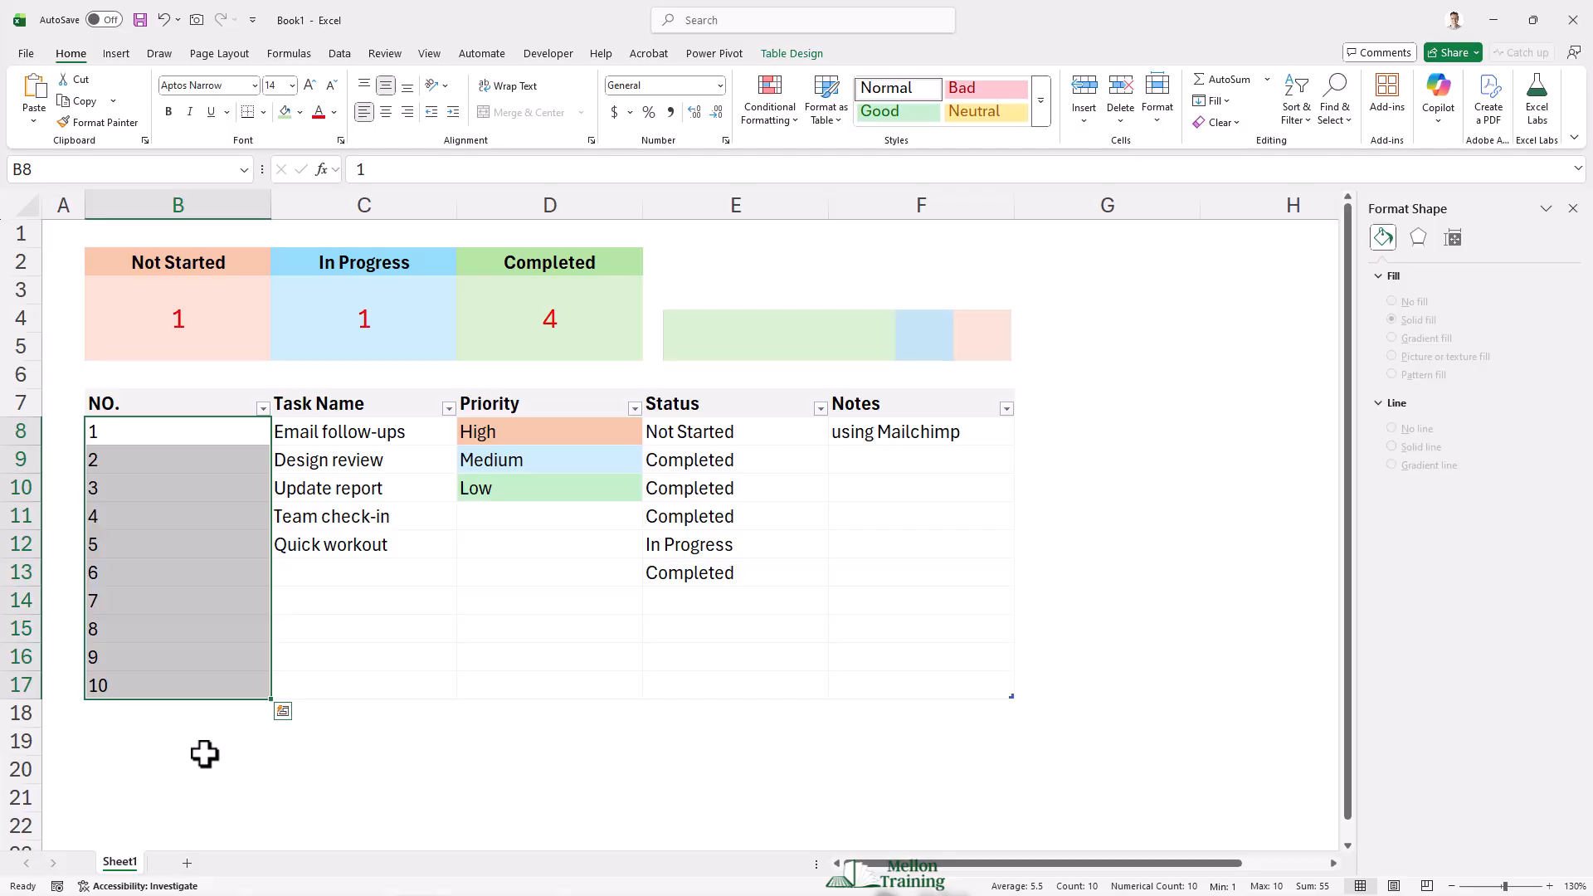
click(204, 753)
Enter =ROW()-7 in B8, fill it down the NO. column to B17 and check the formula in the filled cells
click(117, 428)
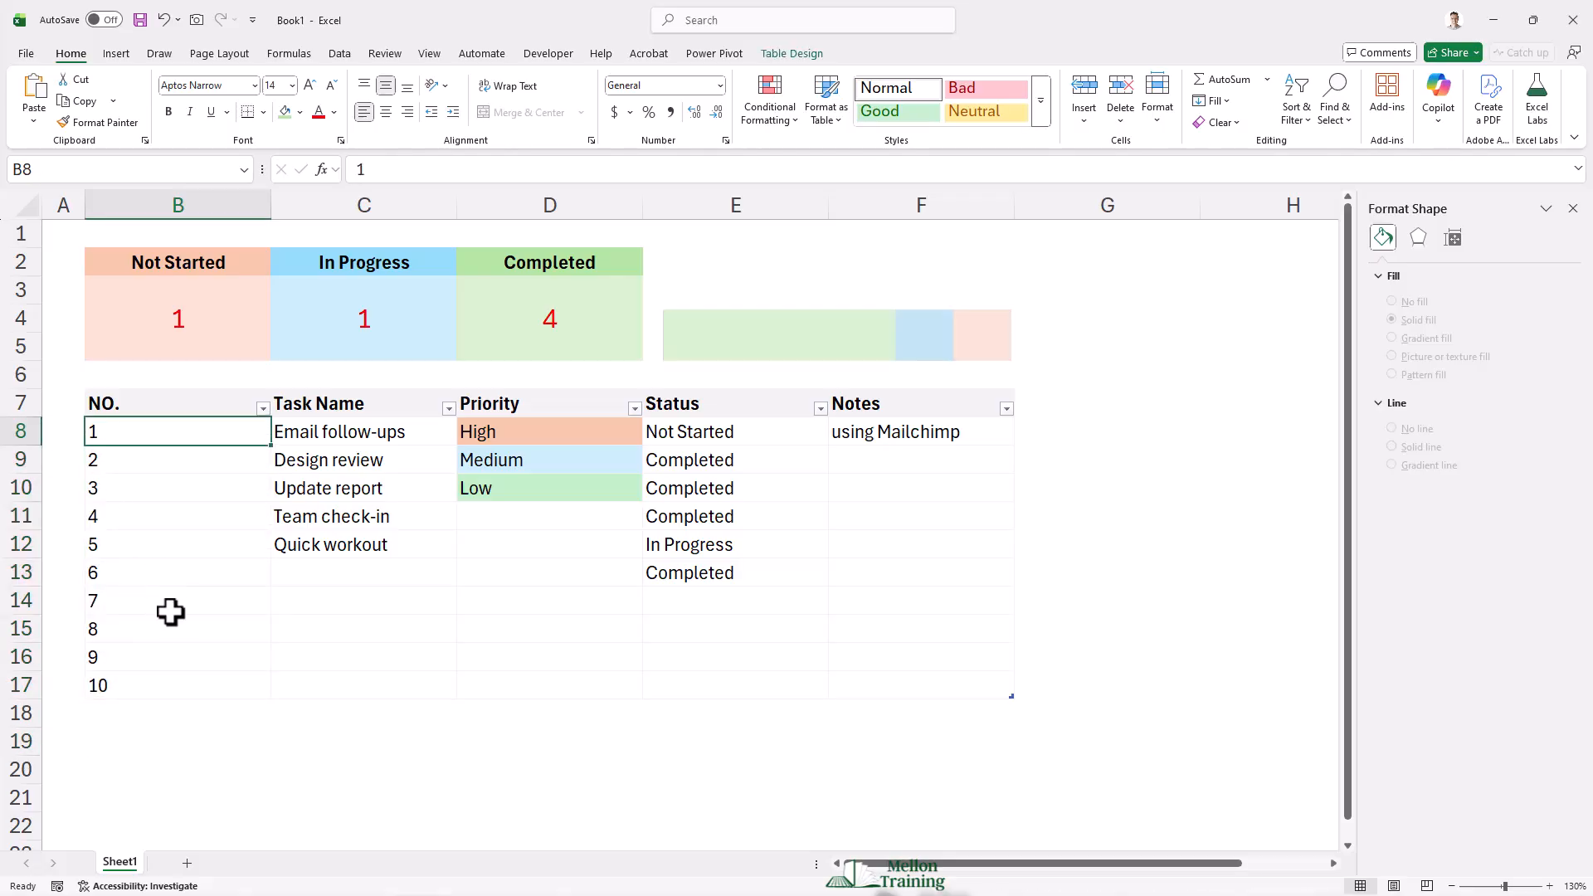
text(=ROW()
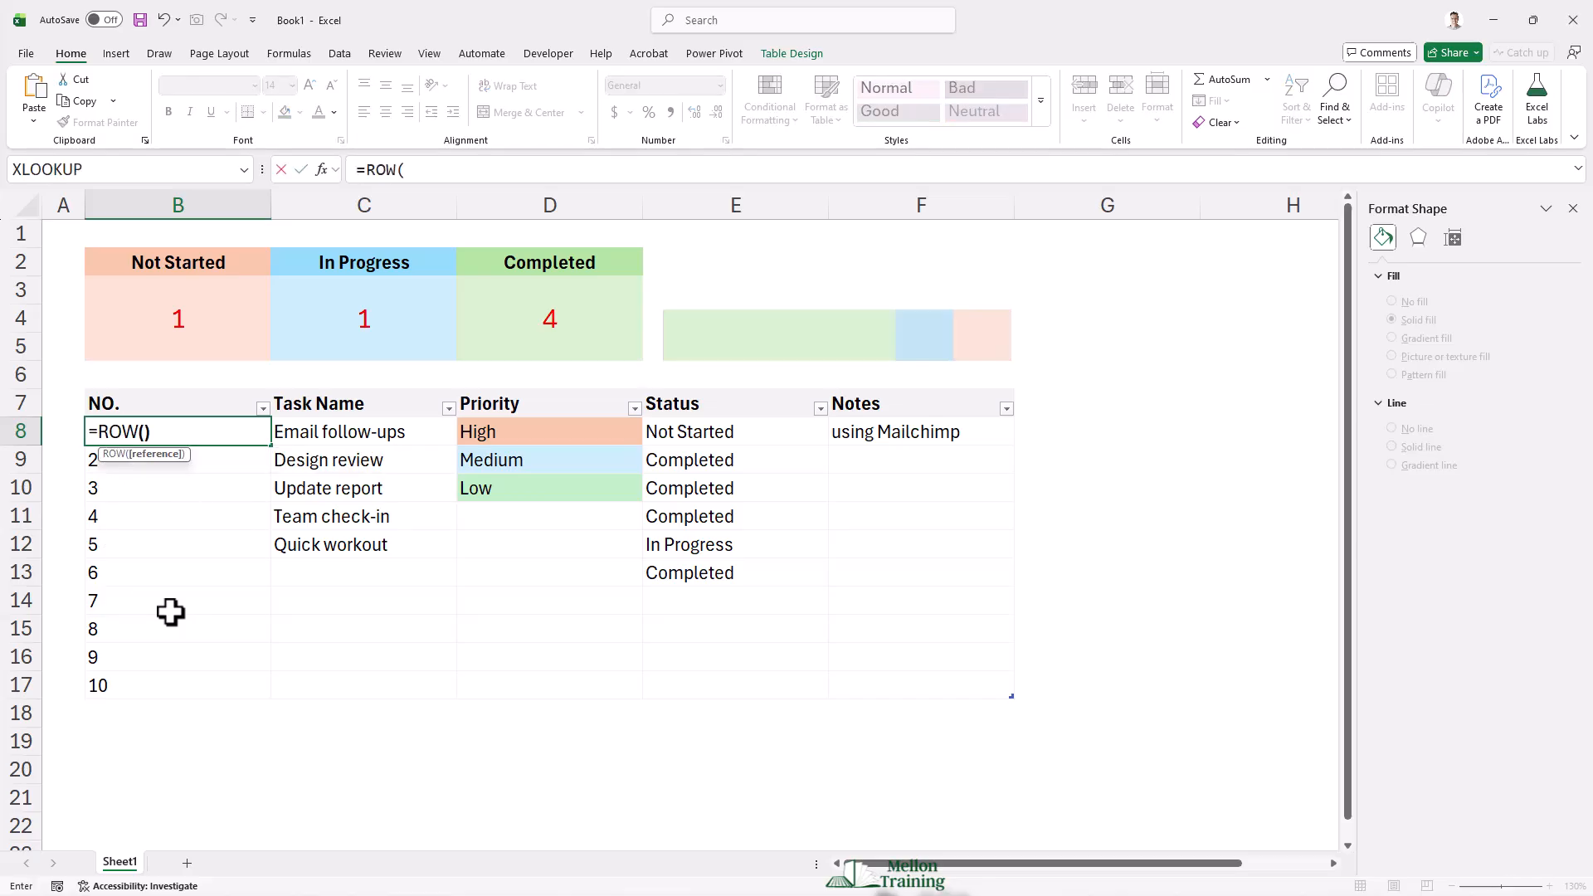
text()-7)
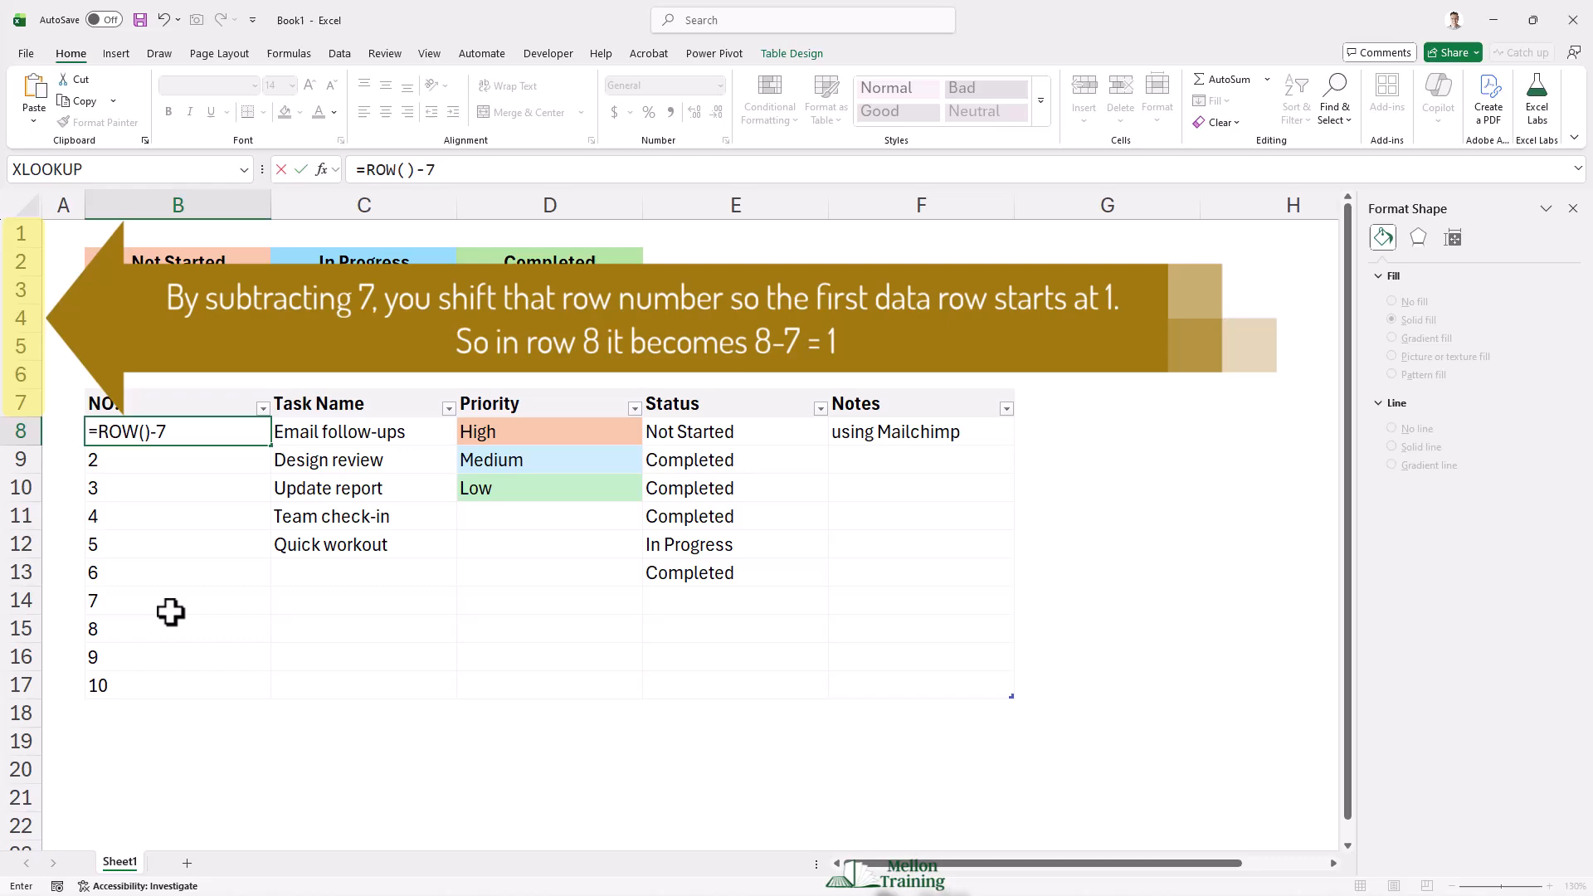
key(Return)
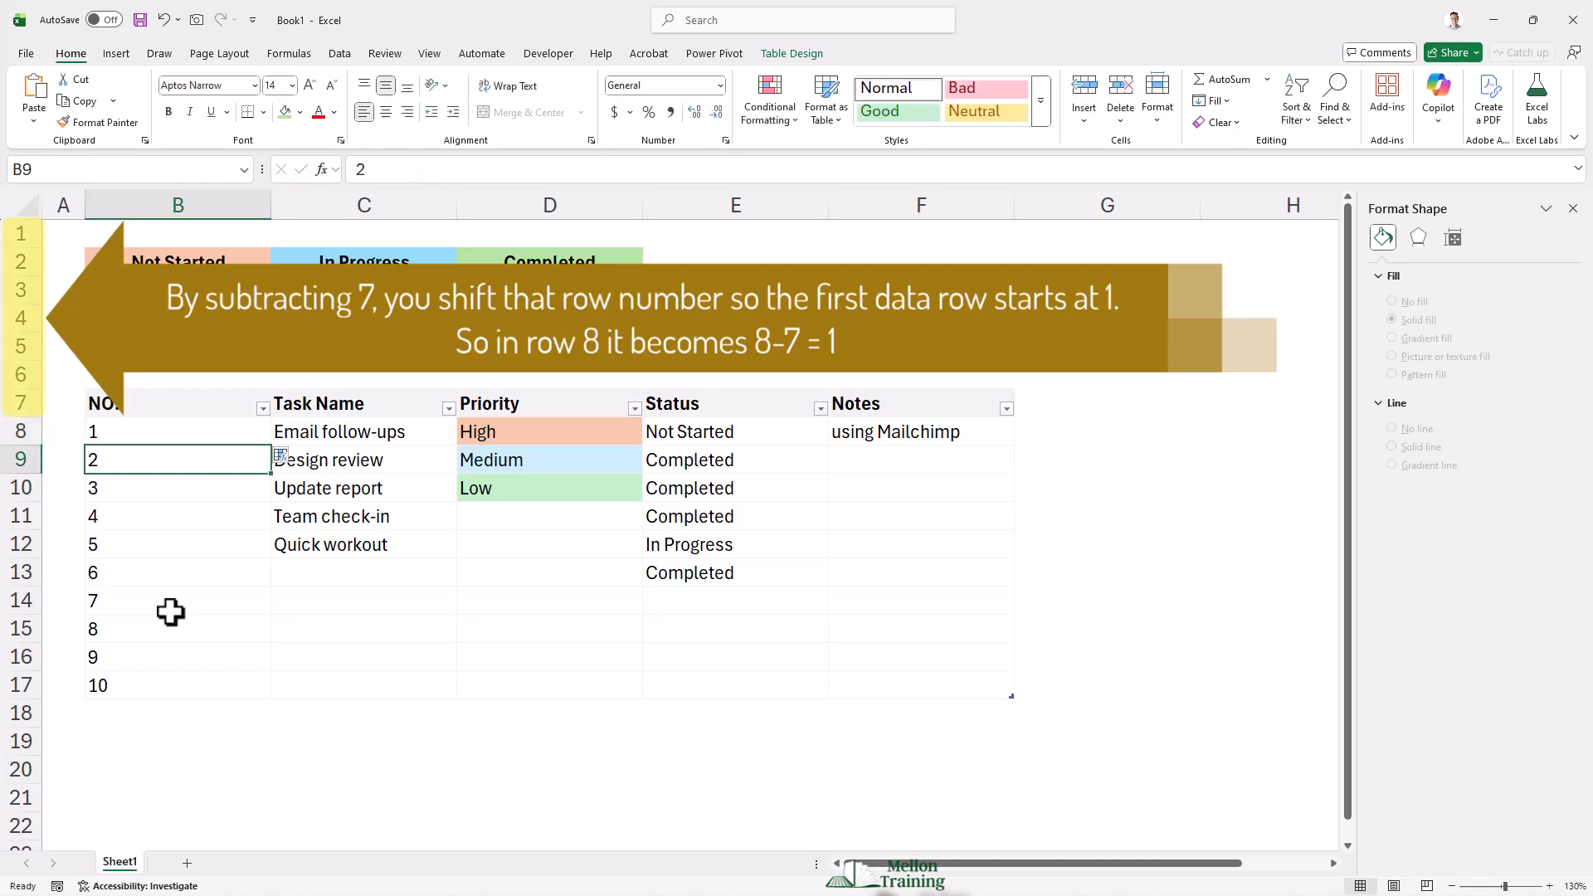
key(Up)
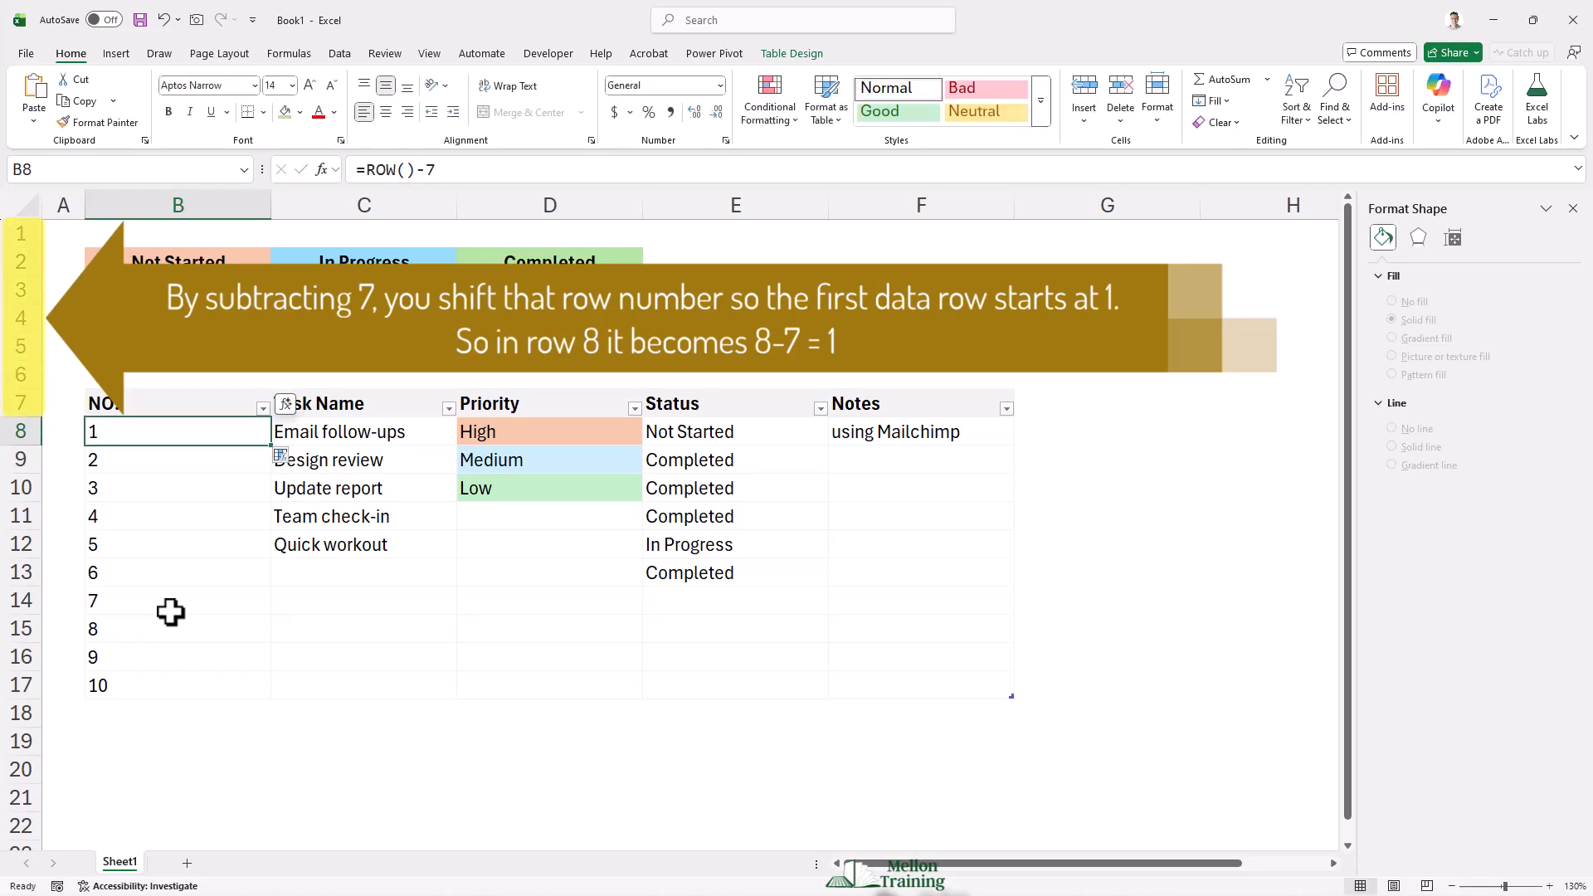
double_click(270, 446)
click(209, 466)
click(199, 489)
click(192, 545)
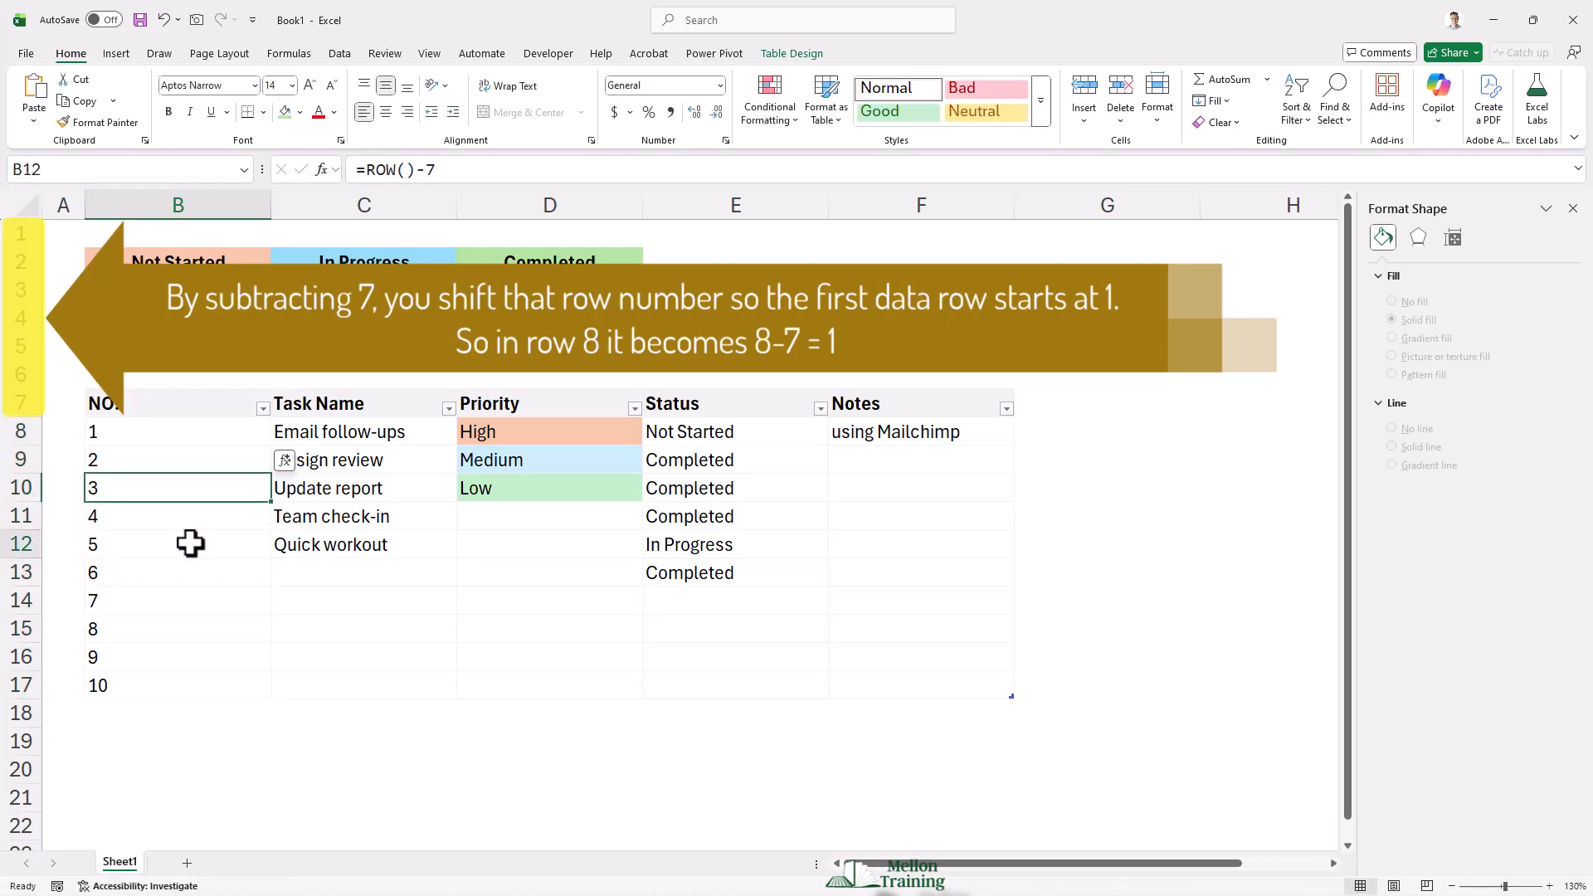
click(188, 595)
click(183, 685)
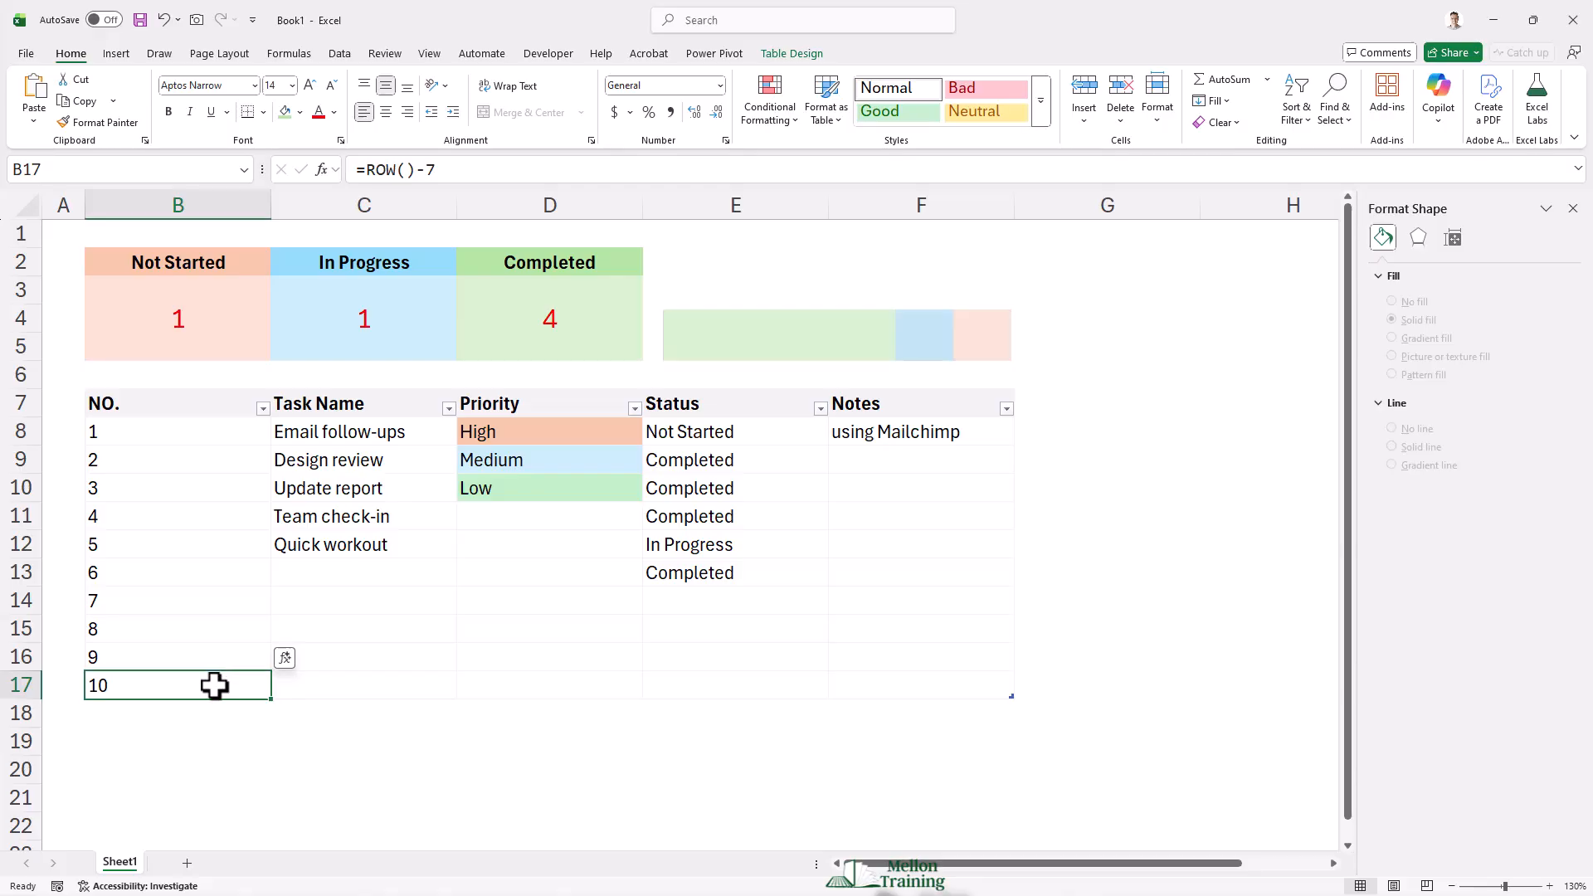
Examine the data validation list source of Team check-in's status cell and close the settings without changes
click(711, 514)
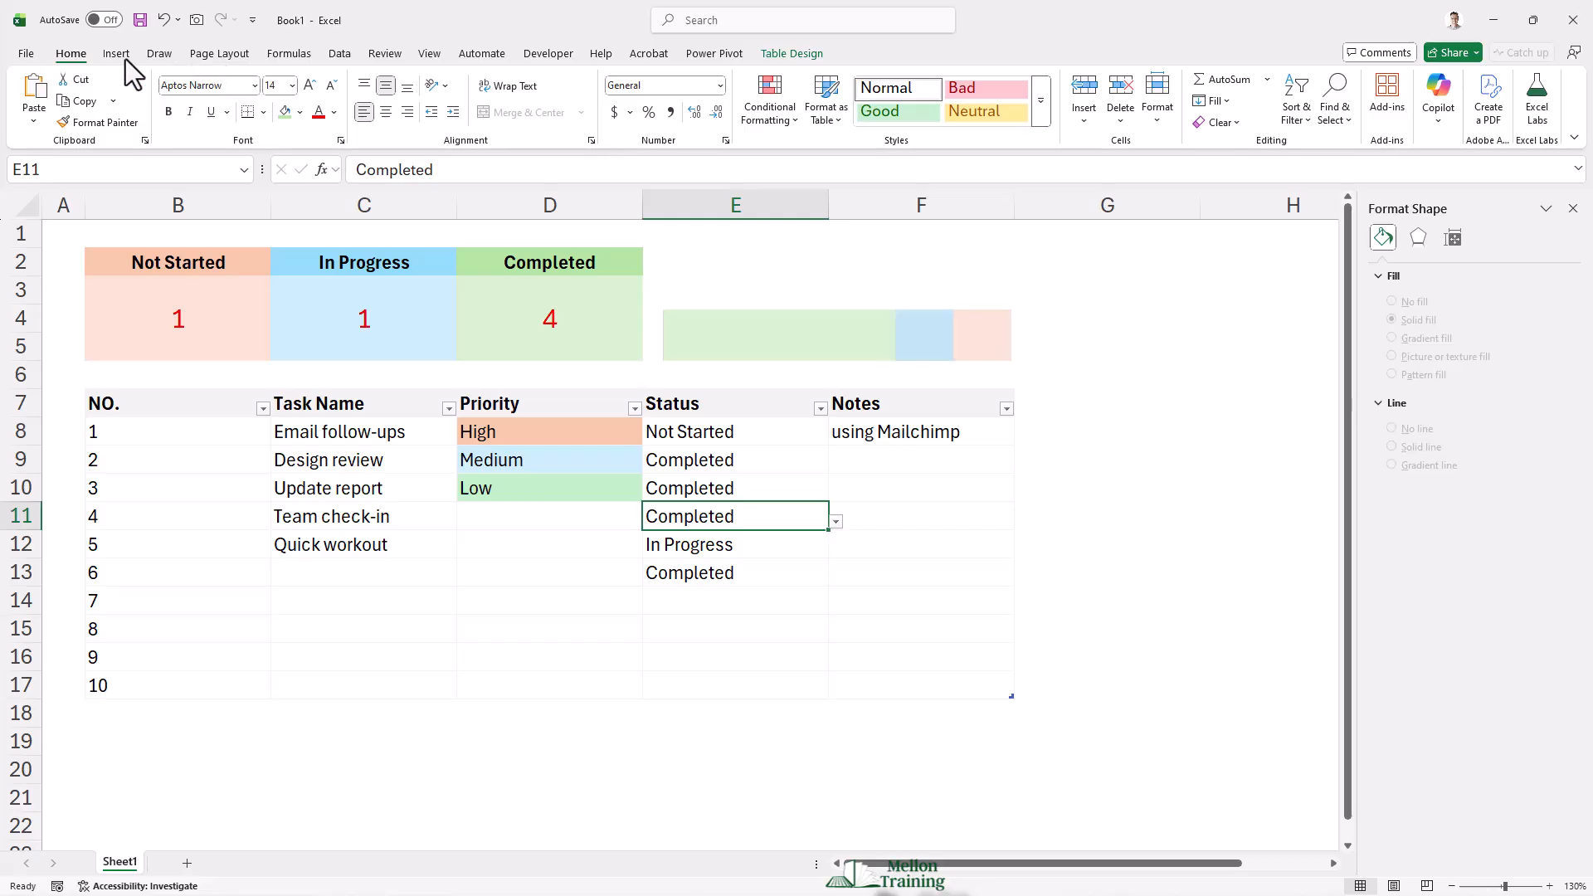
click(338, 56)
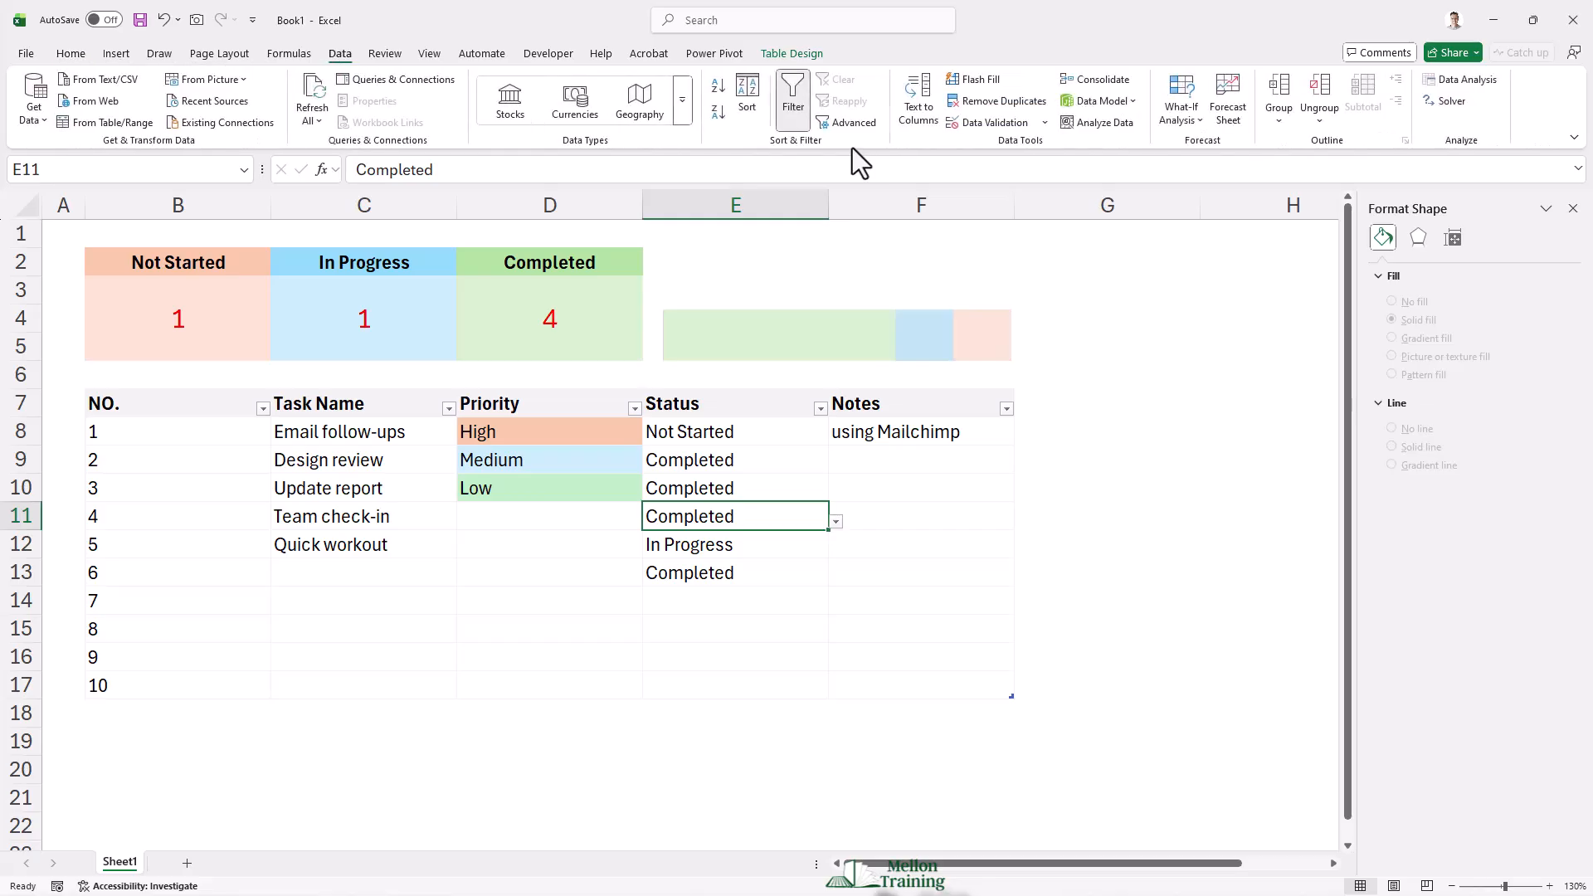
click(1046, 125)
click(1033, 145)
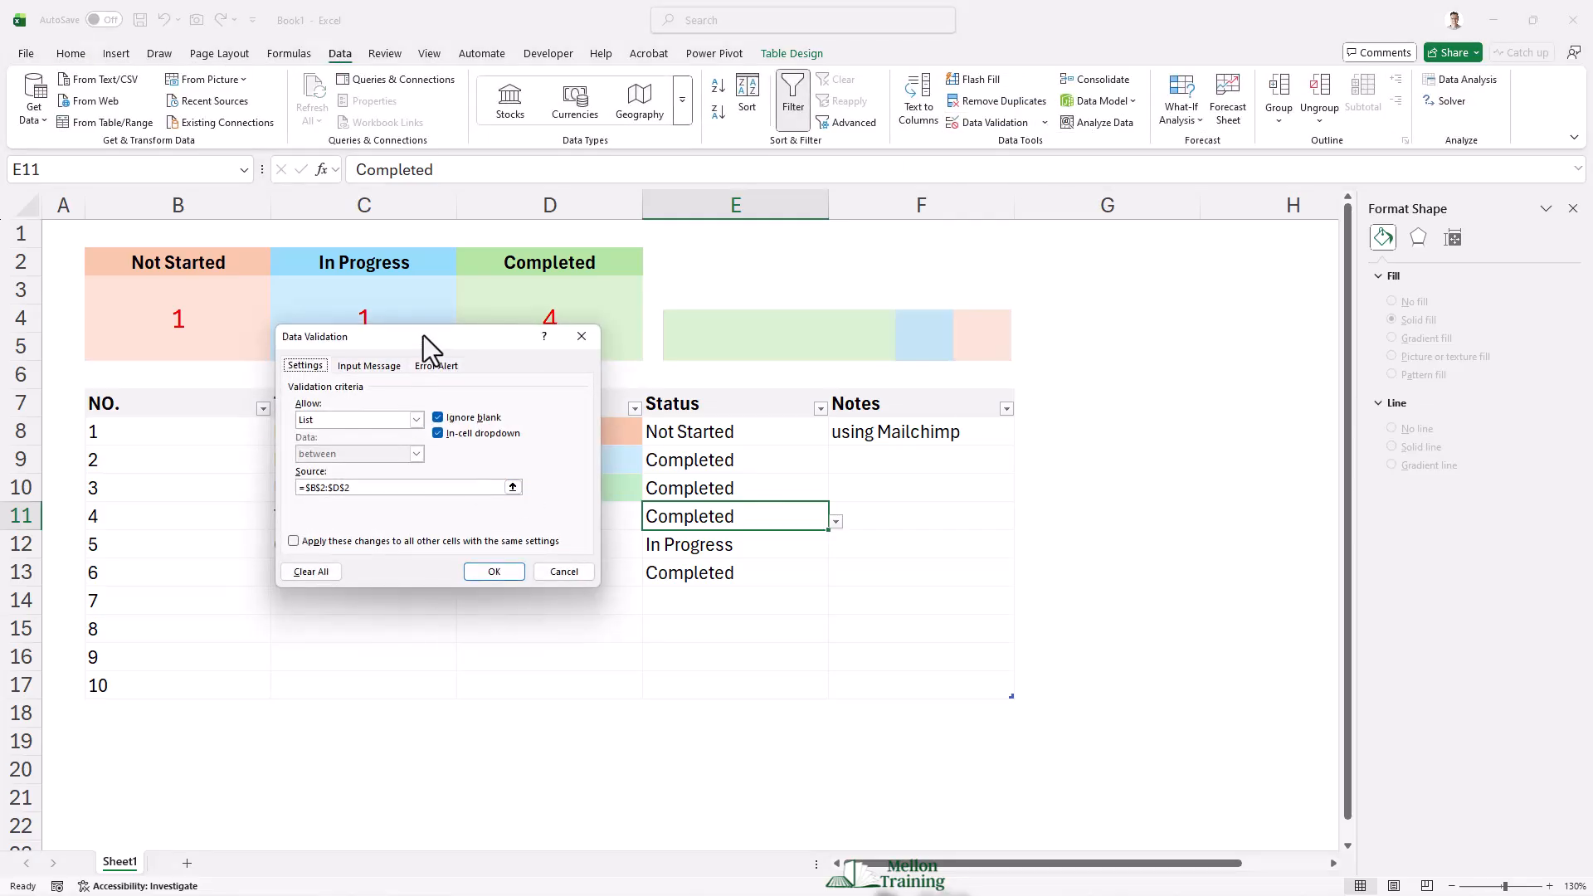
drag(424, 335, 390, 390)
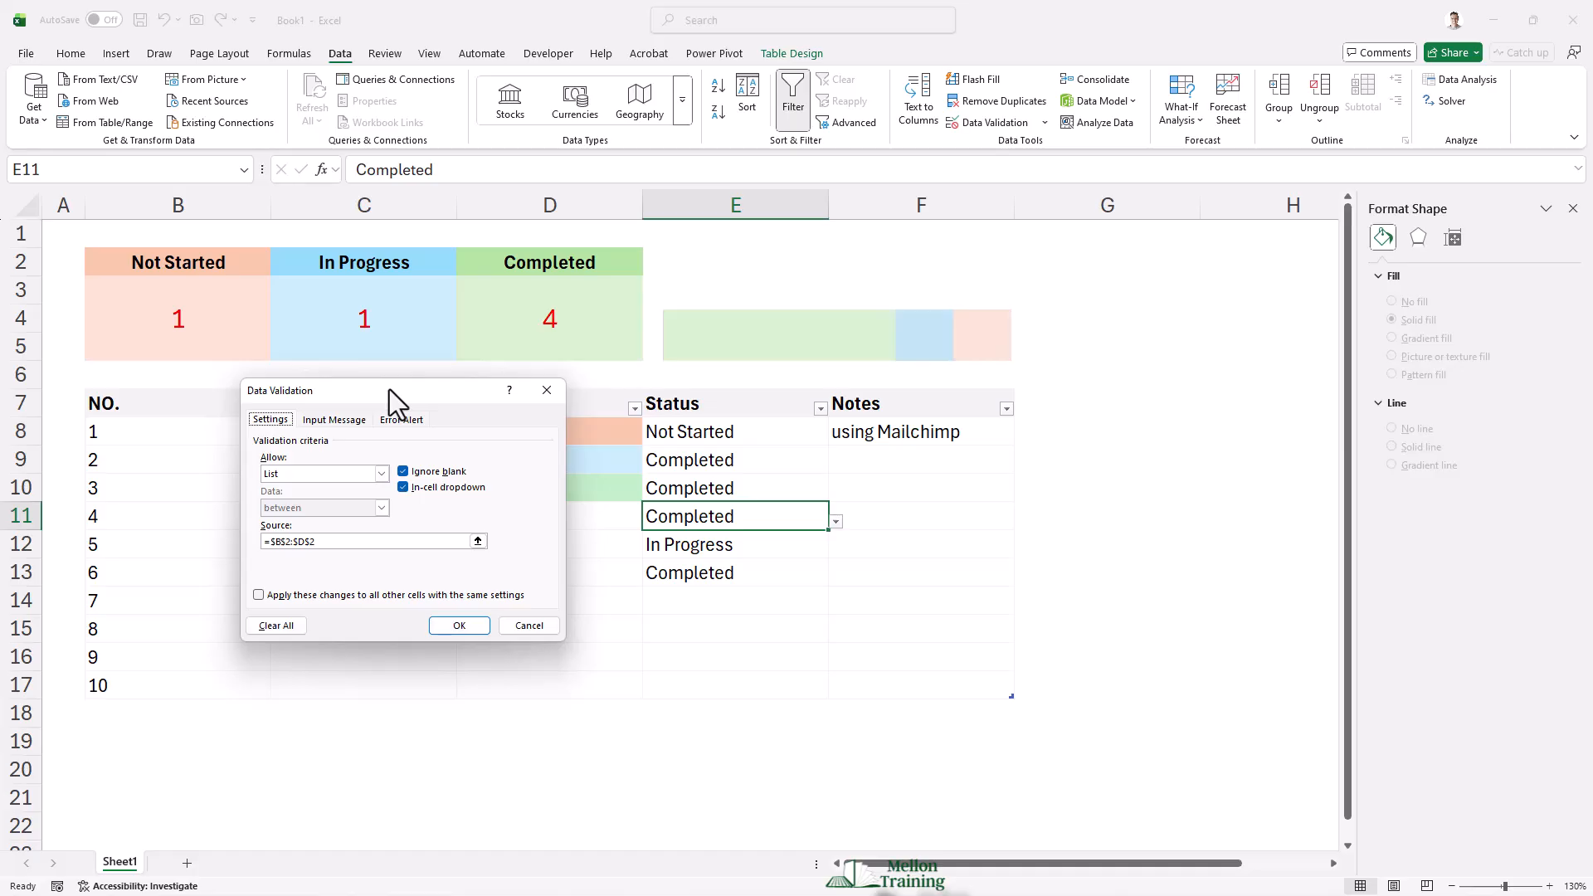
click(534, 624)
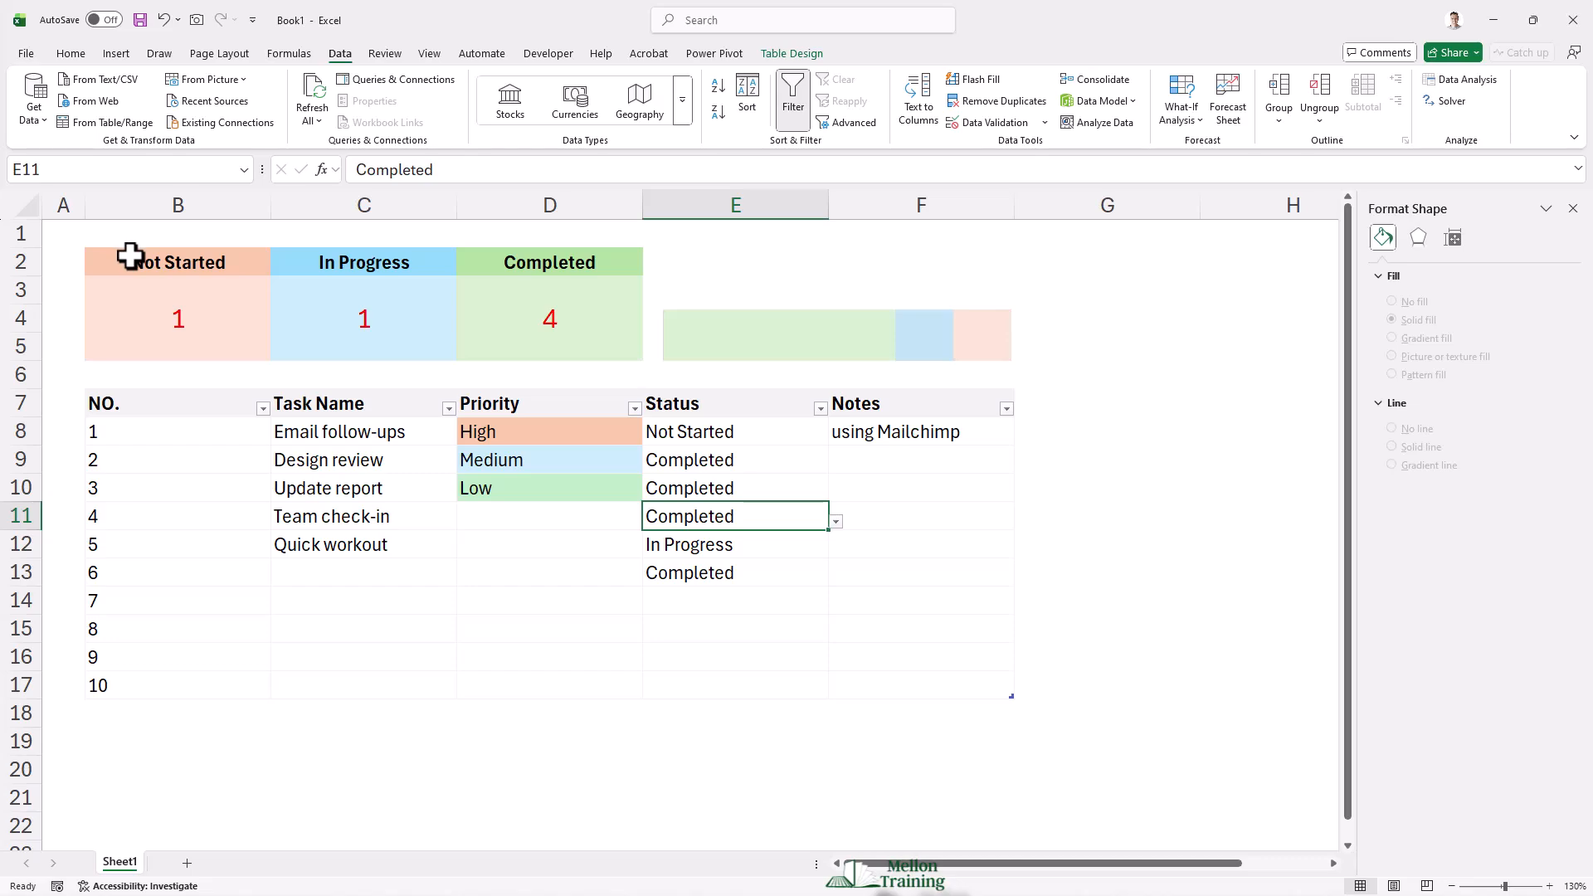
drag(130, 254, 614, 262)
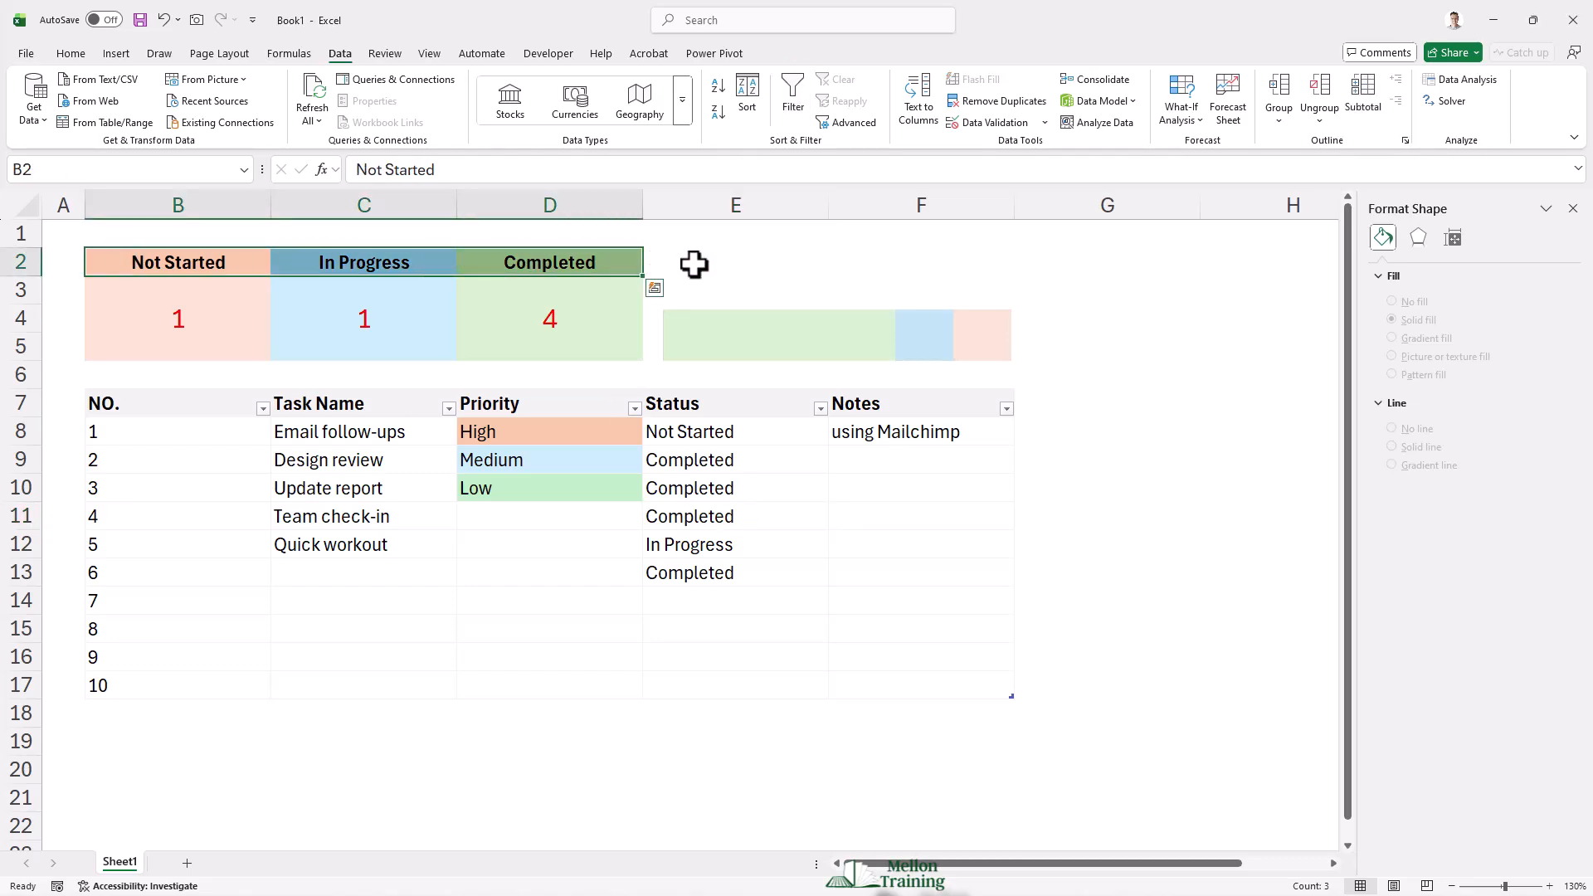
click(694, 264)
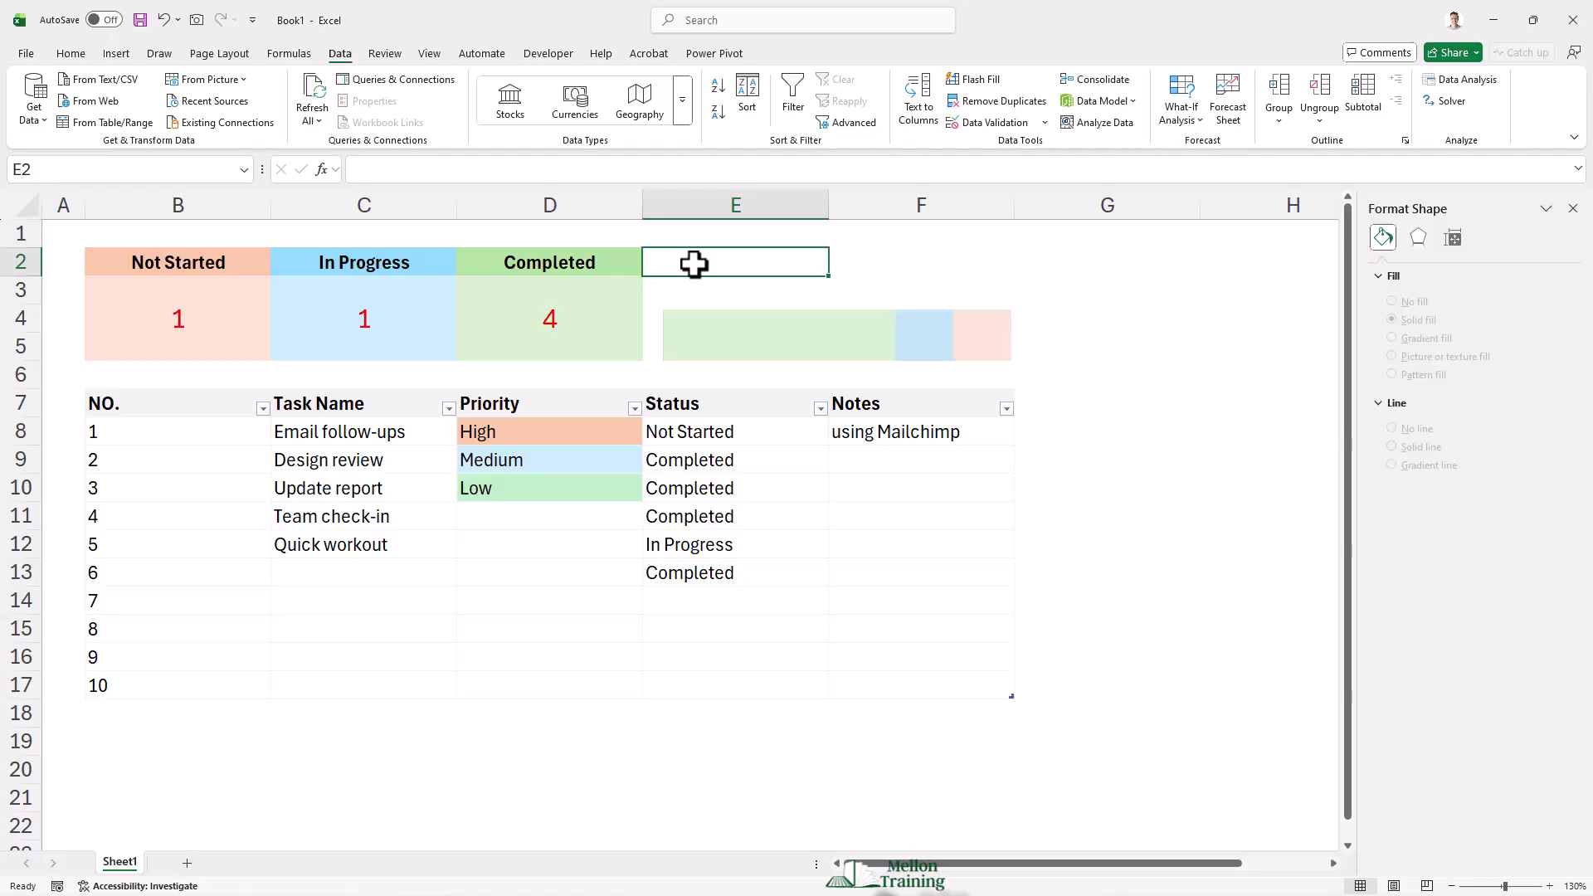
Review the conditional formatting rules of the whole worksheet and close the rules manager without changes
click(465, 312)
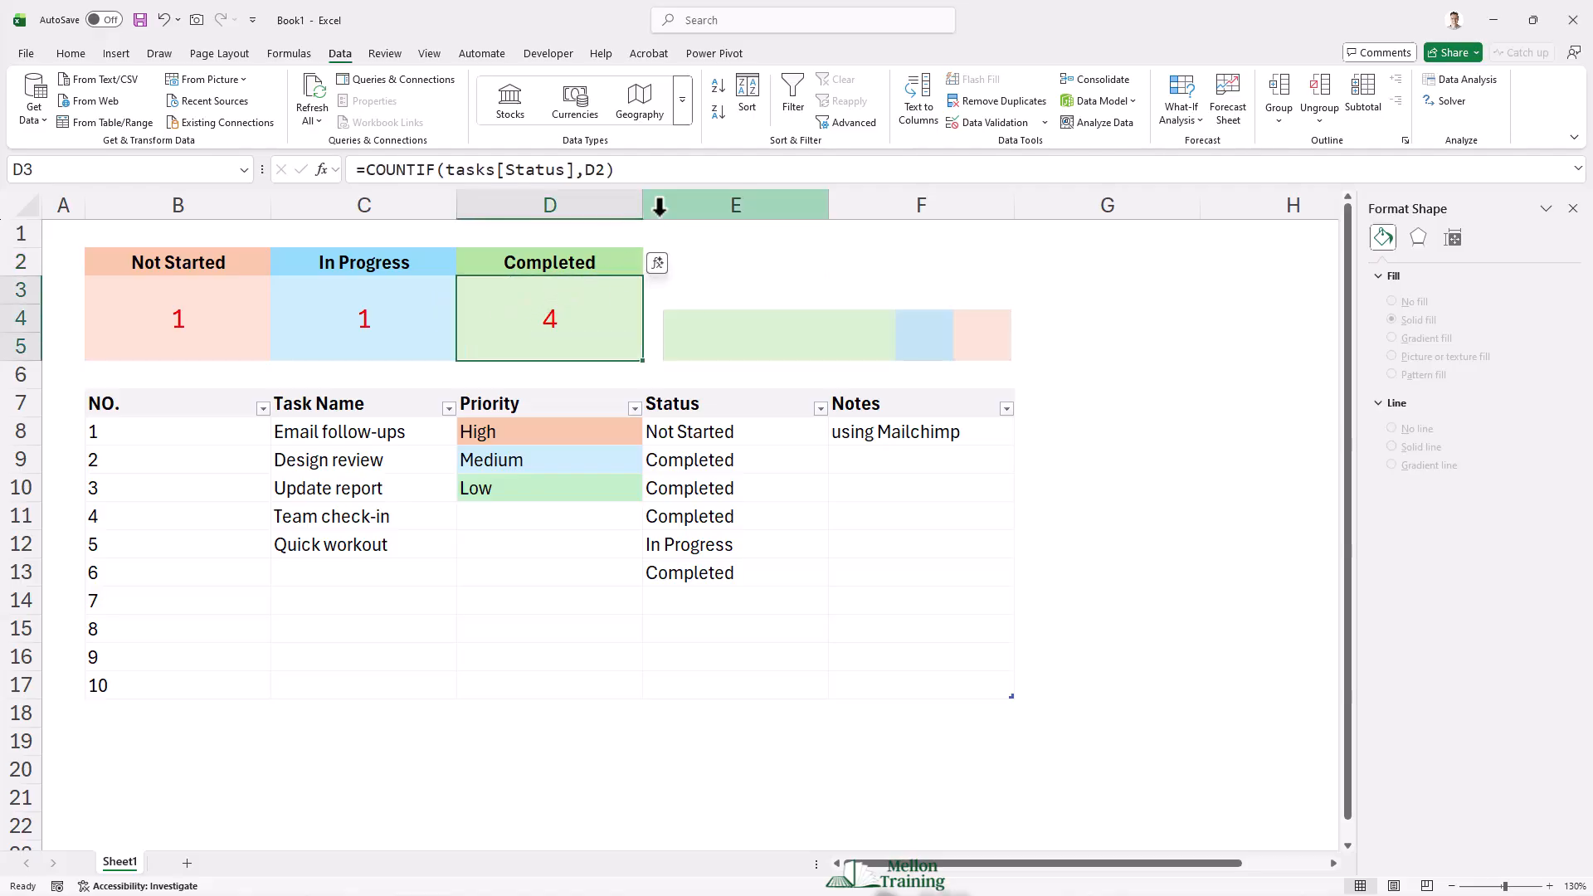
click(83, 55)
click(782, 125)
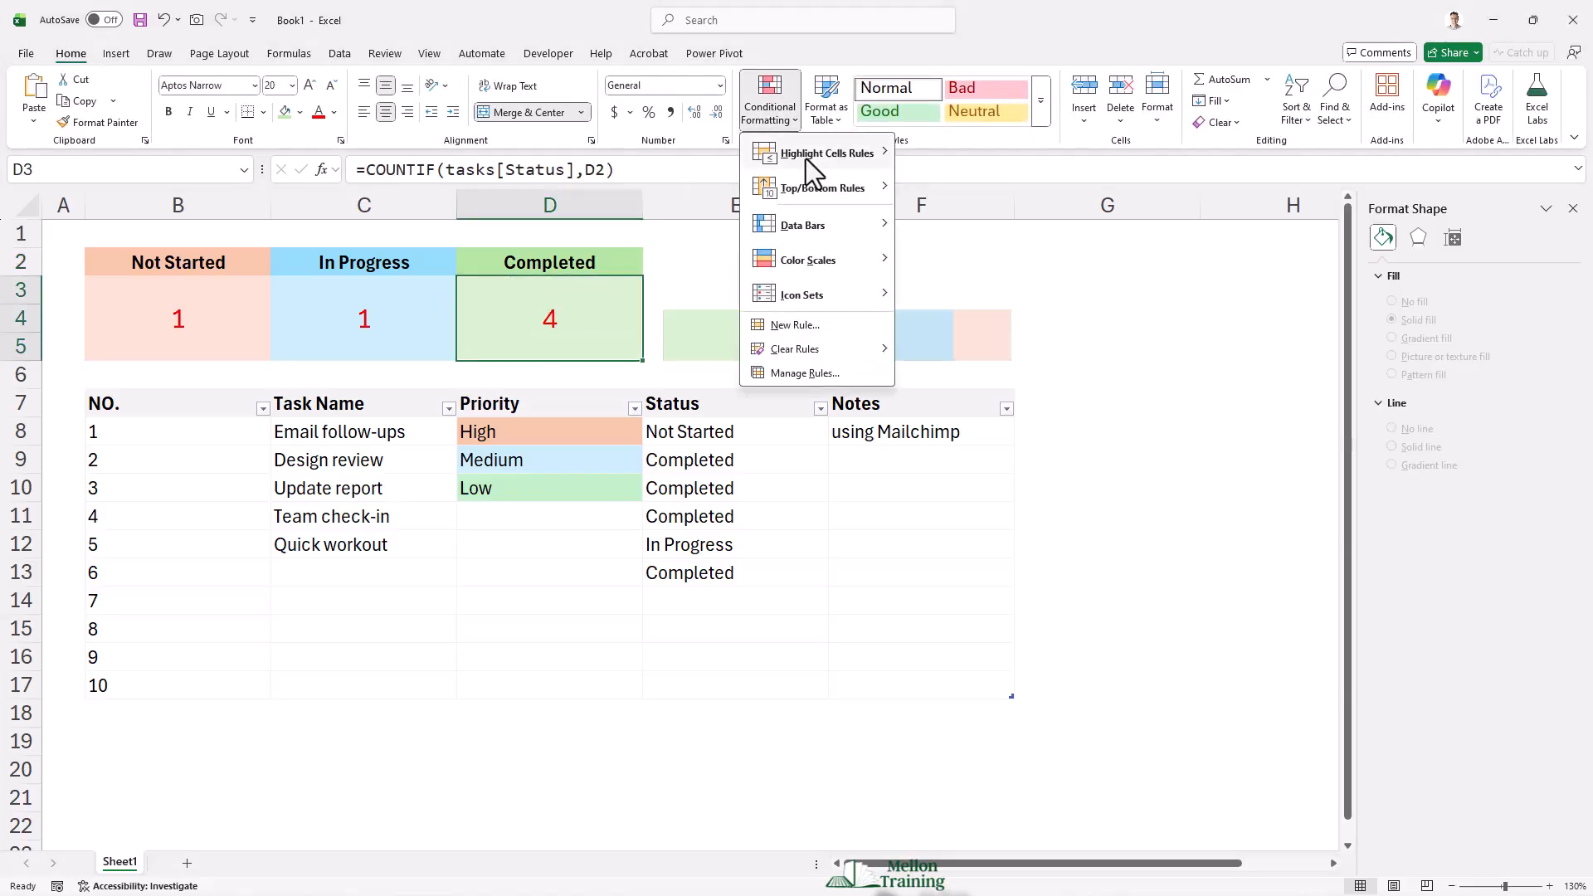
click(828, 365)
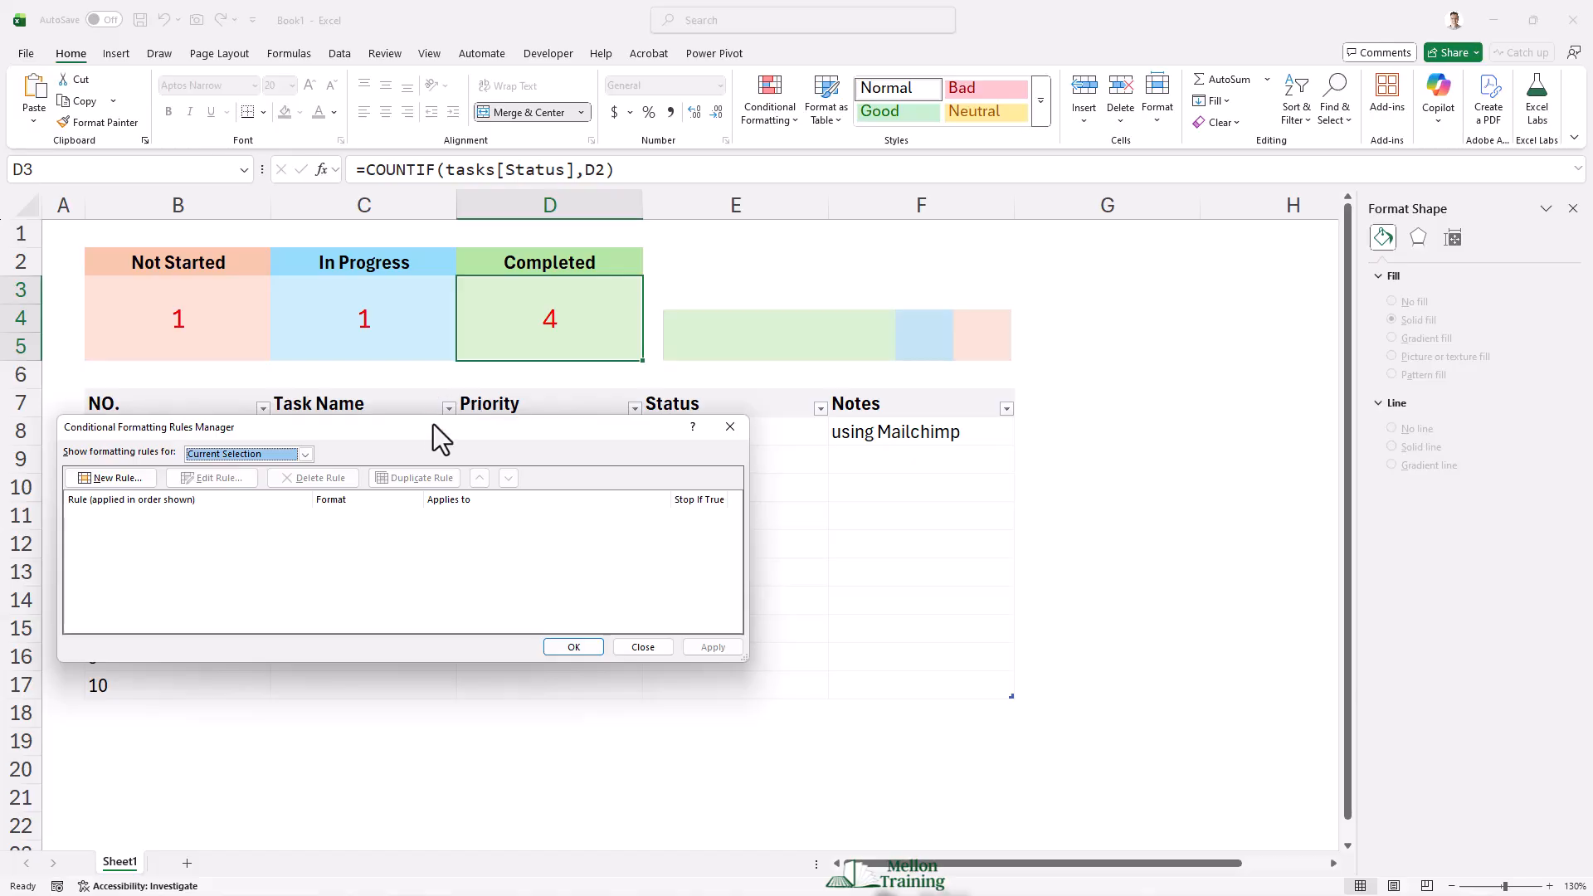
drag(434, 434, 662, 395)
click(490, 419)
click(476, 440)
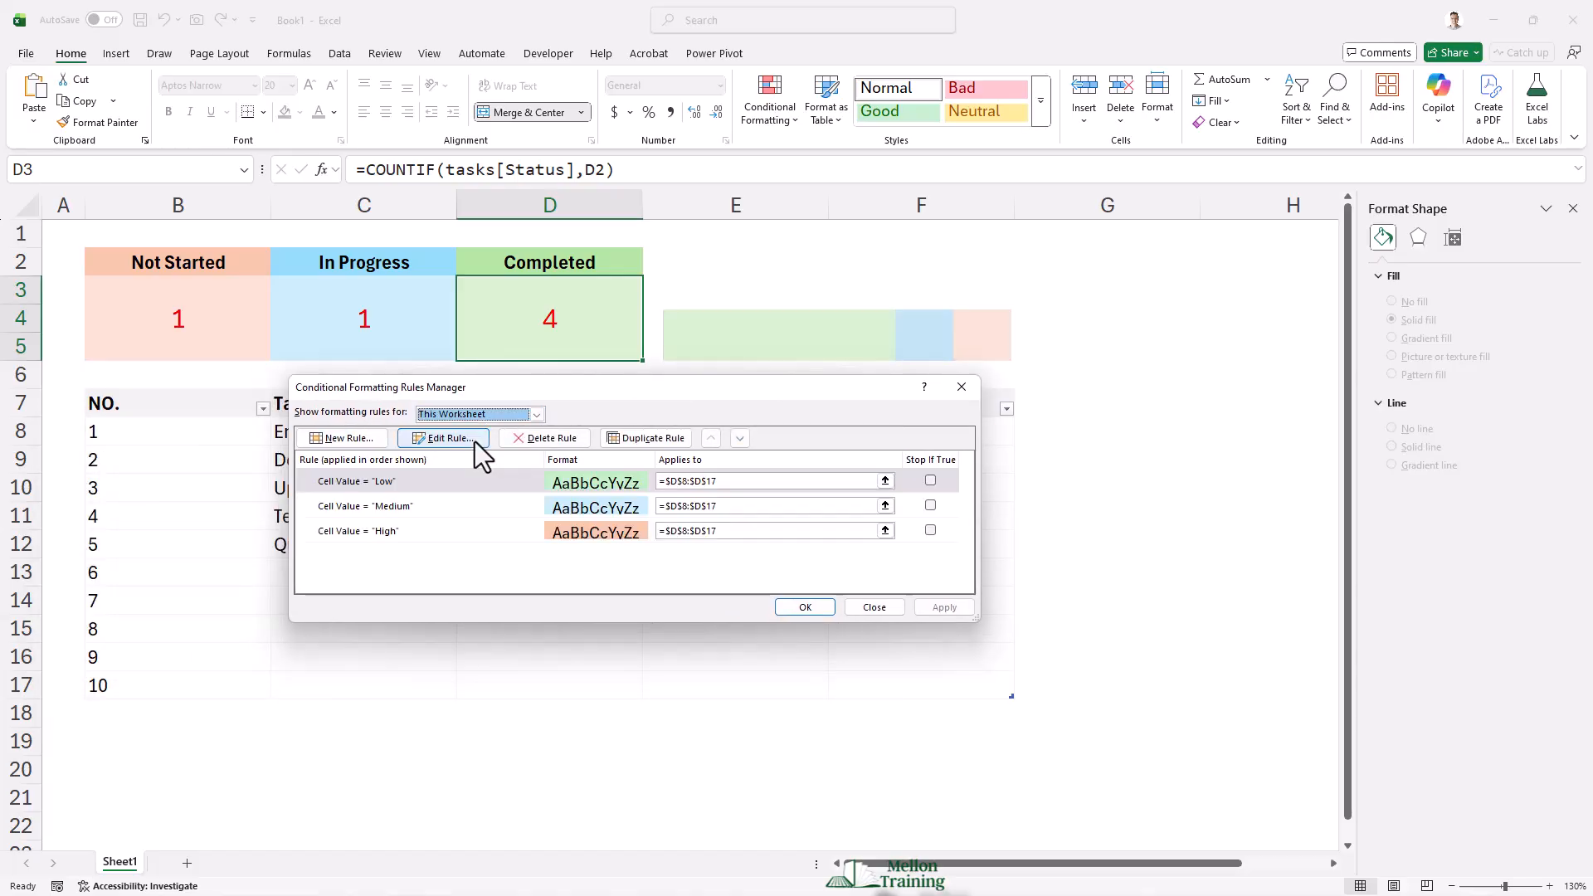
drag(614, 387, 548, 405)
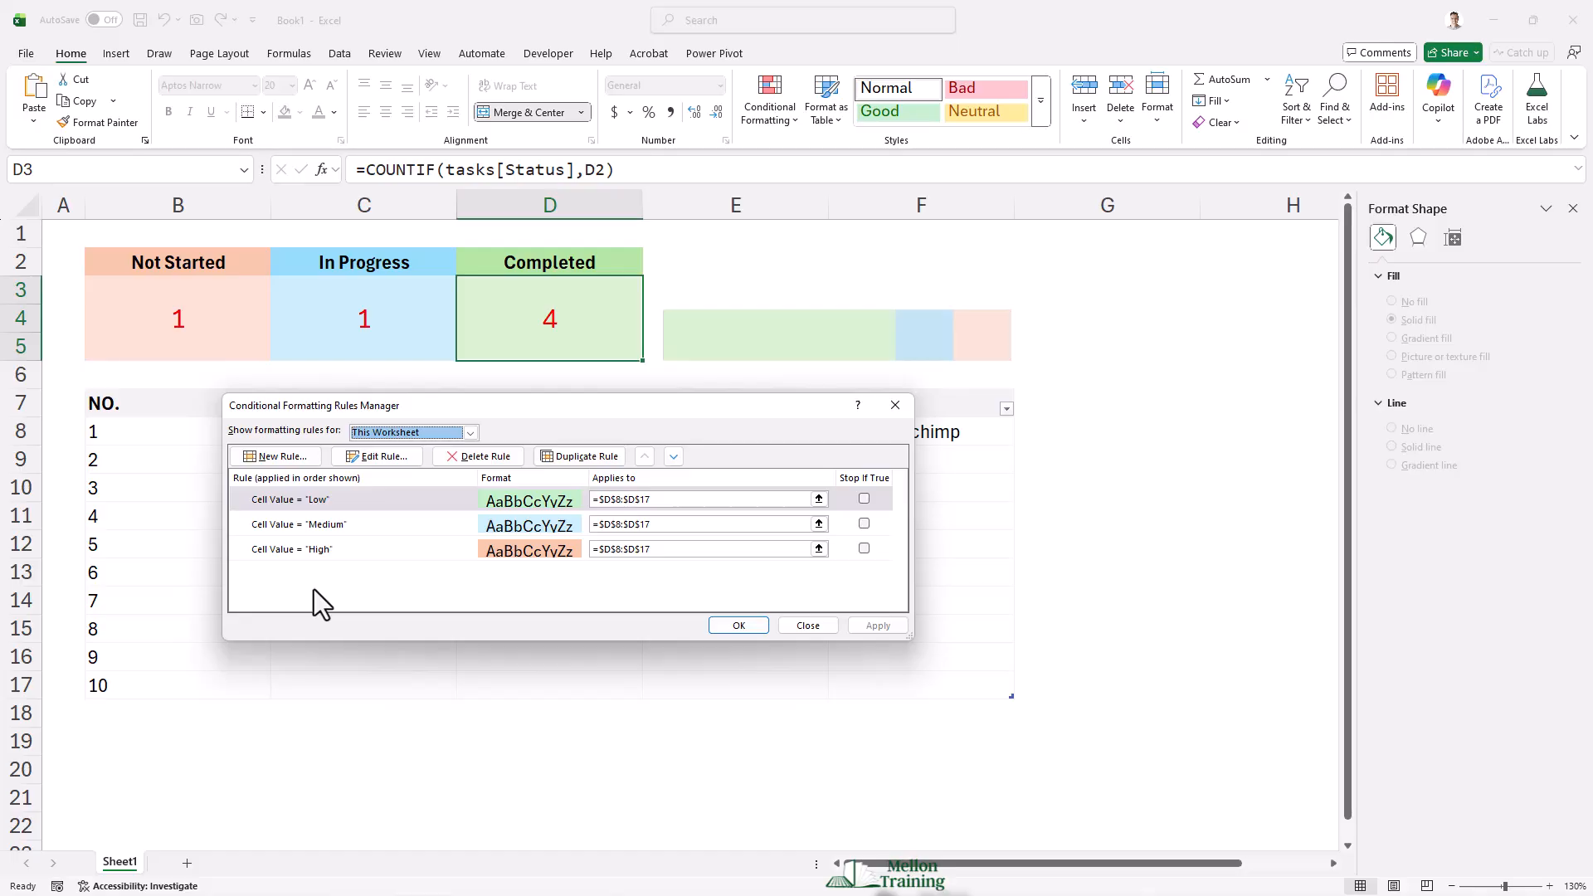
click(820, 627)
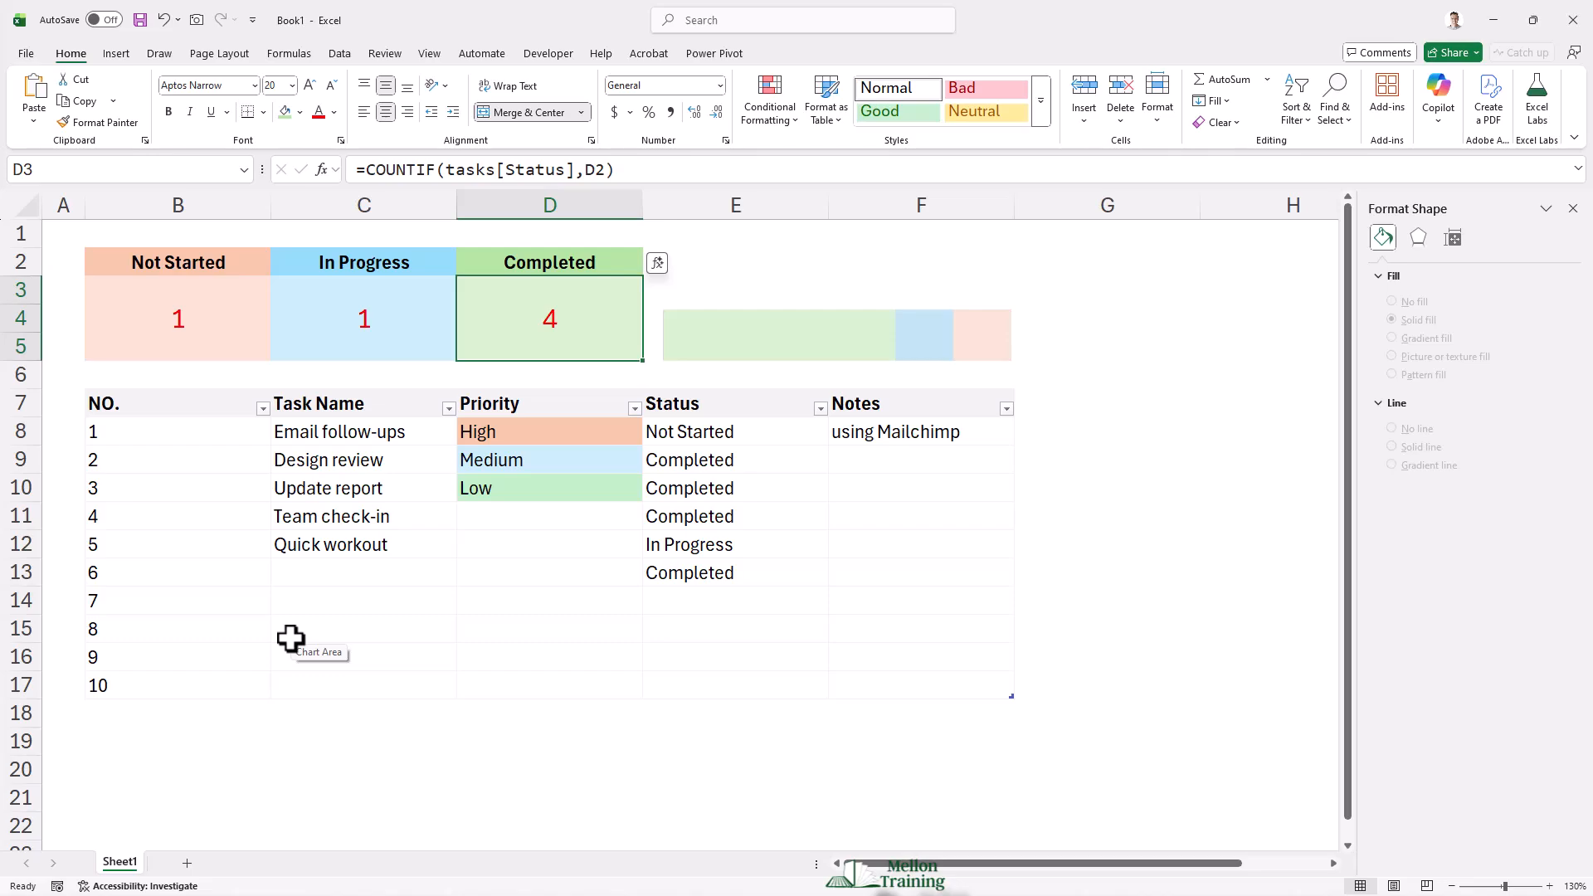
Create a copy of Sheet1 at the end of the Book1 workbook
right_click(121, 866)
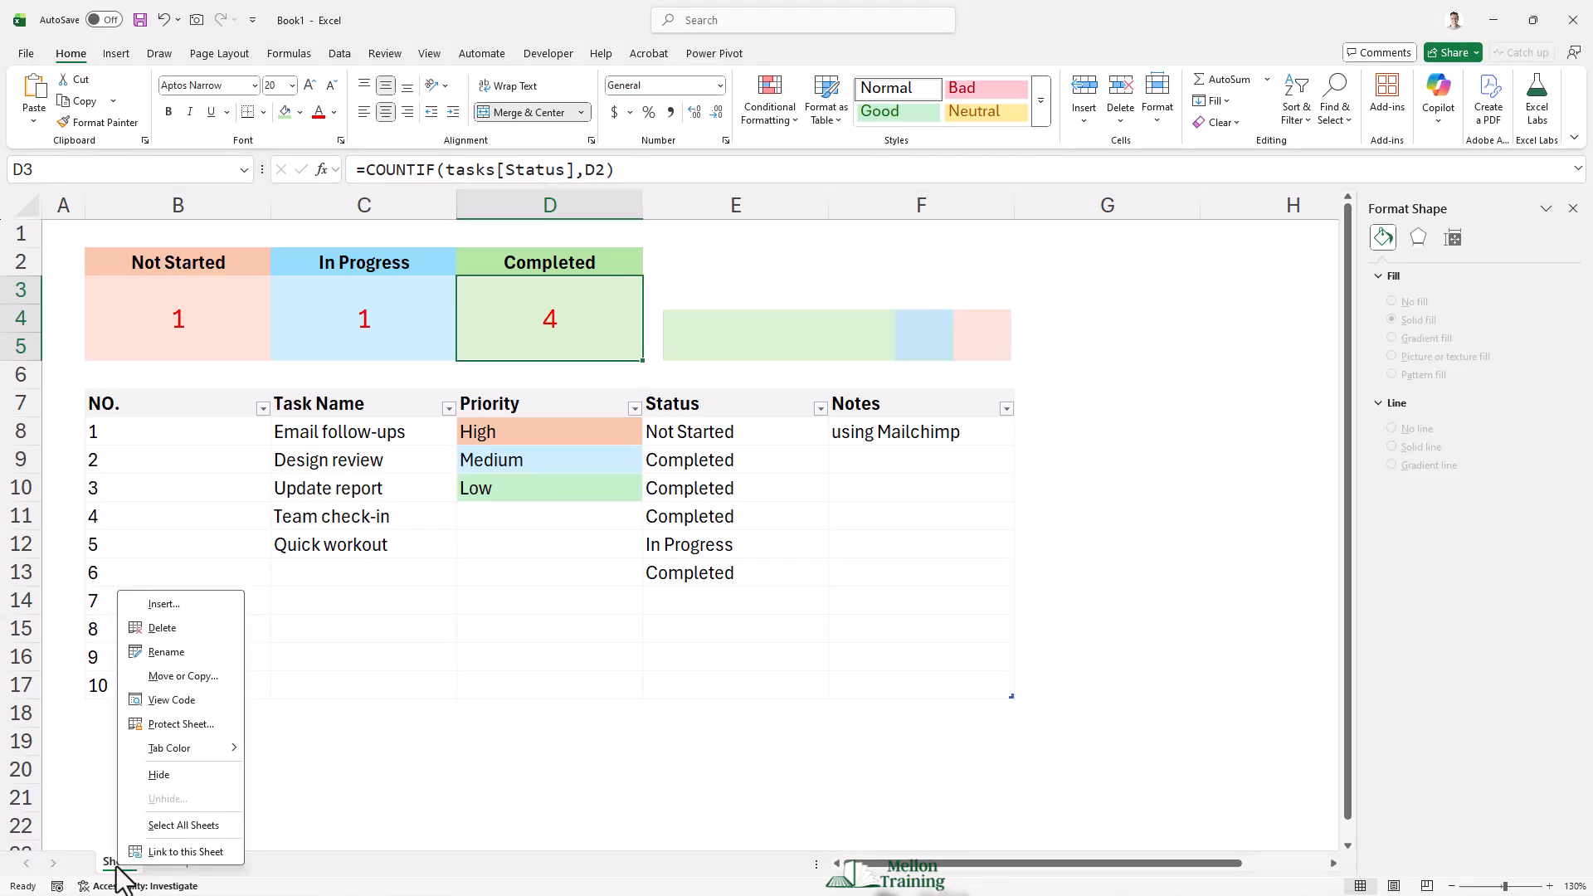
click(208, 677)
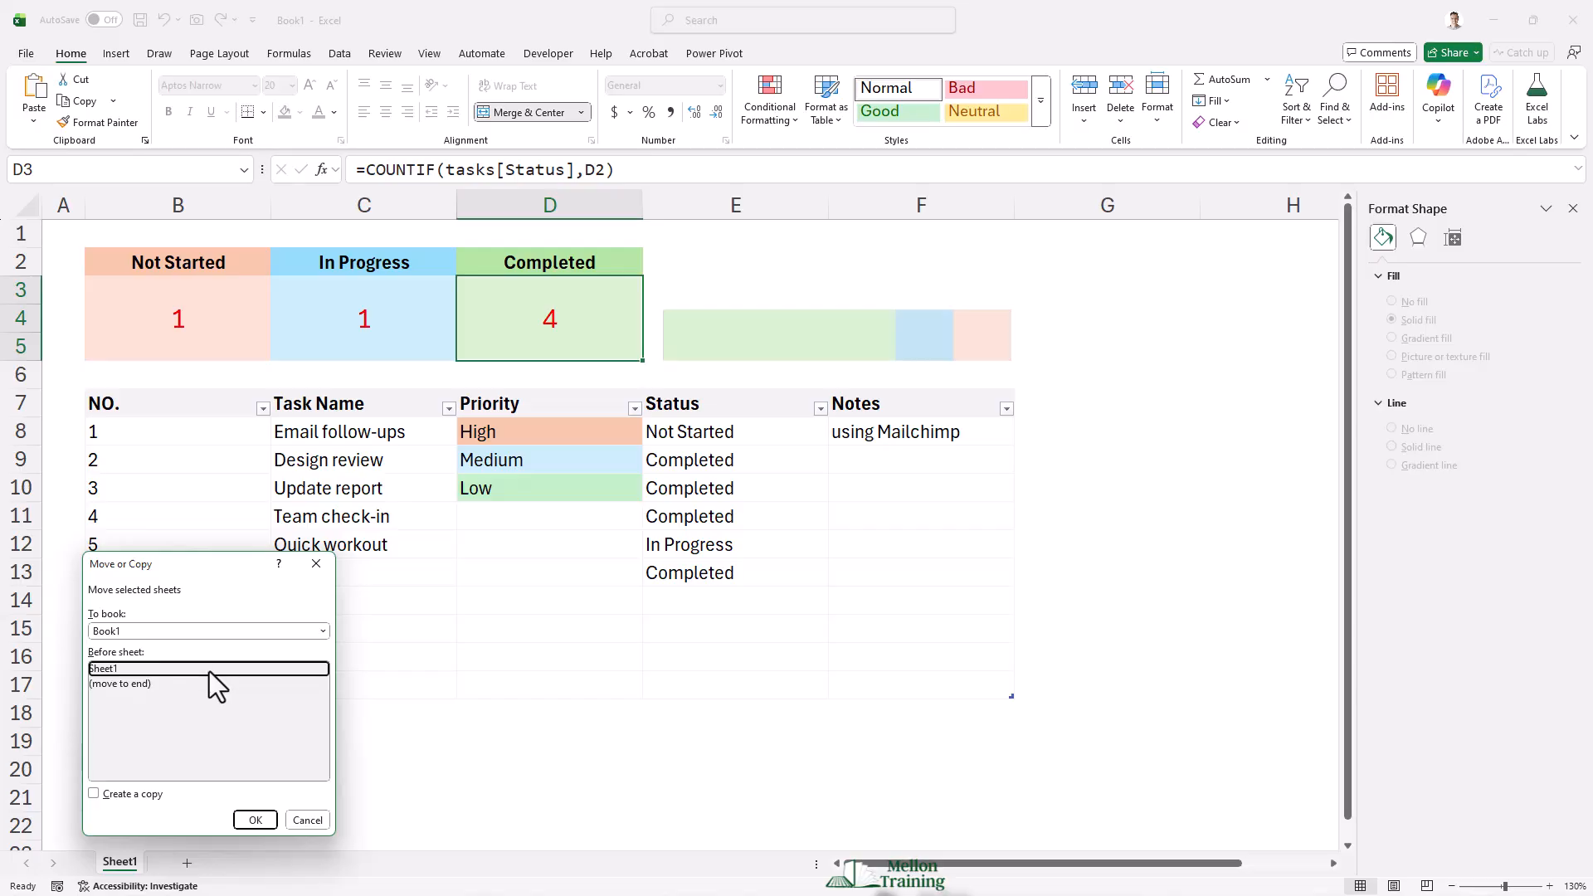
click(94, 793)
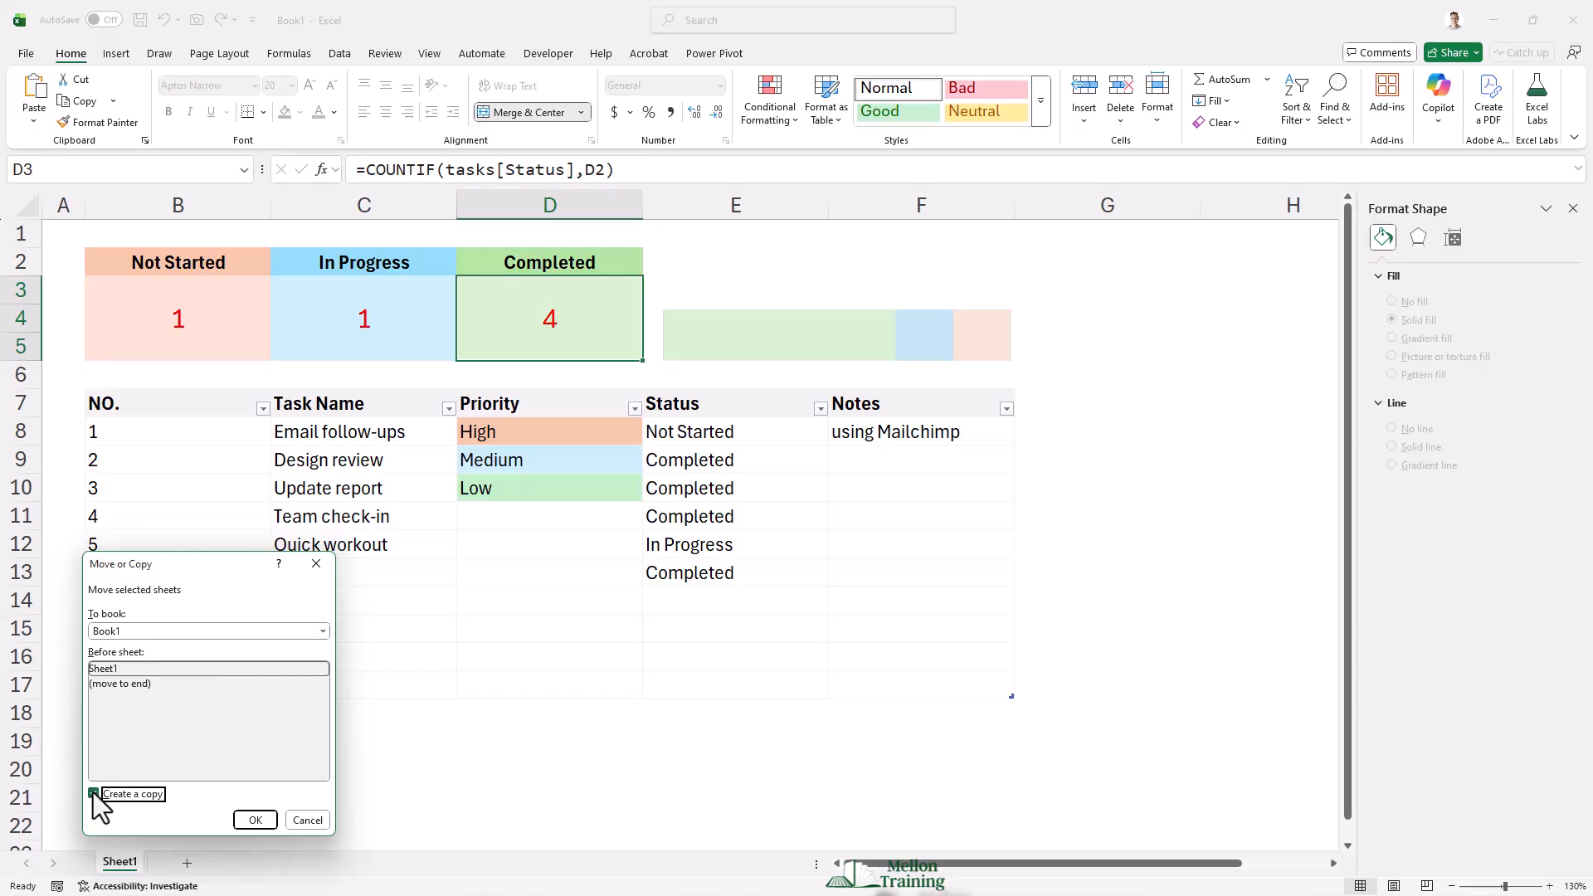
click(138, 684)
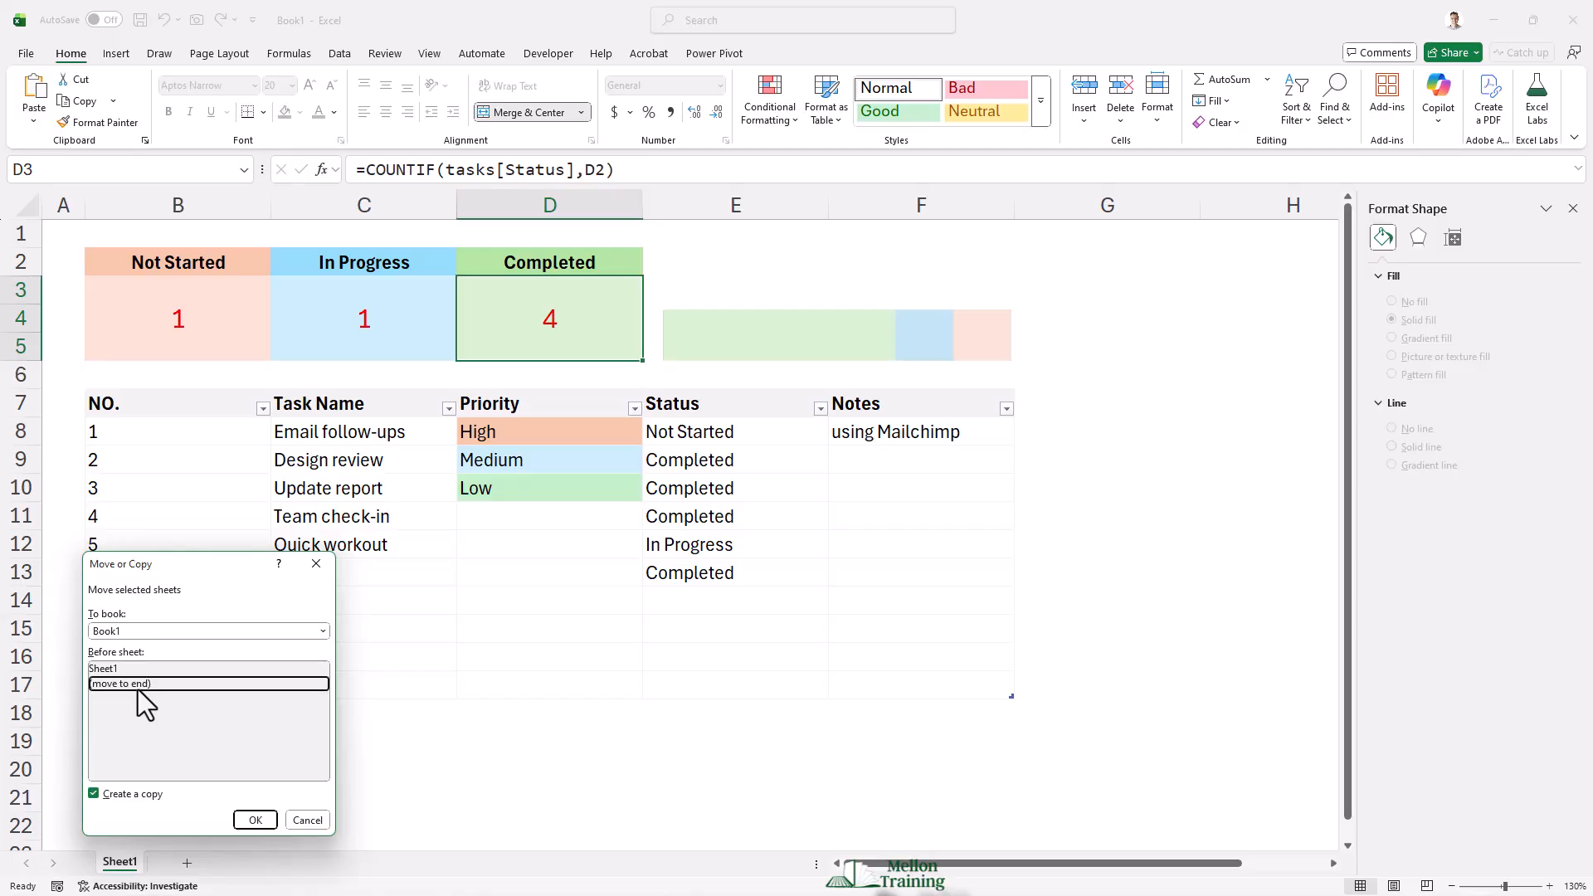
click(255, 820)
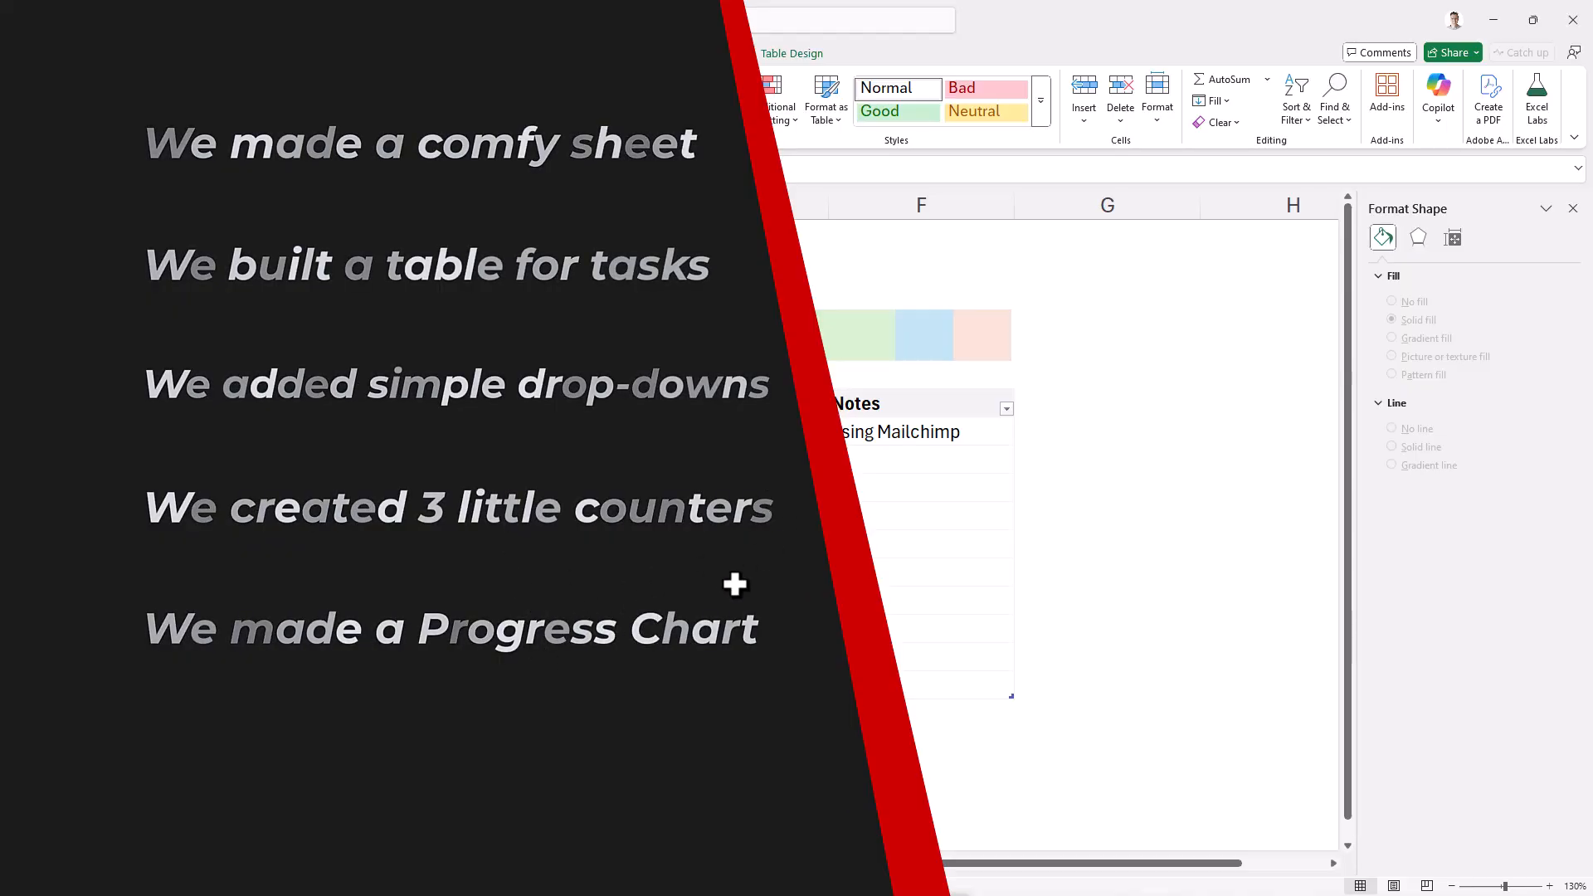
Set the status of task 6 to In Progress, task 7 to Completed, and tasks 8 and 9 to Not Started
click(735, 584)
click(840, 573)
click(685, 606)
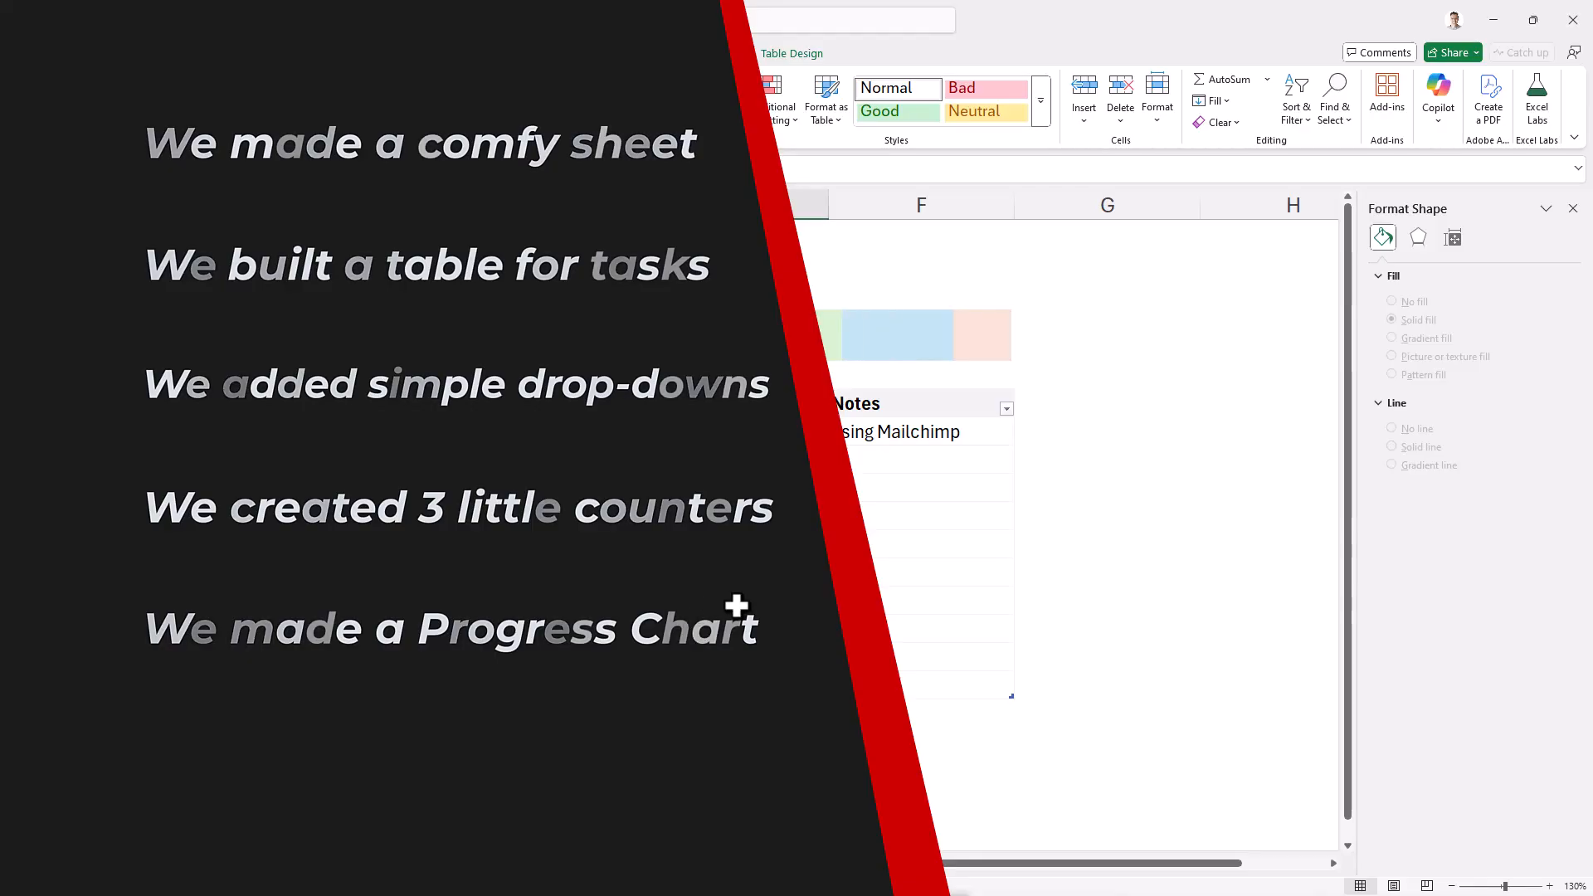
click(697, 648)
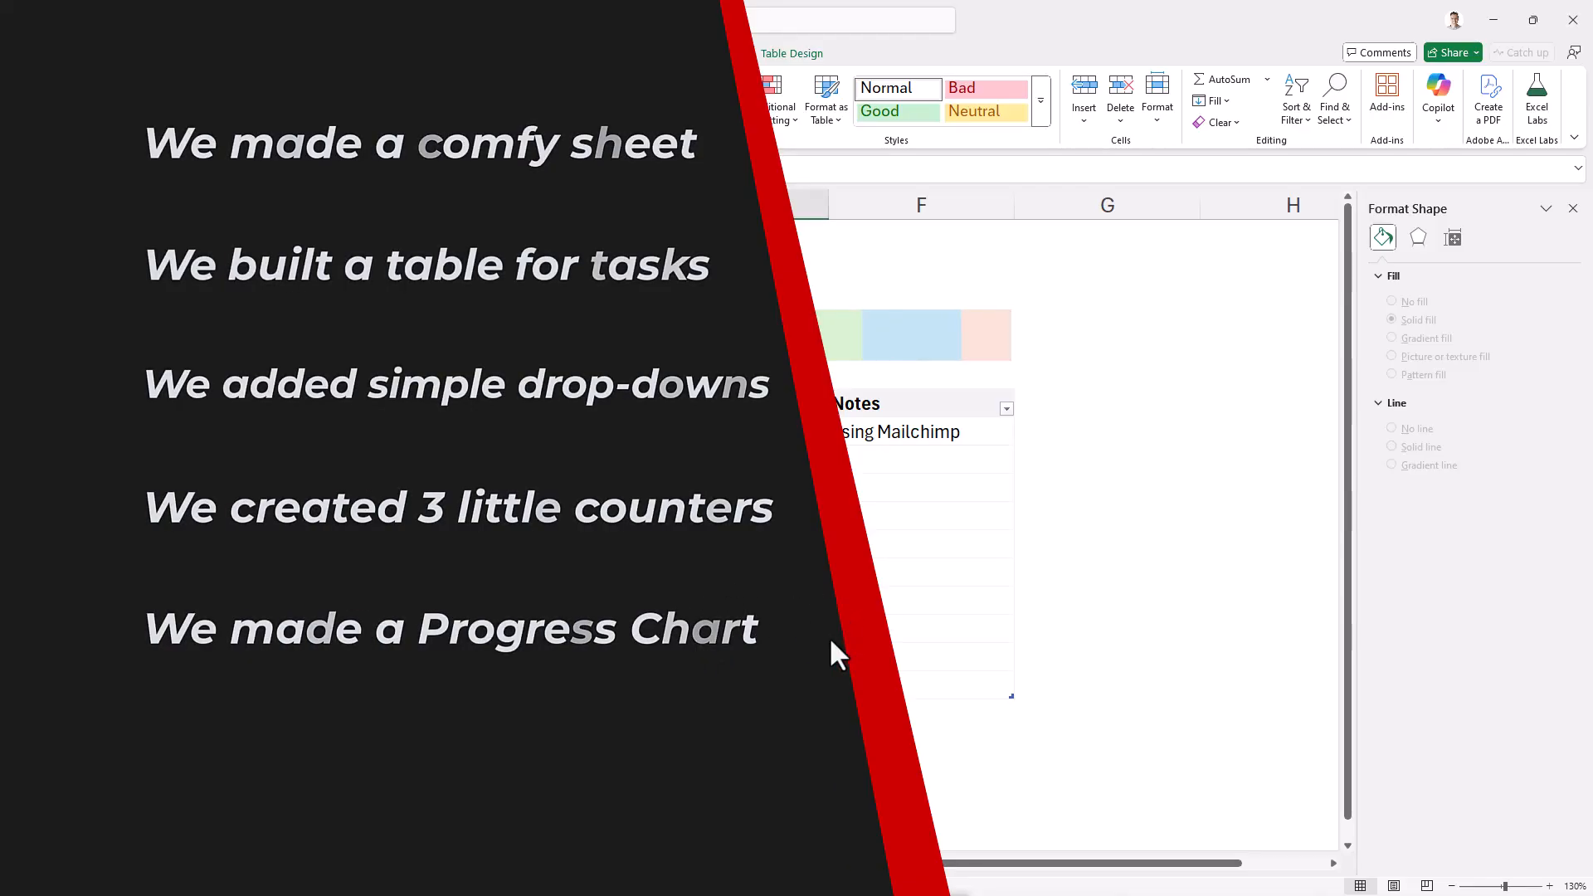
click(831, 640)
click(691, 652)
click(832, 641)
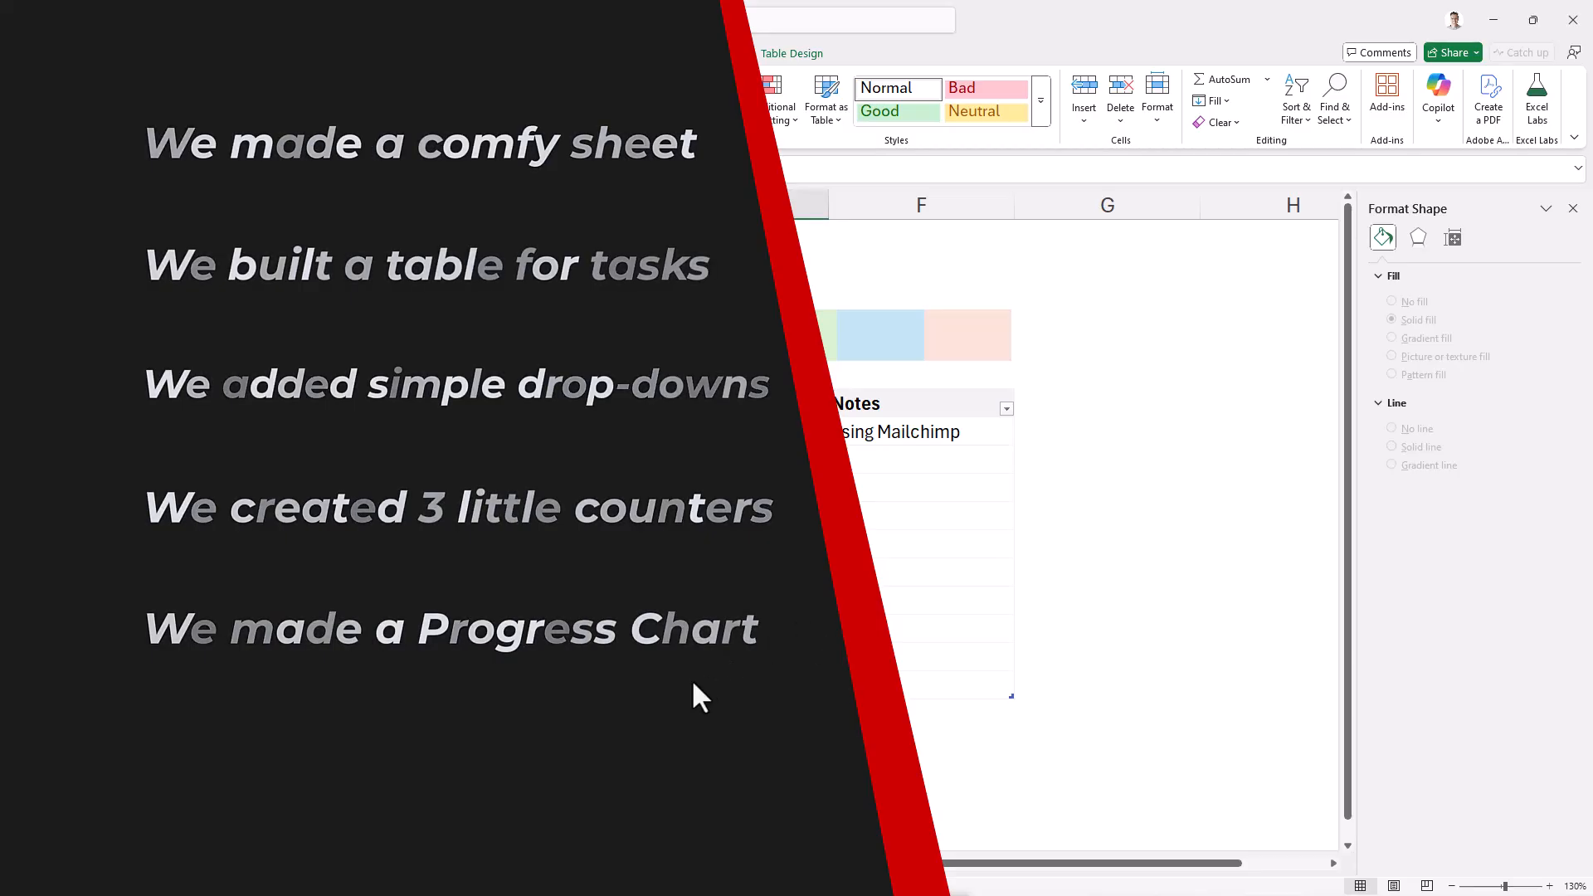
click(1109, 466)
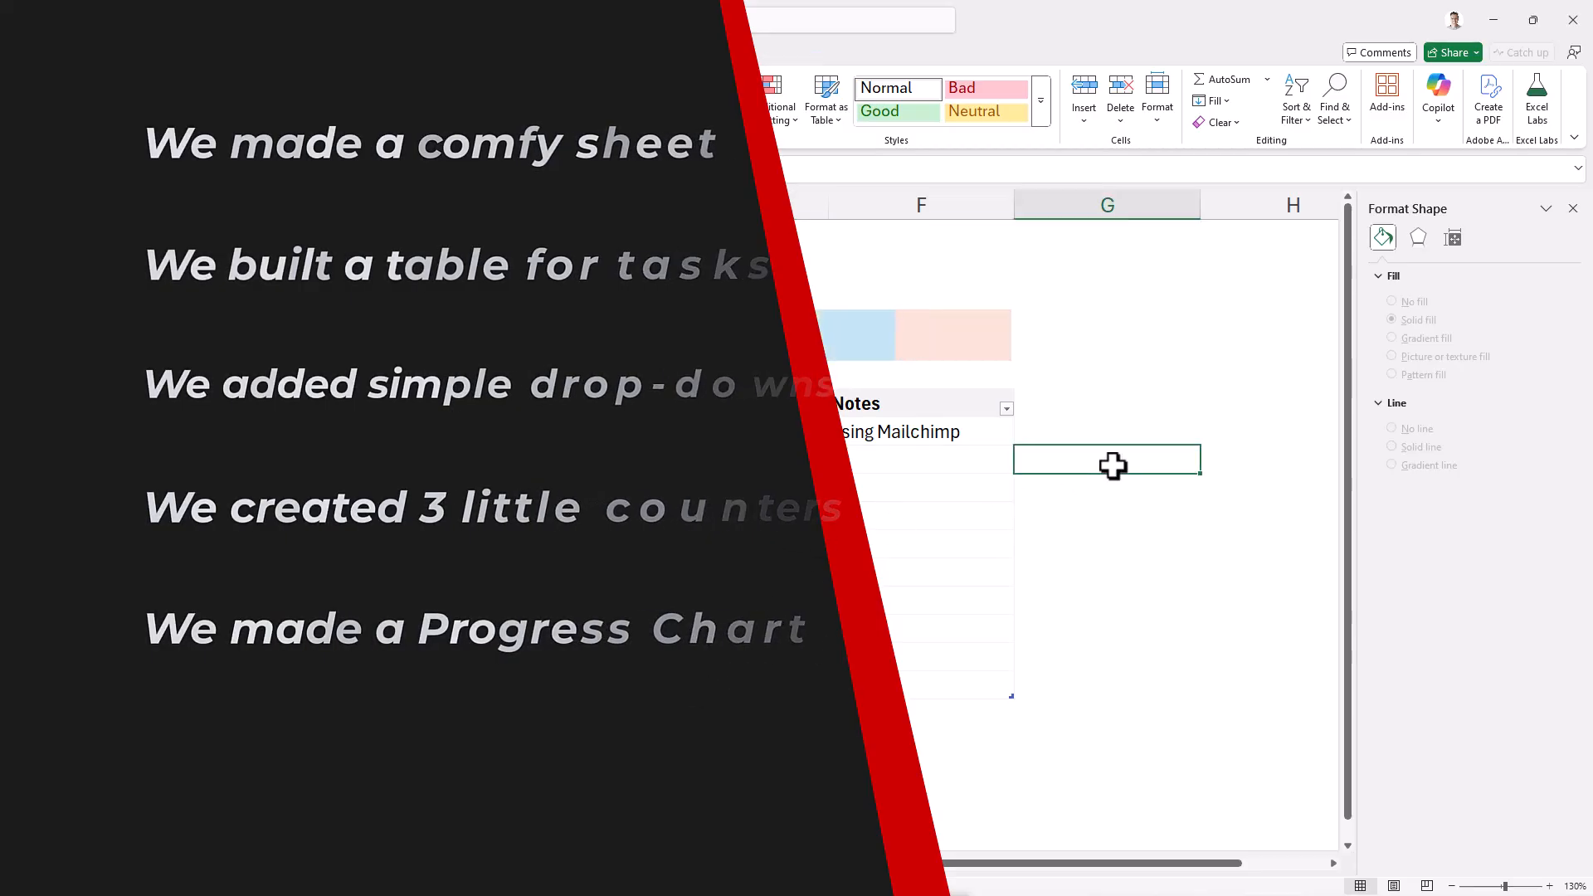